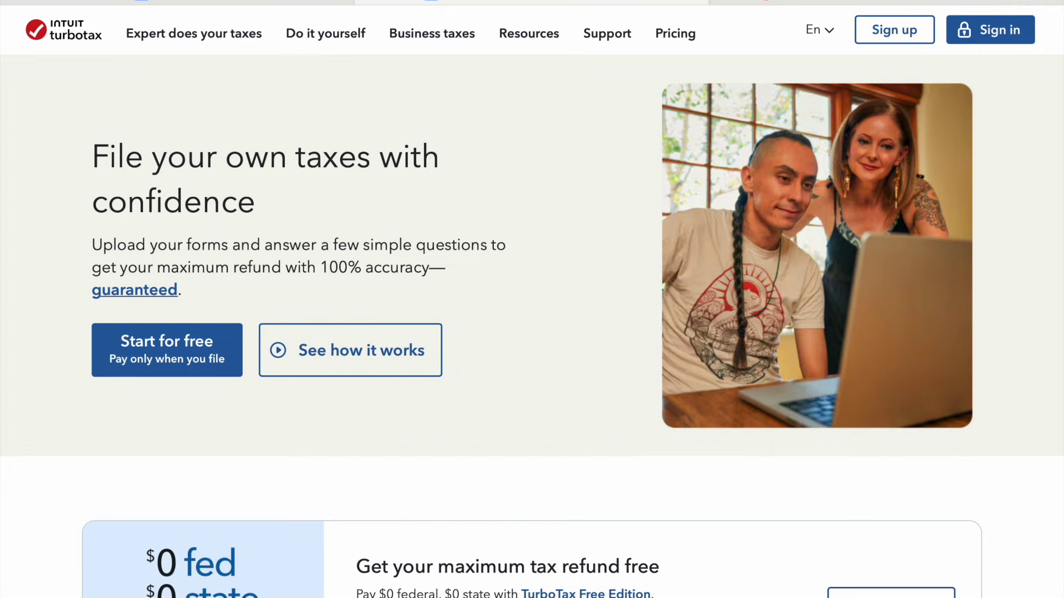
# Browse the TurboTax pricing page and open and close the Do it yourself menu
pyautogui.scroll(-12, 633, 373)
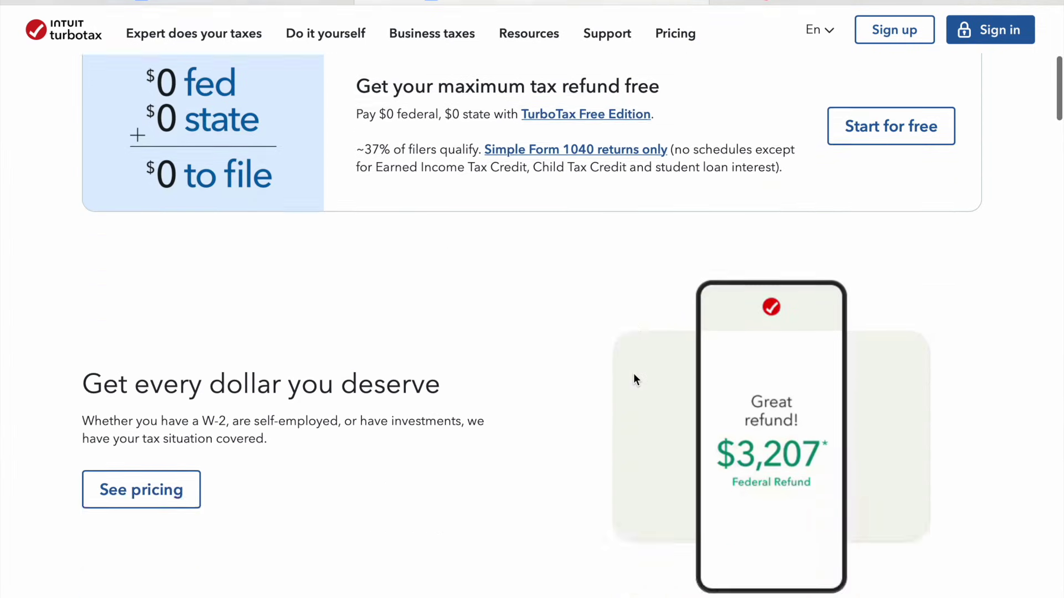
pyautogui.scroll(-20, 633, 373)
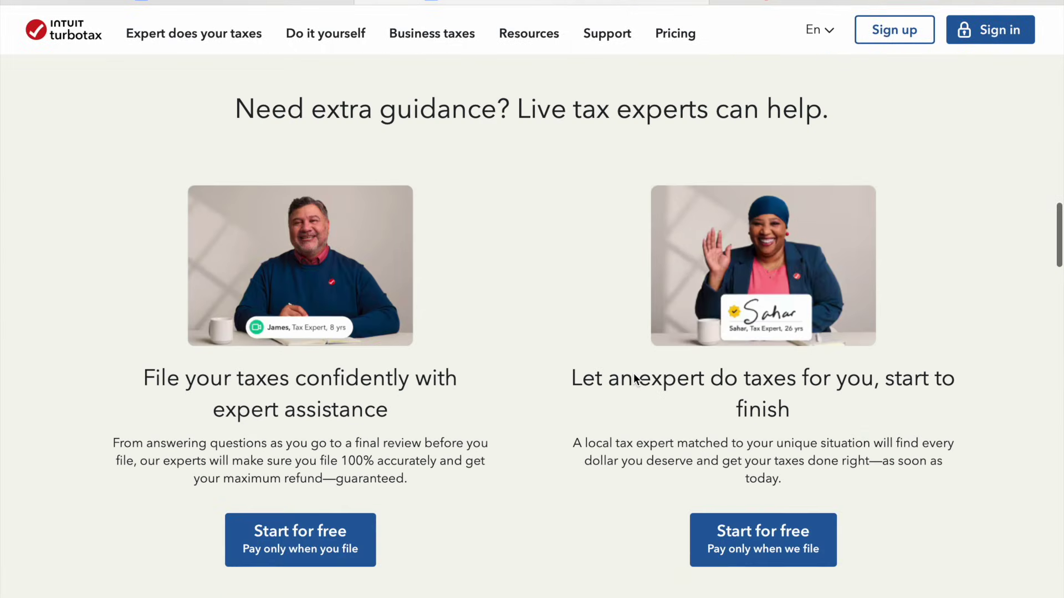
pyautogui.scroll(-20, 633, 373)
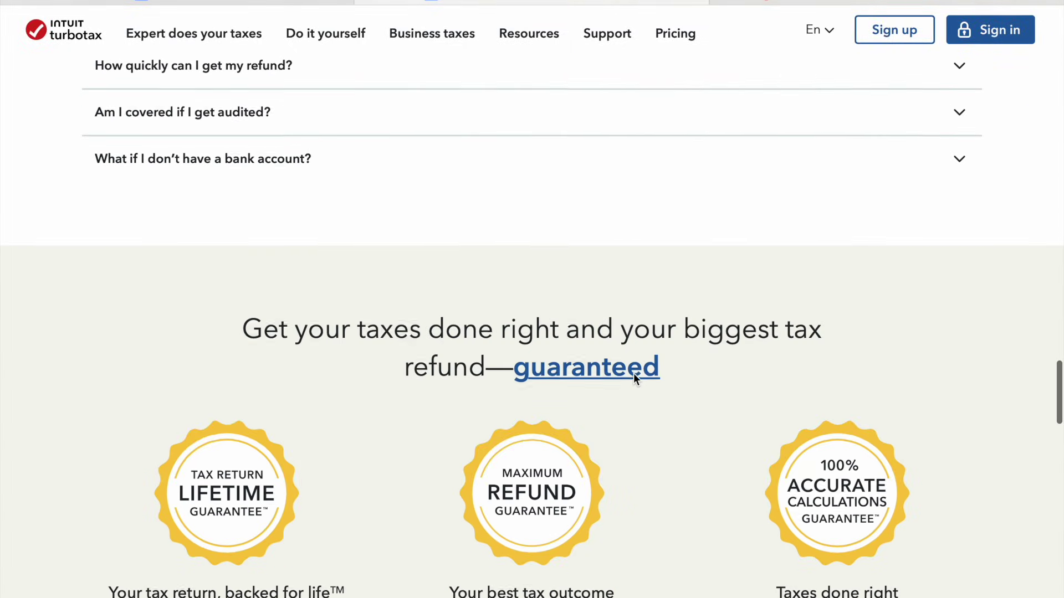
pyautogui.scroll(-10, 633, 373)
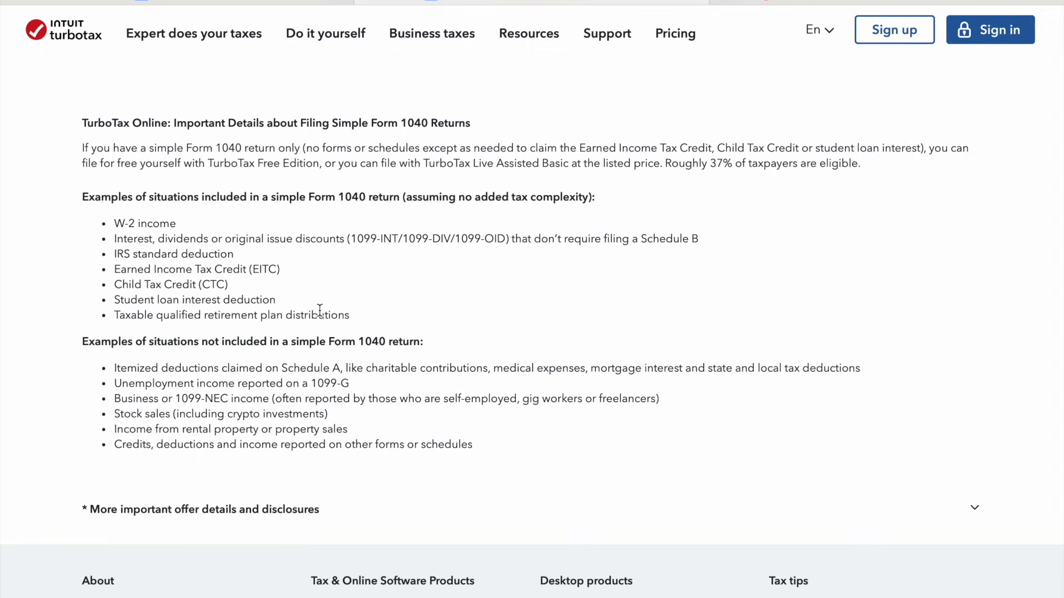
pyautogui.scroll(20, 319, 310)
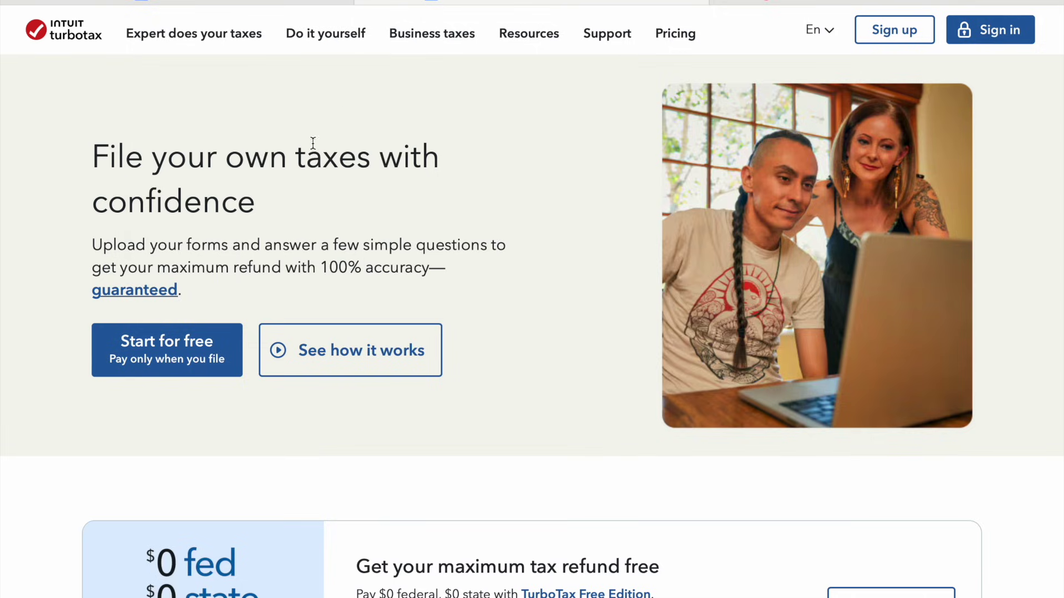
pyautogui.click(357, 38)
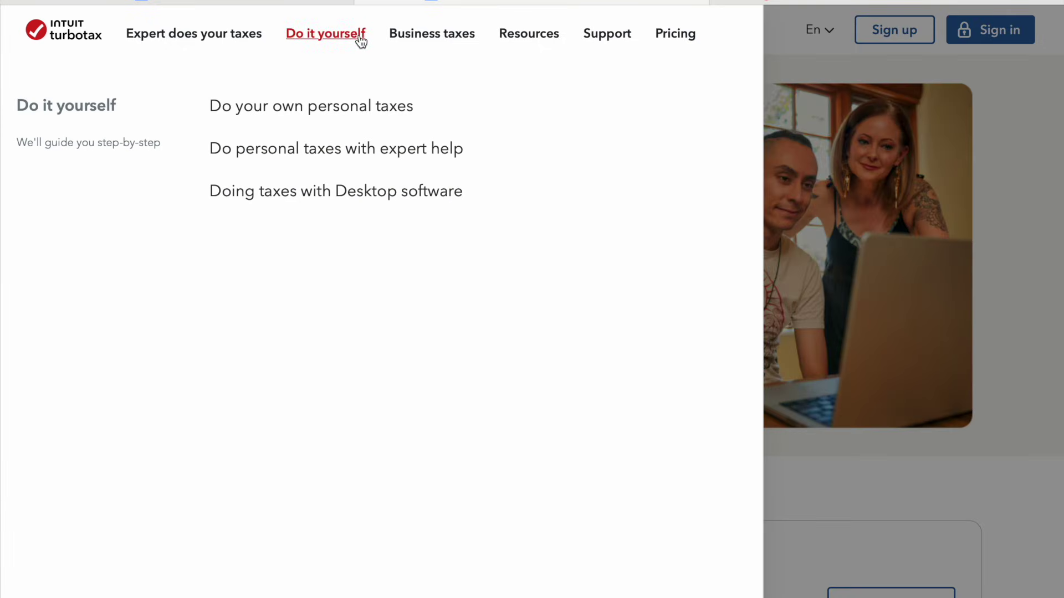
pyautogui.click(382, 112)
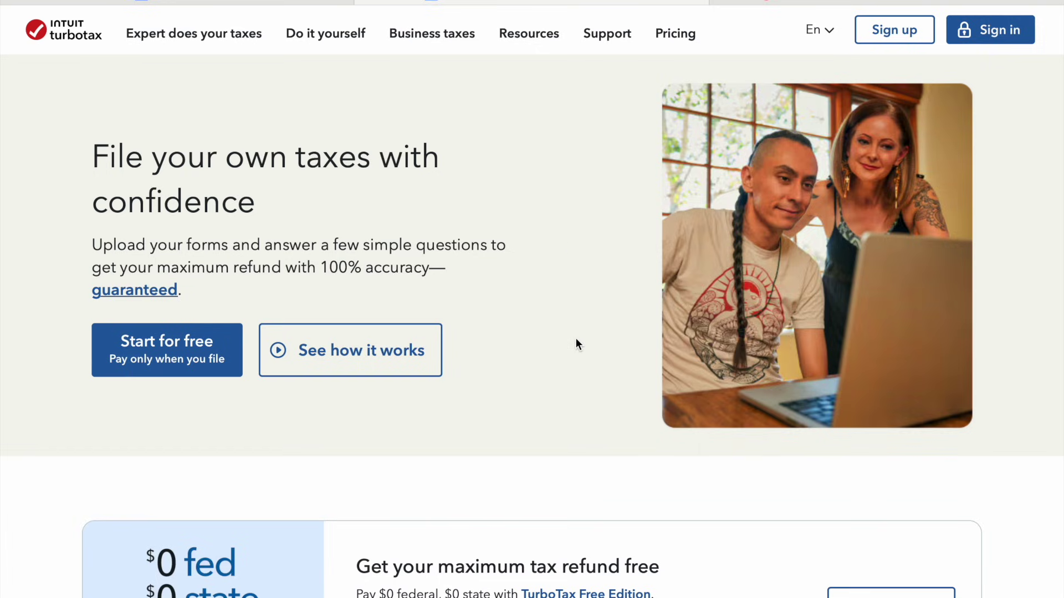
# Choose Start for free, then return to the pricing page browser tab
pyautogui.click(165, 361)
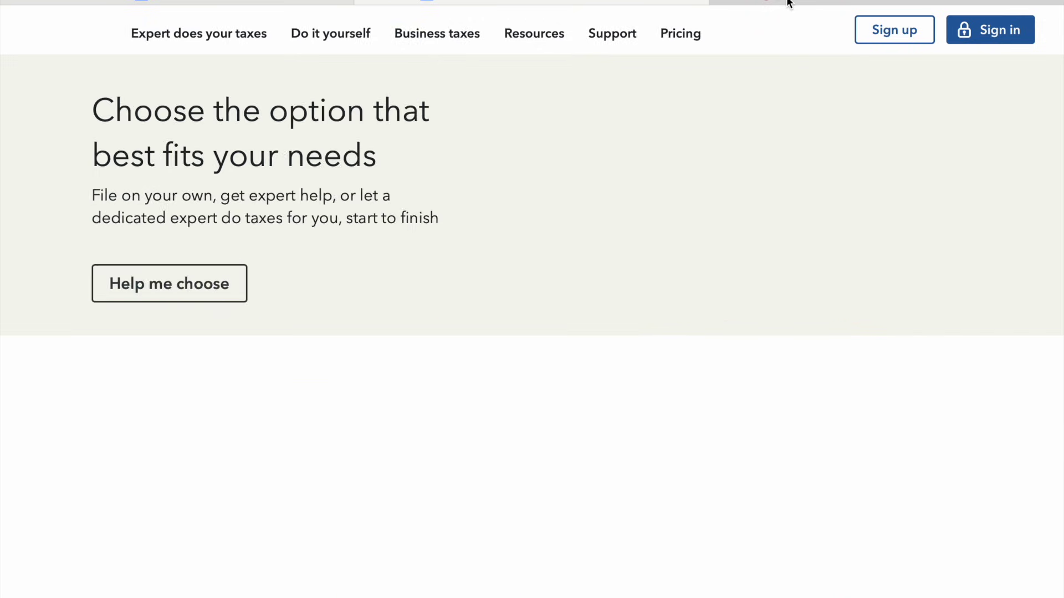
pyautogui.click(789, 2)
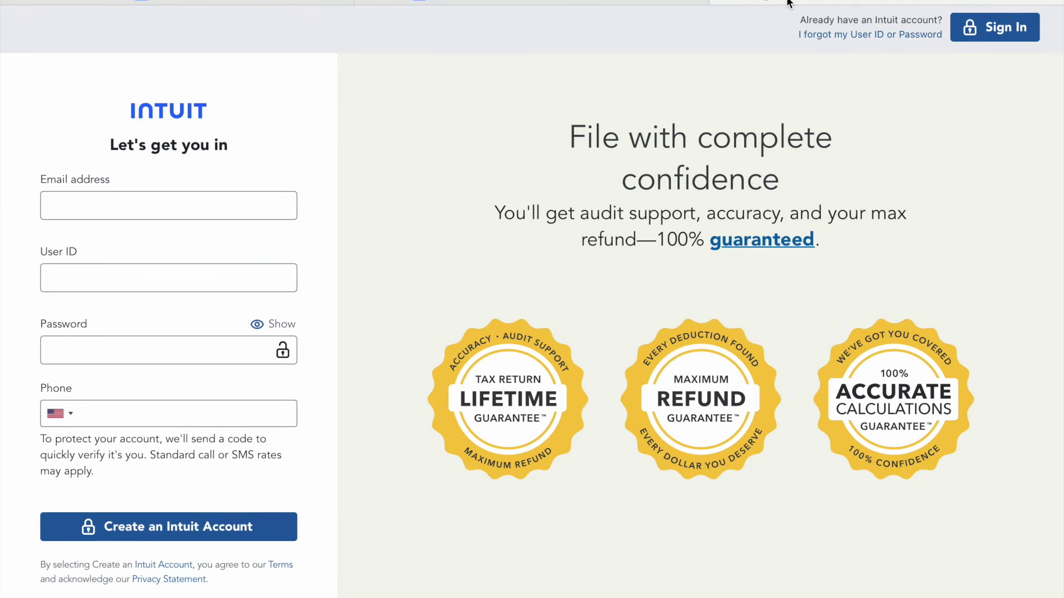
pyautogui.moveTo(623, 1)
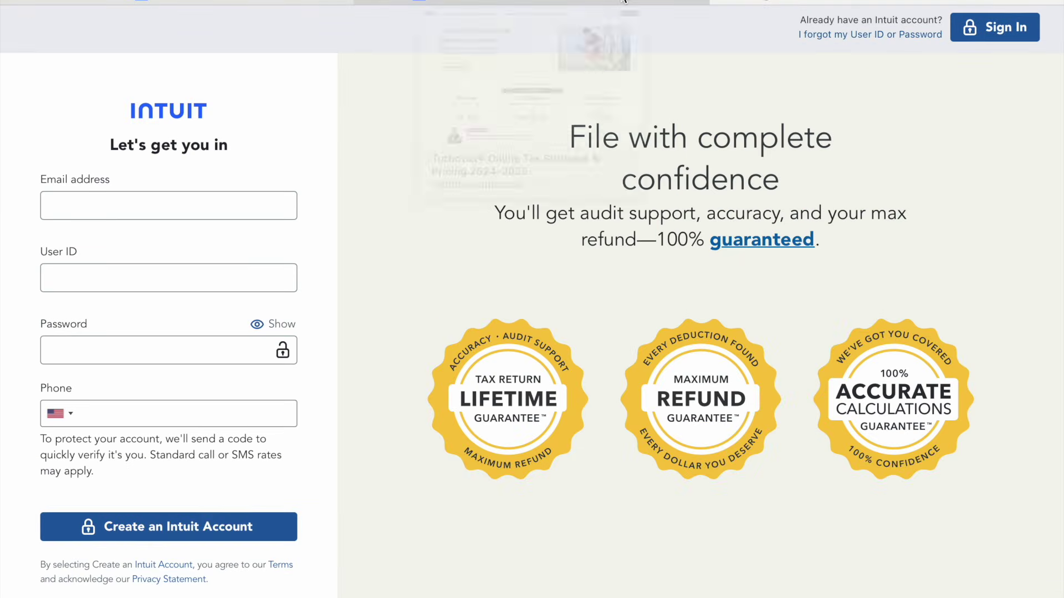
pyautogui.click(623, 1)
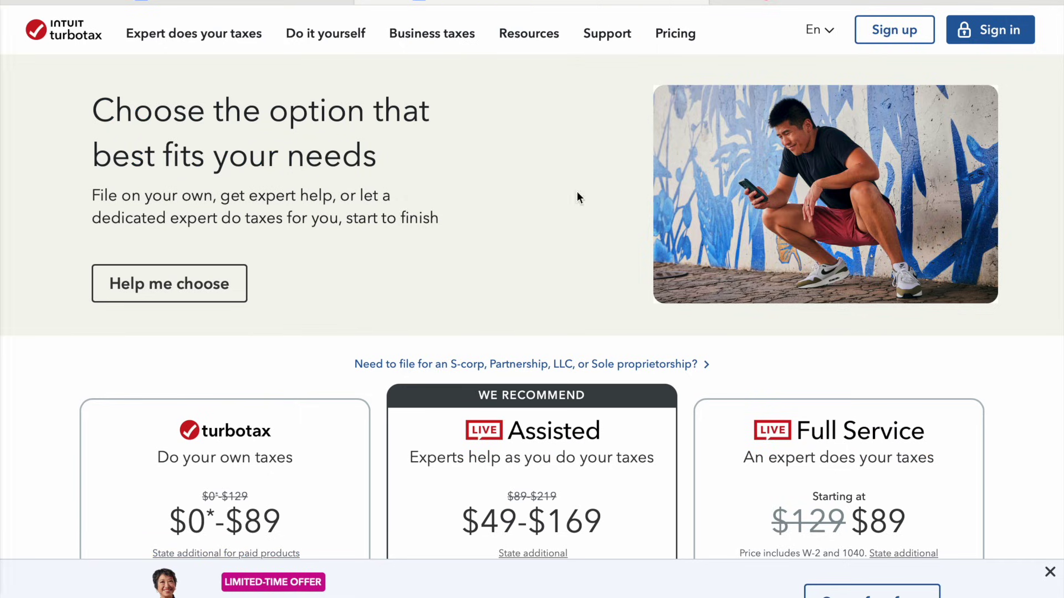
# Compare the Do your own taxes ($0*-$89), Assisted and Full Service cards, then start Do your own taxes
pyautogui.scroll(-3, 540, 298)
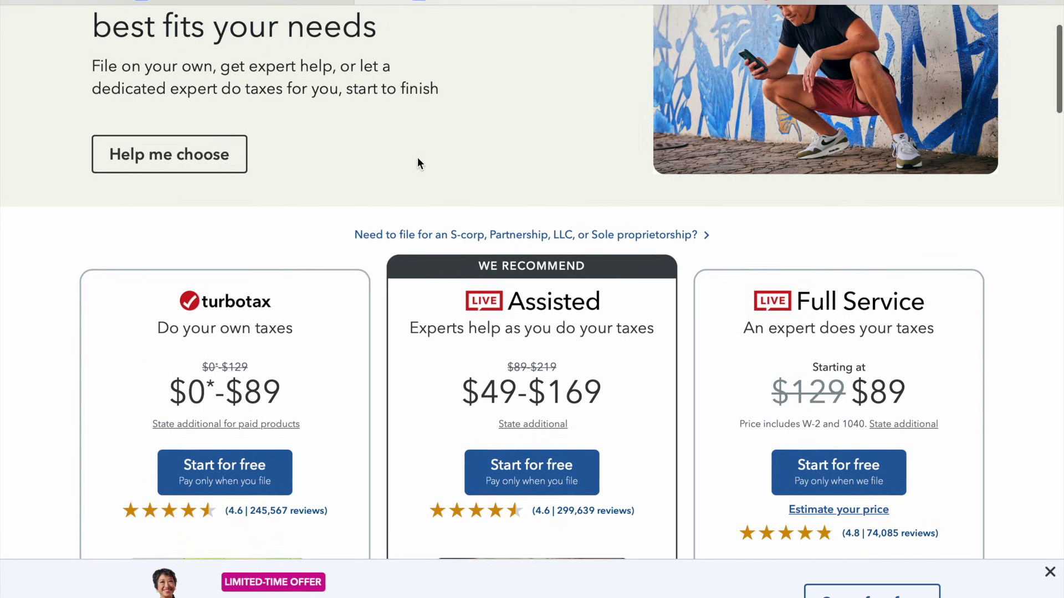
pyautogui.scroll(-3, 418, 161)
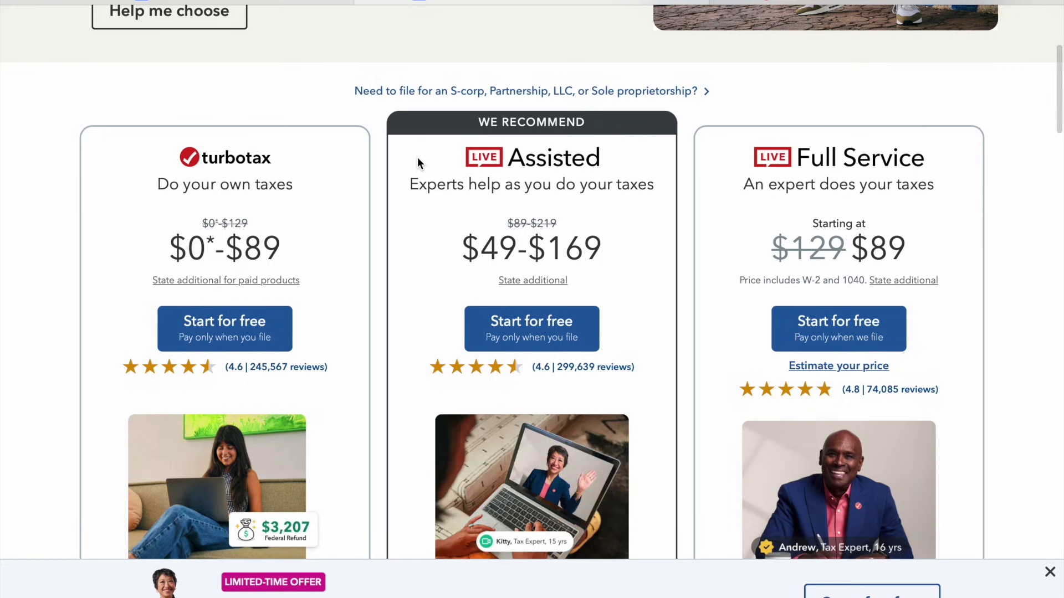
pyautogui.scroll(-2, 417, 158)
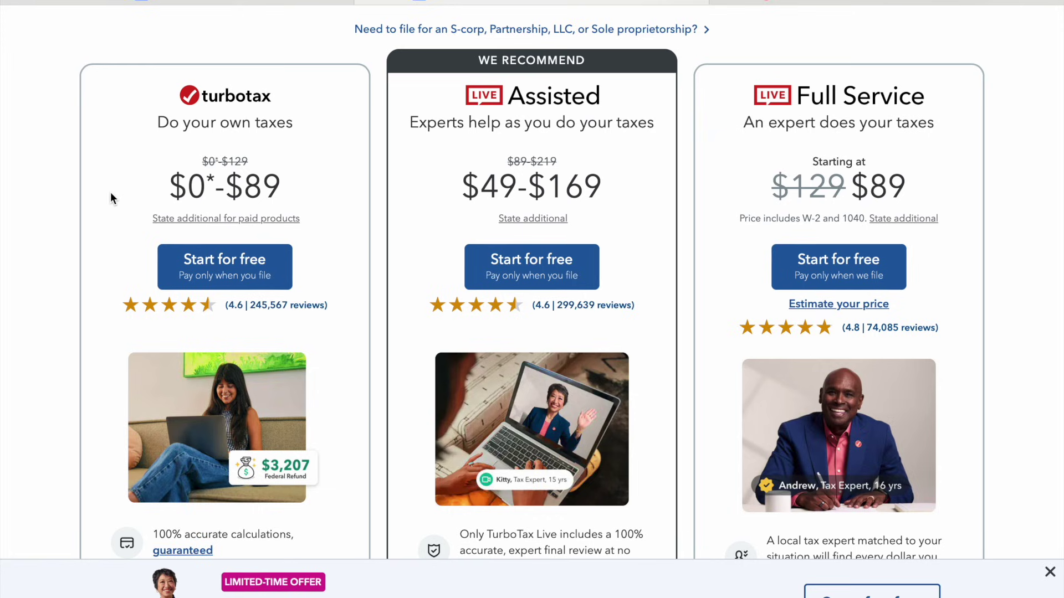
pyautogui.scroll(-6, 111, 194)
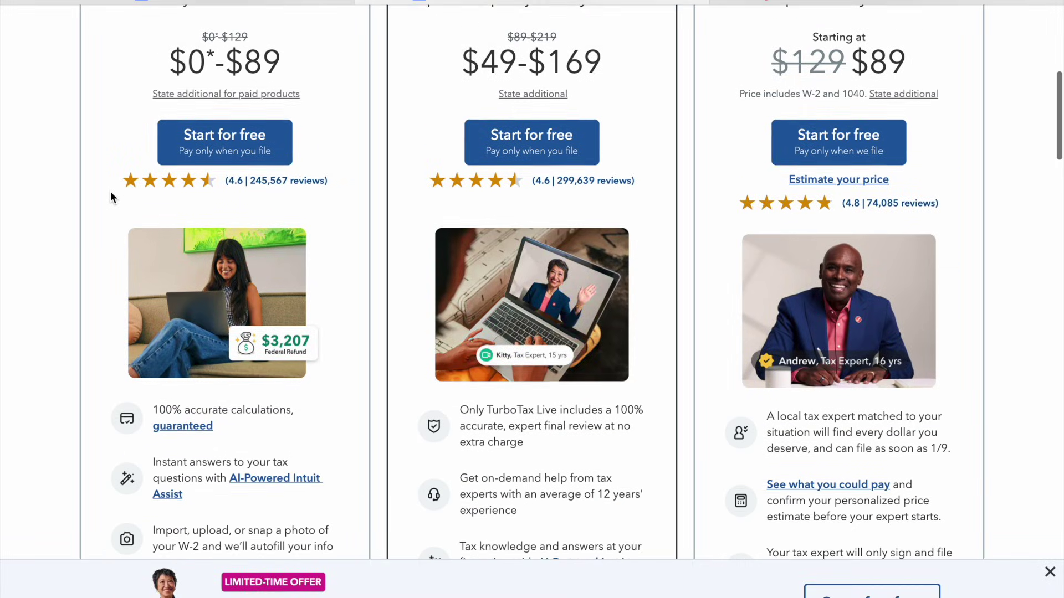
pyautogui.scroll(12, 111, 191)
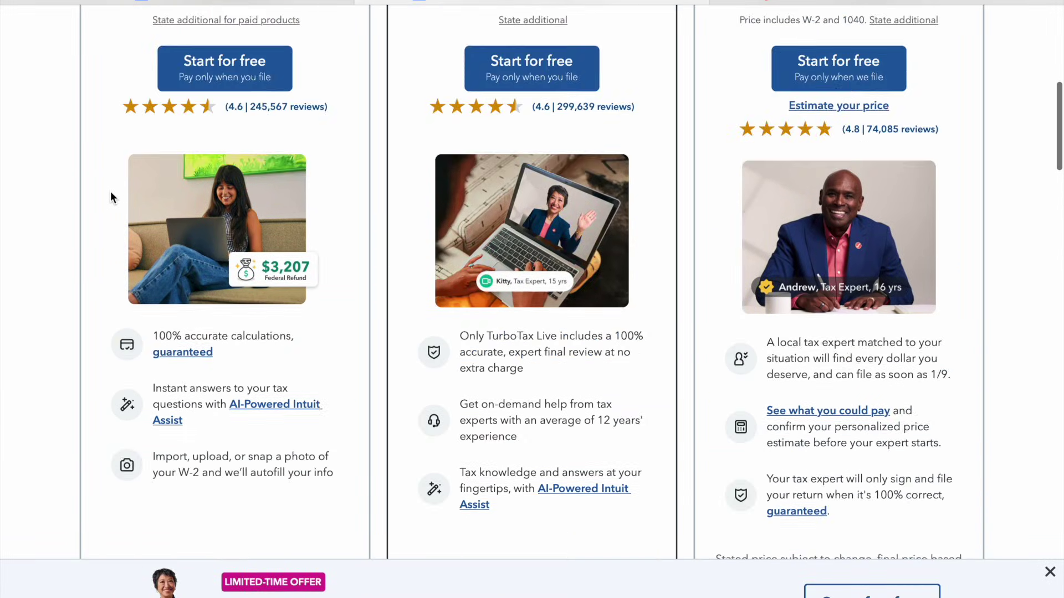
pyautogui.scroll(-4, 126, 205)
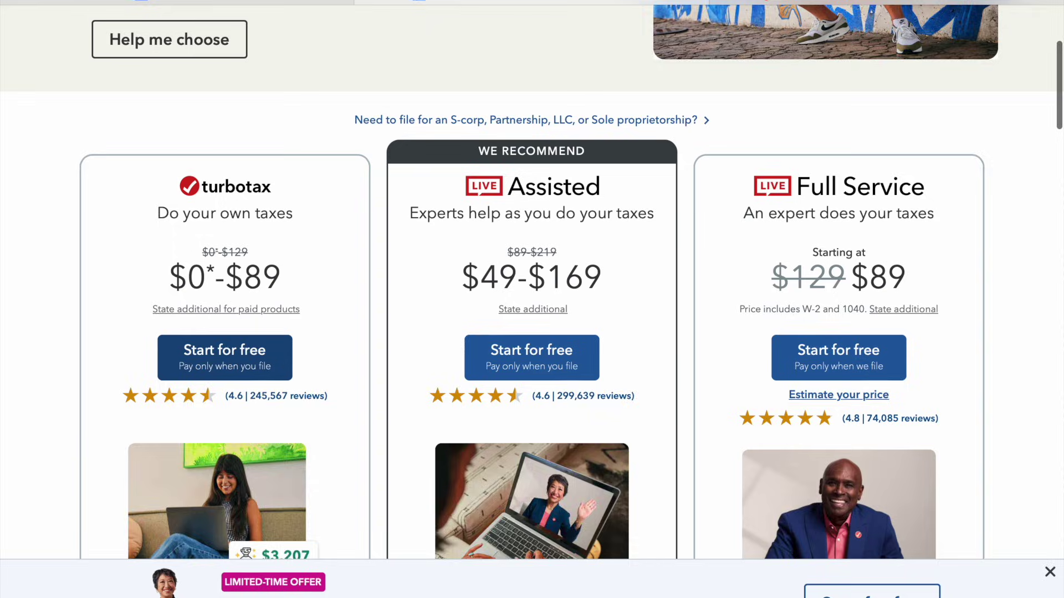
pyautogui.click(224, 357)
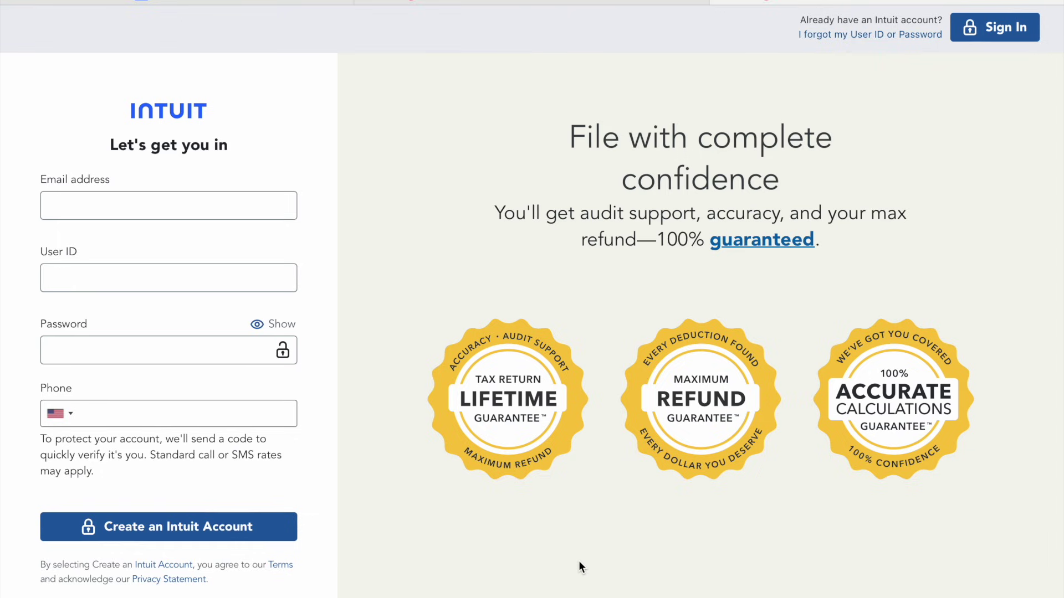
# Scroll down the Intuit account sign-up form
pyautogui.scroll(-3, 391, 597)
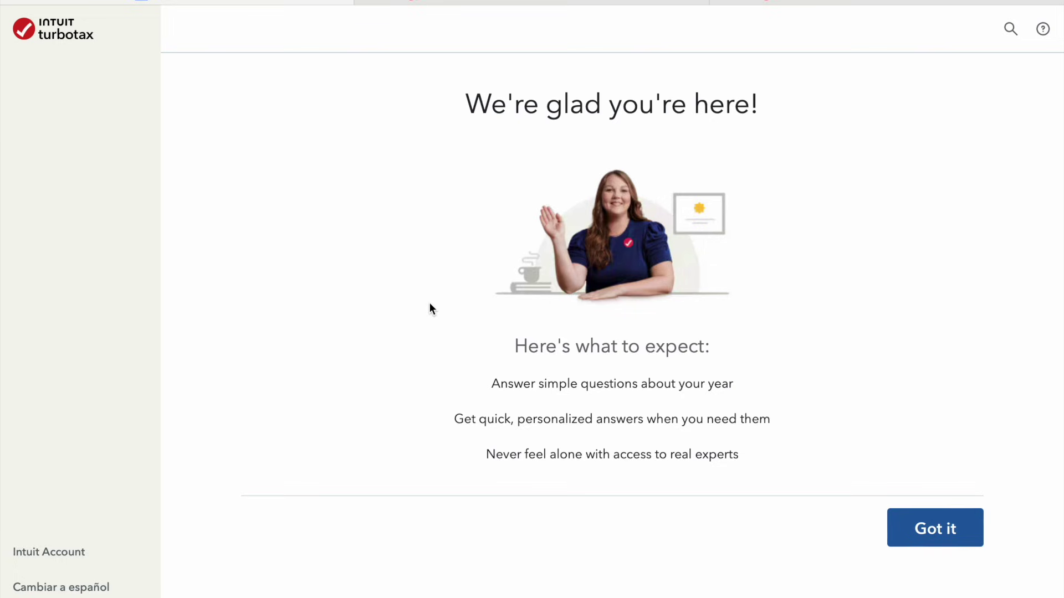
# Acknowledge the welcome page and tick maximize deductions, donated to charity and W-2 job
pyautogui.click(925, 528)
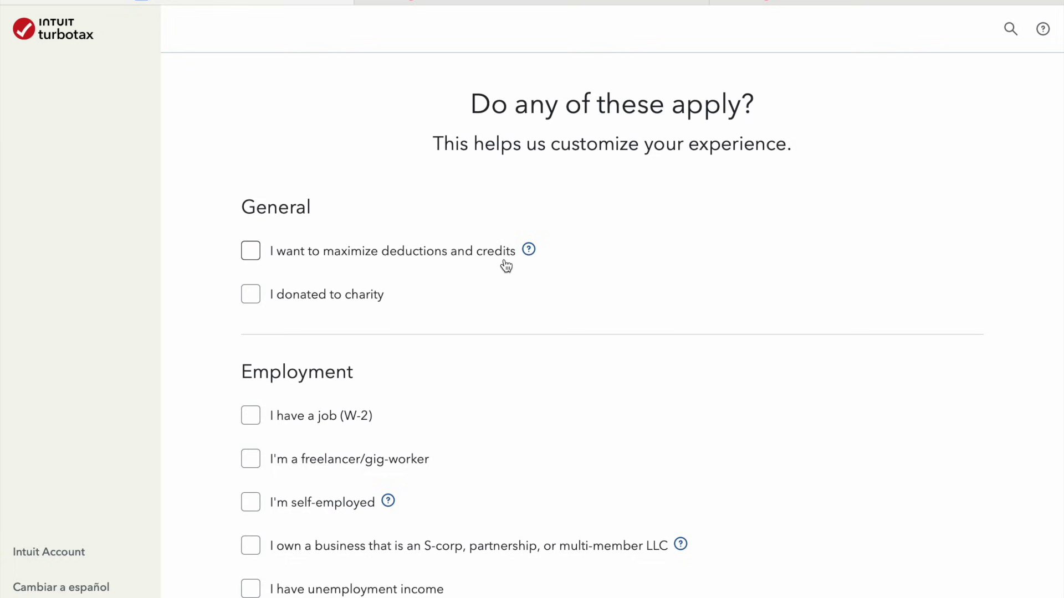
pyautogui.click(460, 262)
pyautogui.click(368, 302)
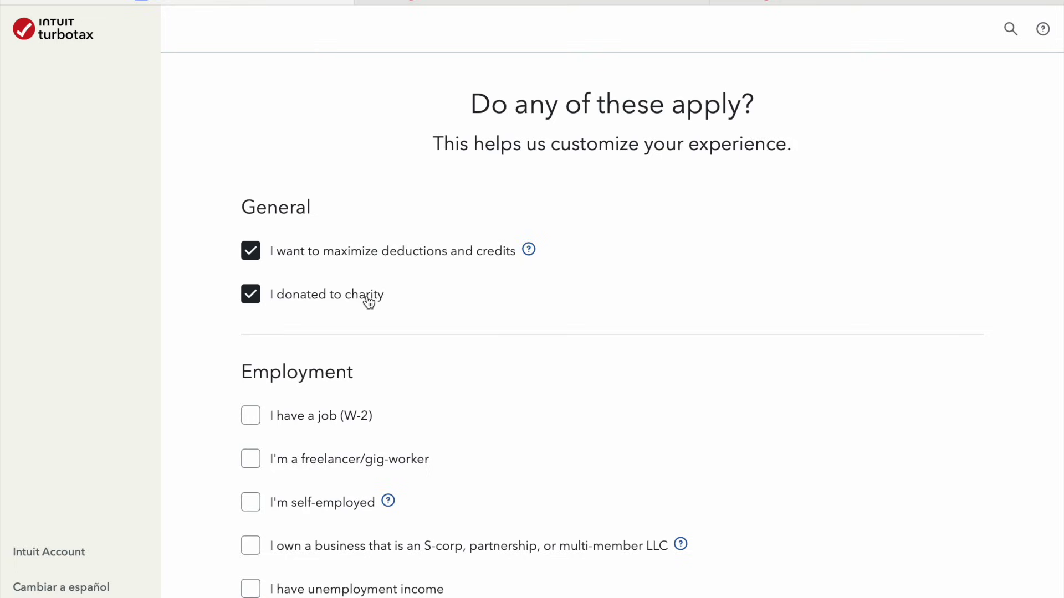
pyautogui.scroll(-2, 527, 356)
pyautogui.click(341, 290)
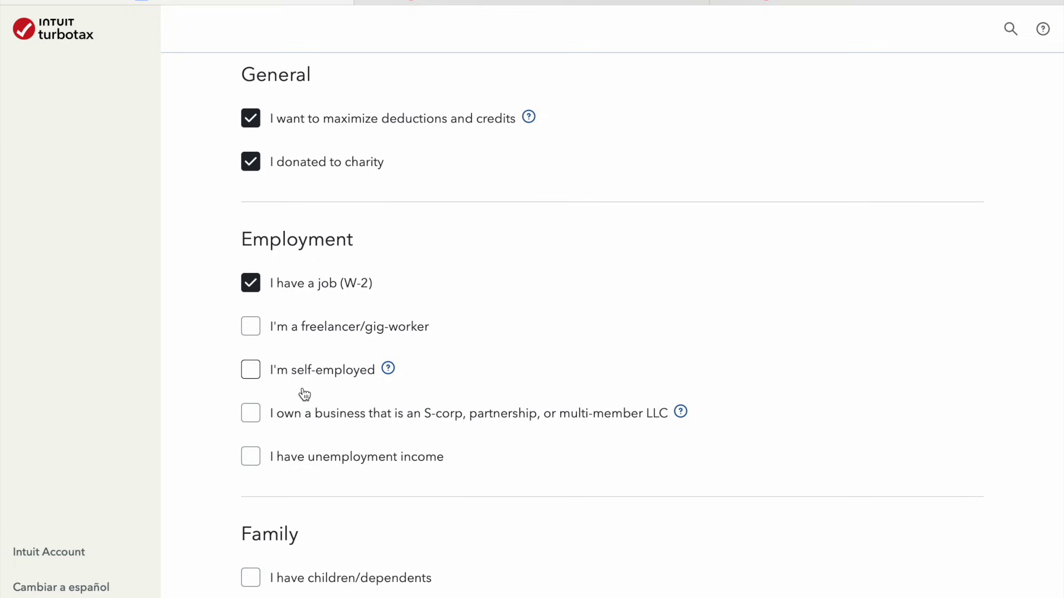
# Also tick unemployment income, children/dependents and own a home, then continue
pyautogui.click(298, 468)
pyautogui.scroll(-3, 640, 523)
pyautogui.click(420, 428)
pyautogui.scroll(-2, 589, 492)
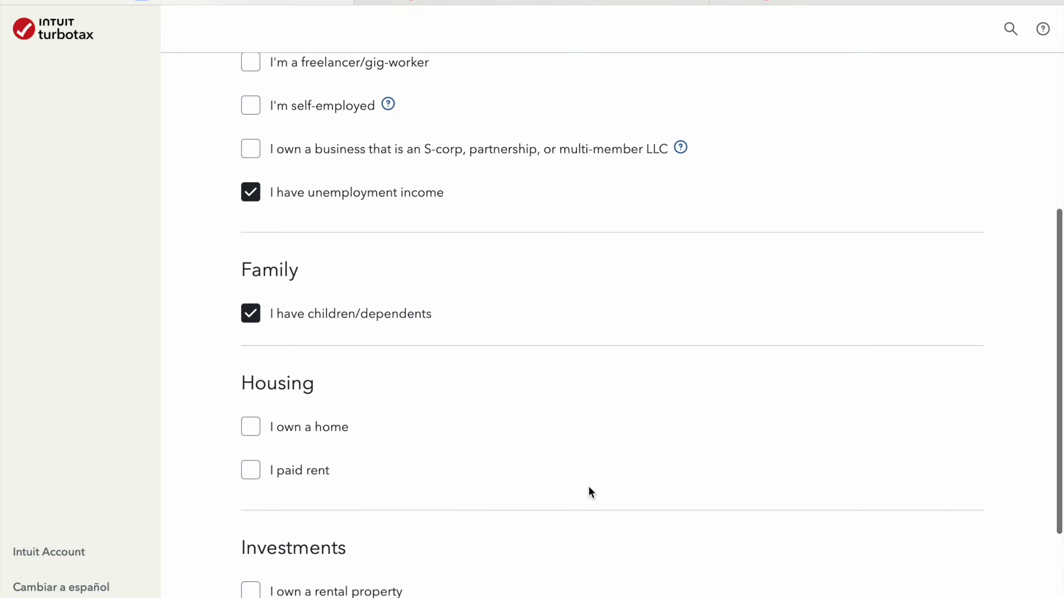
pyautogui.click(339, 436)
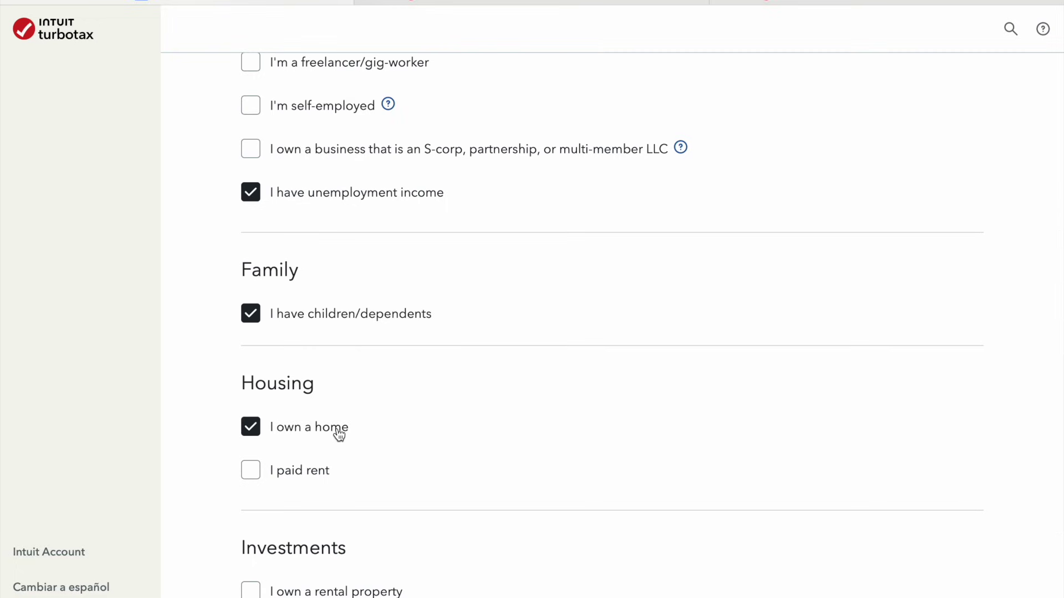
pyautogui.scroll(-4, 338, 436)
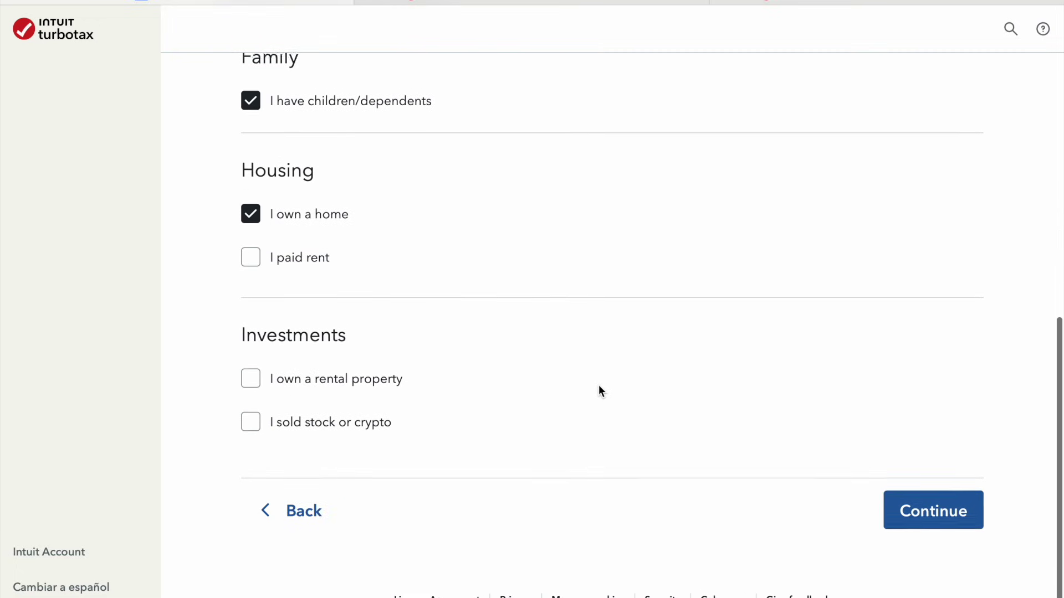
pyautogui.scroll(1, 598, 388)
pyautogui.scroll(8, 599, 386)
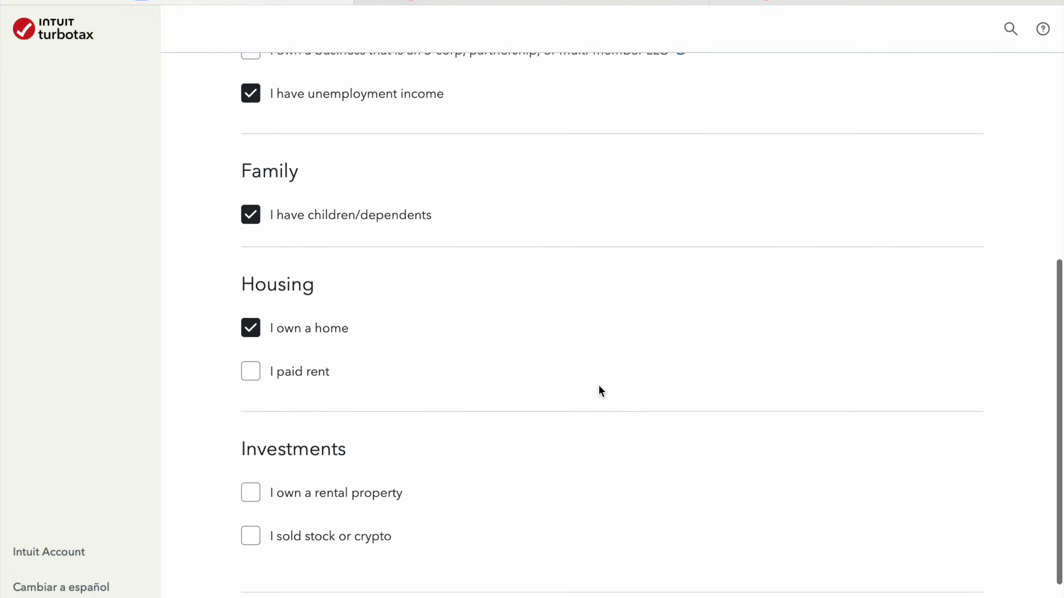
pyautogui.scroll(1, 598, 384)
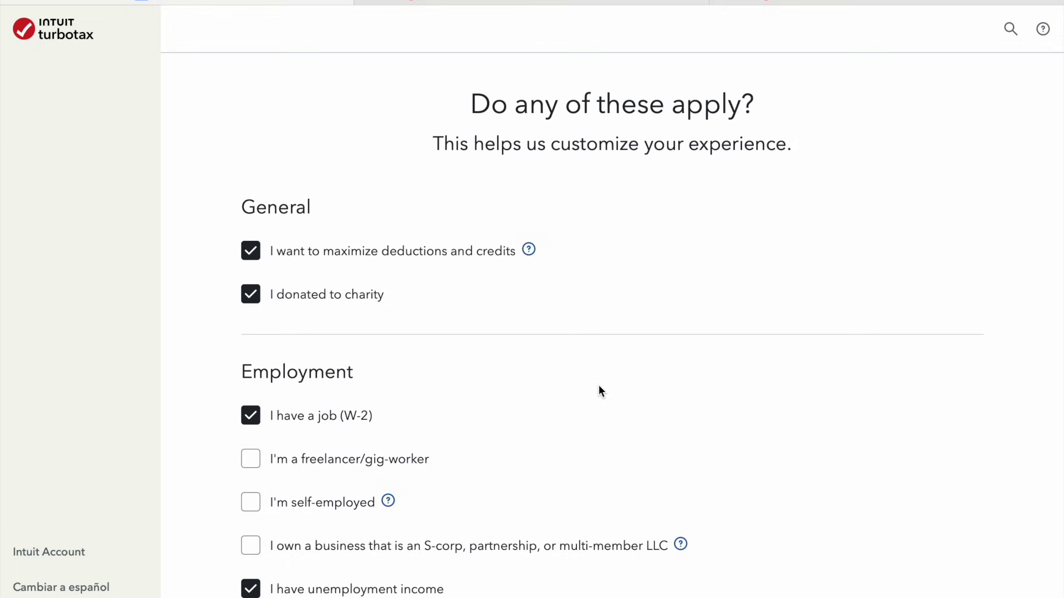
pyautogui.scroll(-10, 598, 391)
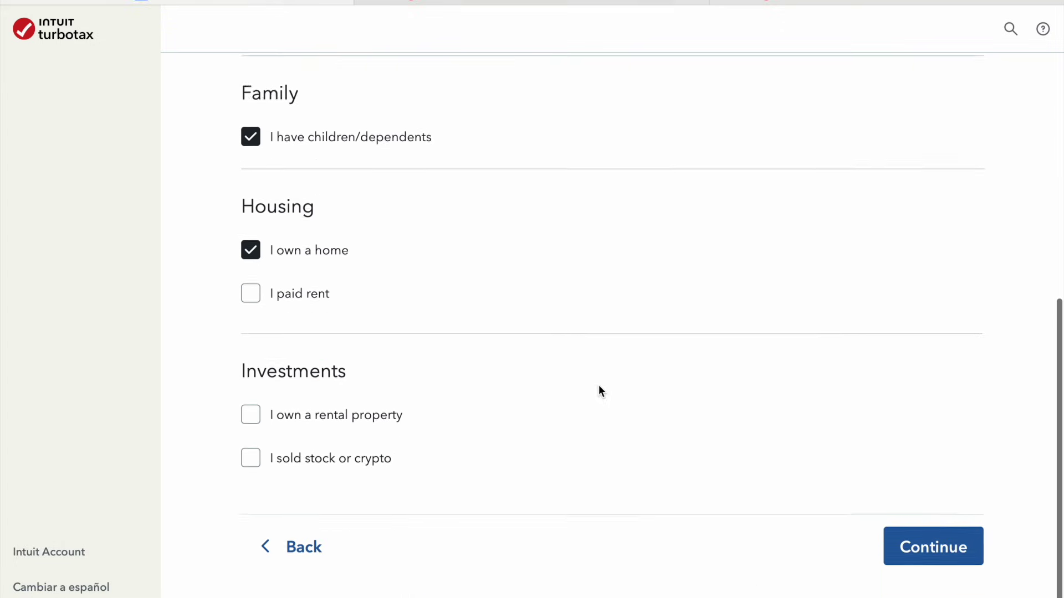
pyautogui.click(968, 512)
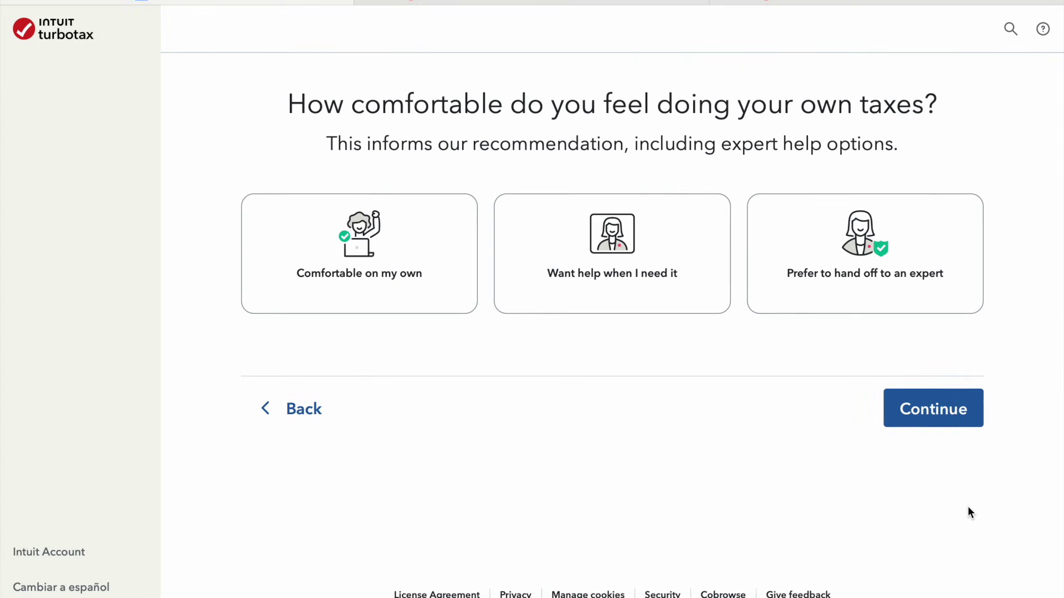
# Choose 'Comfortable on my own' to get the $39 Do It Yourself recommendation
pyautogui.click(361, 269)
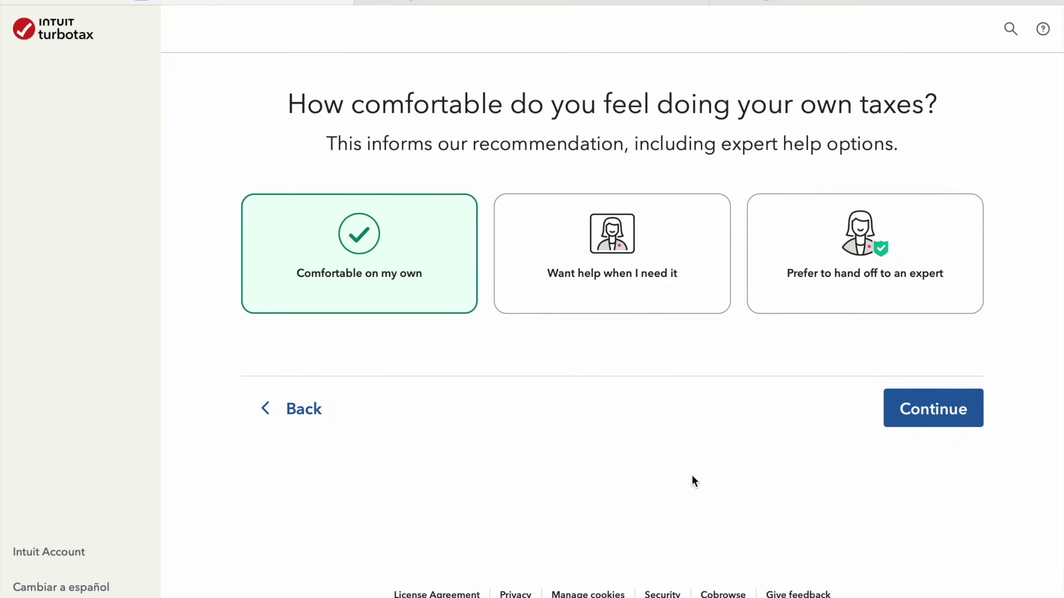
pyautogui.click(912, 411)
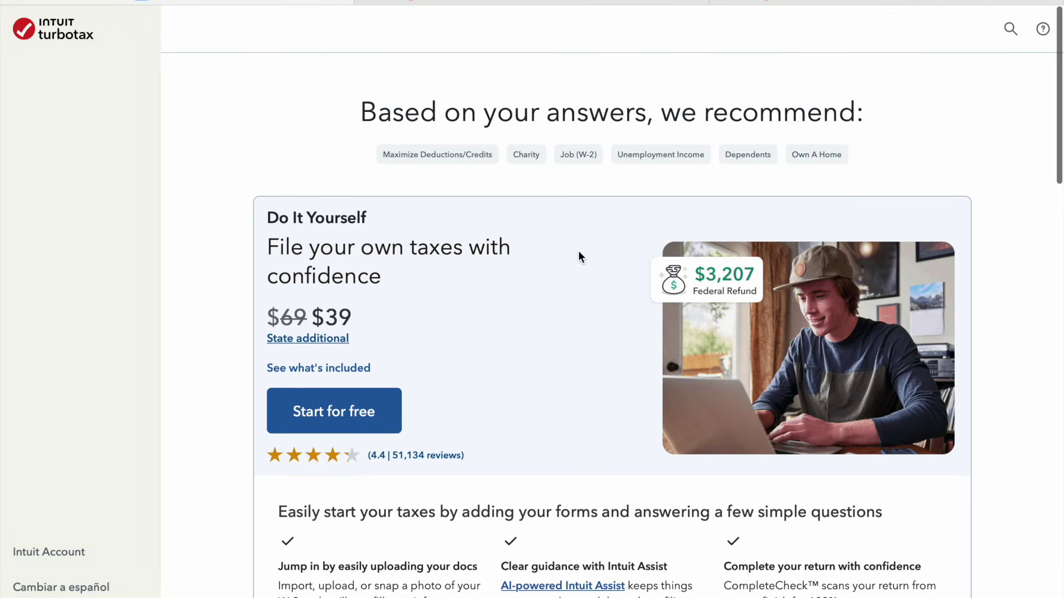
# Compare the recommended plans and start the return with the $39 Do It Yourself plan
pyautogui.scroll(-1, 583, 348)
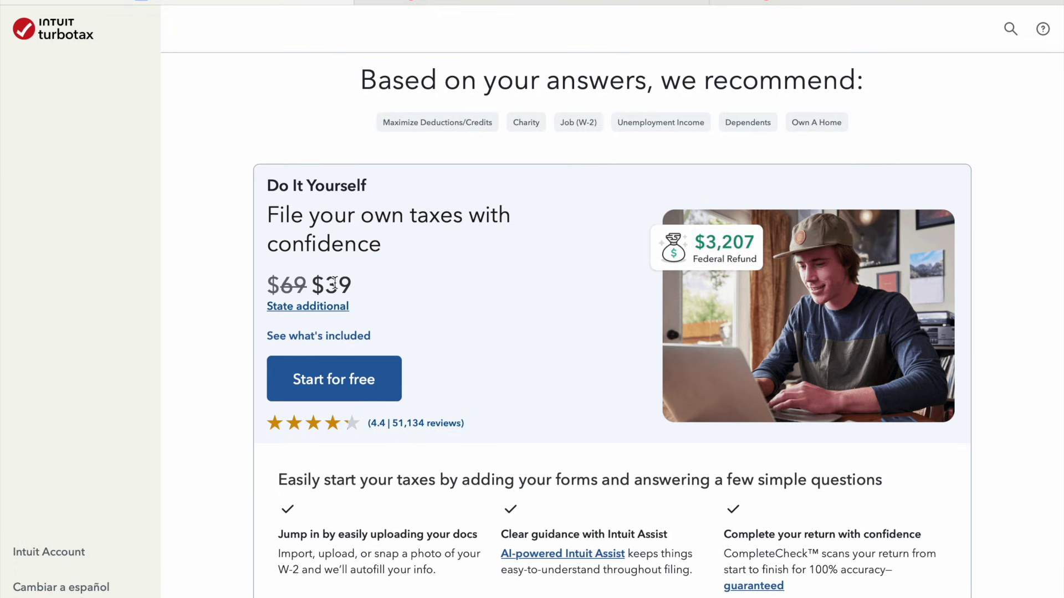
pyautogui.scroll(-2, 334, 283)
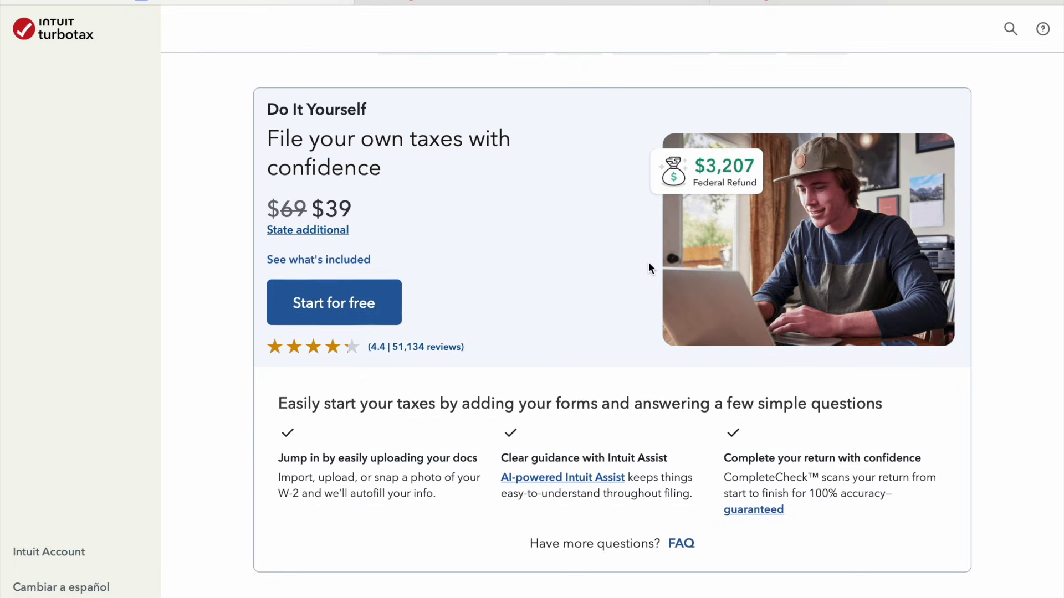
pyautogui.scroll(-8, 649, 266)
pyautogui.scroll(-1, 650, 267)
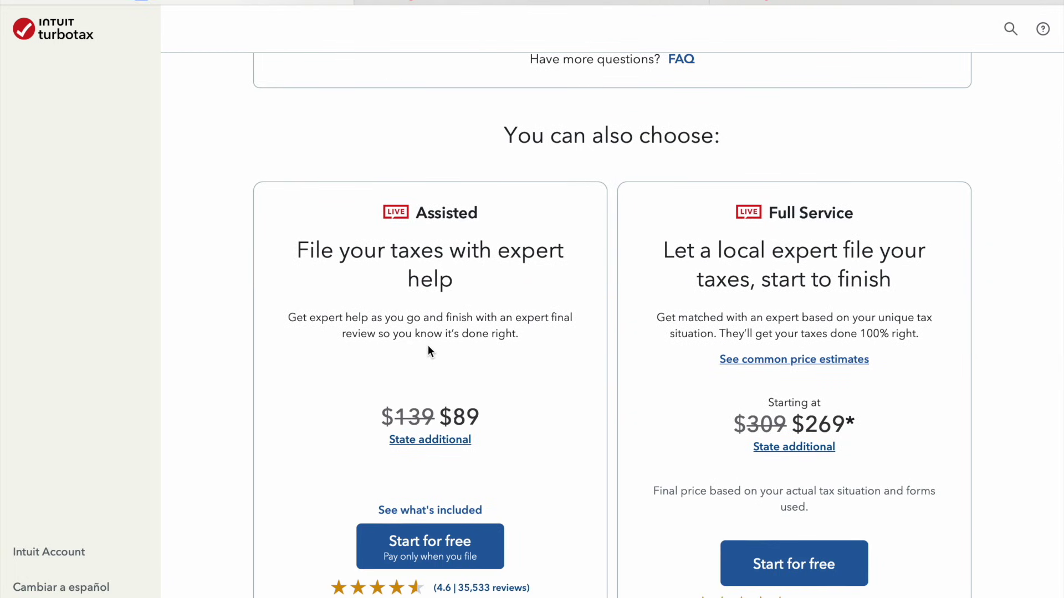
pyautogui.scroll(-2, 429, 347)
pyautogui.scroll(-1, 306, 442)
pyautogui.scroll(3, 344, 411)
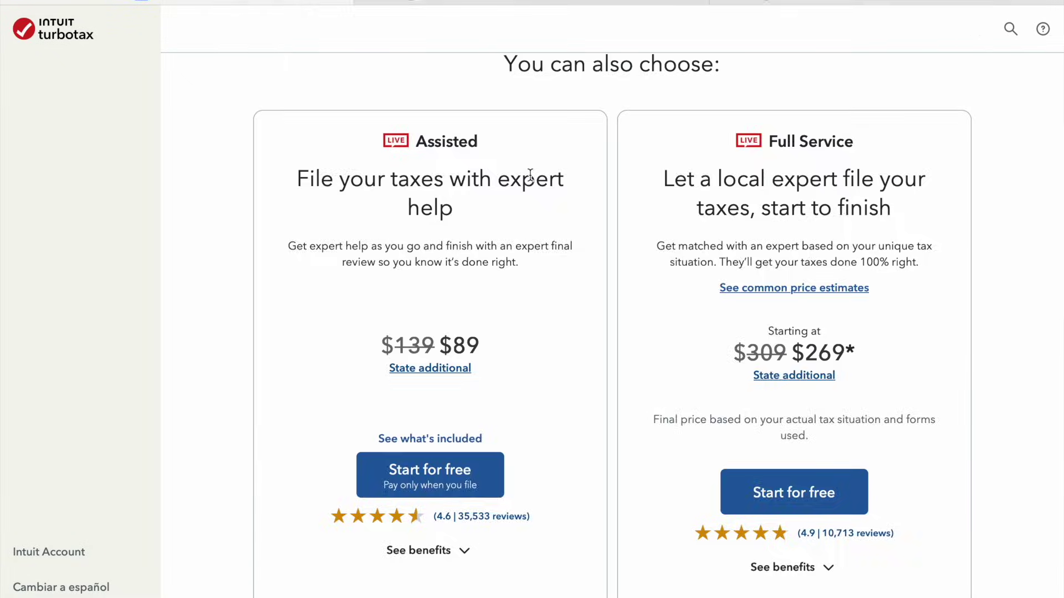
pyautogui.scroll(10, 529, 174)
pyautogui.click(353, 400)
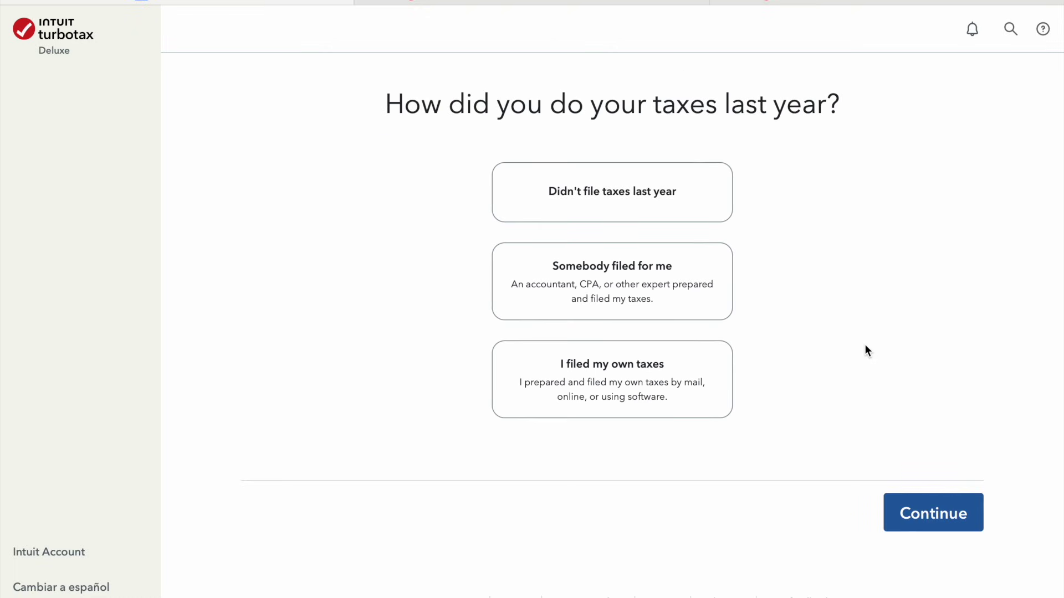
# Answer that somebody filed last year's taxes, then go to the Documents section
pyautogui.click(684, 300)
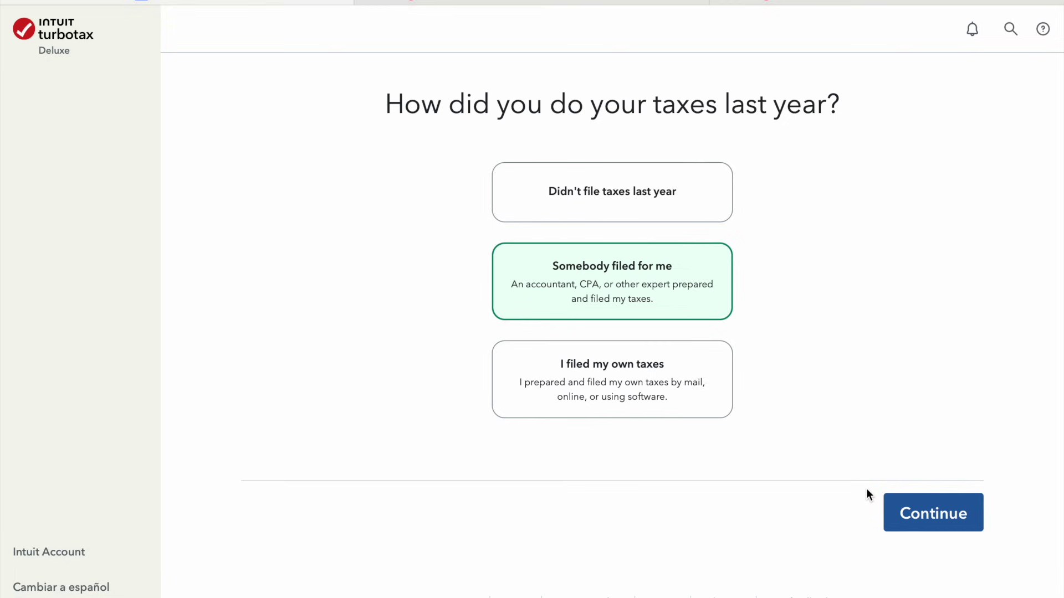
pyautogui.click(954, 528)
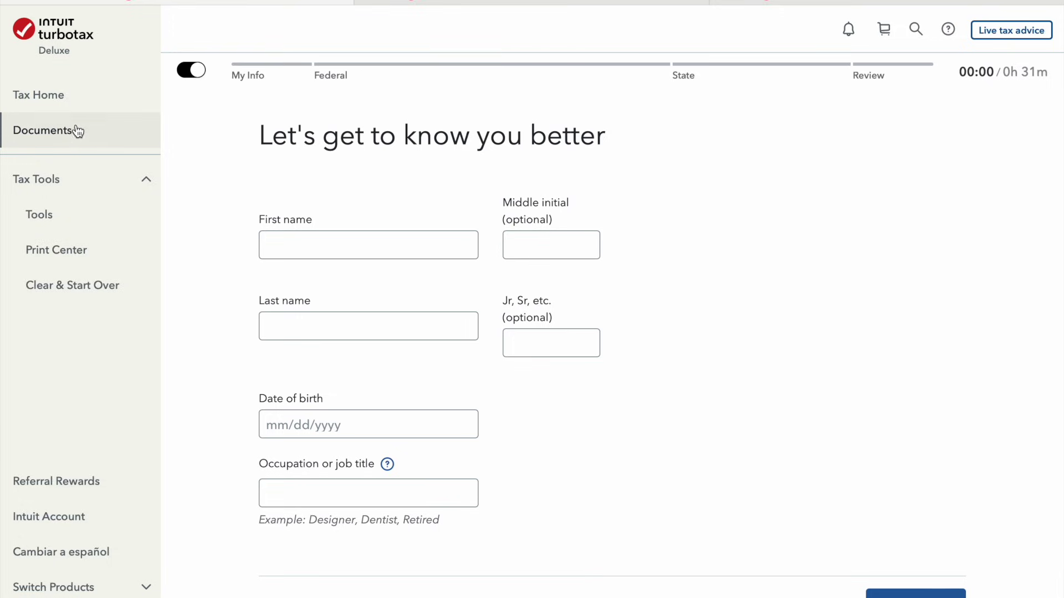
pyautogui.click(59, 134)
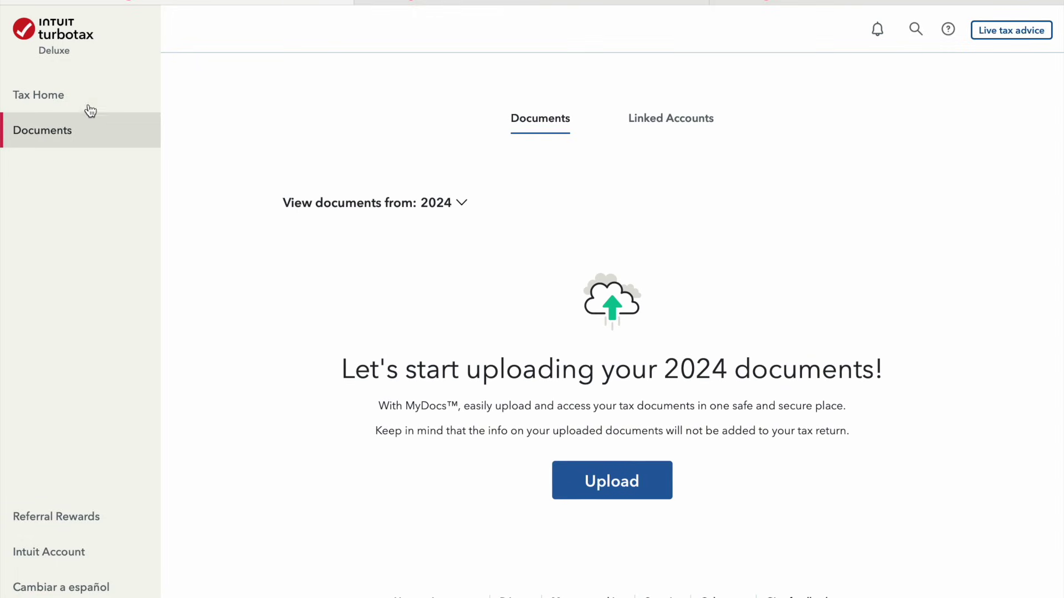
# Return to Tax Home, start My Info, and open and close the Tools Center overview
pyautogui.click(76, 93)
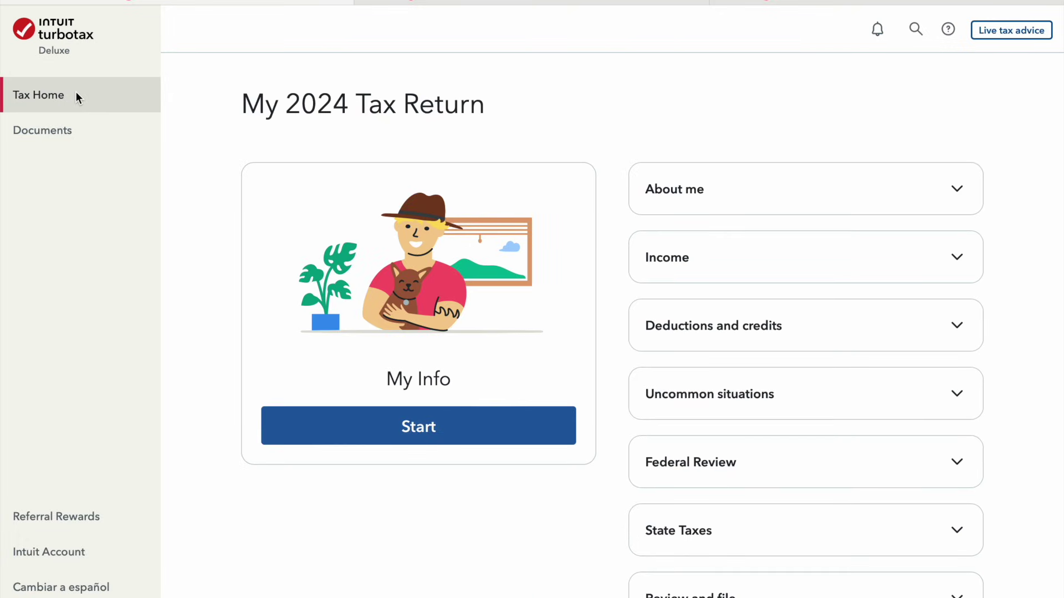
pyautogui.click(392, 422)
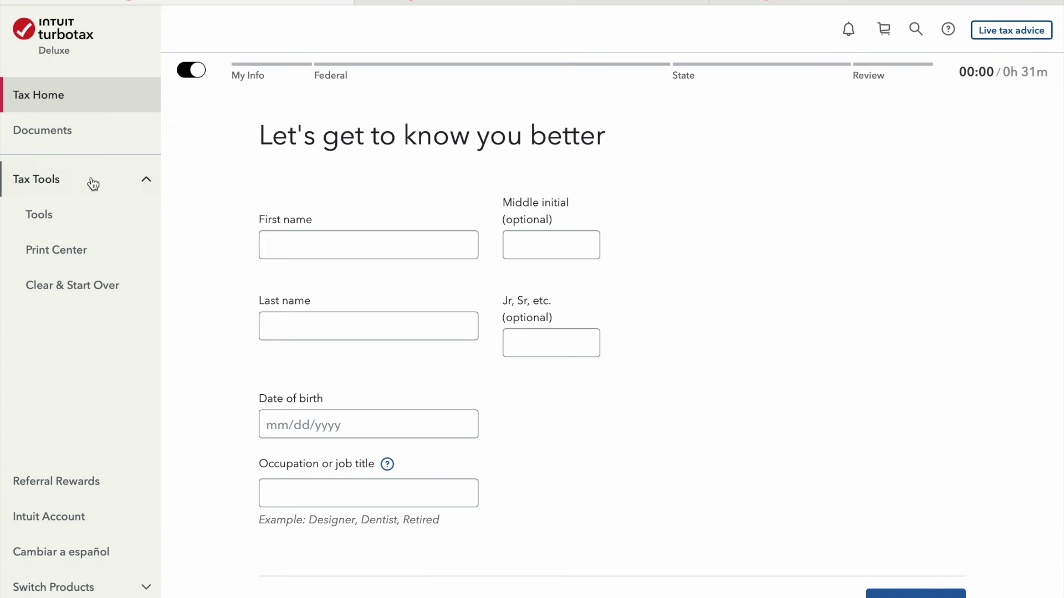
pyautogui.click(150, 190)
pyautogui.click(150, 191)
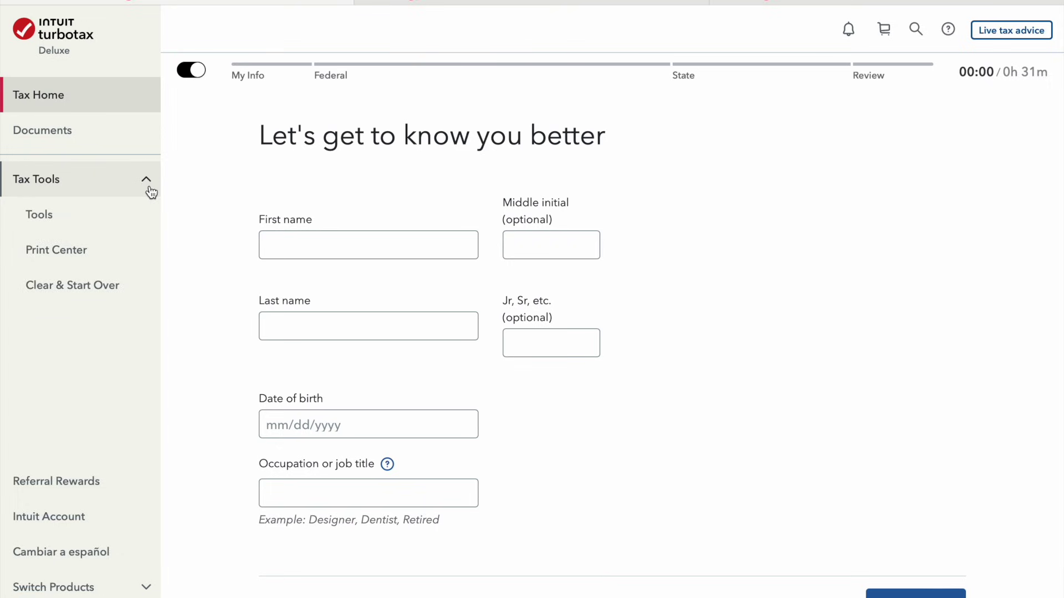
pyautogui.click(54, 214)
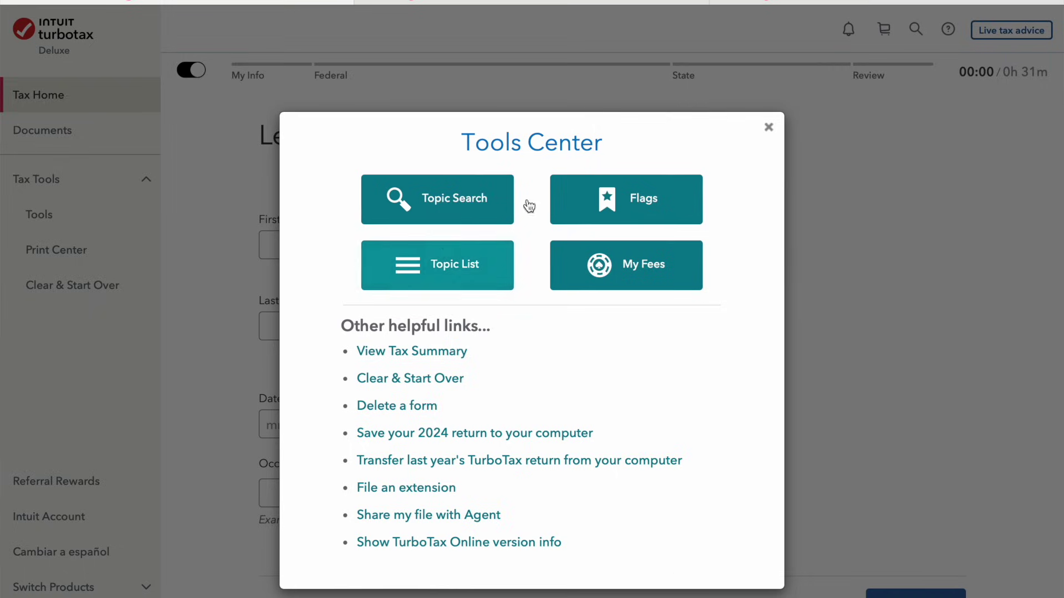
pyautogui.click(772, 132)
# Enter the taxpayer's first and last name on the personal info form
pyautogui.click(436, 242)
pyautogui.write('Joe')
pyautogui.press('Tab')
pyautogui.press('Tab')
pyautogui.write('SSmn')
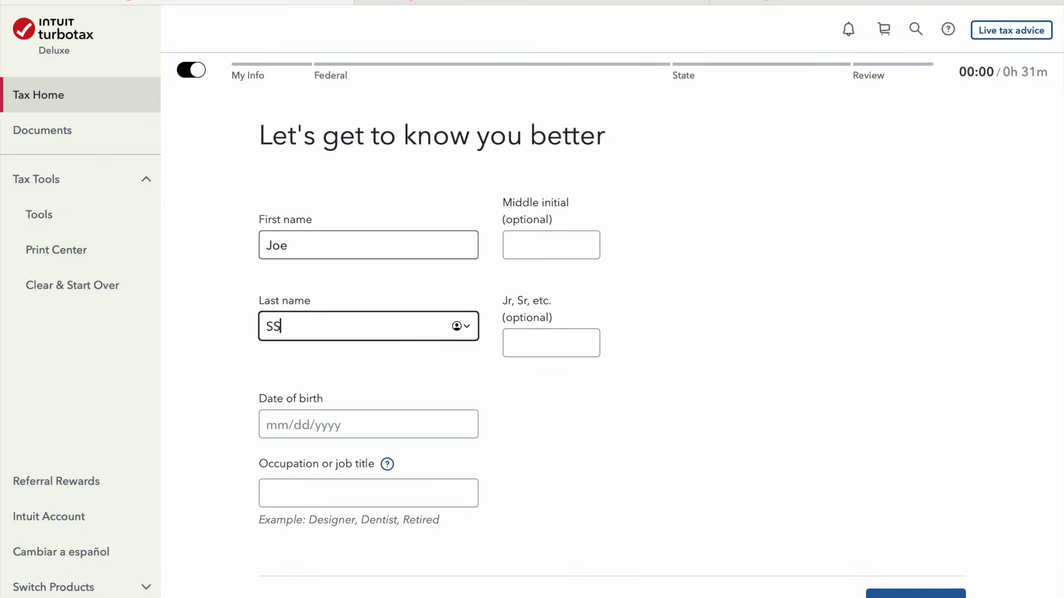
pyautogui.press('BackSpace')
pyautogui.press('BackSpace')
pyautogui.press('BackSpace')
pyautogui.write('mith')
pyautogui.press('Tab')
pyautogui.press('Tab')
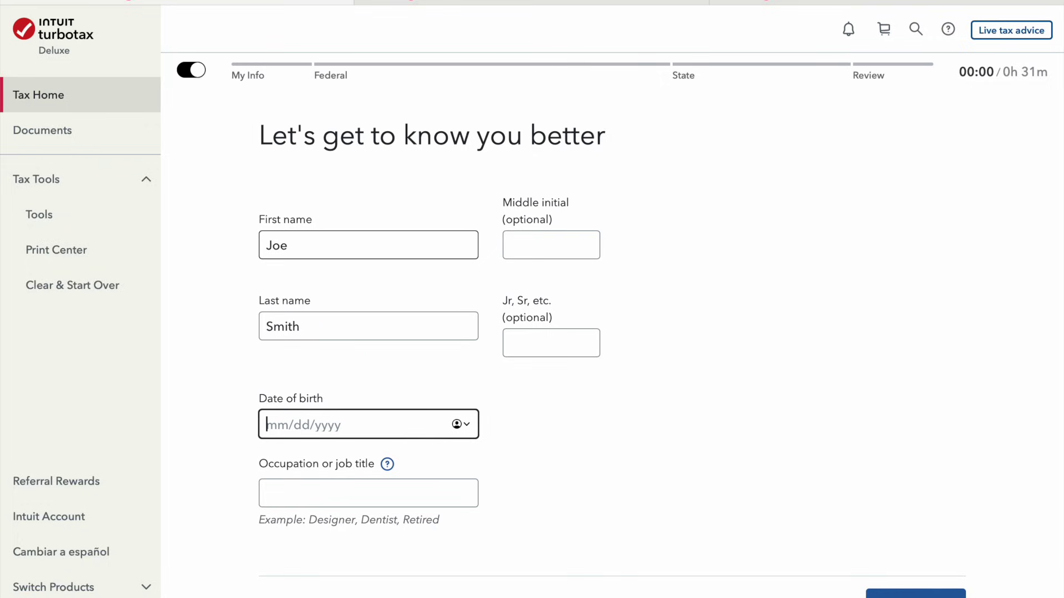
# Enter birth date 01/01/1975 and occupation CPA, then submit the details
pyautogui.write('01')
pyautogui.write('01')
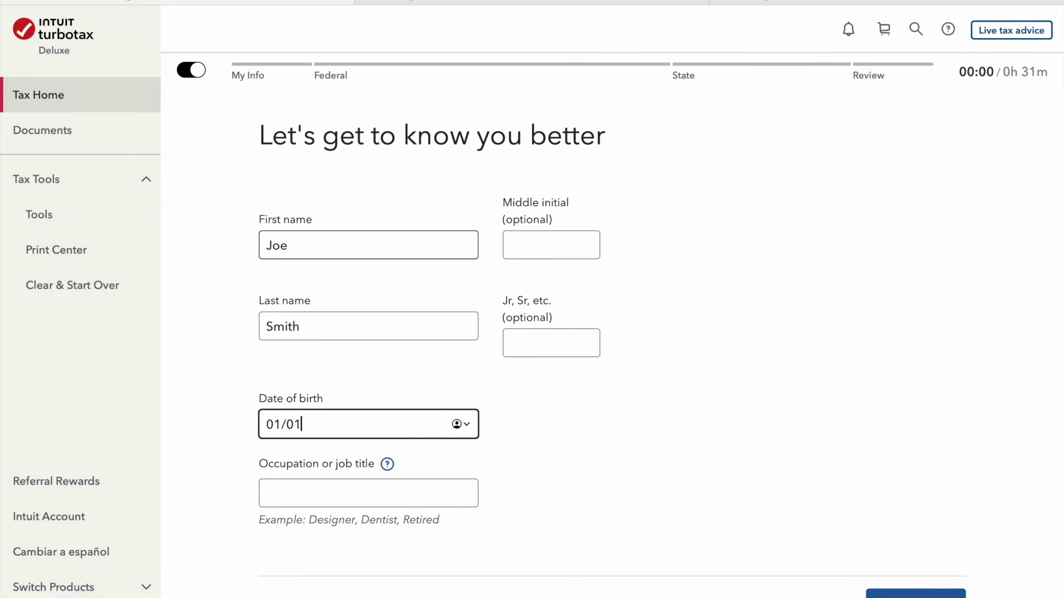
pyautogui.write('1917')
pyautogui.press('BackSpace')
pyautogui.press('BackSpace')
pyautogui.write('75')
pyautogui.press('Tab')
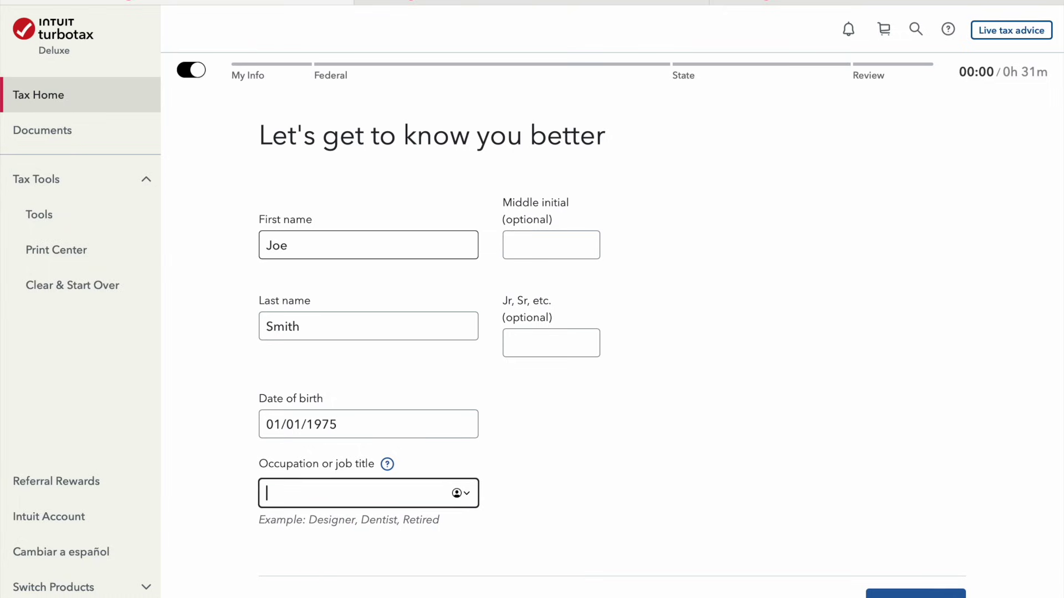
pyautogui.write('CPA')
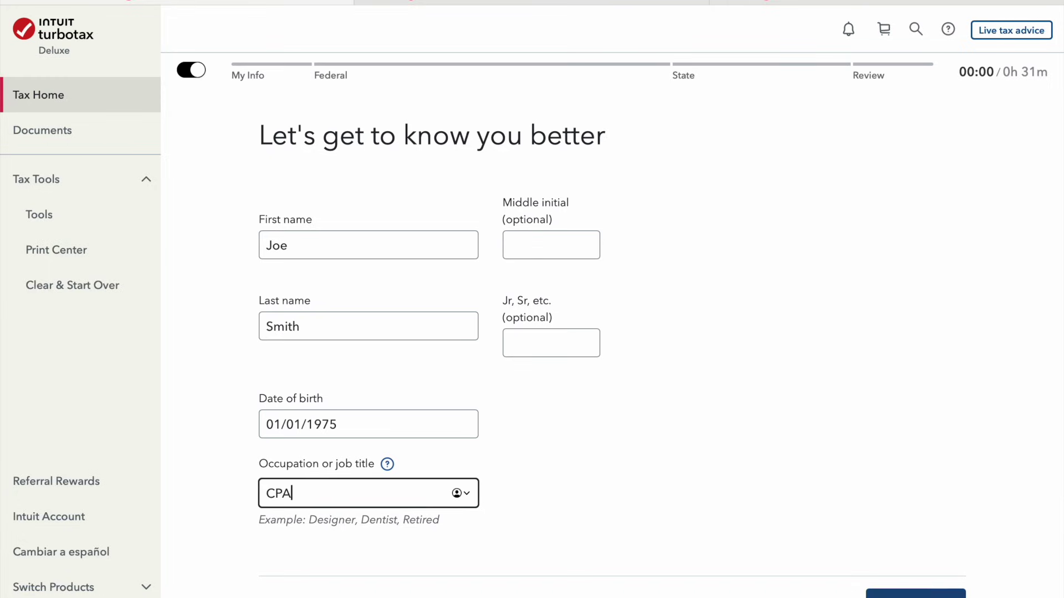
pyautogui.click(916, 592)
# Enter the taxpayer's Social Security number and continue to the other situations questions
pyautogui.click(377, 265)
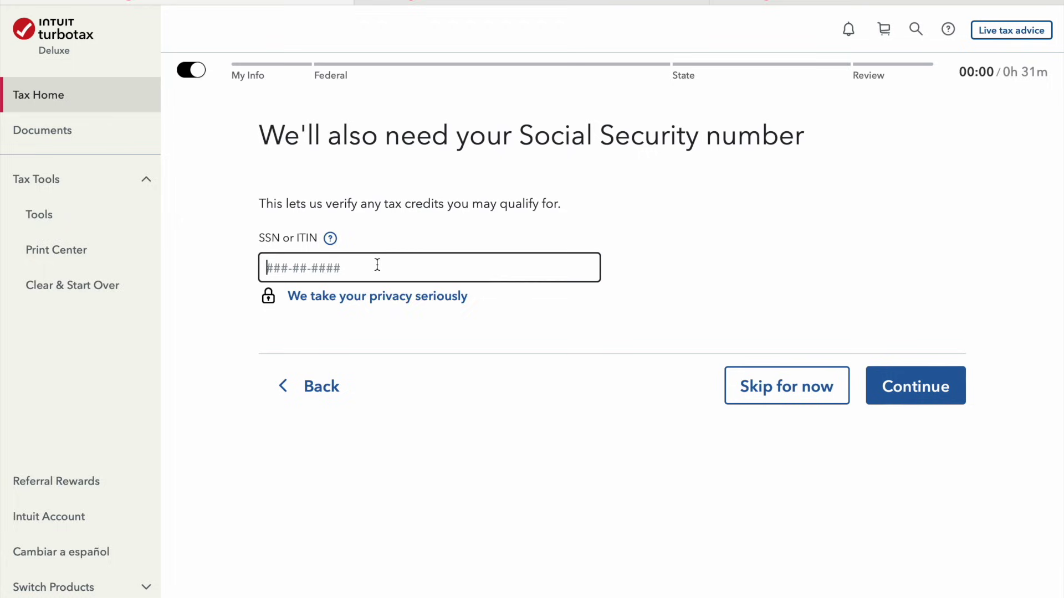
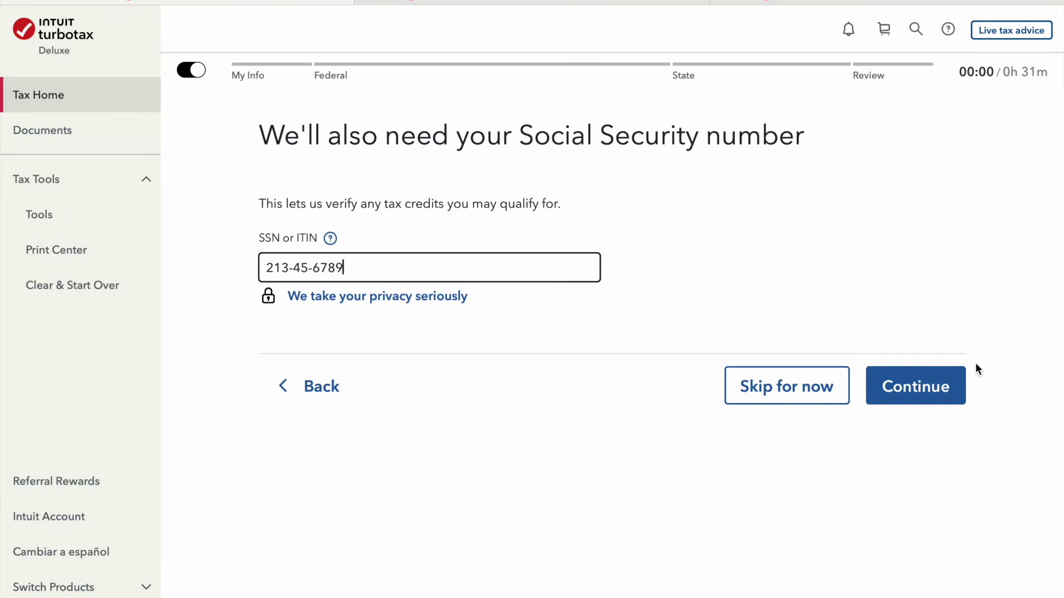
pyautogui.click(923, 400)
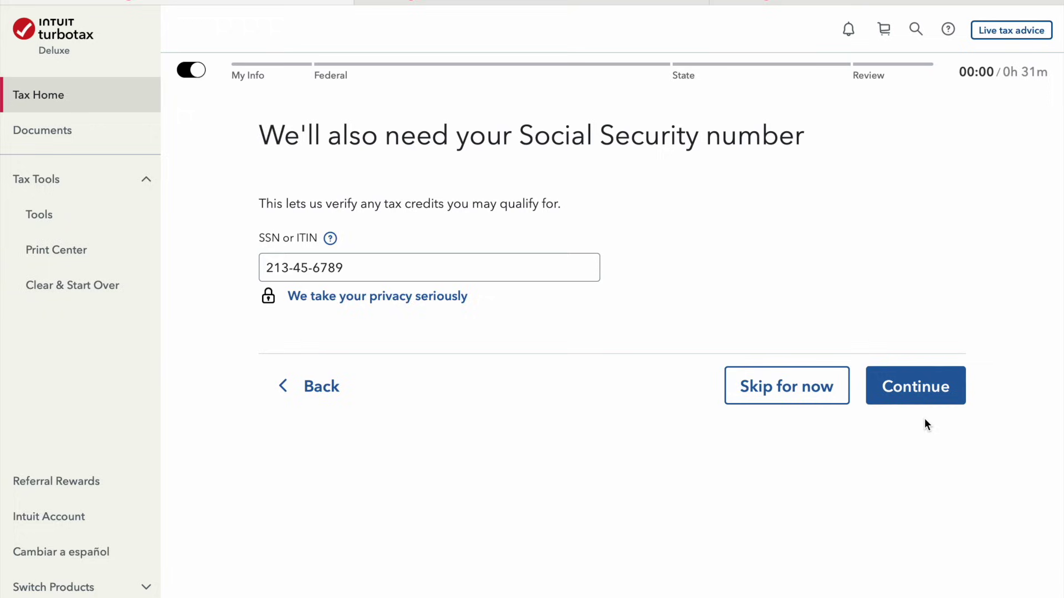
pyautogui.click(920, 402)
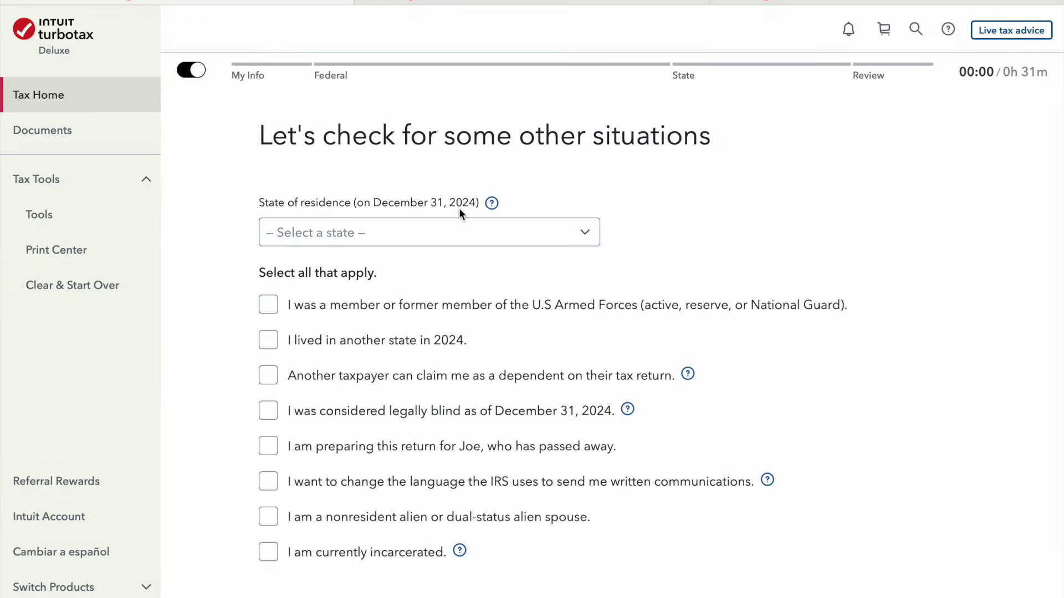
# Choose District Of Columbia as the state of residence, leaving all other situations unchecked
pyautogui.click(561, 242)
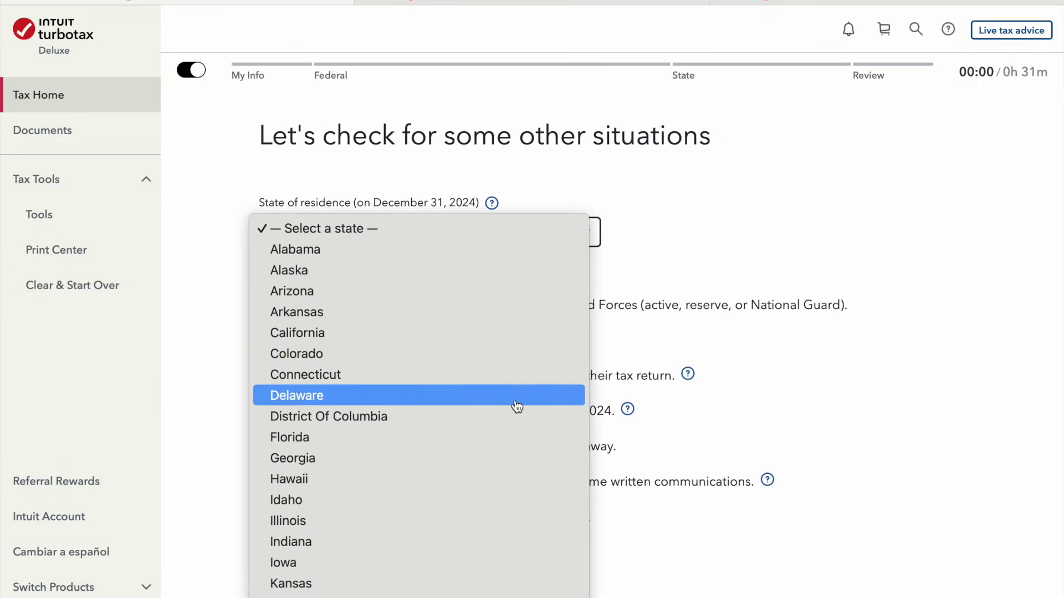
pyautogui.click(530, 418)
pyautogui.click(520, 422)
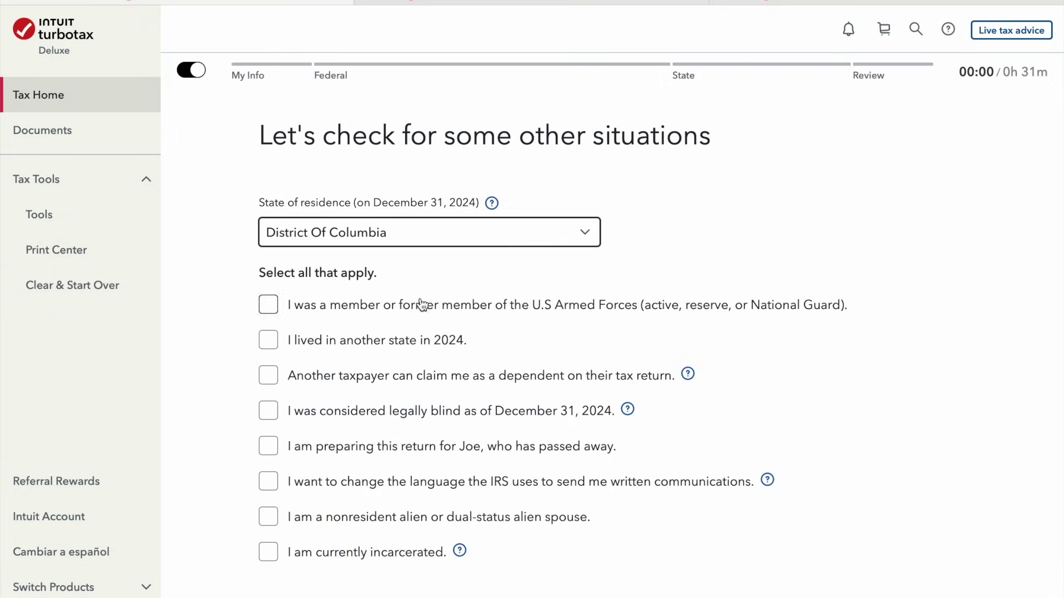
pyautogui.scroll(-2, 573, 328)
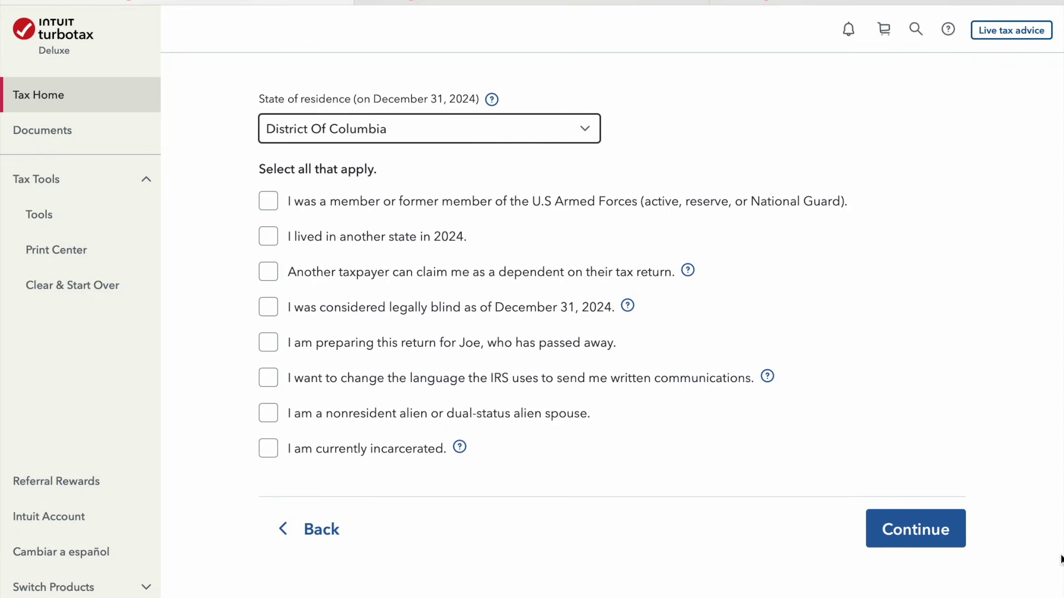
pyautogui.click(921, 533)
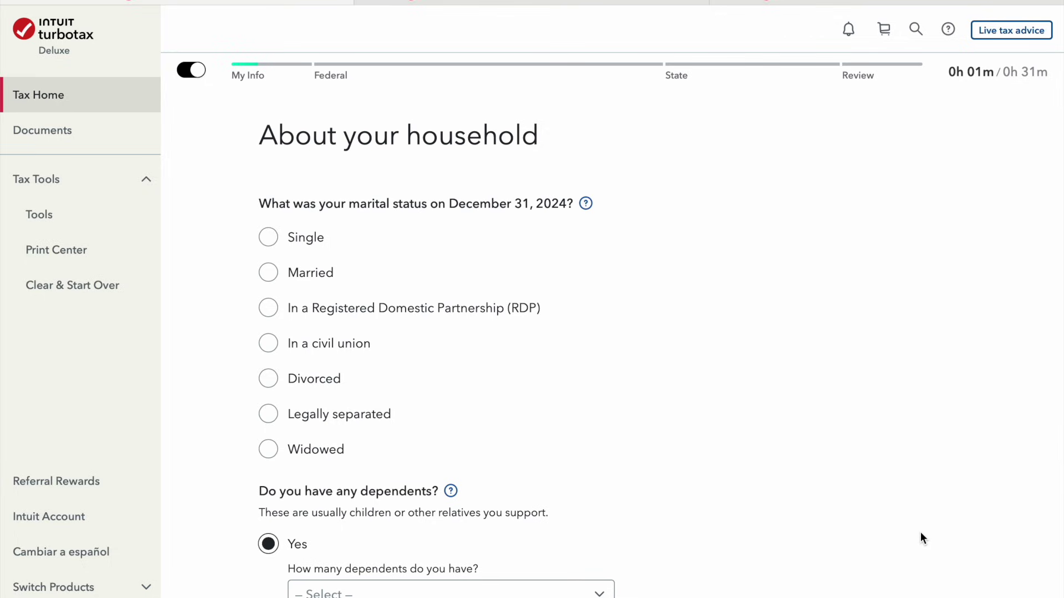
# Answer the household questions as married, filing jointly, with 1 dependent
pyautogui.click(320, 274)
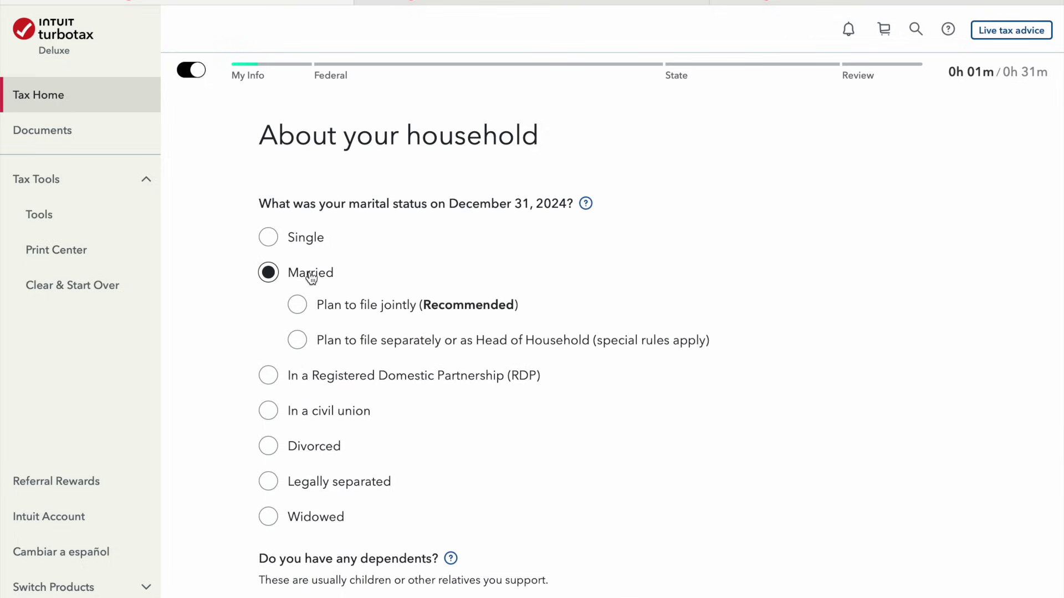
pyautogui.click(400, 314)
pyautogui.scroll(-4, 734, 354)
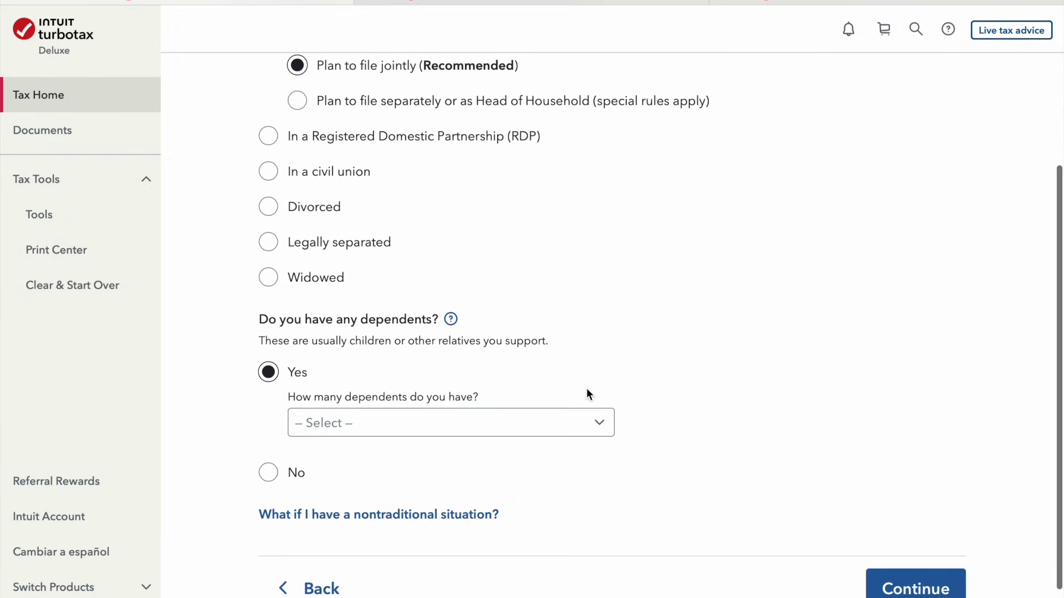
pyautogui.click(551, 429)
pyautogui.click(510, 463)
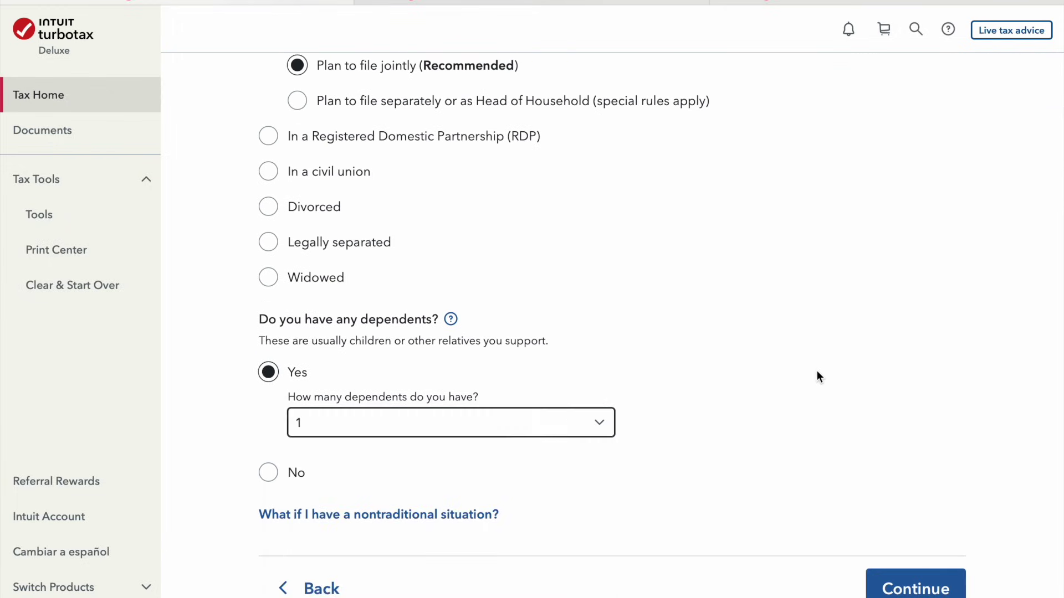
pyautogui.scroll(-1, 816, 371)
pyautogui.click(923, 510)
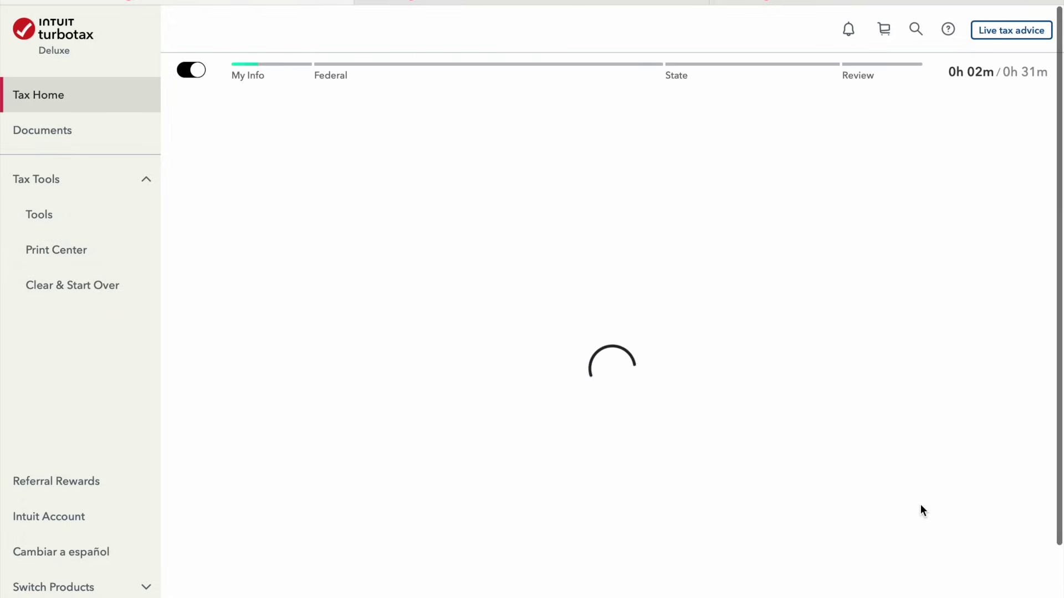
# Enter the spouse's first and last name, birth date 01/02/1975 and occupation 'House Wife'
pyautogui.click(385, 247)
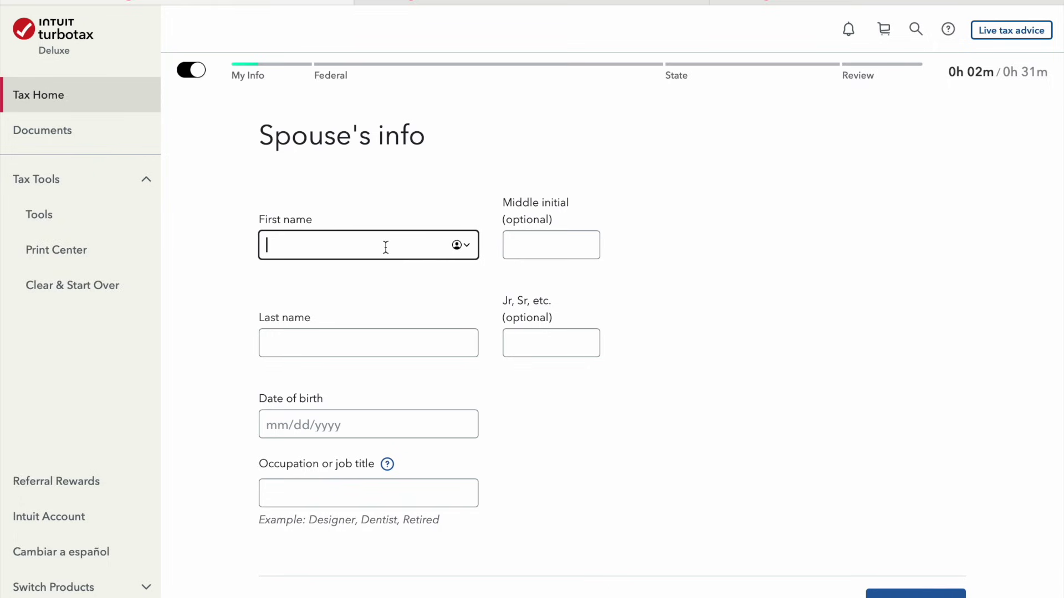
pyautogui.write('Mike')
pyautogui.press('Tab')
pyautogui.press('Tab')
pyautogui.write('ith')
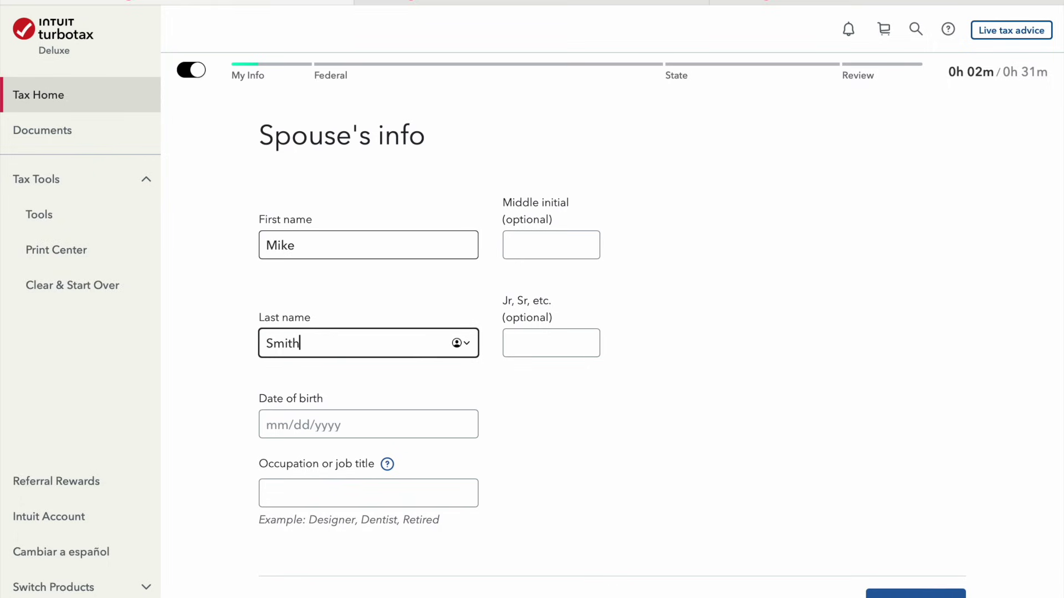
pyautogui.press('Tab')
pyautogui.press('Tab')
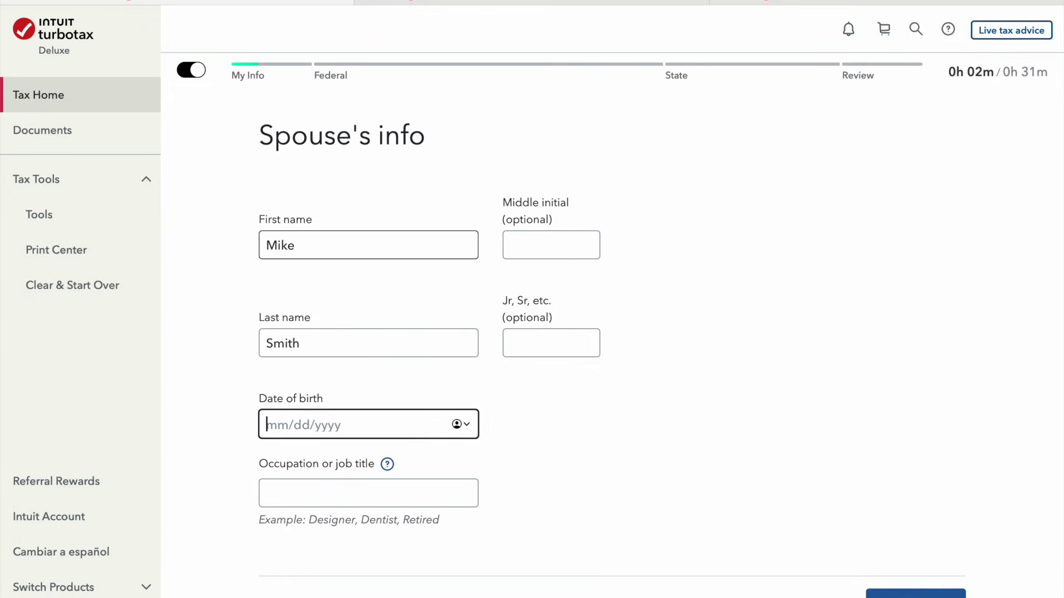
pyautogui.write('01/02/1975')
pyautogui.press('Tab')
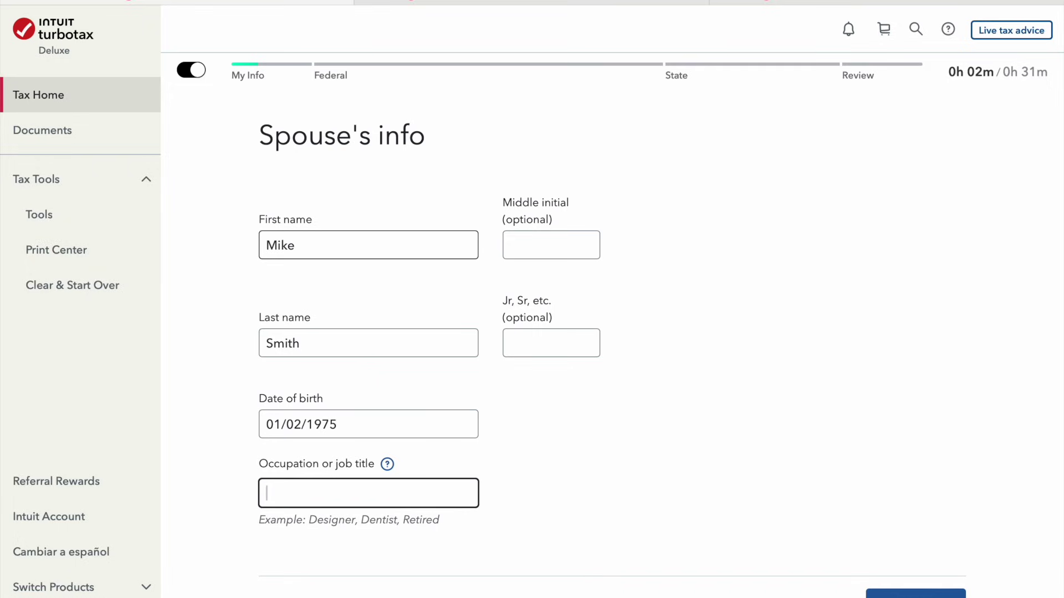
pyautogui.write('Hiyse nurs')
pyautogui.press('BackSpace')
pyautogui.press('BackSpace')
pyautogui.press('BackSpace')
pyautogui.press('BackSpace')
pyautogui.press('BackSpace')
pyautogui.press('BackSpace')
pyautogui.press('BackSpace')
pyautogui.press('BackSpace')
pyautogui.press('BackSpace')
pyautogui.write('ouse Wife')
pyautogui.click(930, 594)
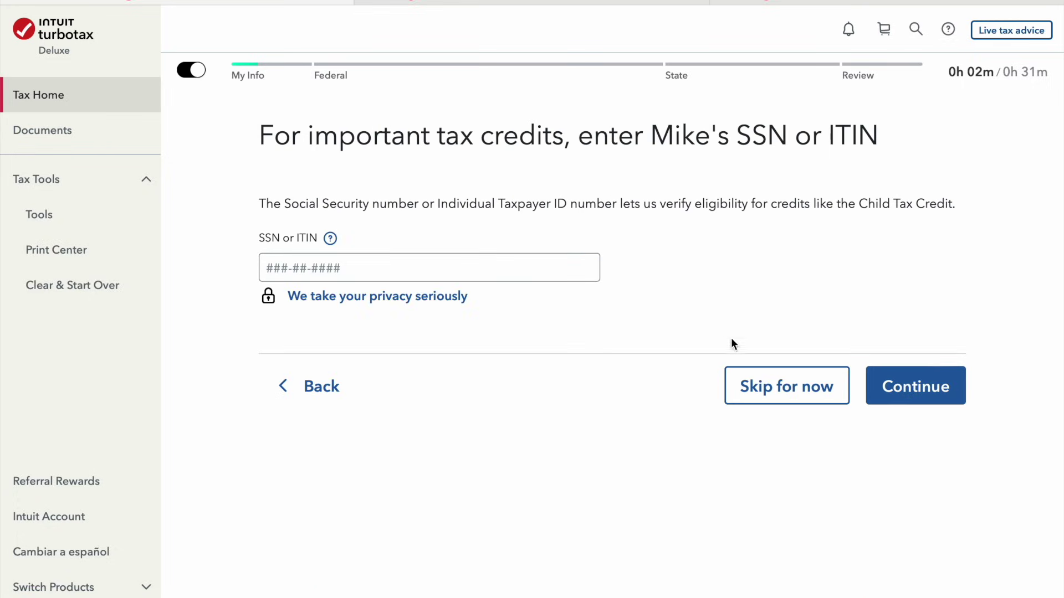
# Enter the spouse's SSN, then replace it with a different number after it's rejected as invalid
pyautogui.click(396, 275)
pyautogui.write('1')
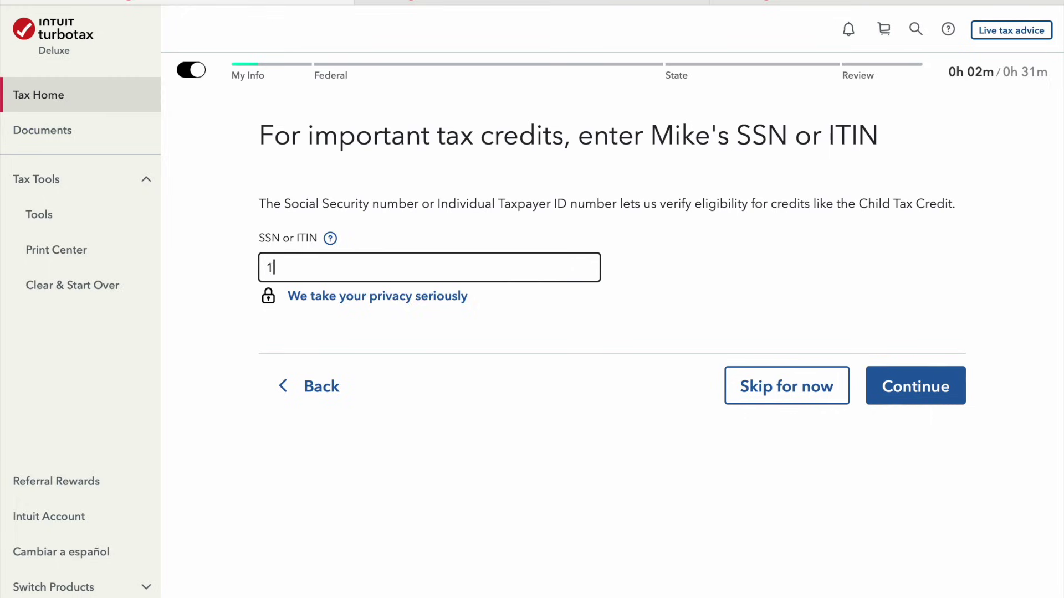
pyautogui.write('23-45-6789')
pyautogui.click(903, 388)
pyautogui.click(406, 228)
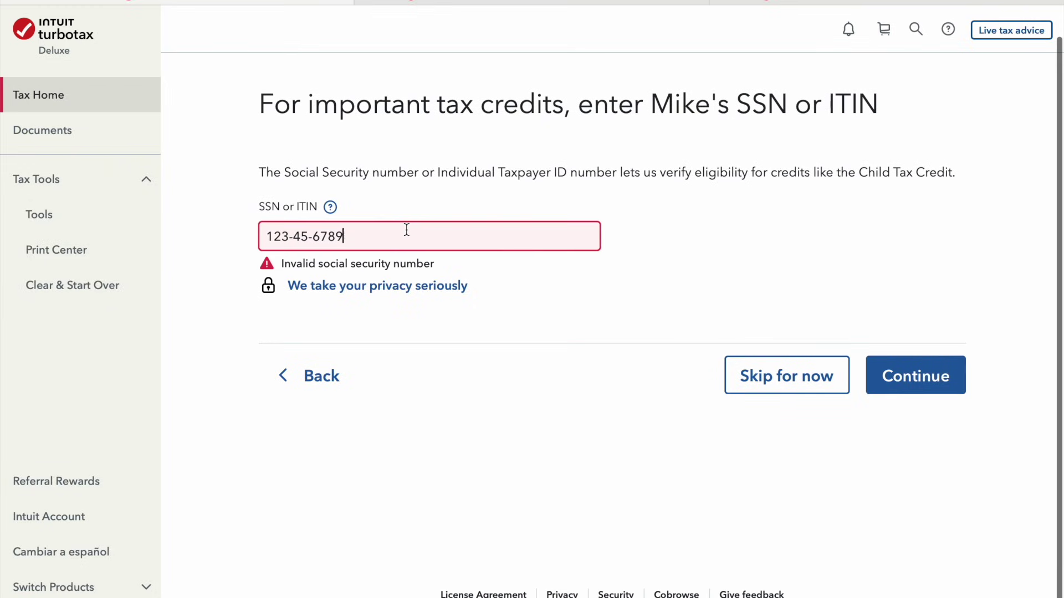
pyautogui.press('BackSpace')
pyautogui.press('BackSpace')
pyautogui.press('BackSpace')
pyautogui.press('BackSpace')
pyautogui.press('BackSpace')
pyautogui.press('BackSpace')
pyautogui.press('BackSpace')
pyautogui.press('BackSpace')
pyautogui.press('BackSpace')
pyautogui.press('BackSpace')
pyautogui.press('BackSpace')
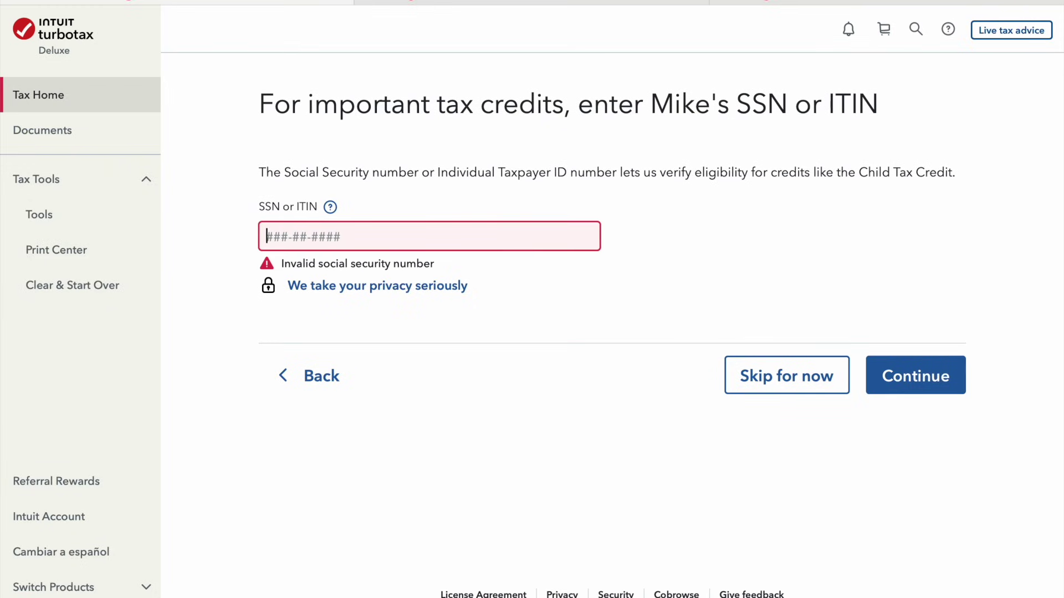
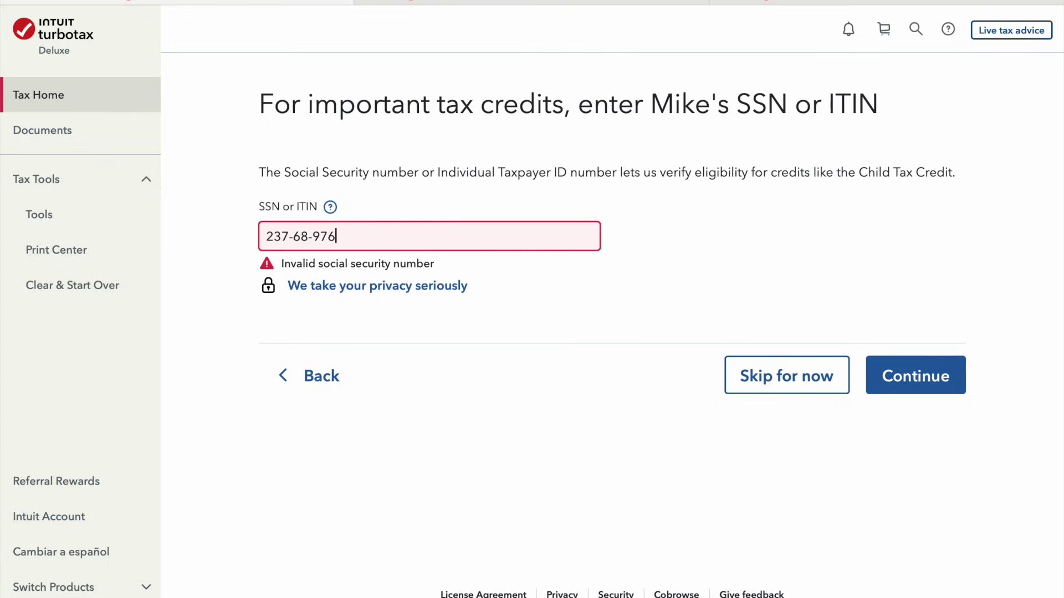
# Submit the replacement SSN, check the help on claiming the spouse as a dependent, and accept the spouse's details
pyautogui.click(881, 376)
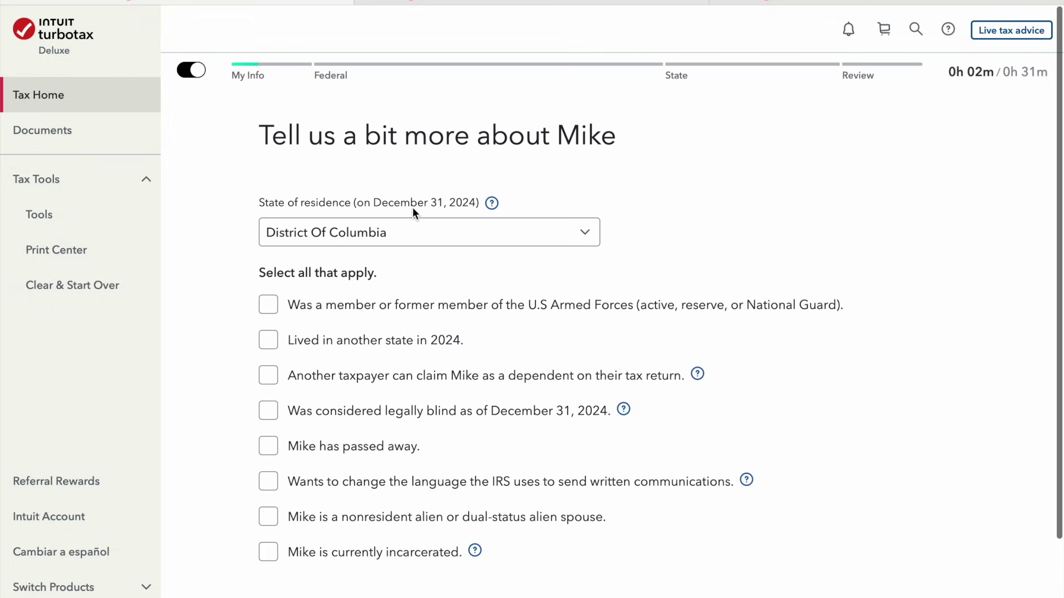
pyautogui.scroll(-2, 743, 231)
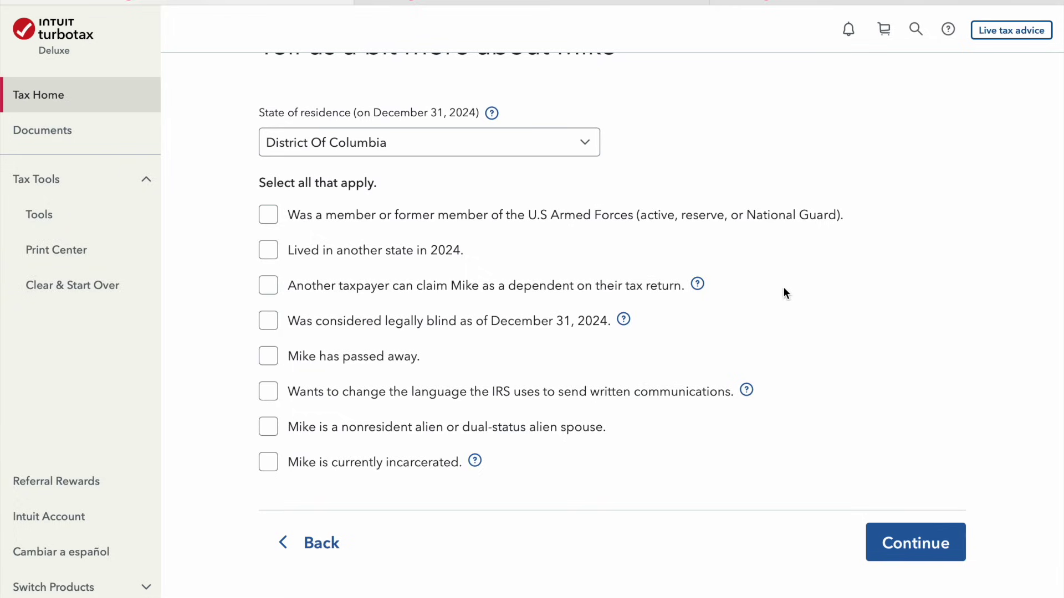
pyautogui.click(698, 286)
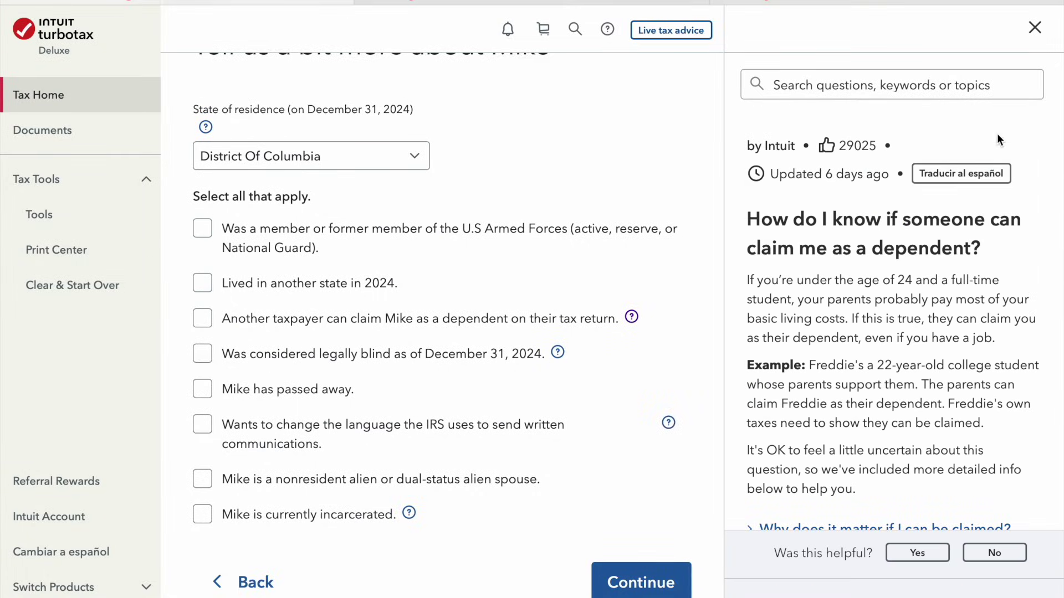
pyautogui.click(1034, 28)
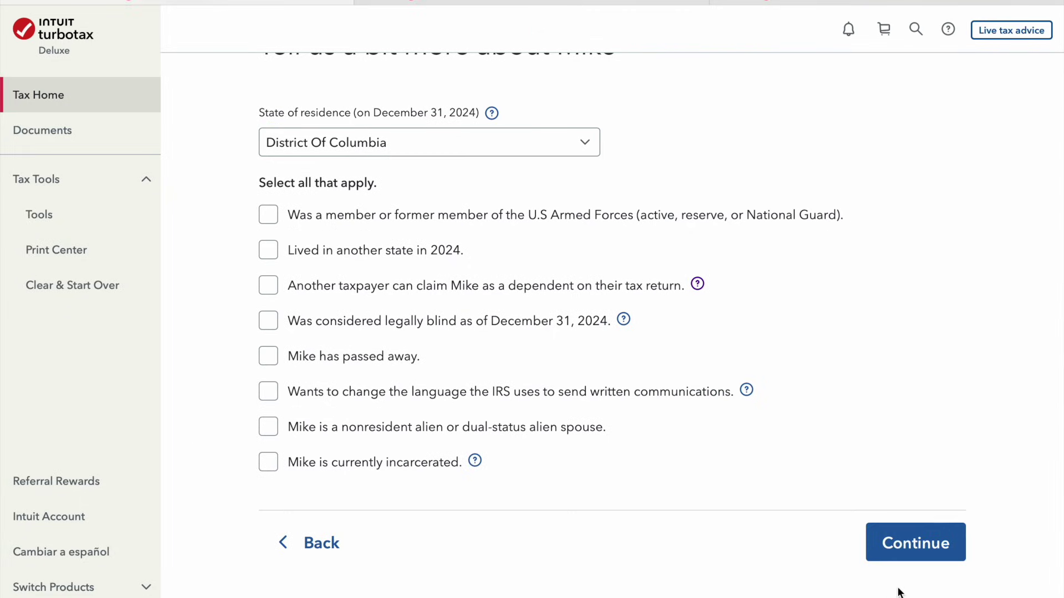
pyautogui.click(920, 554)
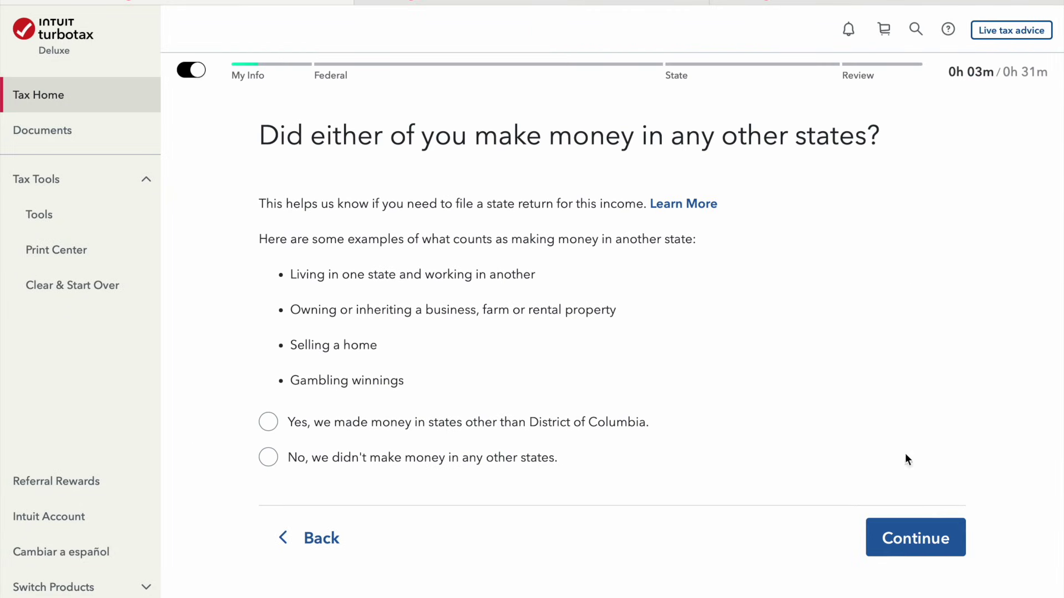
# Report no income from other states and accept the Married Filing Jointly filing status
pyautogui.click(472, 473)
pyautogui.click(913, 540)
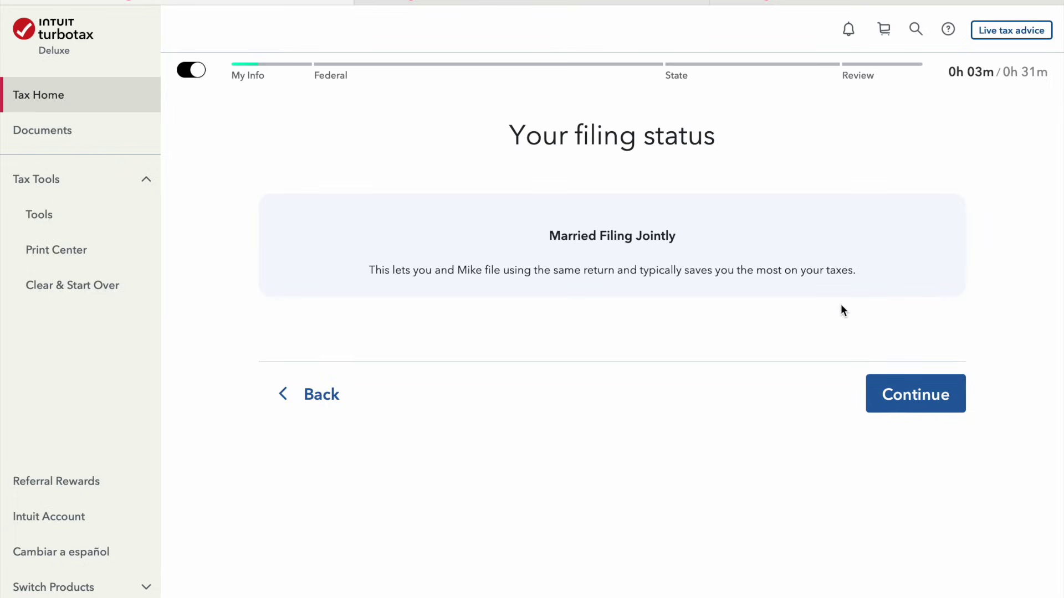
pyautogui.click(925, 411)
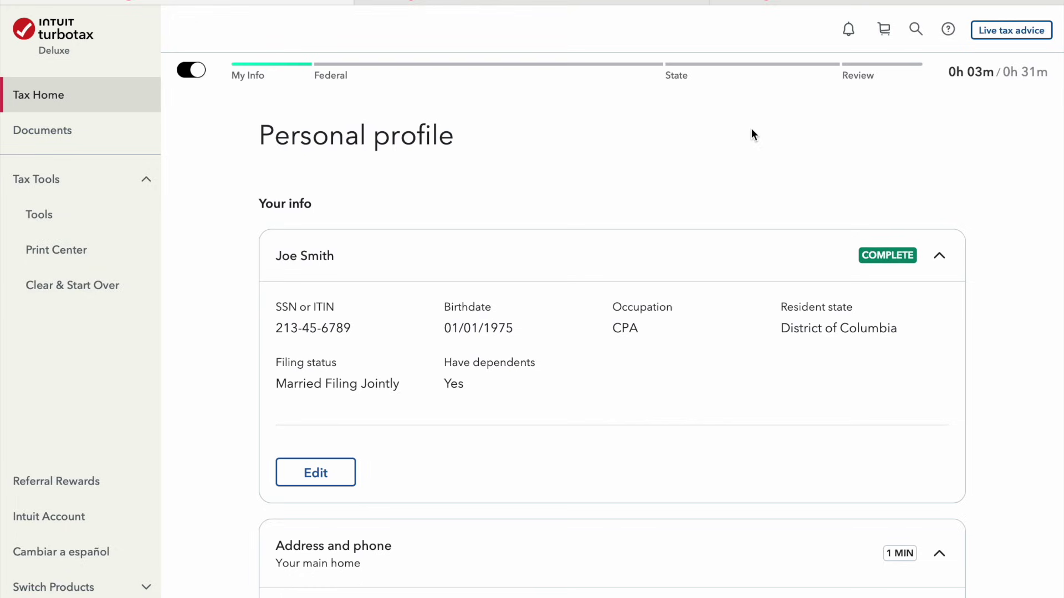
# Start the Address and phone card on the Personal profile
pyautogui.scroll(-5, 597, 264)
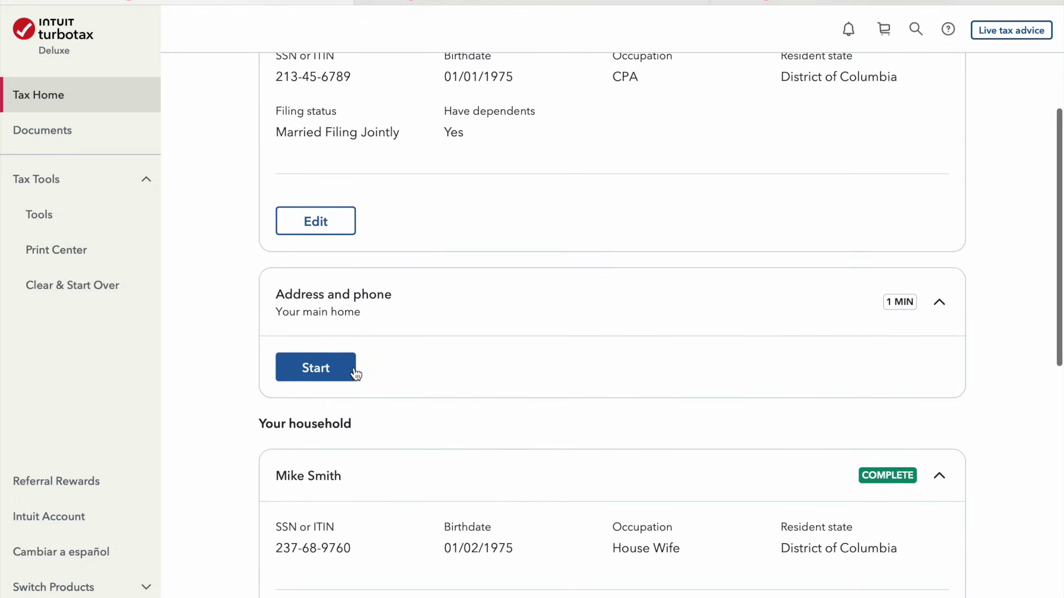
pyautogui.click(350, 371)
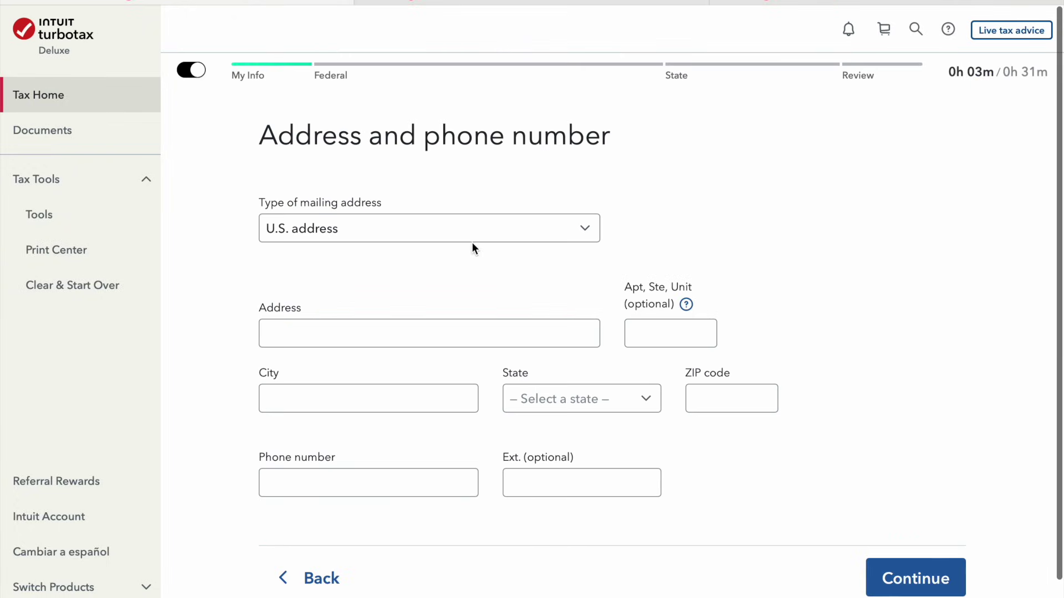
# Fill in the street address, city Washington, state District Of Columbia and the ZIP code
pyautogui.click(400, 333)
pyautogui.write('16')
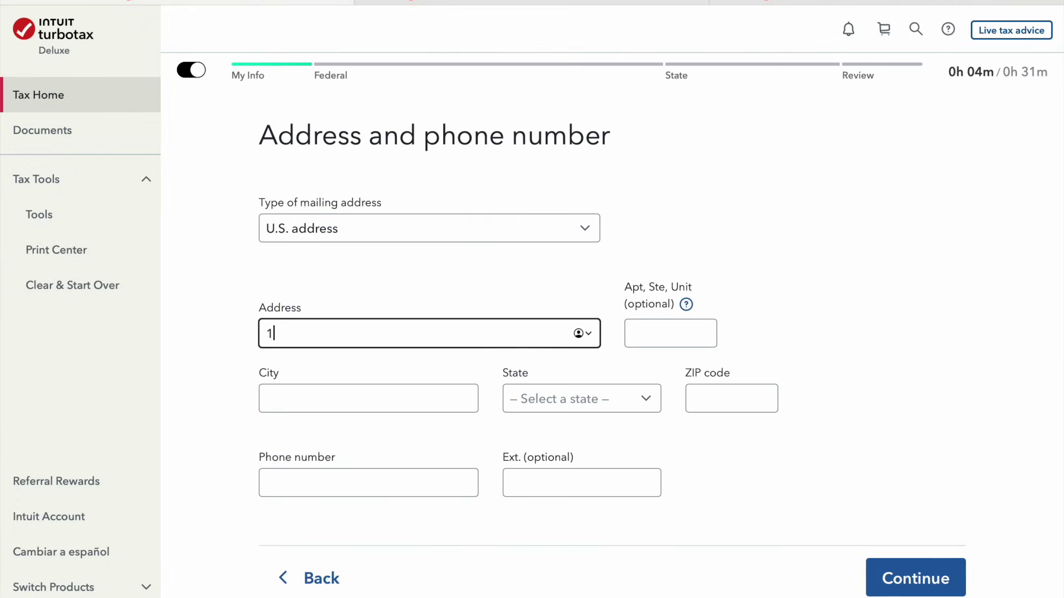
pyautogui.press('BackSpace')
pyautogui.press('BackSpace')
pyautogui.write('16')
pyautogui.press('BackSpace')
pyautogui.write('600 Fae')
pyautogui.press('BackSpace')
pyautogui.write('ke street')
pyautogui.press('Tab')
pyautogui.press('Tab')
pyautogui.write('Washington')
pyautogui.press('Tab')
pyautogui.press('d')
pyautogui.press('Down')
pyautogui.press('Tab')
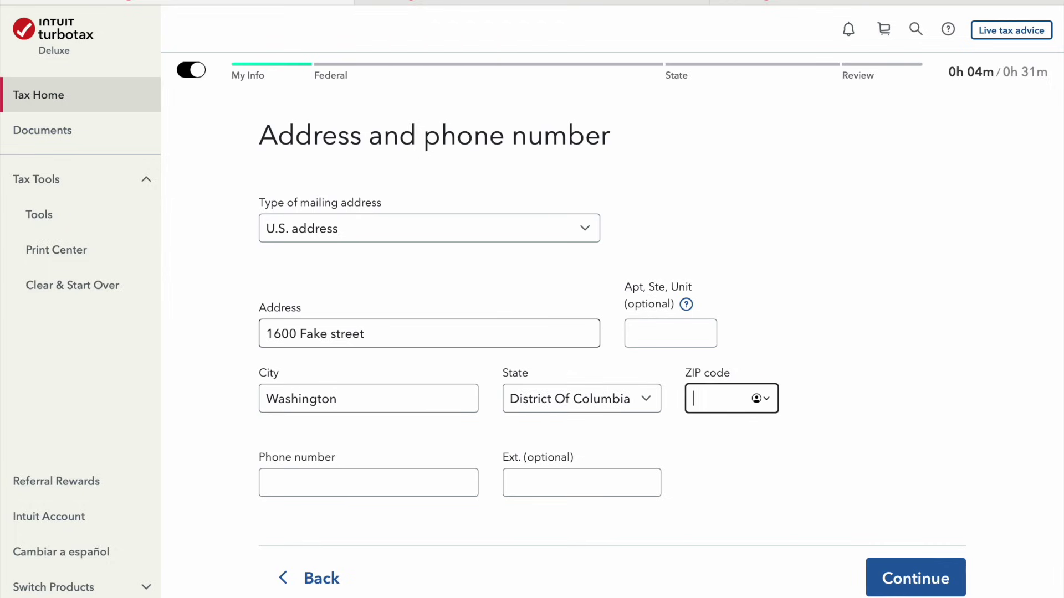
pyautogui.write('90210')
pyautogui.press('Tab')
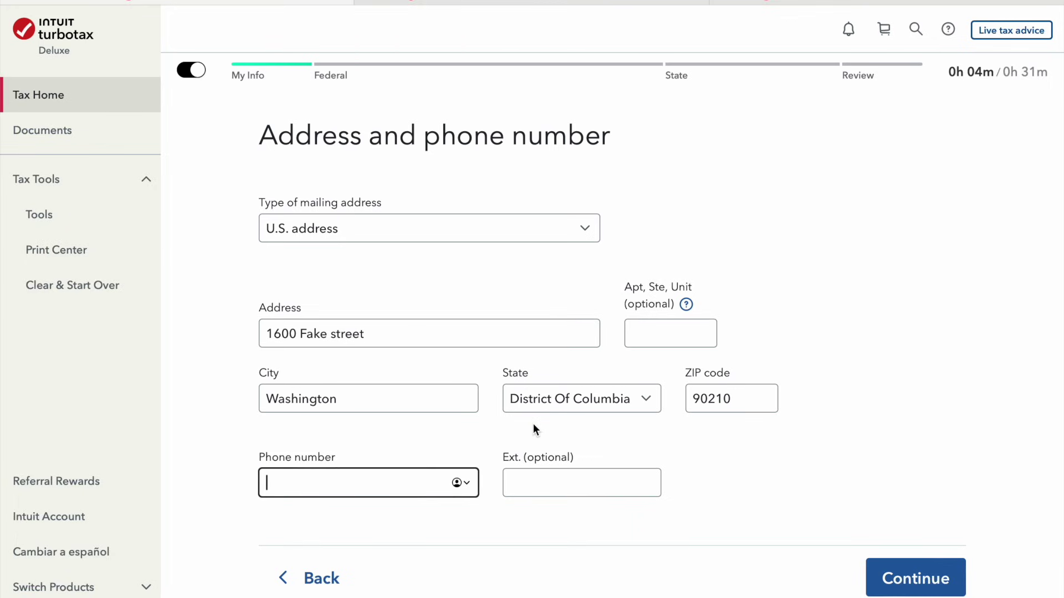
# Enter the phone number, submit, and keep the address despite the USPS mismatch warning
pyautogui.write('4898')
pyautogui.press('BackSpace')
pyautogui.write('777-7777')
pyautogui.press('Tab')
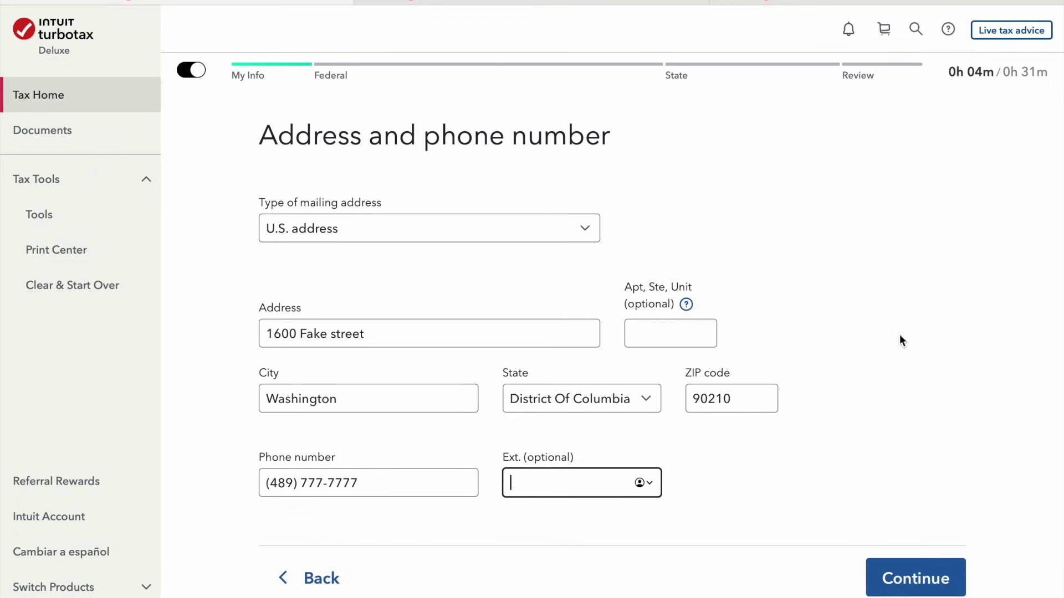
pyautogui.click(922, 579)
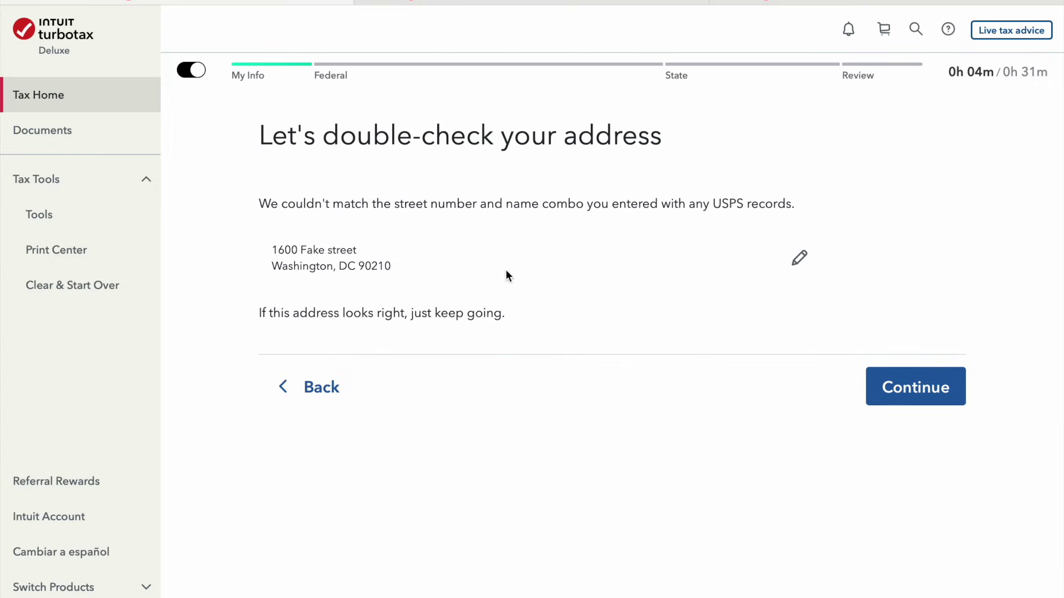
pyautogui.click(889, 385)
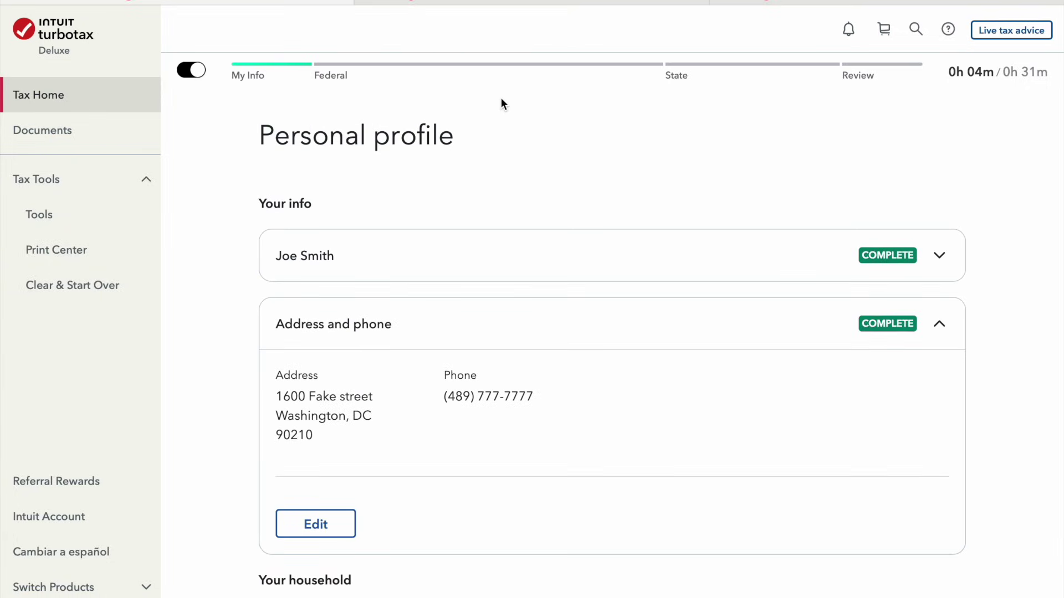
pyautogui.scroll(-4, 587, 324)
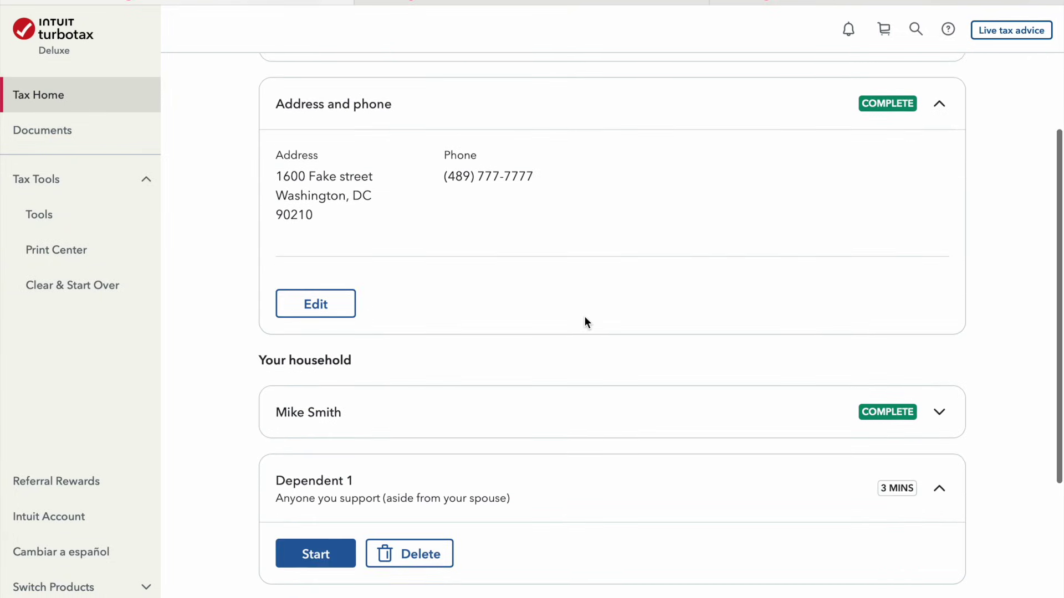
pyautogui.scroll(-5, 586, 322)
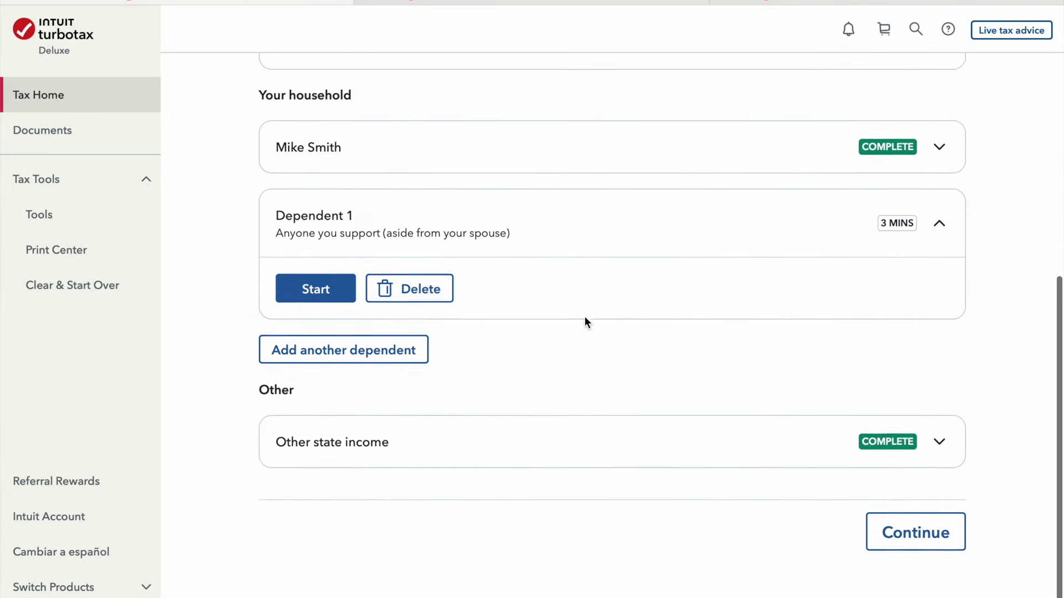
pyautogui.scroll(9, 586, 322)
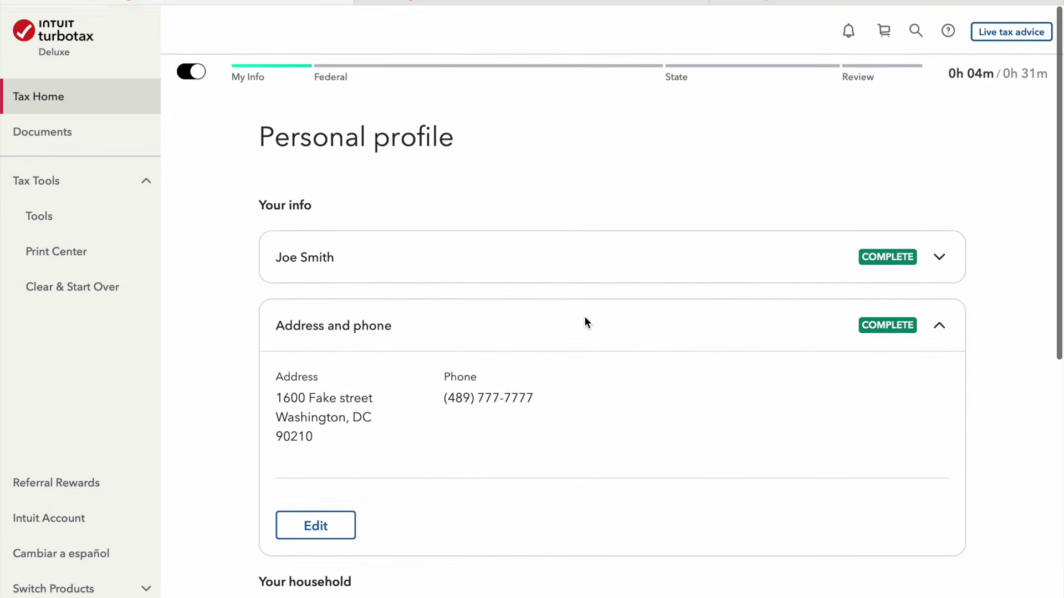
pyautogui.scroll(-3, 586, 322)
pyautogui.scroll(4, 586, 322)
pyautogui.scroll(-1, 586, 322)
pyautogui.scroll(-6, 586, 322)
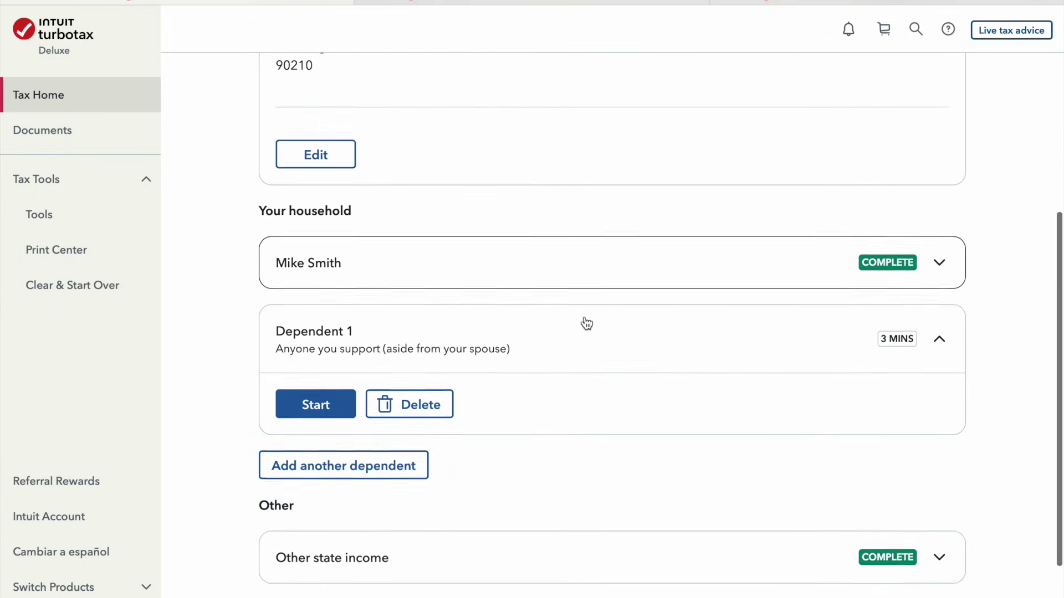
pyautogui.scroll(-2, 586, 322)
pyautogui.scroll(10, 590, 306)
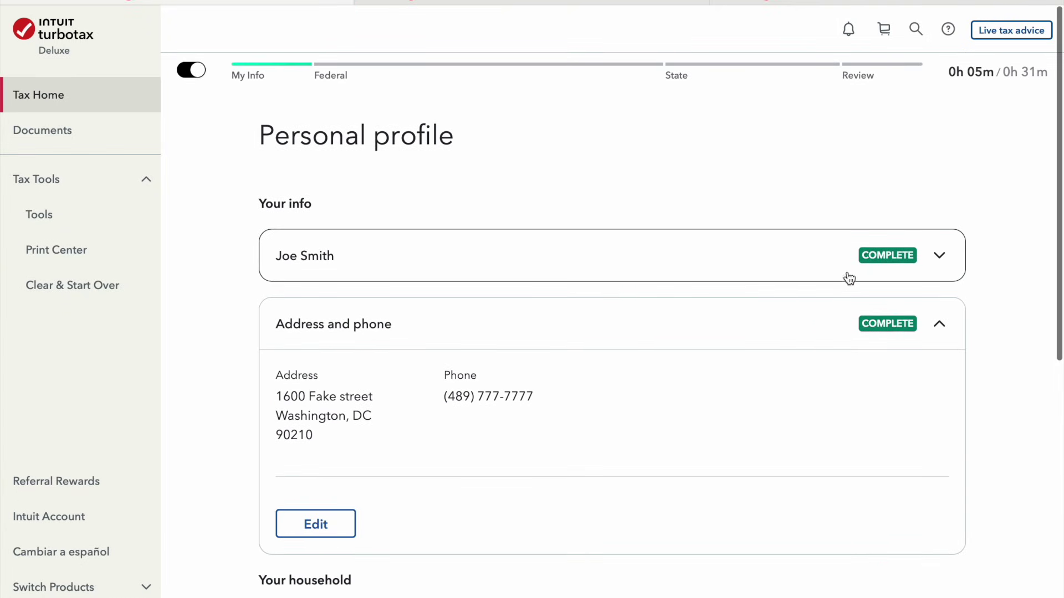
pyautogui.scroll(-3, 878, 373)
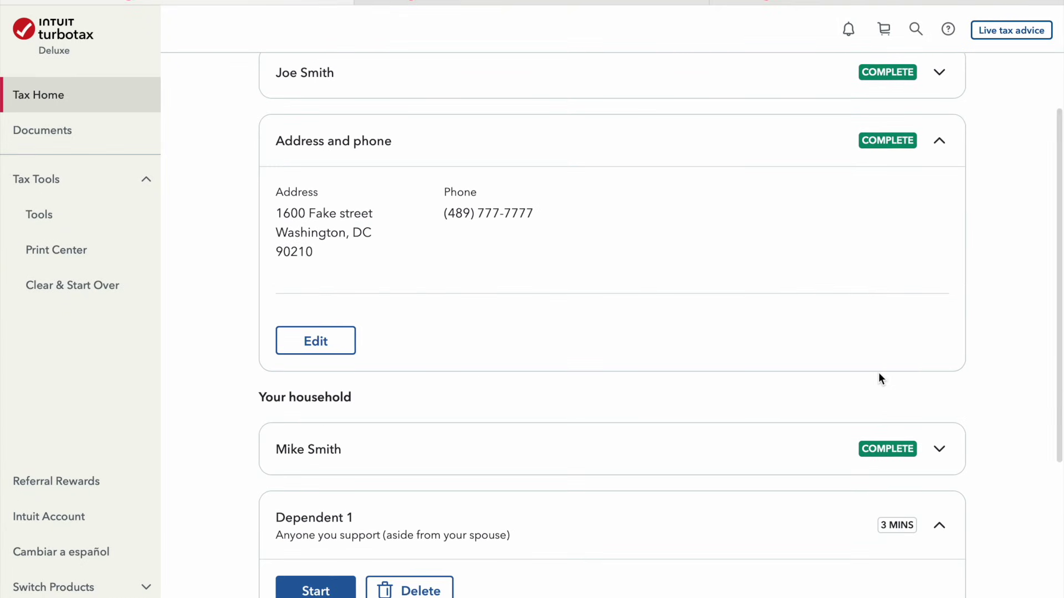
pyautogui.scroll(-2, 631, 399)
pyautogui.scroll(-2, 601, 392)
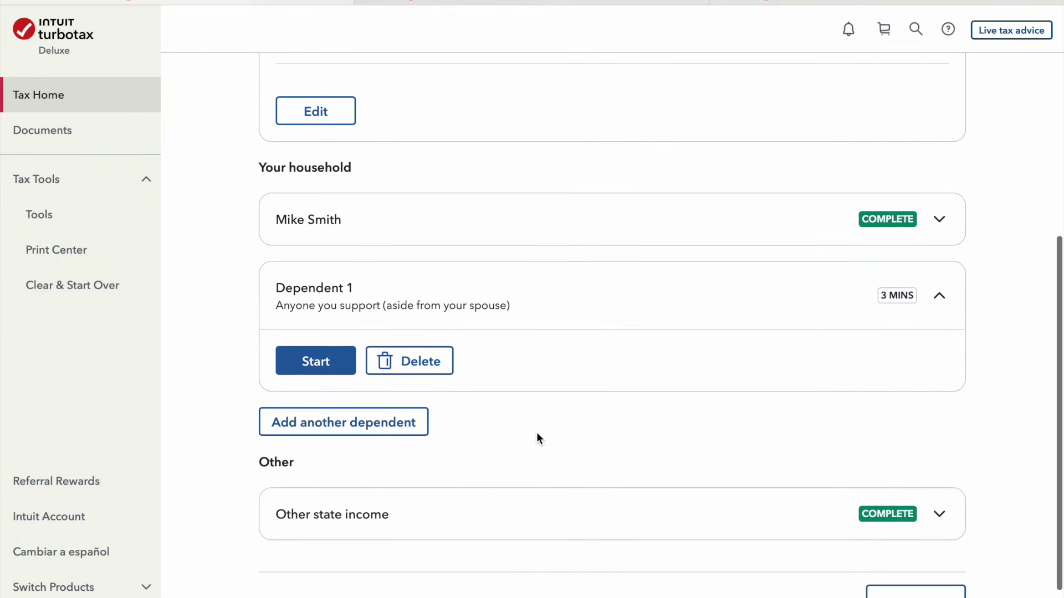
# Add Dependent 1 as the user's child
pyautogui.click(311, 363)
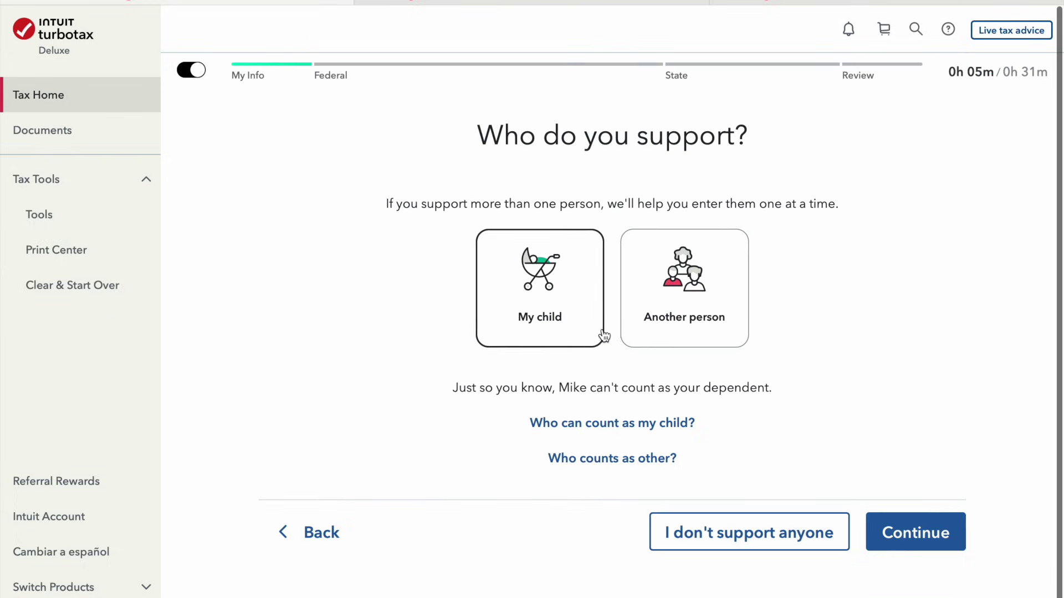
pyautogui.click(546, 308)
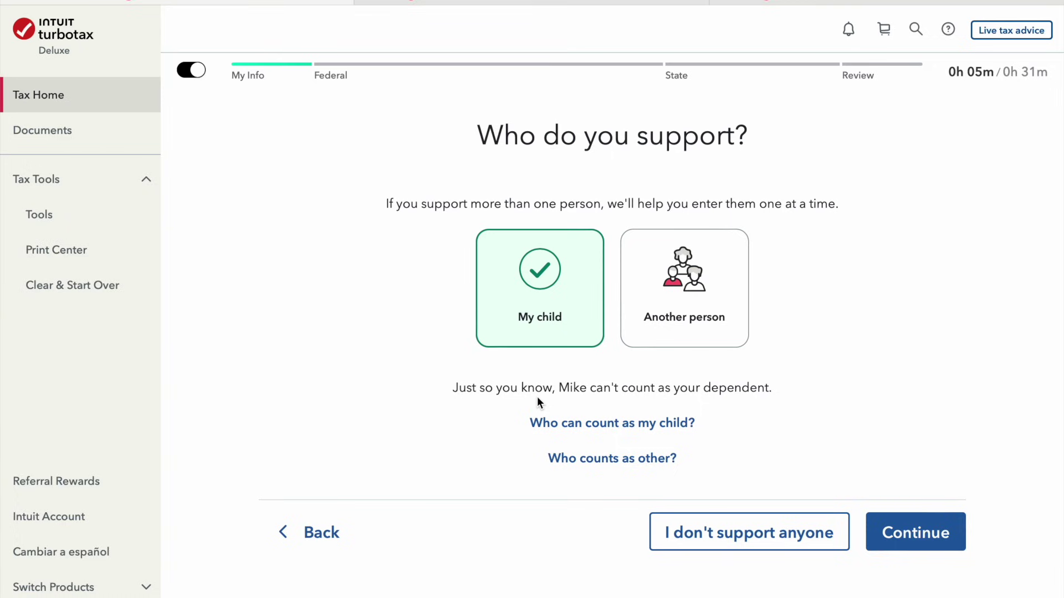
pyautogui.click(929, 538)
pyautogui.click(385, 246)
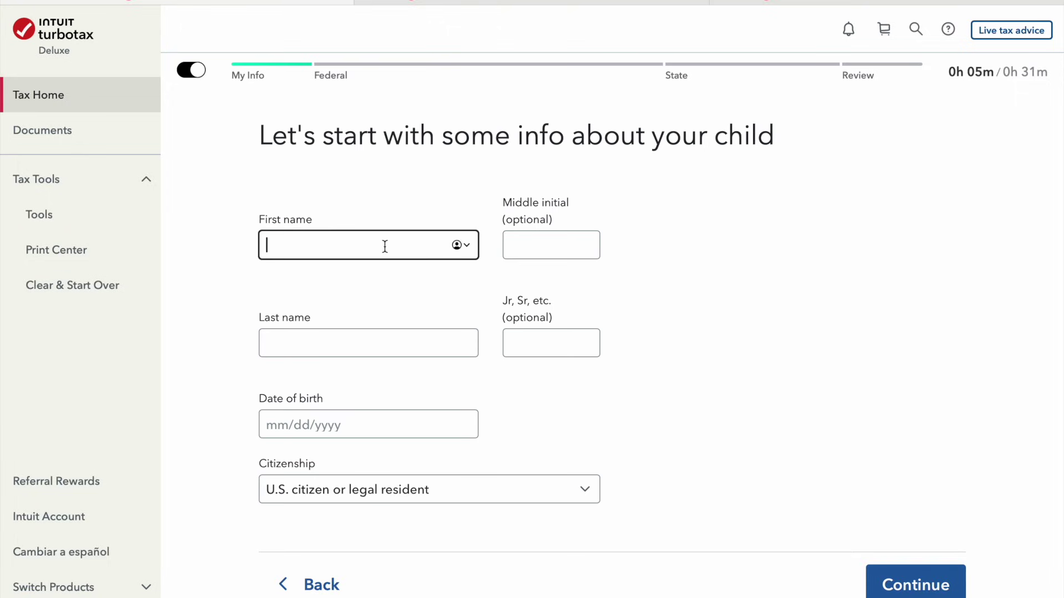
pyautogui.write('George')
pyautogui.press('Tab')
pyautogui.press('Tab')
pyautogui.write('Smith')
pyautogui.press('Tab')
pyautogui.press('Tab')
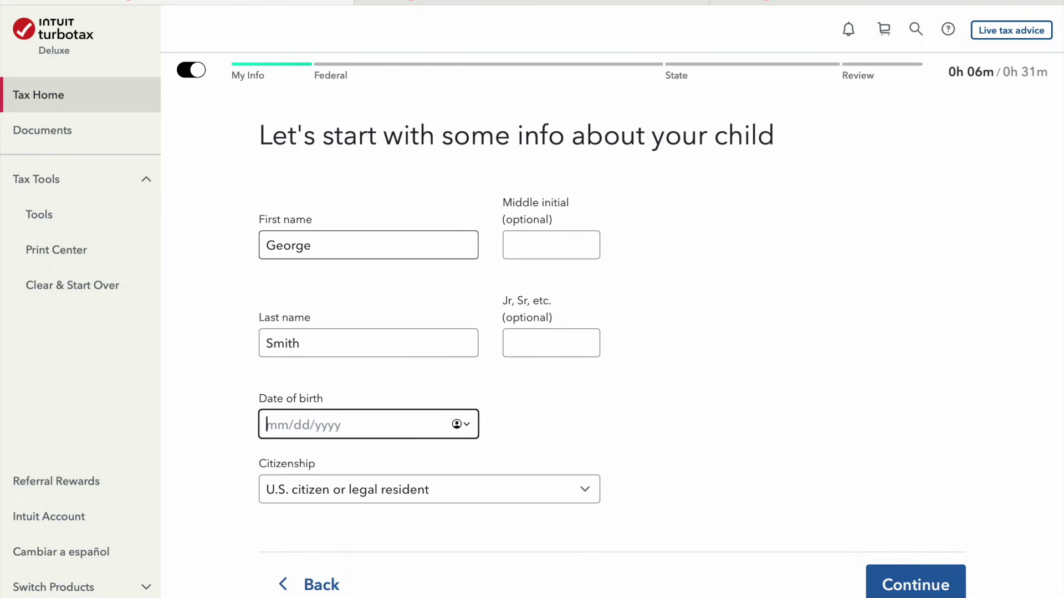
pyautogui.write('01/03/2023')
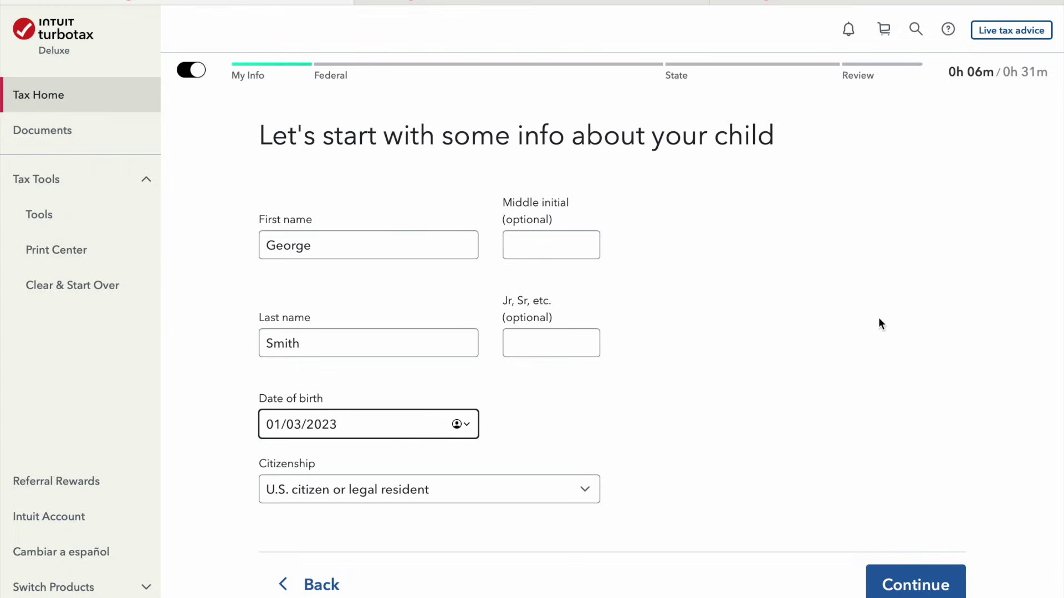
pyautogui.click(870, 373)
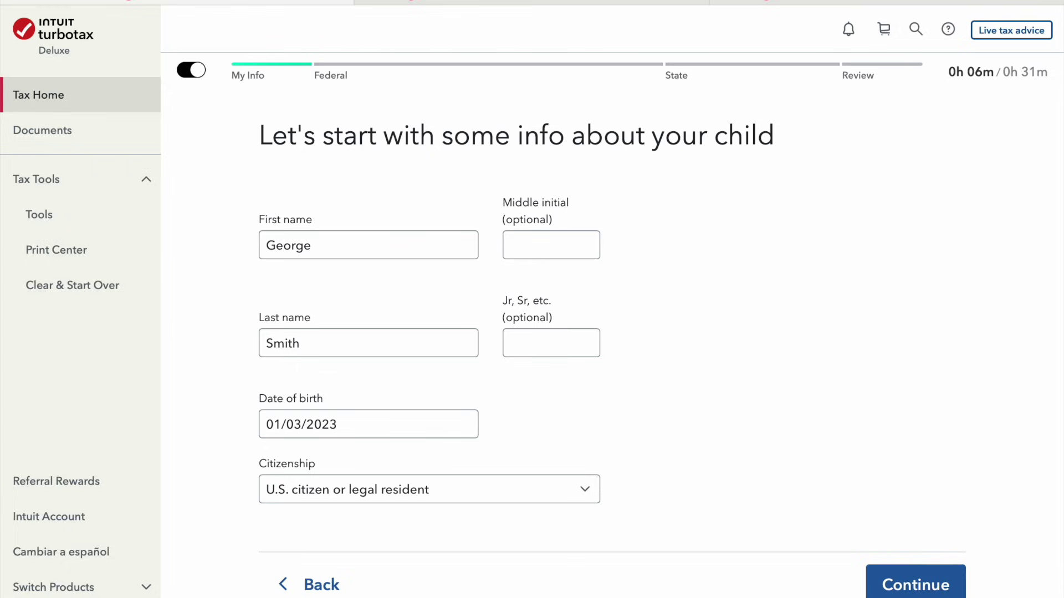
pyautogui.click(937, 583)
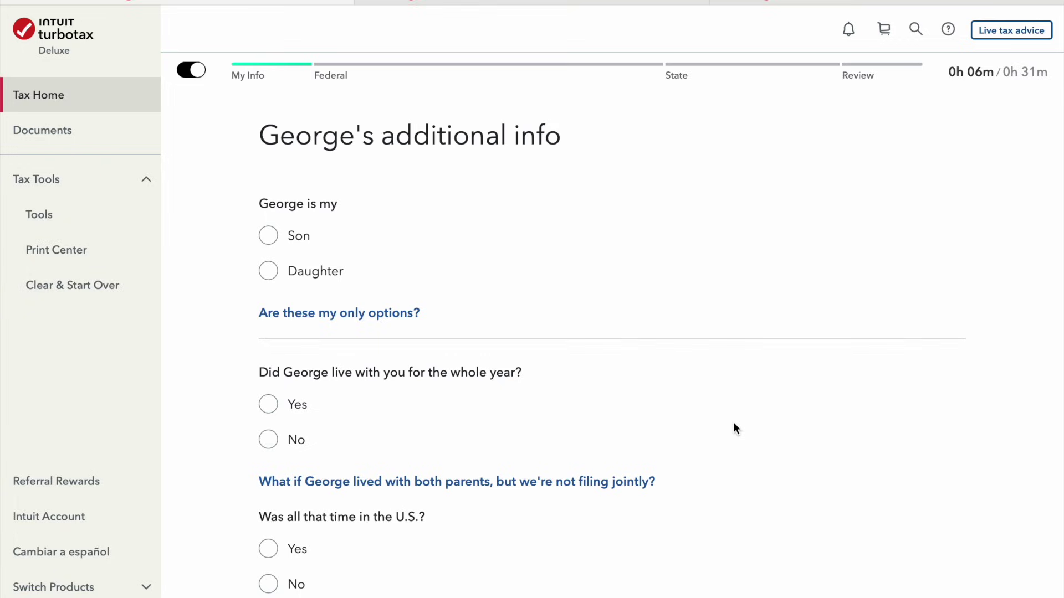
# Mark the child as a son who lived with you in the U.S. all year, with both of you as legal parents
pyautogui.click(300, 238)
pyautogui.scroll(-1, 631, 332)
pyautogui.scroll(-1, 635, 344)
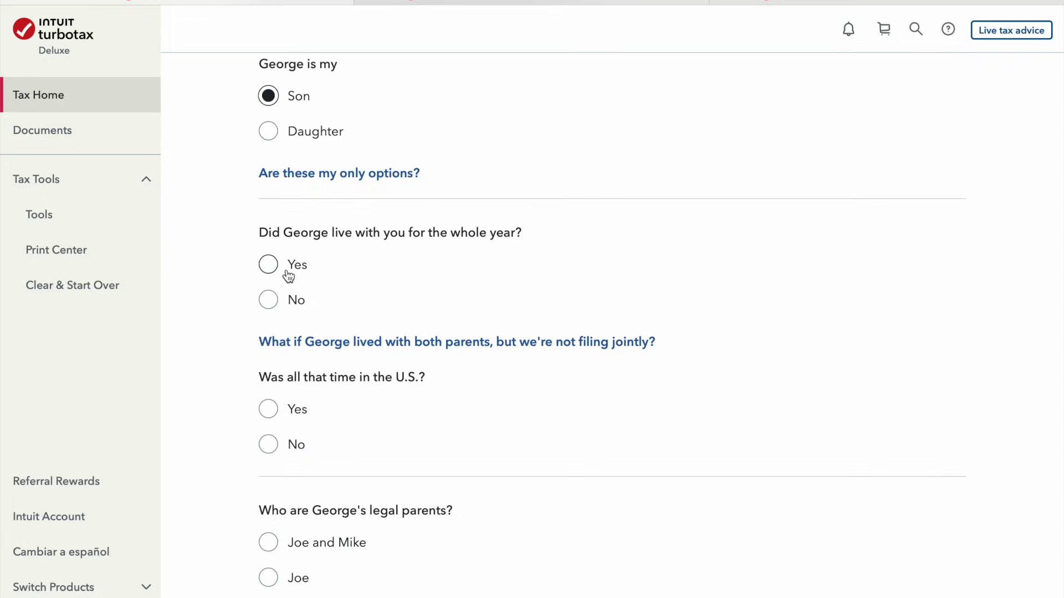
pyautogui.click(305, 275)
pyautogui.click(298, 411)
pyautogui.scroll(-2, 521, 469)
pyautogui.click(353, 446)
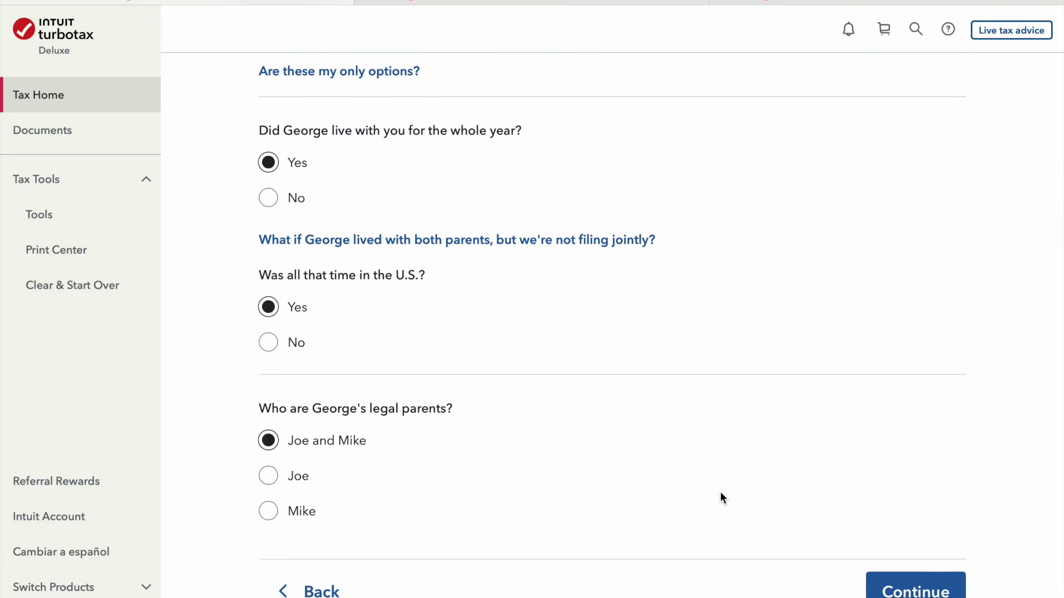
pyautogui.scroll(-2, 722, 498)
pyautogui.click(914, 505)
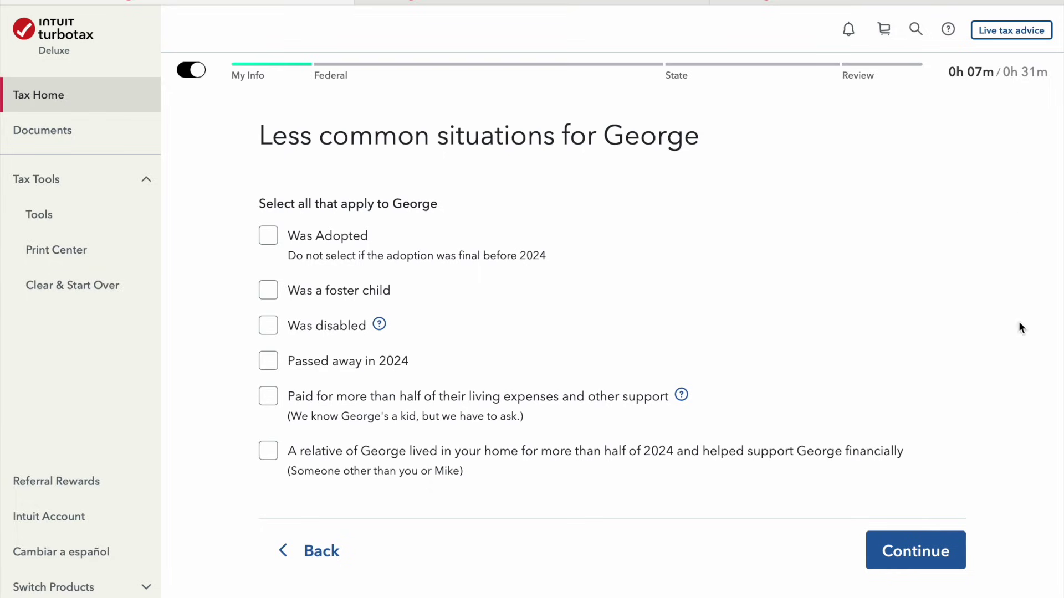
# Skip the less common situations and enter the child's Social Security number
pyautogui.click(943, 559)
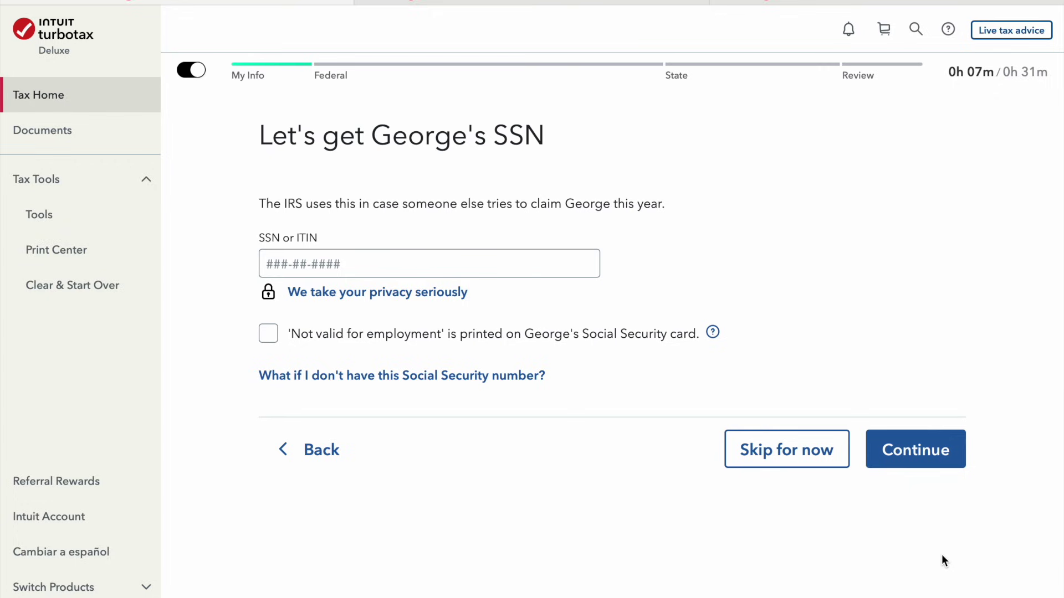
pyautogui.click(442, 261)
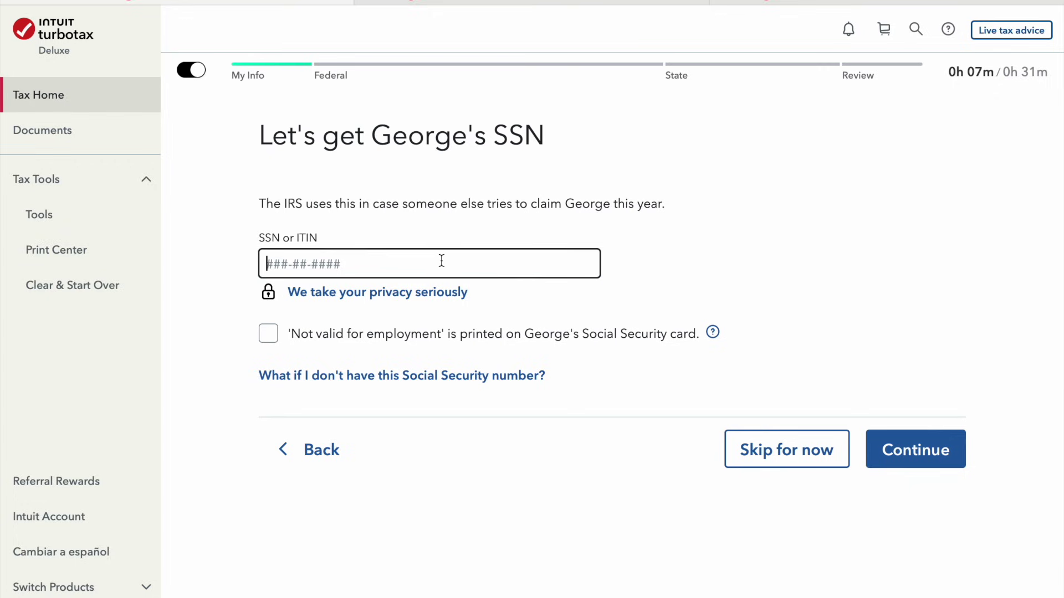
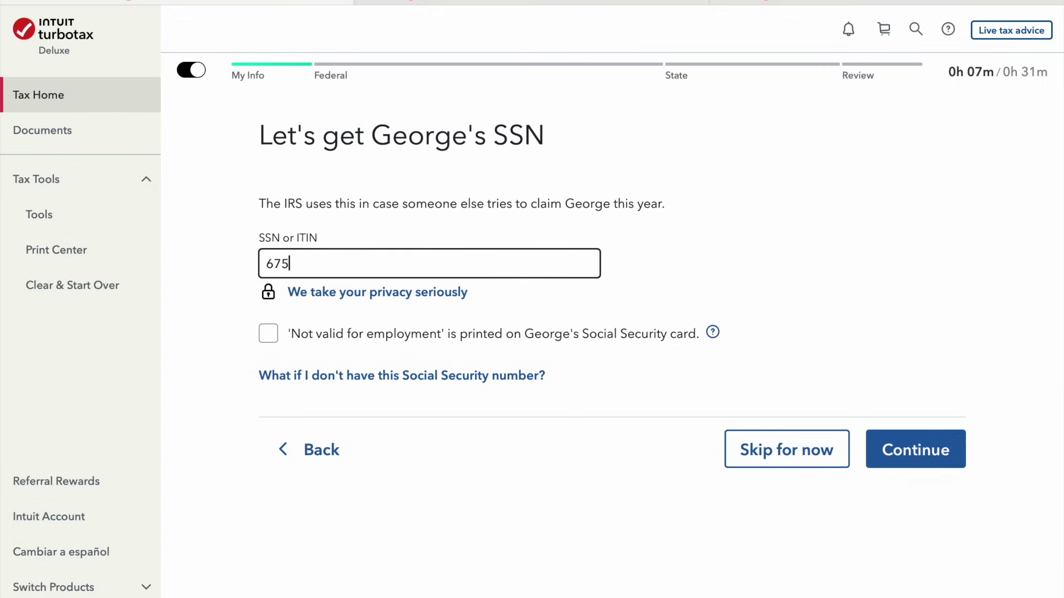
pyautogui.click(954, 458)
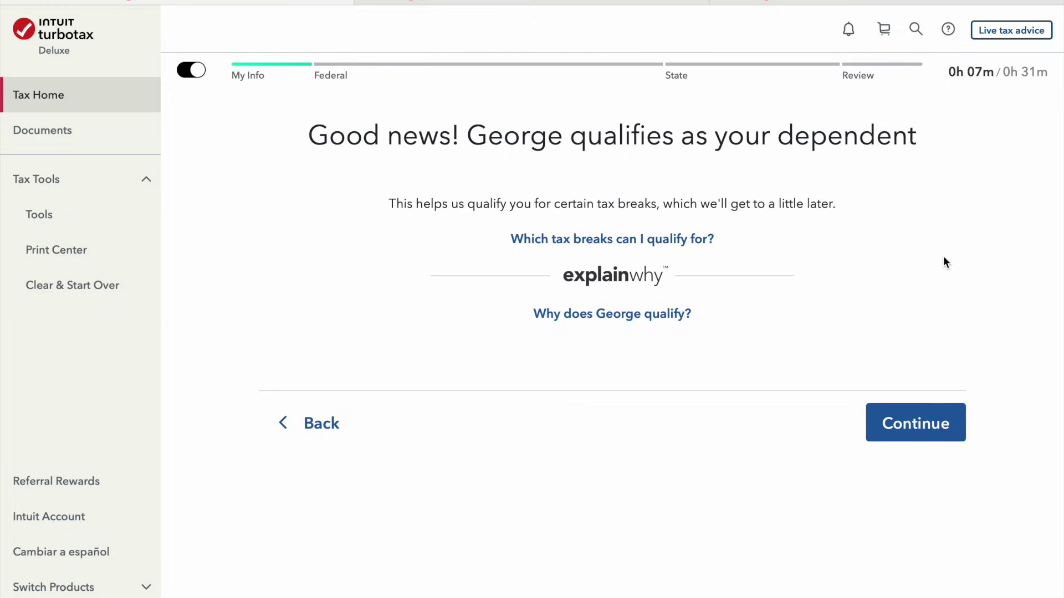
# Confirm the child qualifies as a dependent and finish the Personal profile
pyautogui.click(932, 431)
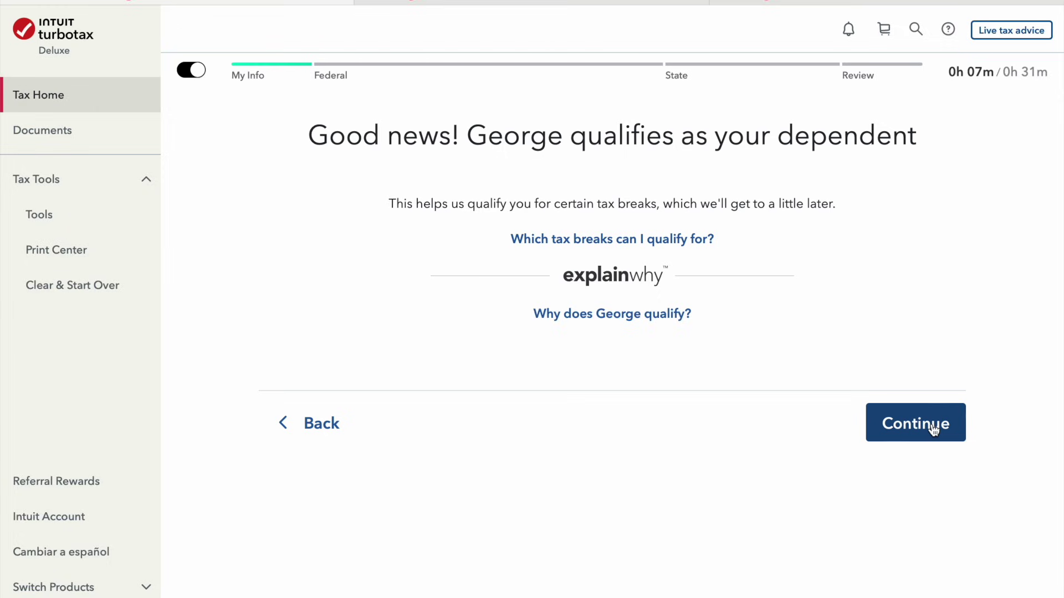
pyautogui.click(934, 429)
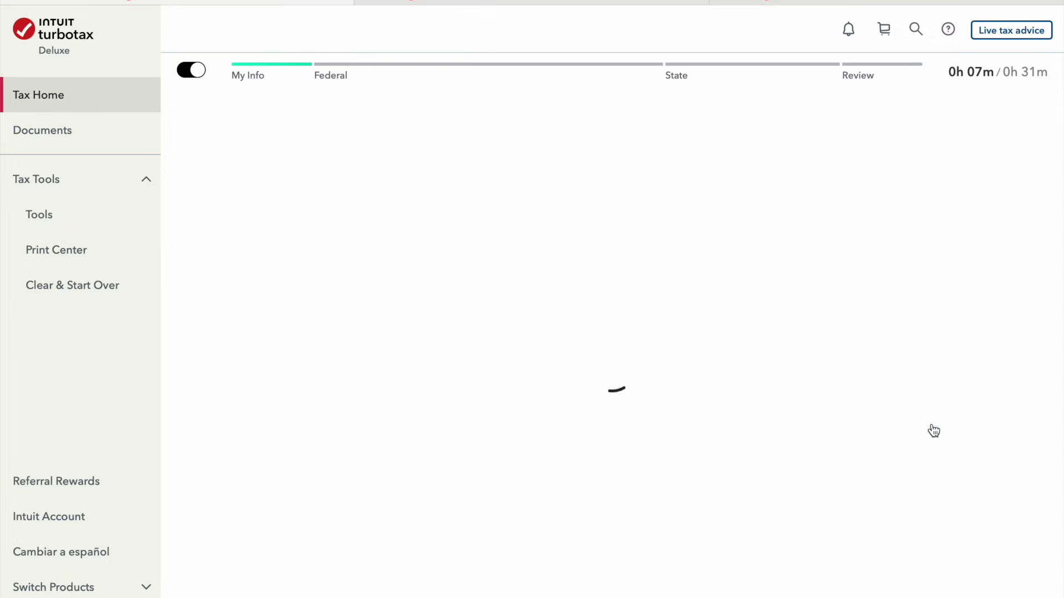
pyautogui.scroll(-3, 784, 242)
pyautogui.scroll(-4, 743, 228)
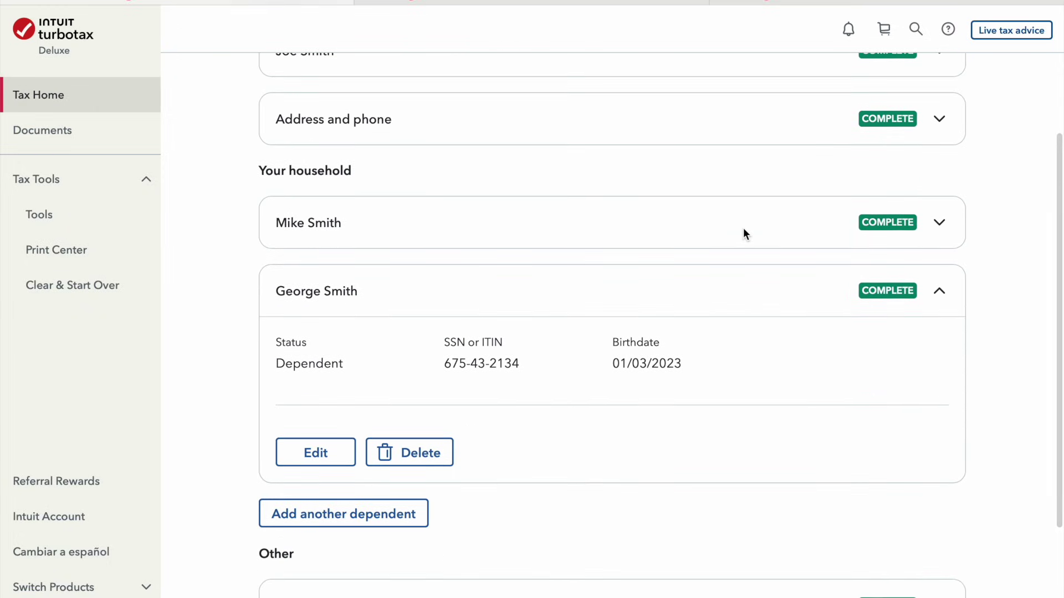
pyautogui.scroll(4, 743, 228)
pyautogui.scroll(2, 743, 235)
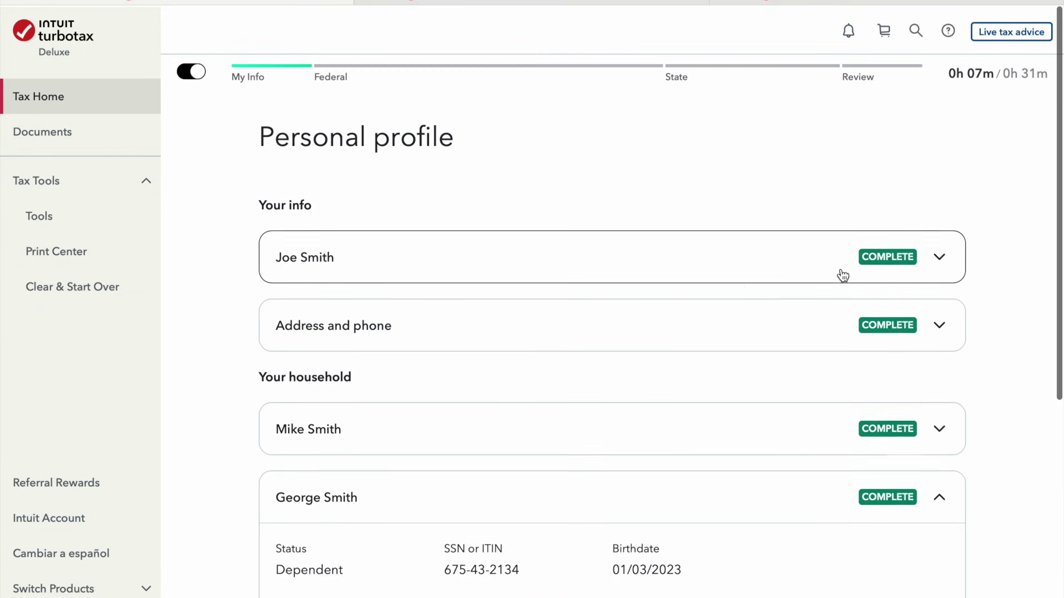
pyautogui.scroll(-2, 874, 378)
pyautogui.scroll(-4, 874, 377)
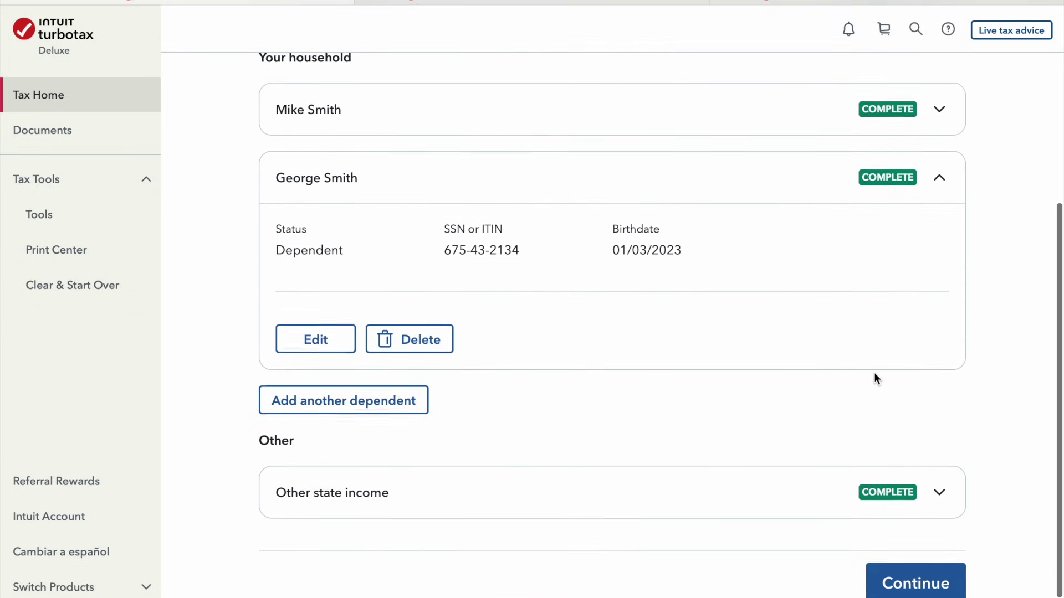
pyautogui.scroll(-1, 874, 376)
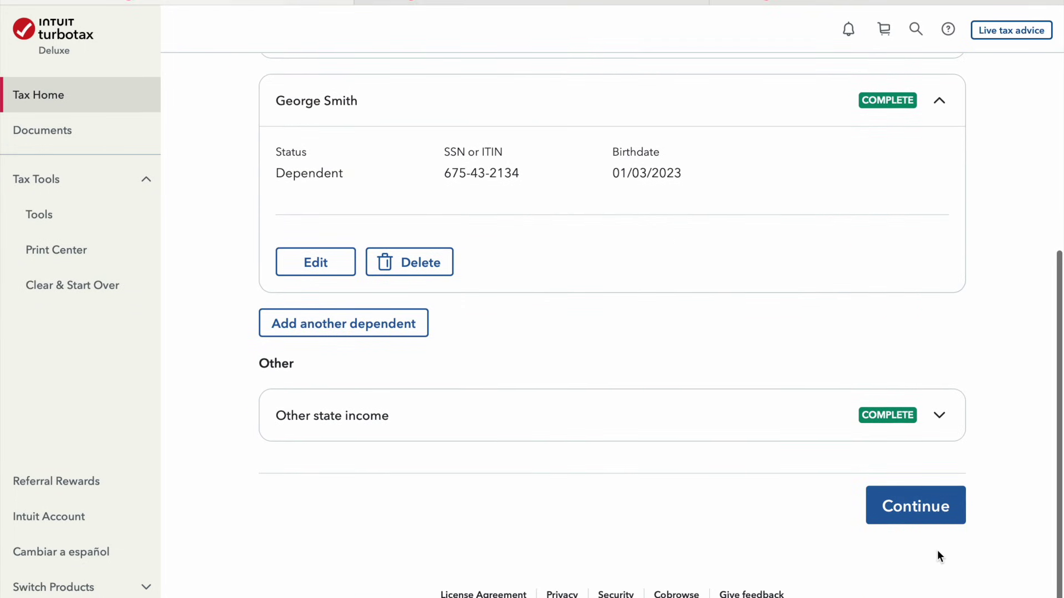
pyautogui.click(940, 518)
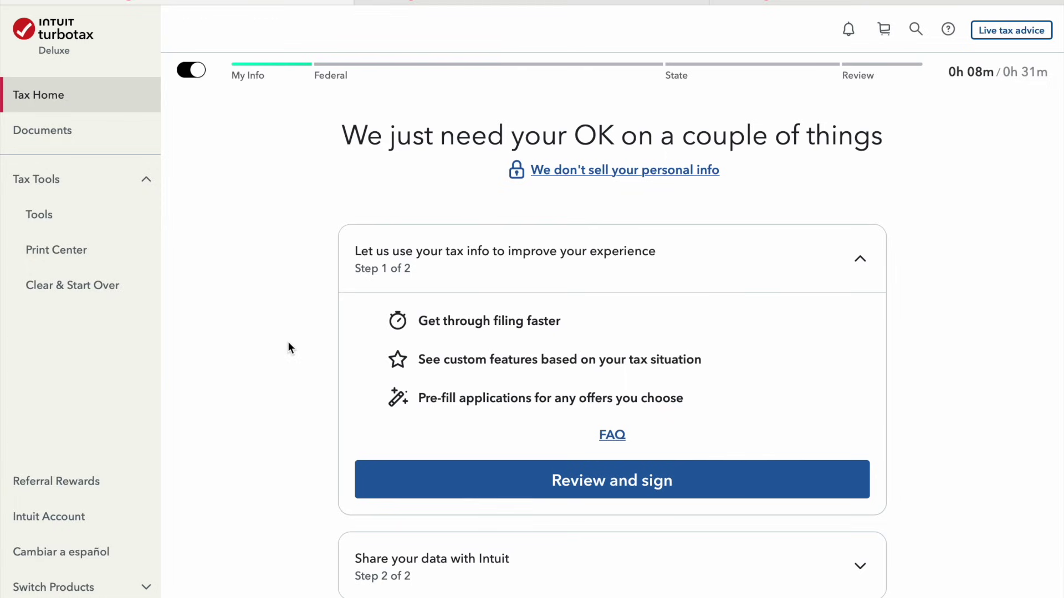
# Open the signing form for the tax-info use consent
pyautogui.scroll(-2, 288, 347)
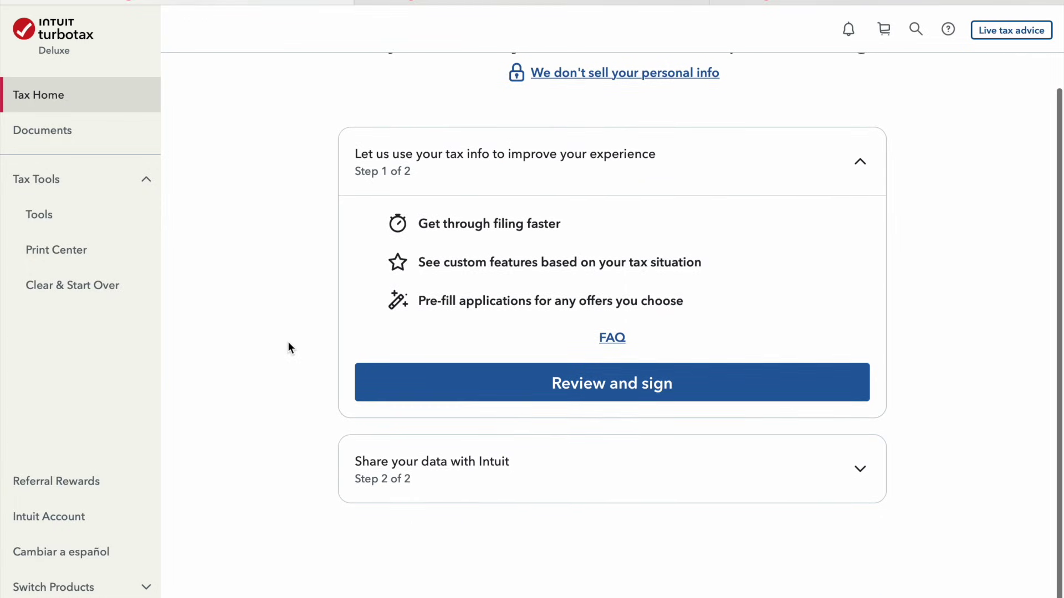
pyautogui.scroll(1, 288, 347)
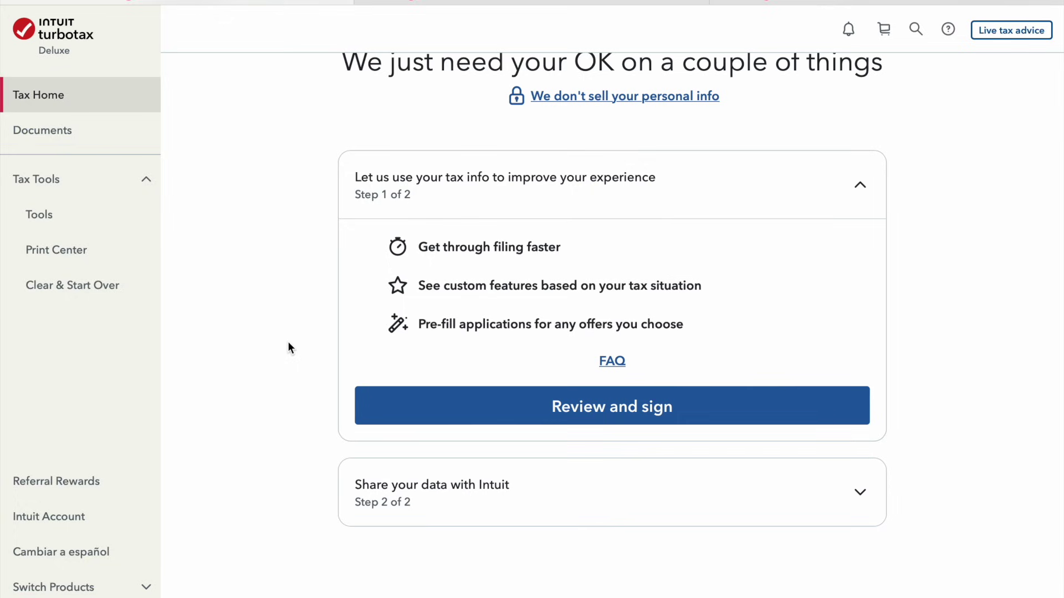
pyautogui.scroll(-1, 288, 347)
pyautogui.scroll(2, 289, 349)
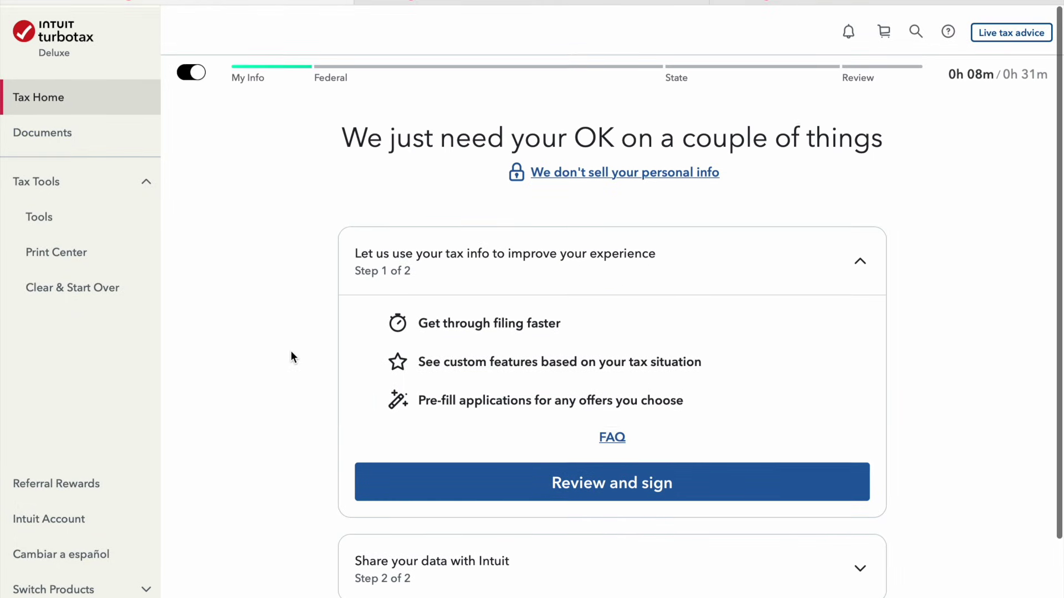
pyautogui.scroll(-2, 291, 354)
pyautogui.scroll(3, 290, 354)
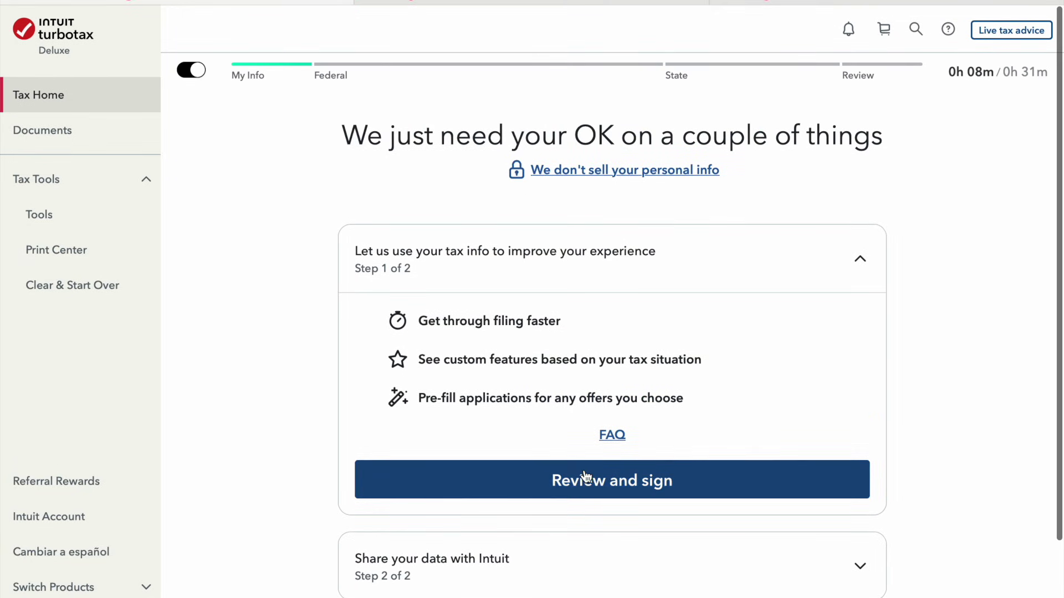
pyautogui.click(610, 565)
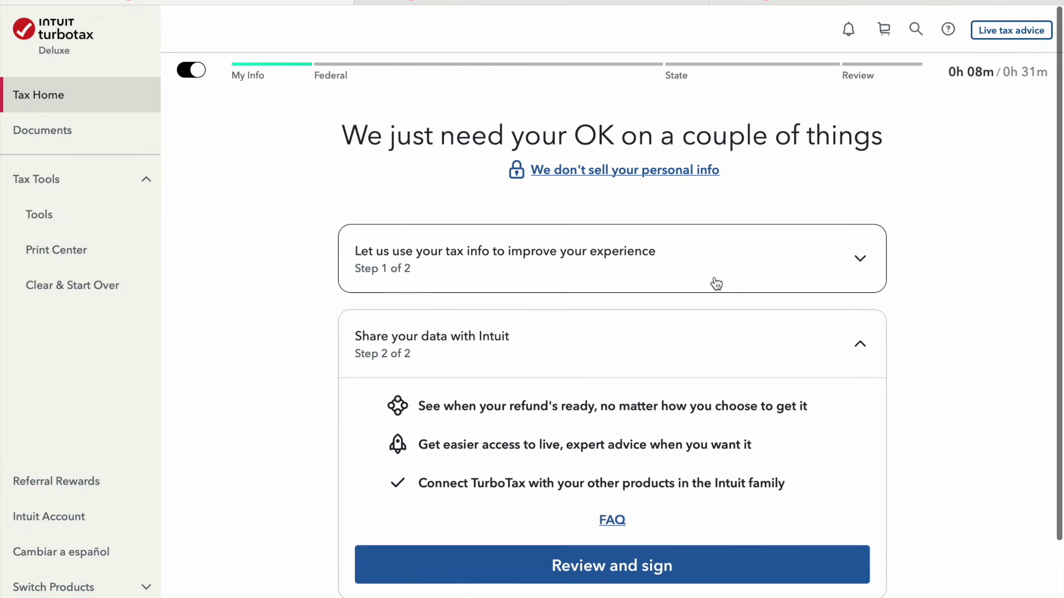
pyautogui.click(715, 284)
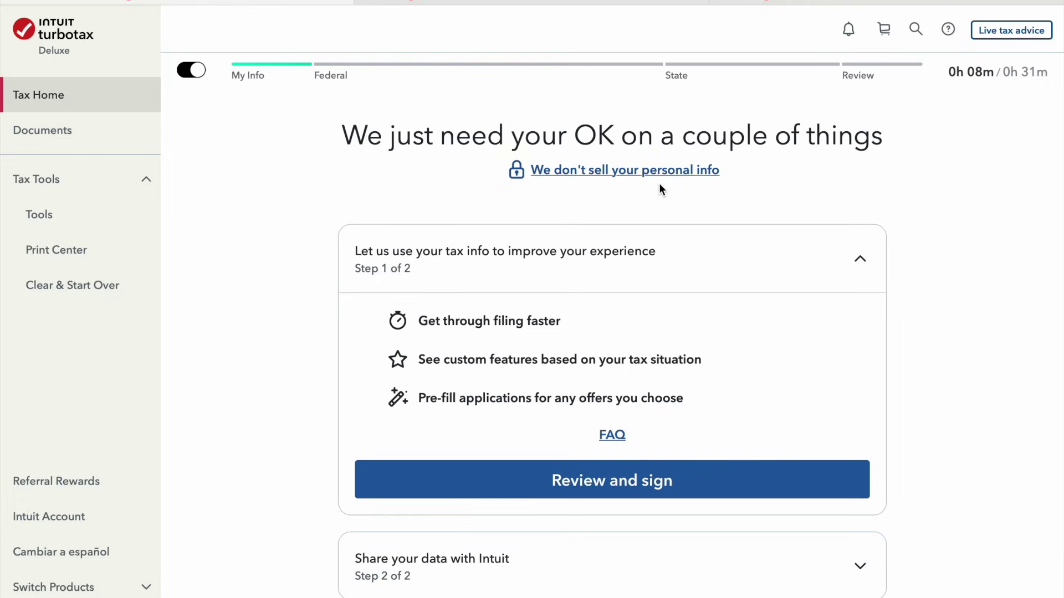
pyautogui.click(696, 487)
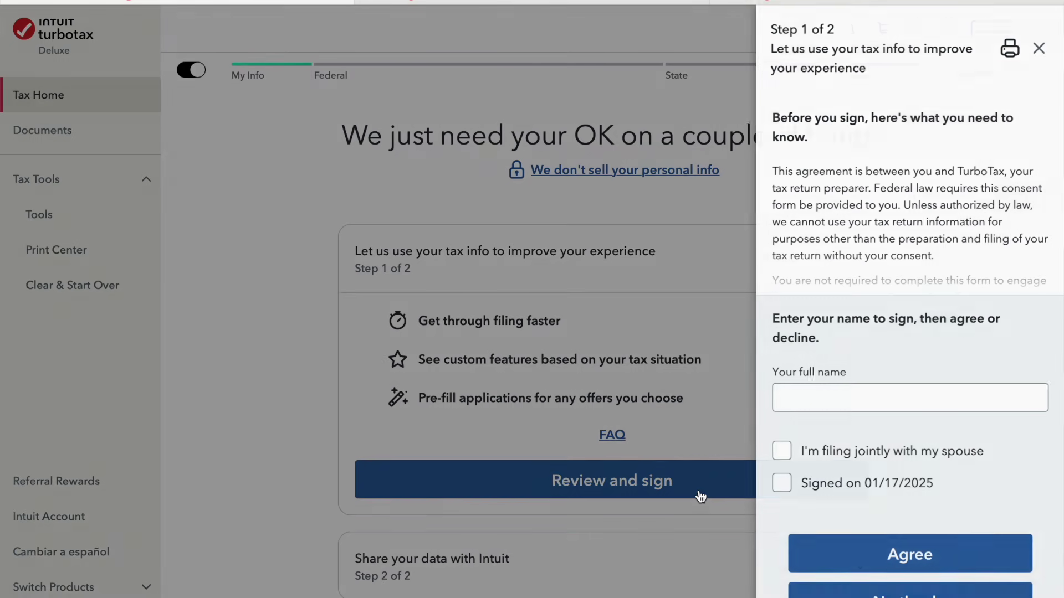
# Sign the tax-info consent with both spouses' names, filing jointly, signed on 01/17/2025, and agree
pyautogui.click(839, 405)
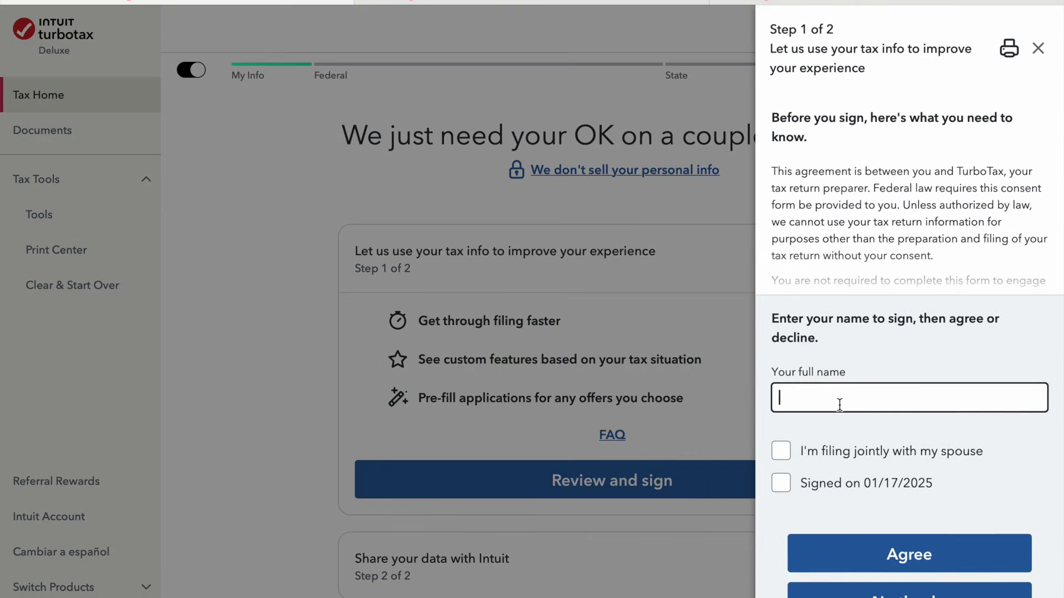
pyautogui.write('Joe smith')
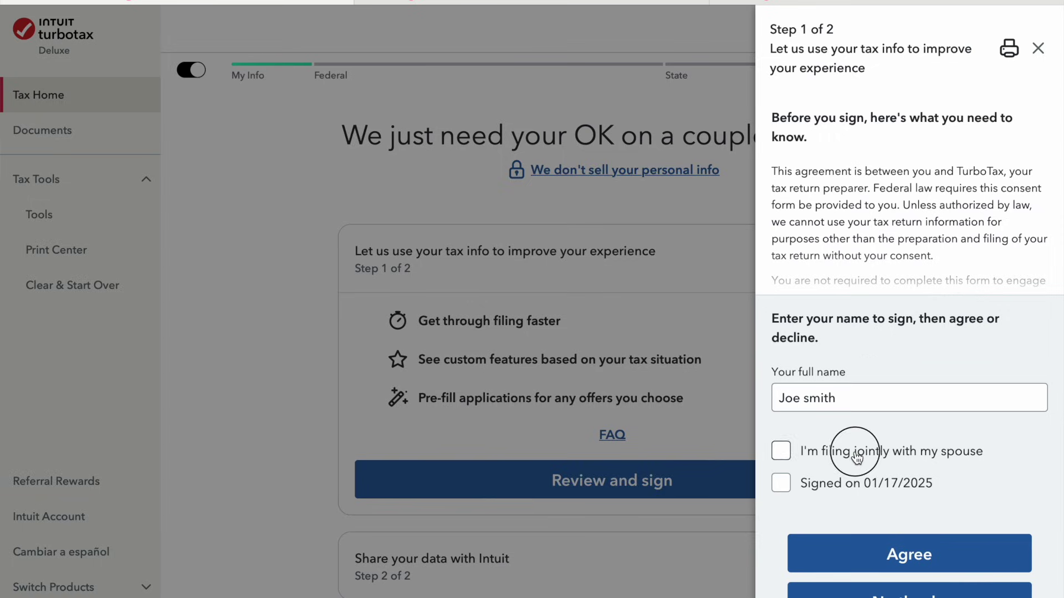
pyautogui.click(836, 451)
pyautogui.click(846, 484)
pyautogui.click(862, 433)
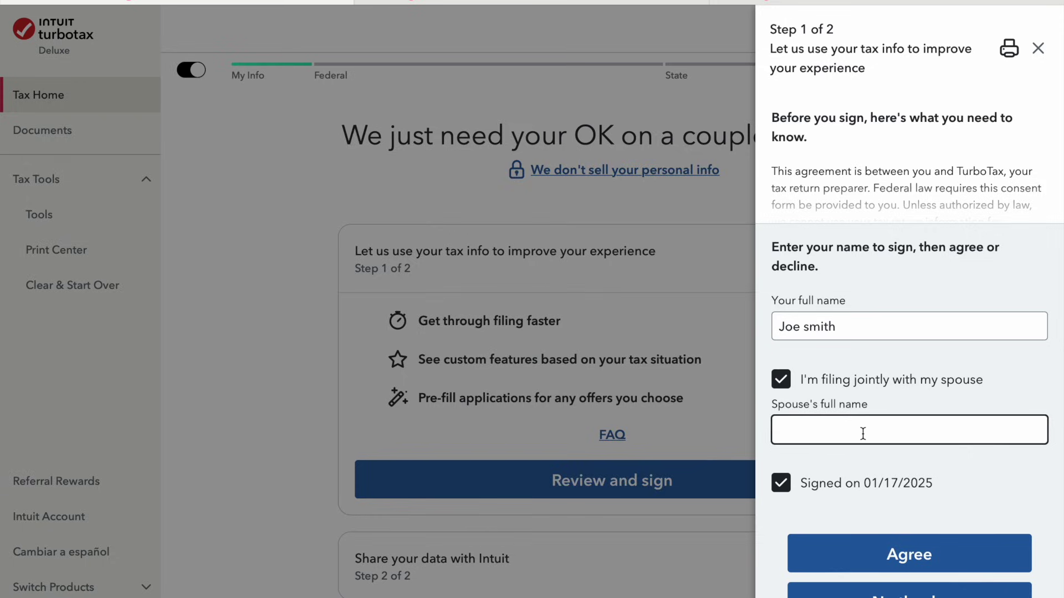
pyautogui.write('Mike Smith')
pyautogui.click(922, 551)
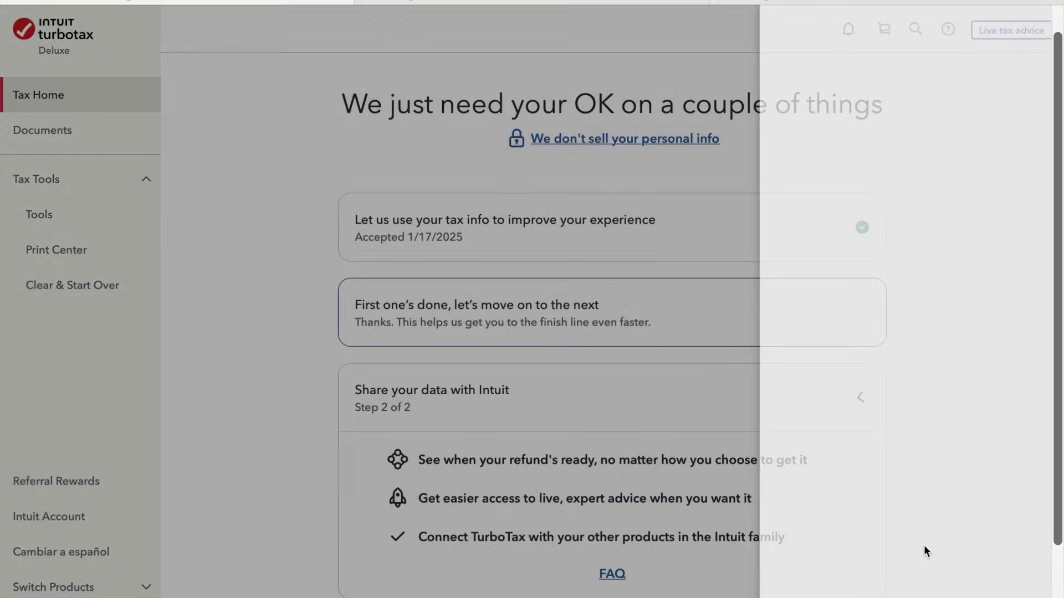
# Sign the data-sharing form with both spouses' names and decline sharing data with Intuit
pyautogui.scroll(-3, 786, 480)
pyautogui.click(715, 477)
pyautogui.click(878, 328)
pyautogui.write('Joe')
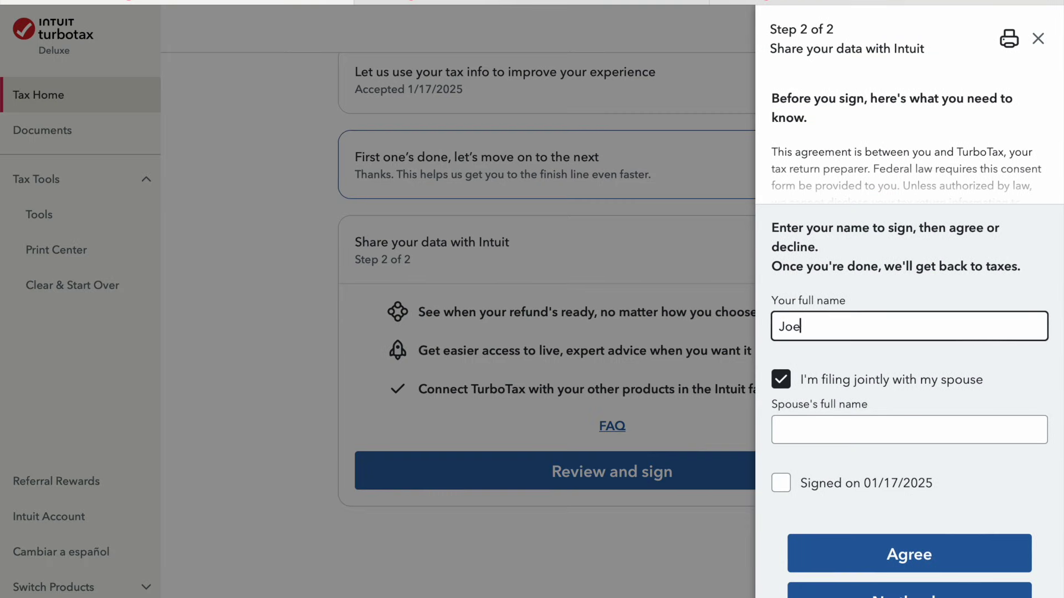
pyautogui.write(' Smith')
pyautogui.click(908, 430)
pyautogui.write('Mi')
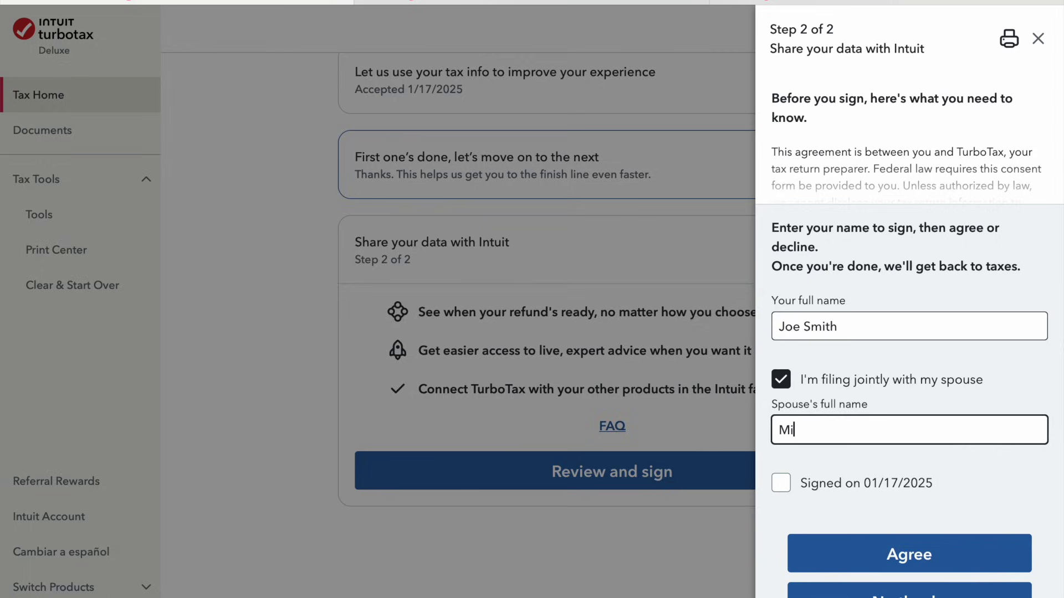
pyautogui.write('ke Smith')
pyautogui.click(780, 483)
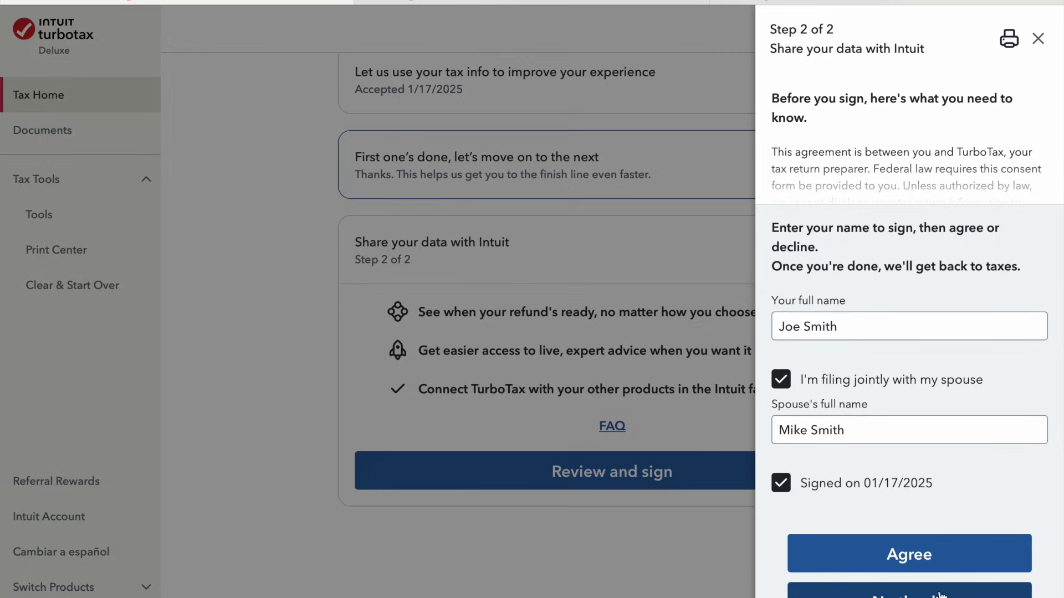
pyautogui.click(909, 592)
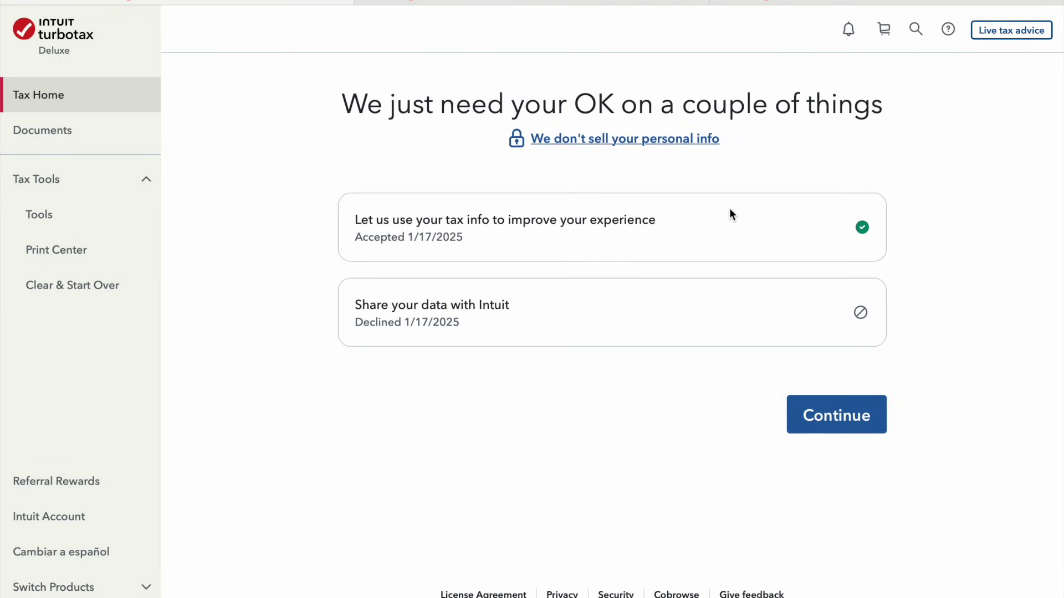
pyautogui.click(830, 431)
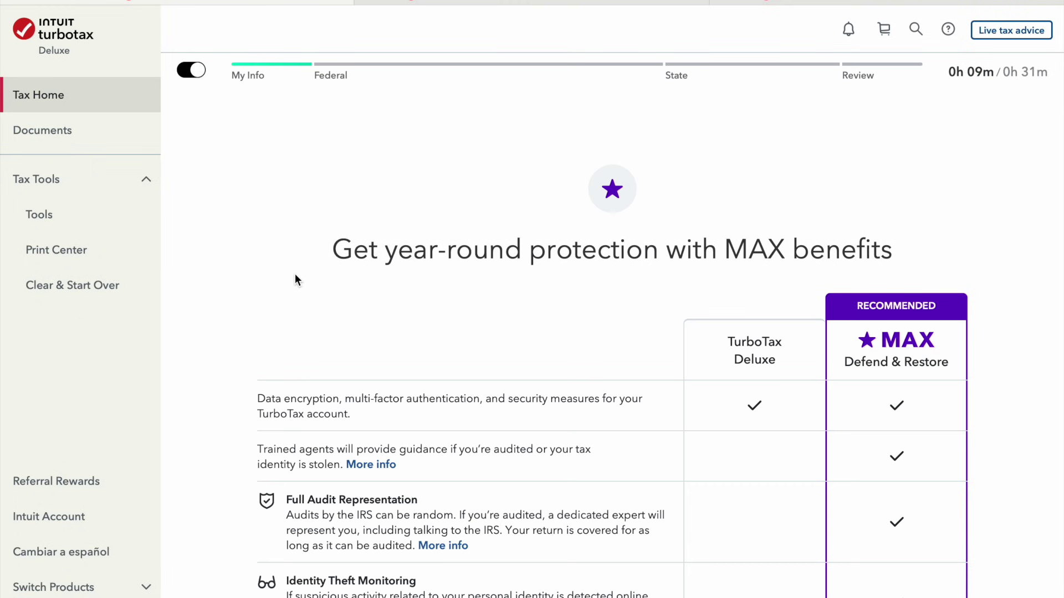
# Review the MAX protection comparison and choose Don't add MAX
pyautogui.scroll(-3, 295, 276)
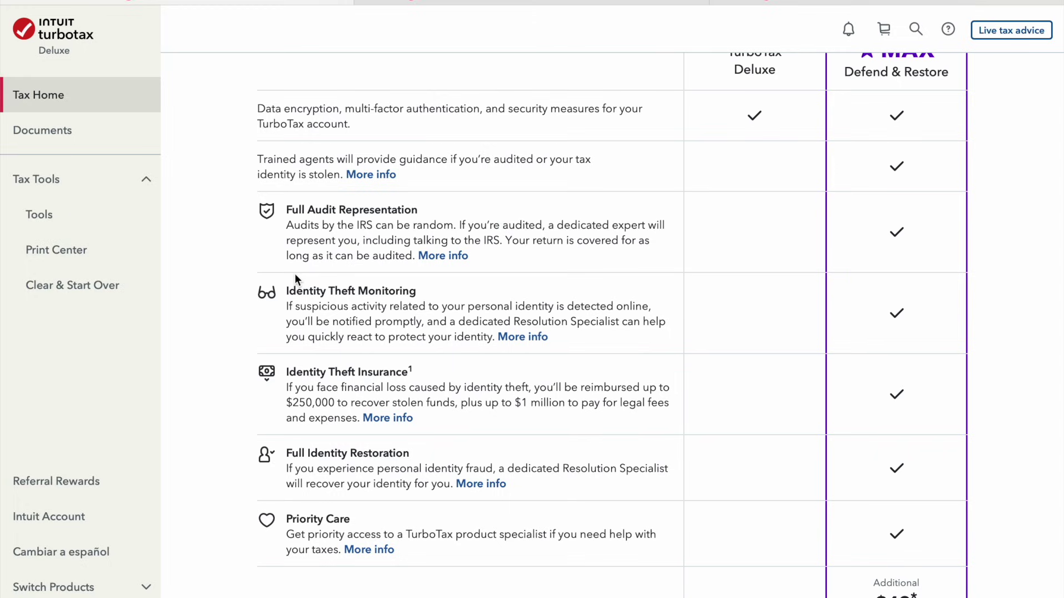
pyautogui.scroll(-1, 295, 274)
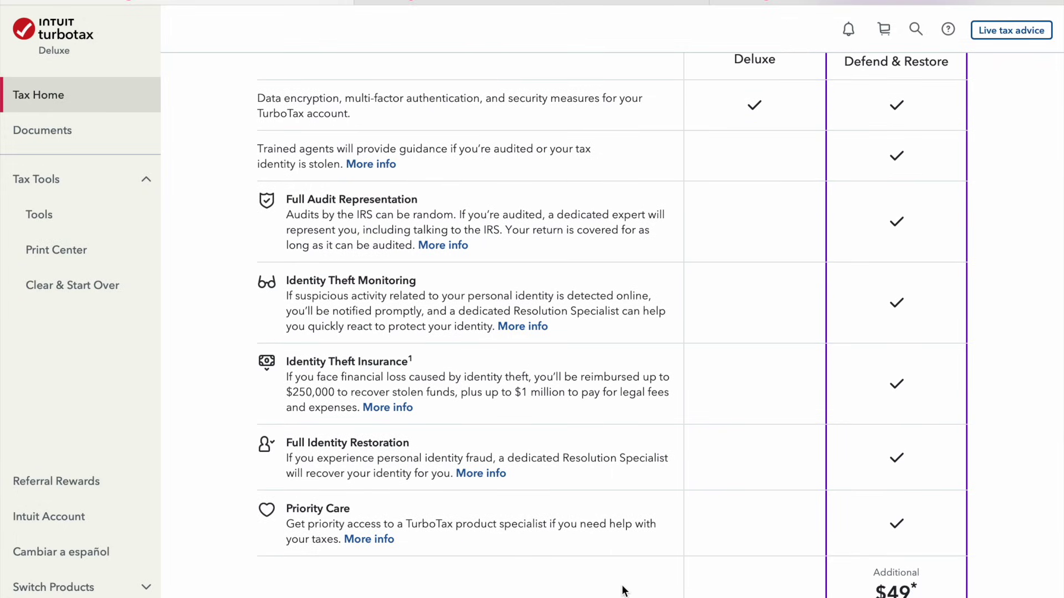
pyautogui.scroll(-3, 624, 591)
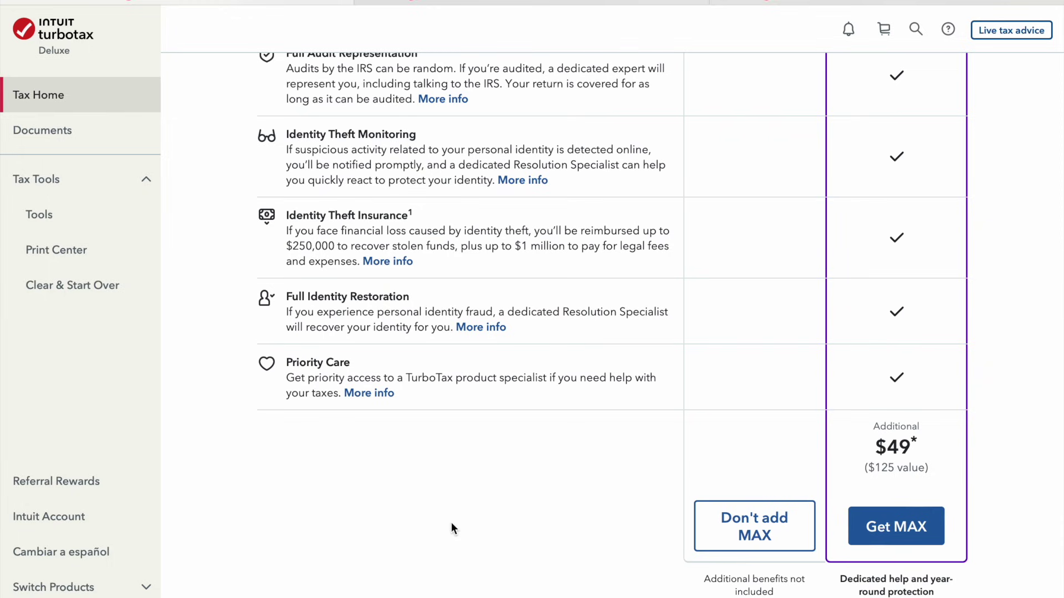
pyautogui.scroll(3, 451, 523)
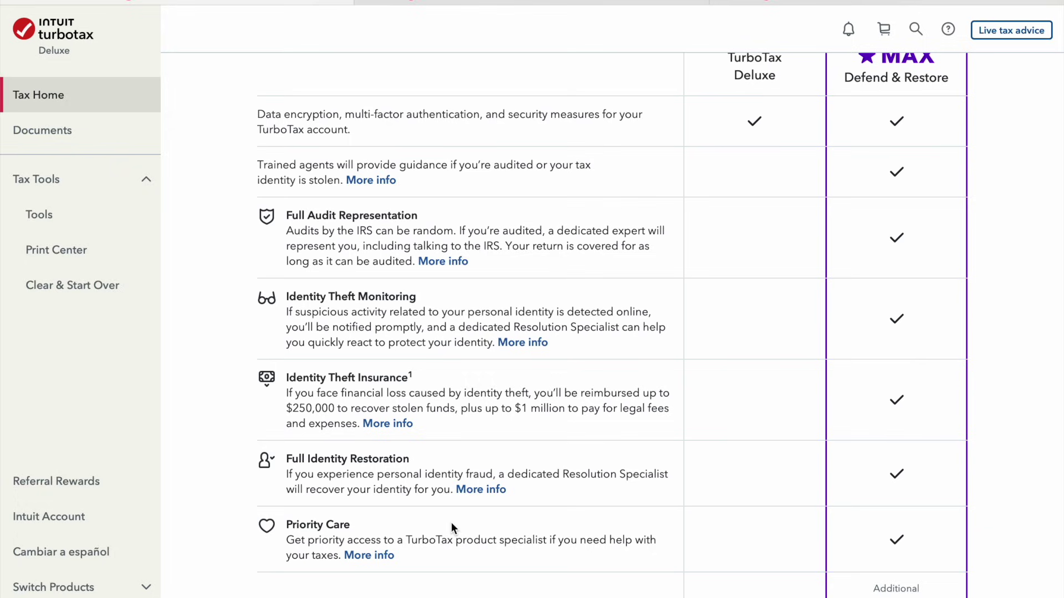
pyautogui.scroll(-3, 451, 527)
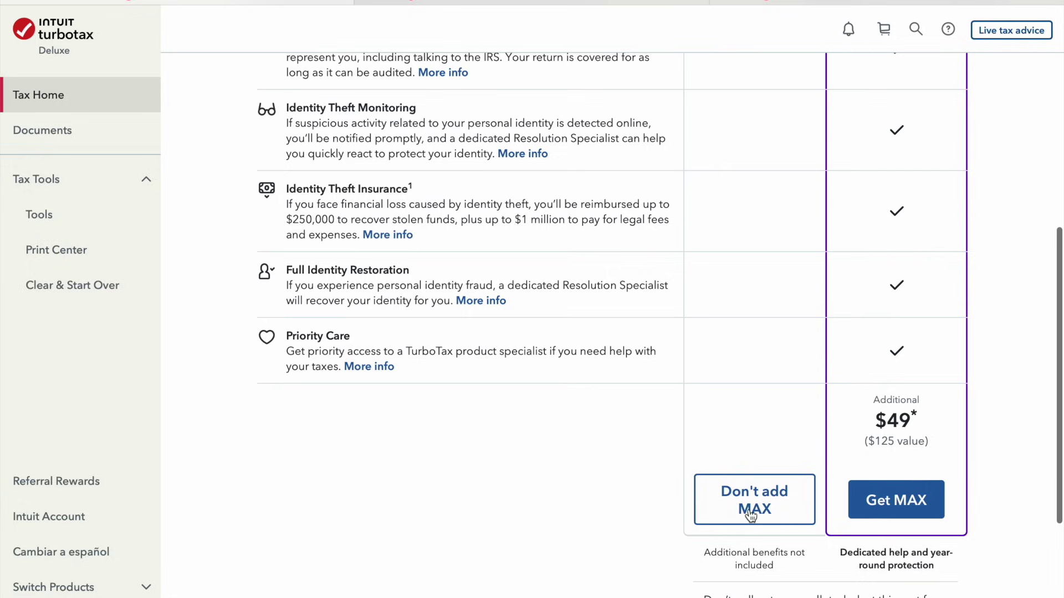
pyautogui.click(750, 515)
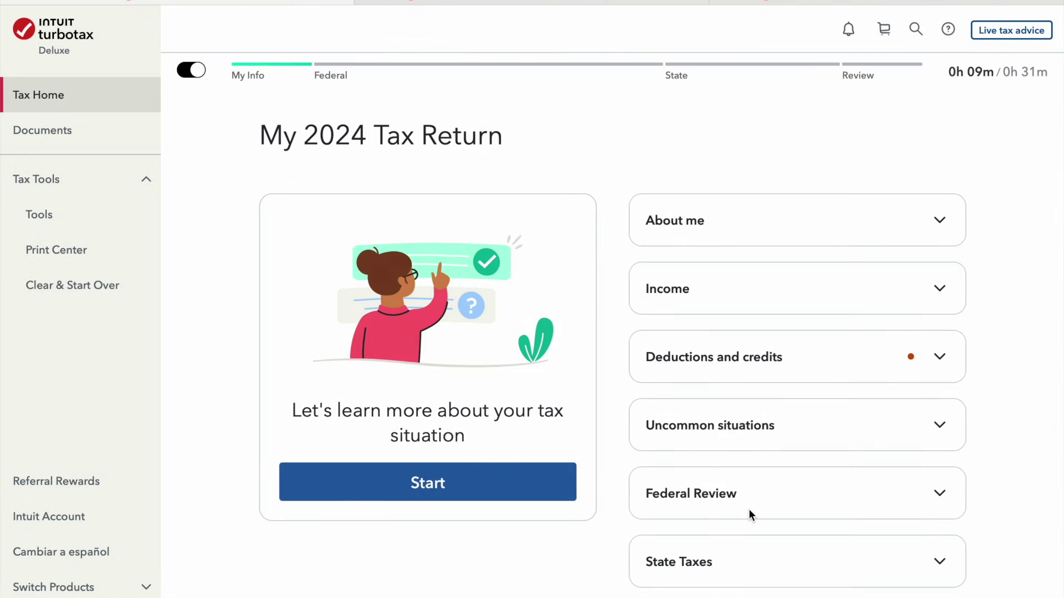
# Expand and collapse the About me section on the return overview
pyautogui.scroll(-3, 749, 508)
pyautogui.scroll(2, 749, 508)
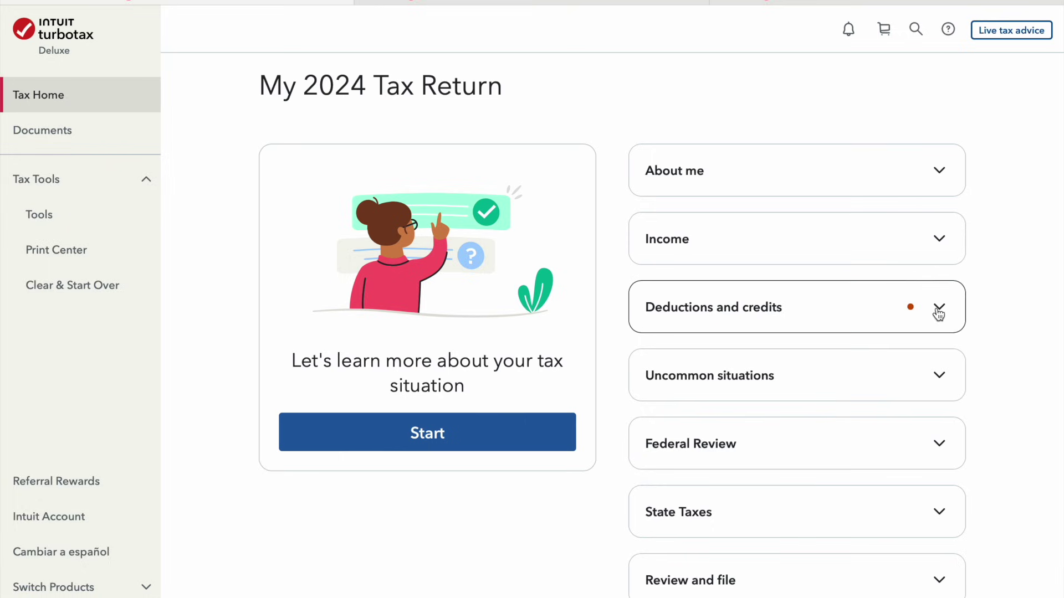
pyautogui.click(949, 171)
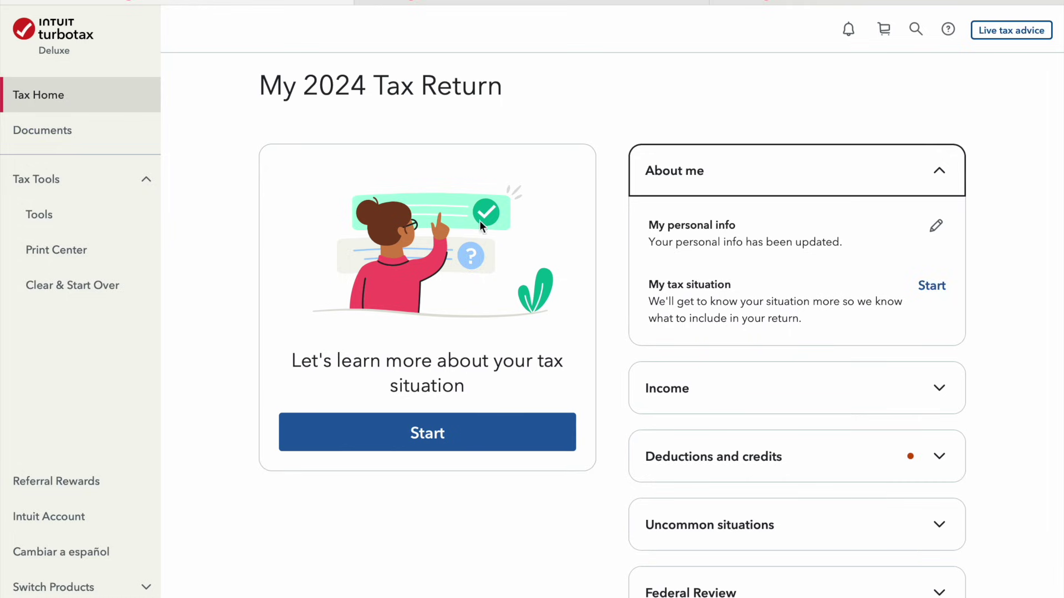
pyautogui.click(923, 176)
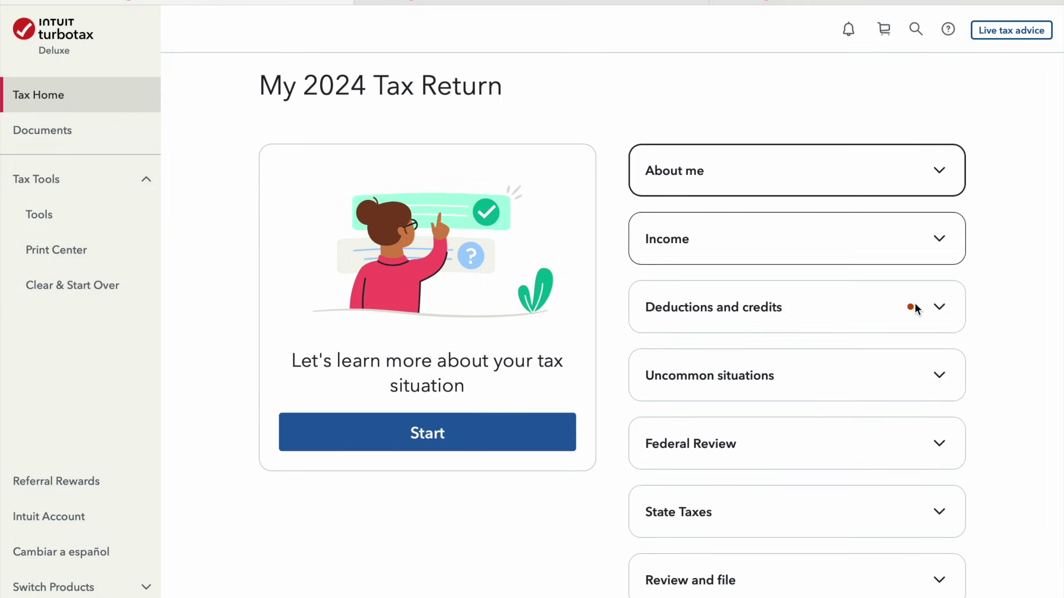
pyautogui.scroll(-2, 902, 428)
pyautogui.scroll(3, 900, 427)
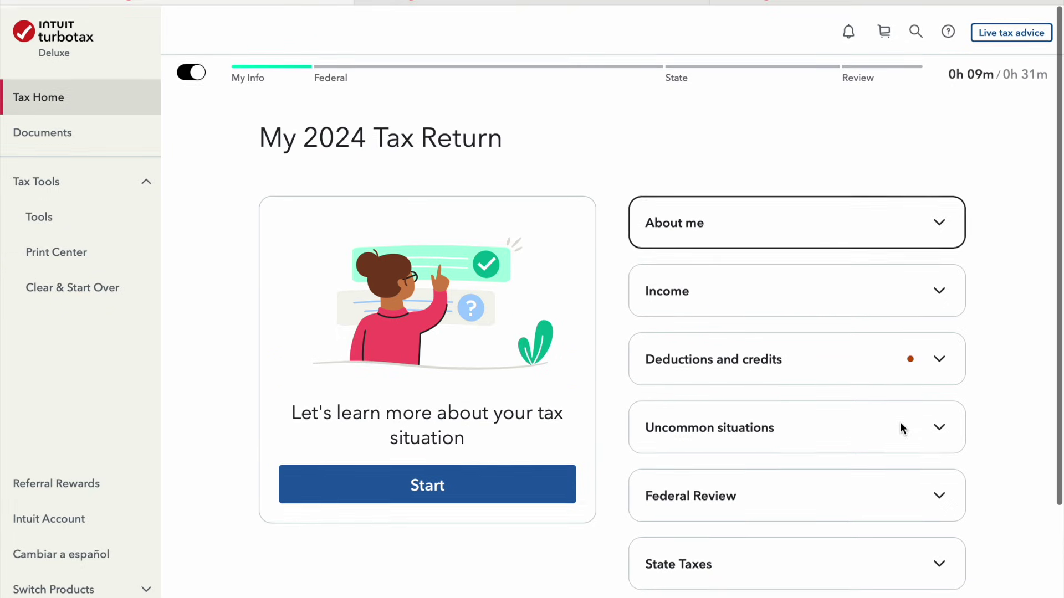
pyautogui.click(940, 242)
pyautogui.click(940, 220)
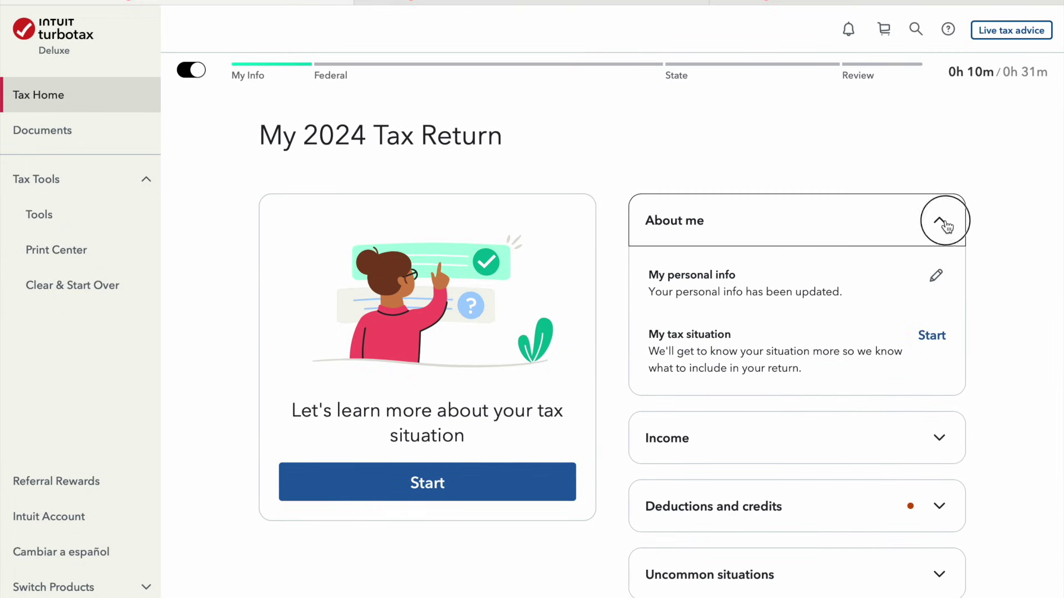
# Expand the Income, Deductions and credits, and Uncommon situations sections
pyautogui.click(950, 294)
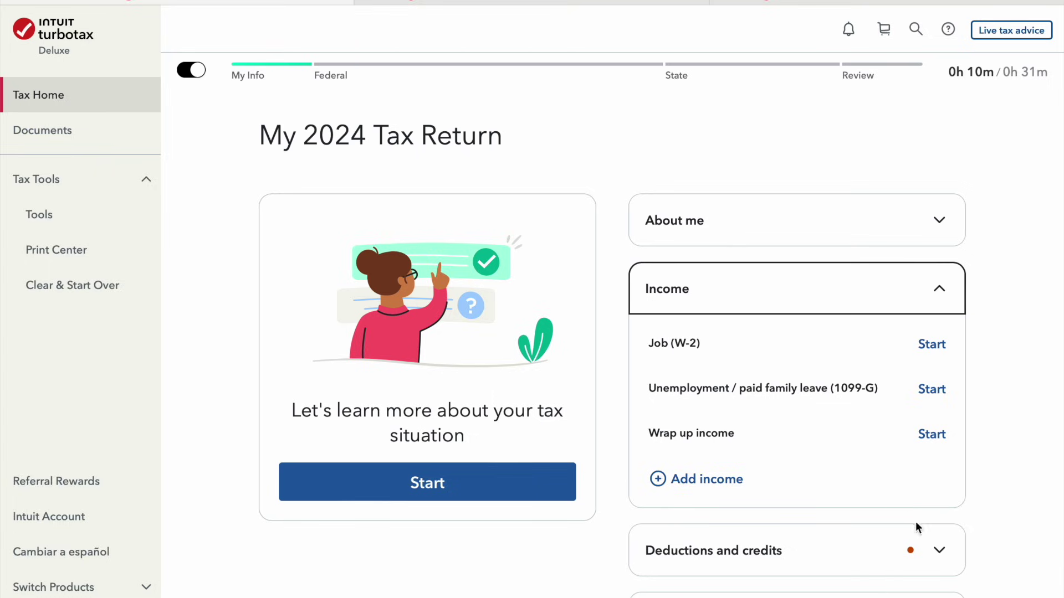
pyautogui.click(941, 552)
pyautogui.scroll(-2, 591, 396)
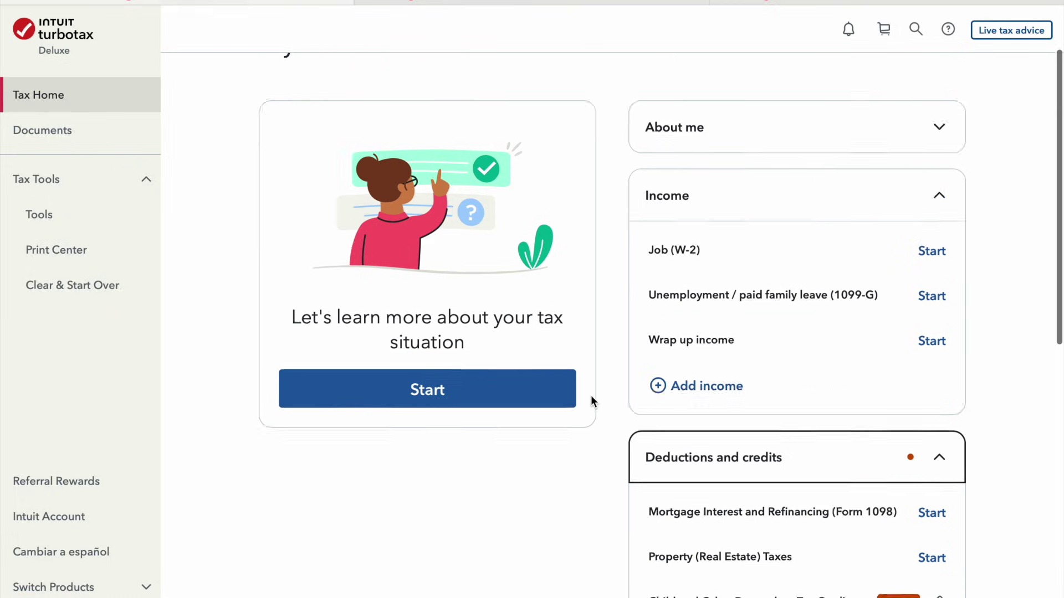
pyautogui.scroll(-5, 591, 395)
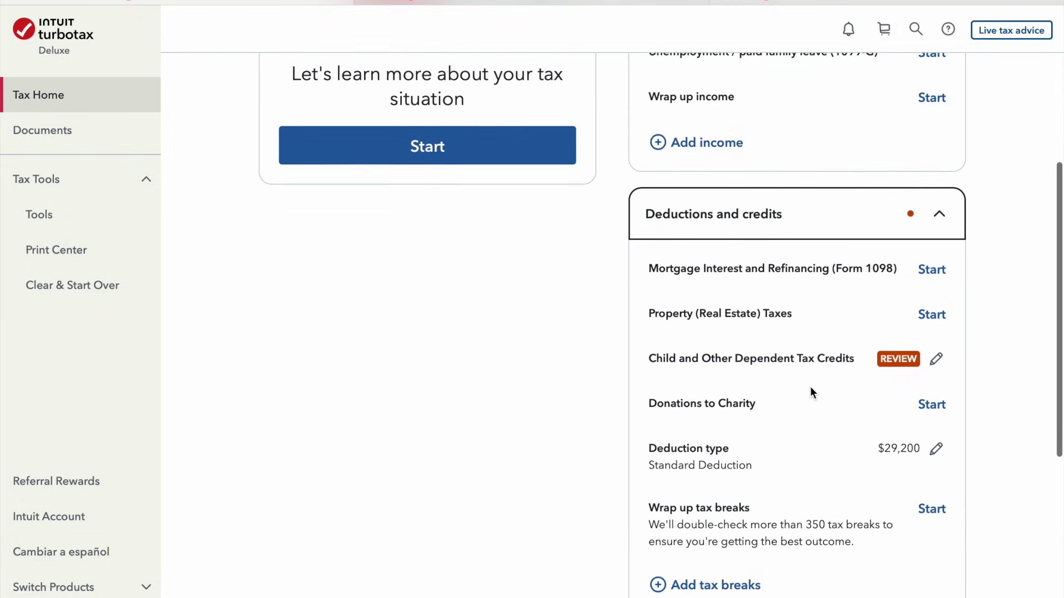
pyautogui.scroll(-4, 801, 481)
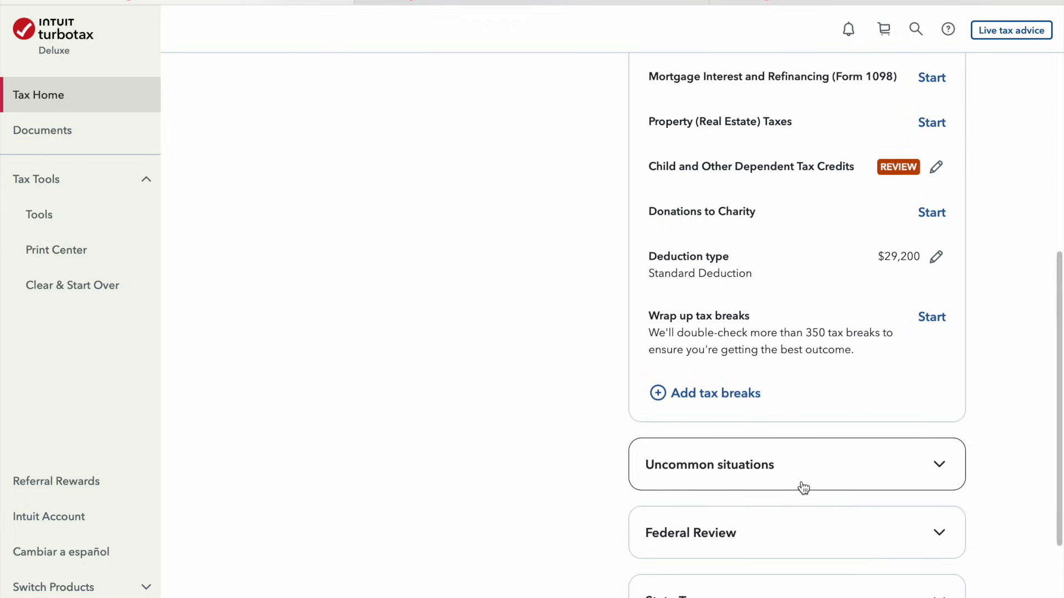
pyautogui.click(804, 487)
pyautogui.scroll(-4, 804, 487)
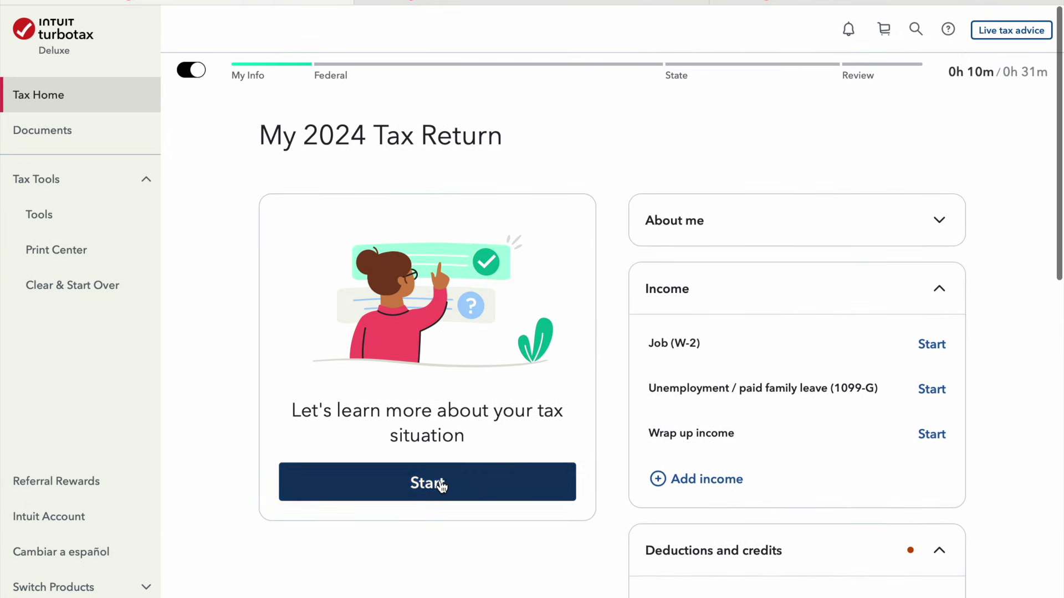
# Answer last year's questions: yes to interest income, no IP PIN, no foreign accounts
pyautogui.click(442, 486)
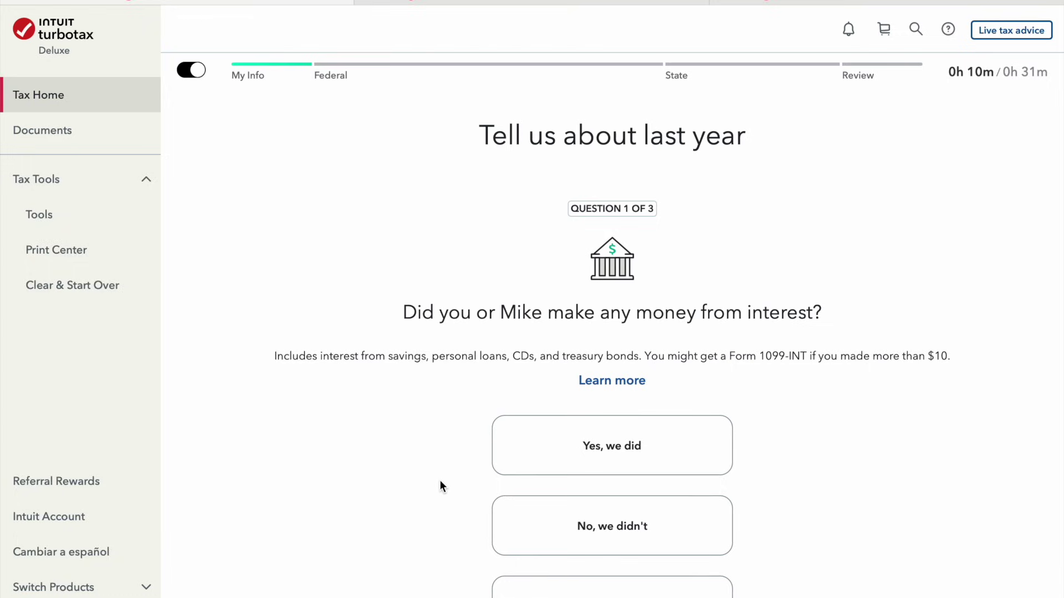
pyautogui.scroll(-2, 441, 482)
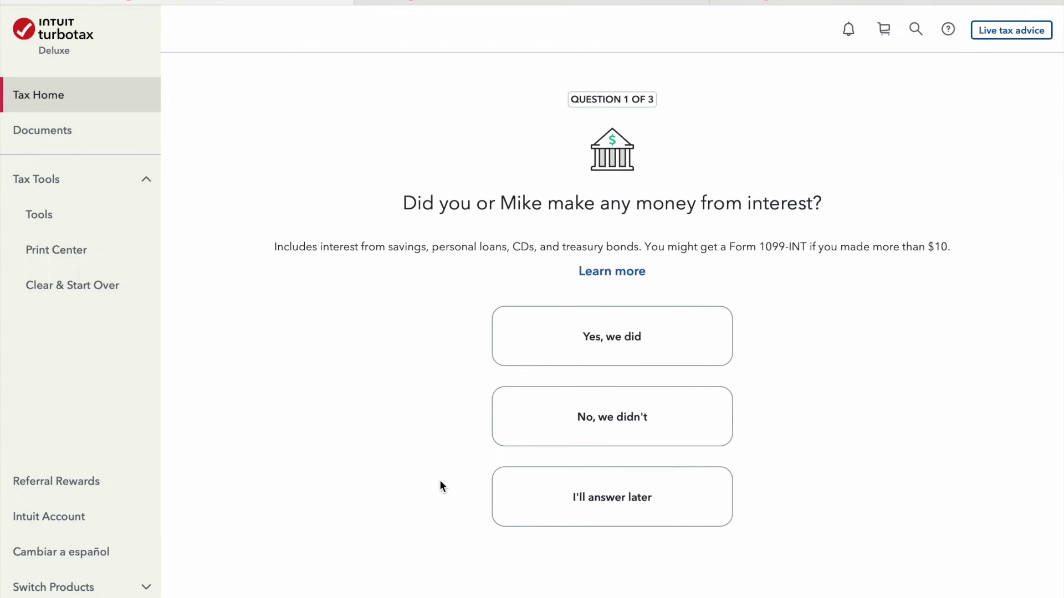
pyautogui.scroll(-1, 440, 481)
pyautogui.click(553, 317)
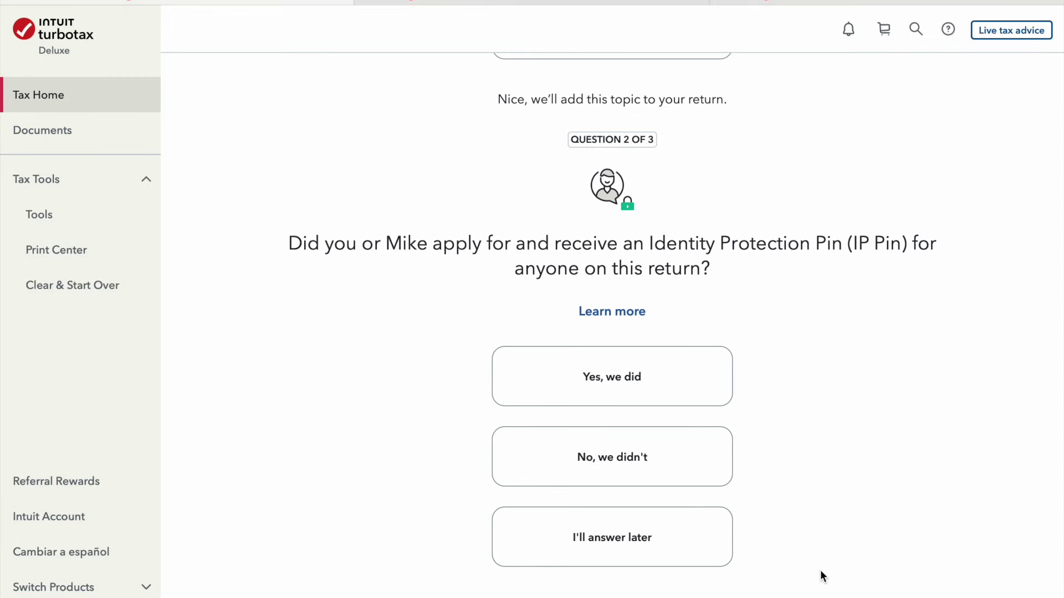
pyautogui.click(669, 456)
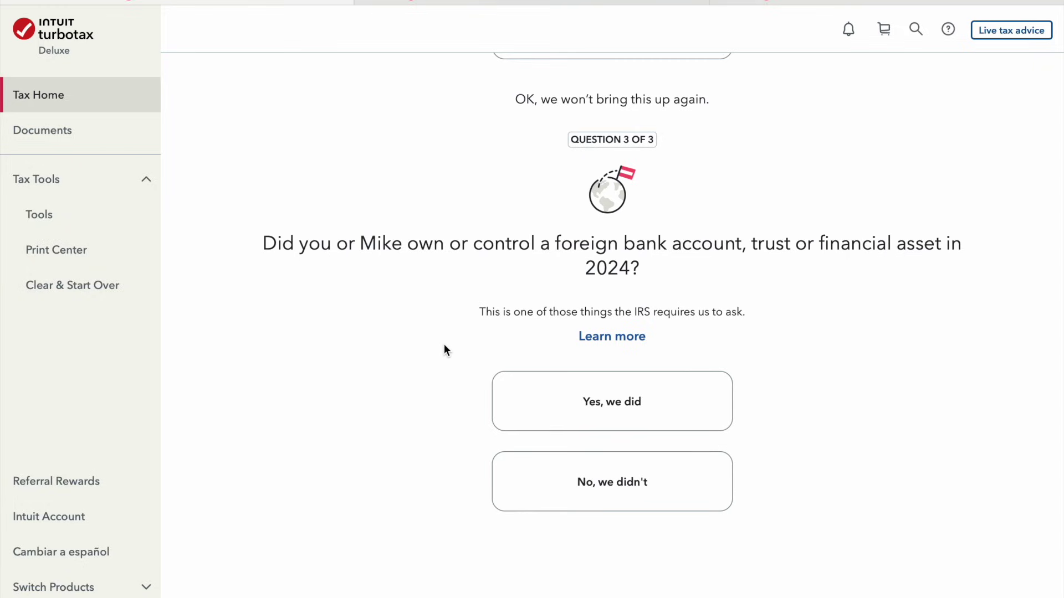
pyautogui.click(597, 461)
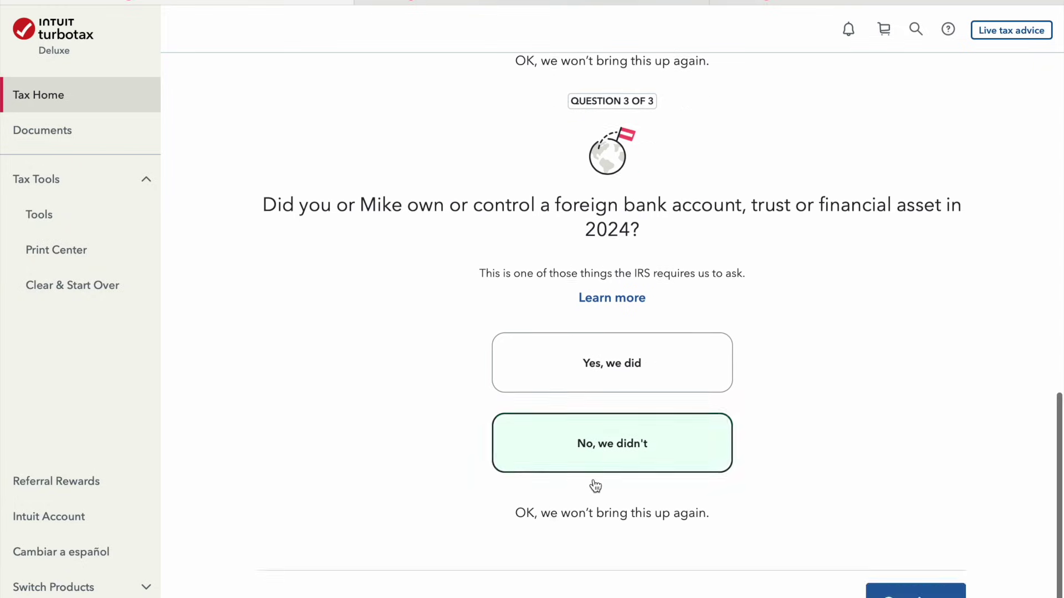
pyautogui.click(938, 518)
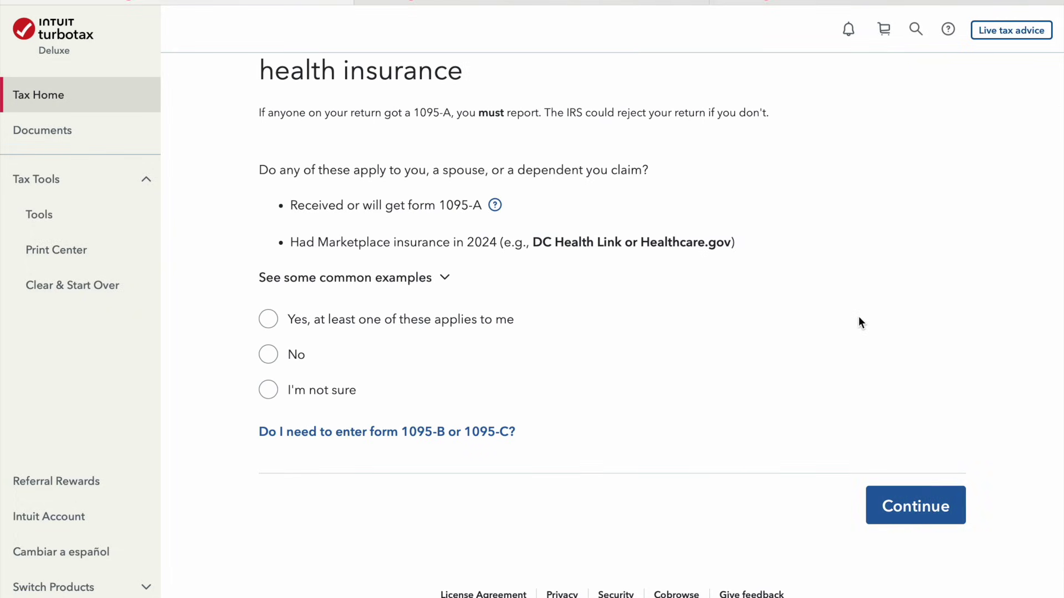
pyautogui.scroll(3, 859, 319)
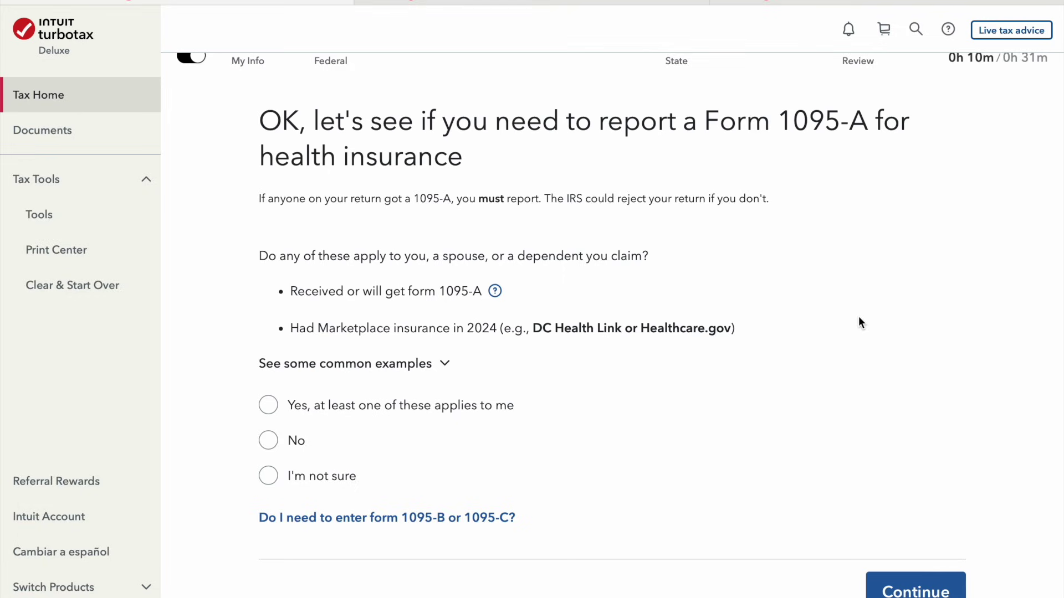
pyautogui.scroll(1, 859, 317)
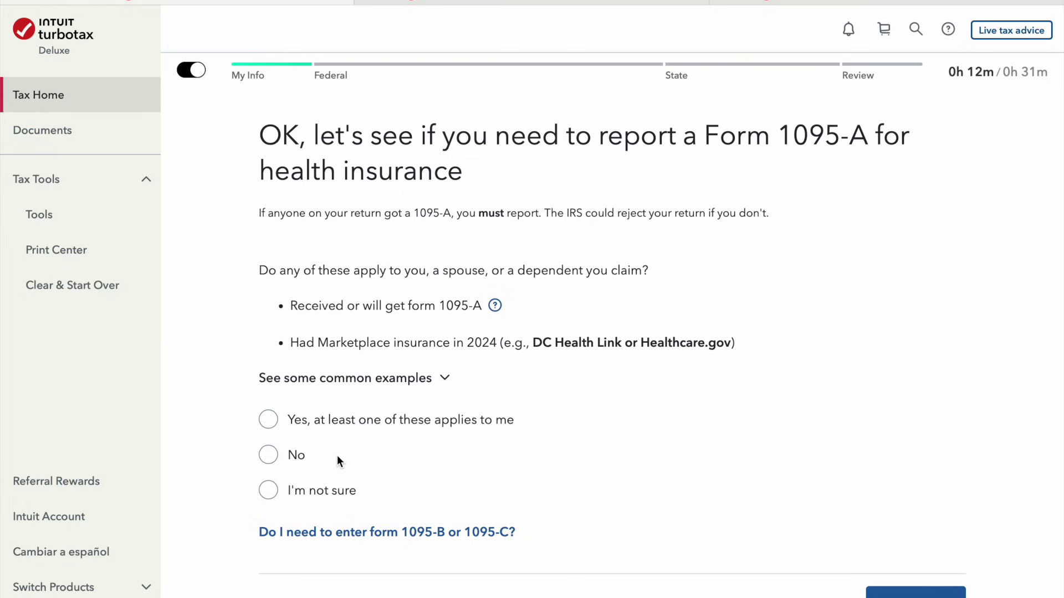
pyautogui.click(285, 465)
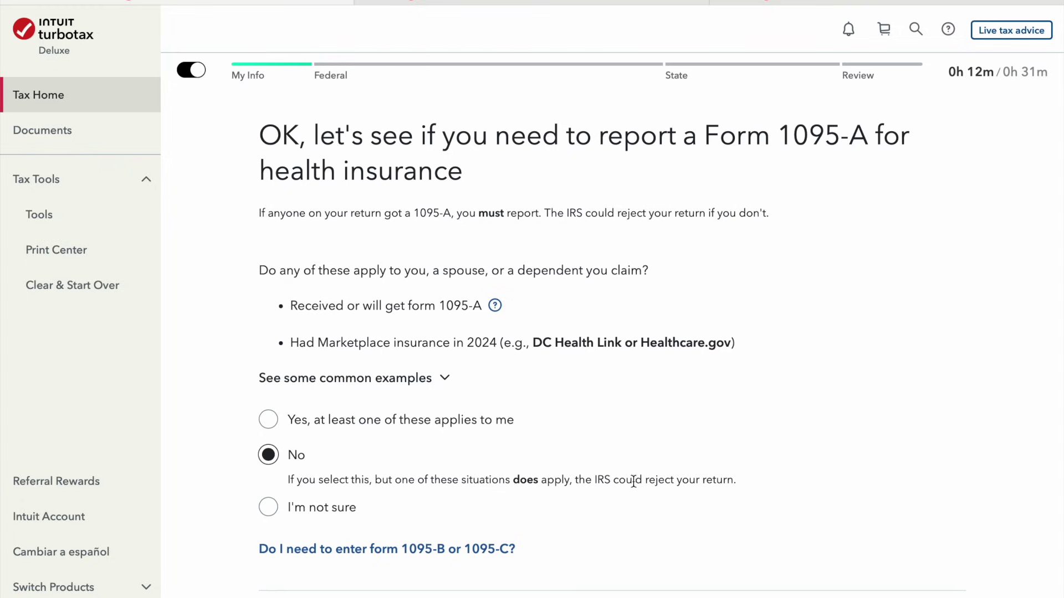
# Submit No for the Form 1095-A question and return to Tax Home
pyautogui.scroll(-2, 862, 529)
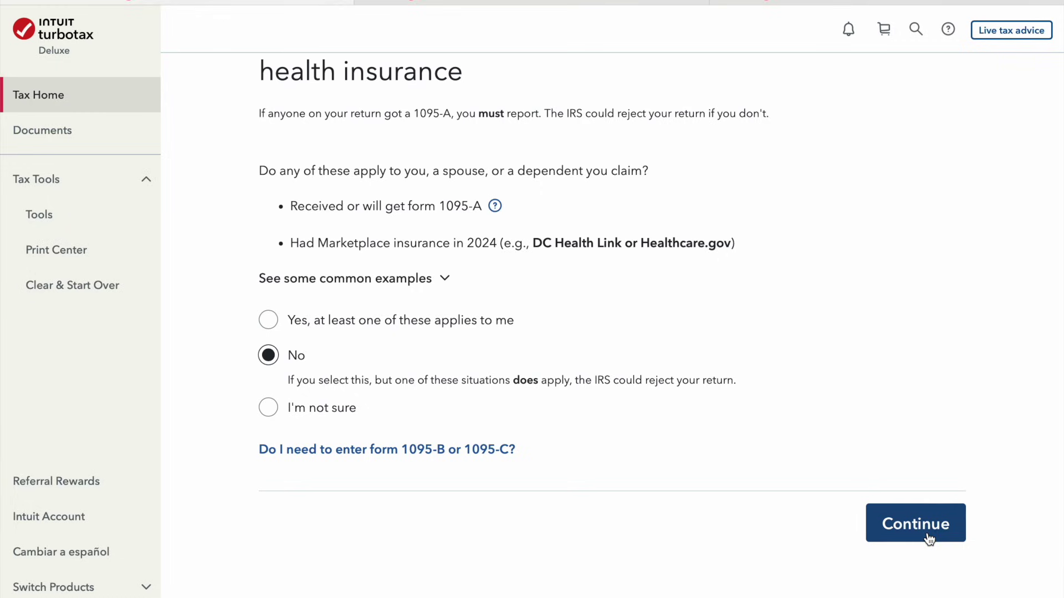
pyautogui.click(929, 539)
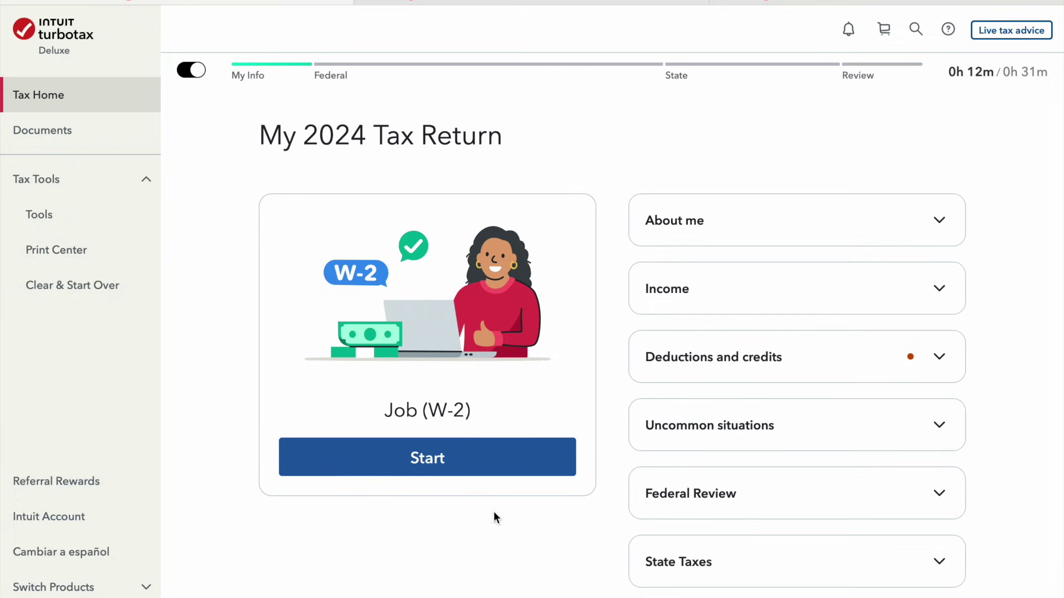
# Start the primary filer's Job (W-2) entry and enter the employer ID in Box b
pyautogui.click(500, 471)
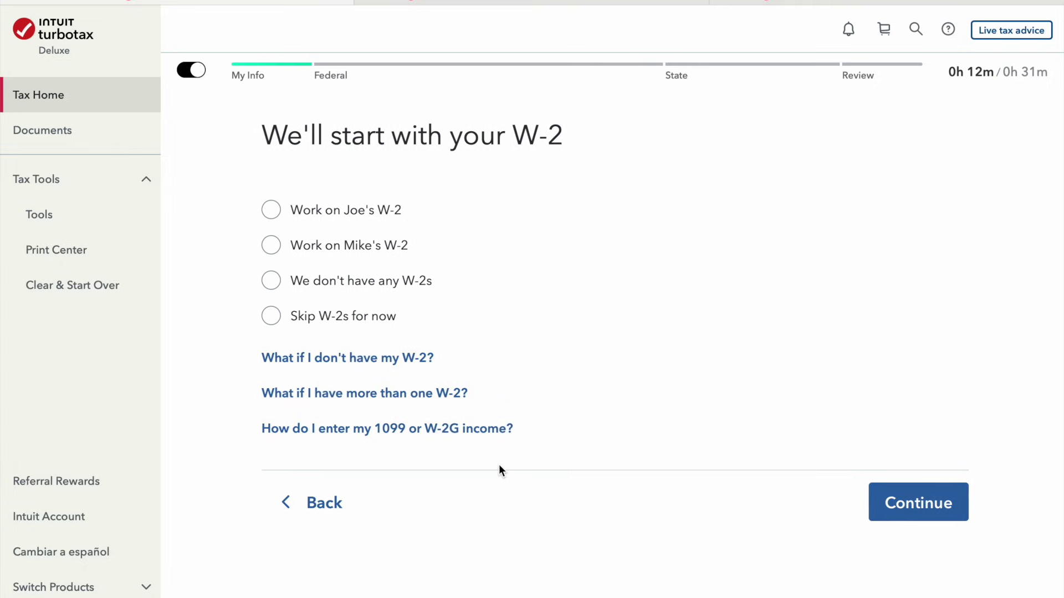
pyautogui.click(377, 217)
pyautogui.click(886, 514)
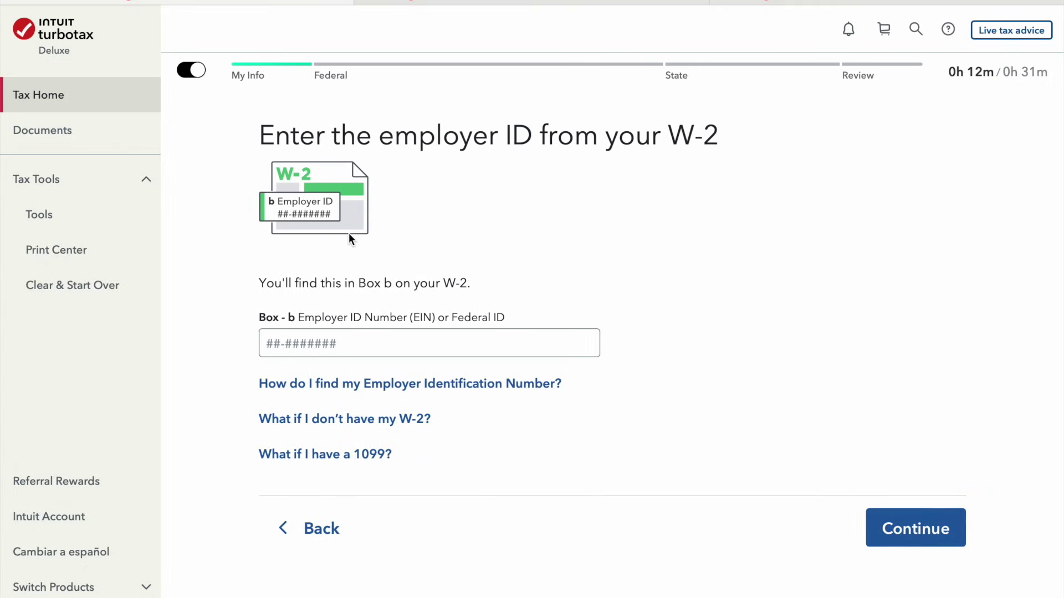
pyautogui.write('99-87654')
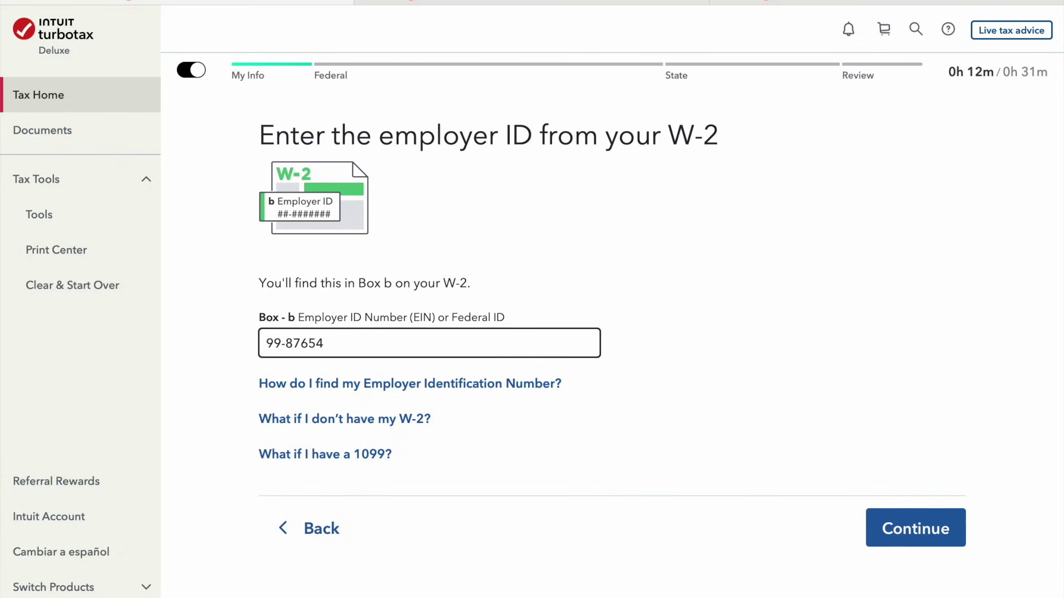
pyautogui.write('14')
pyautogui.click(868, 536)
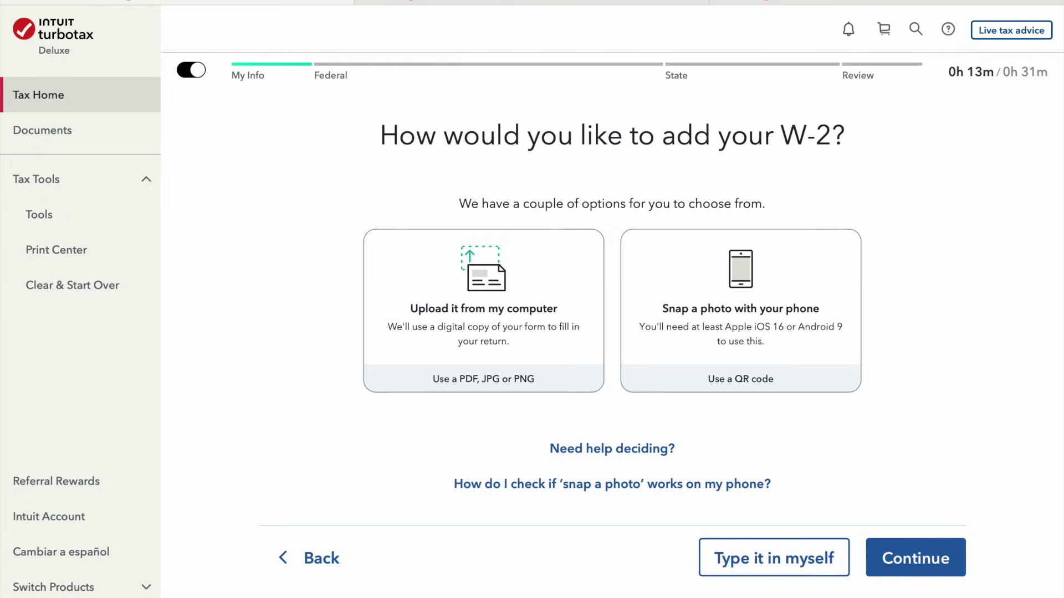
# Choose manual W-2 entry and enter employer name TurboTax with its street address
pyautogui.click(780, 570)
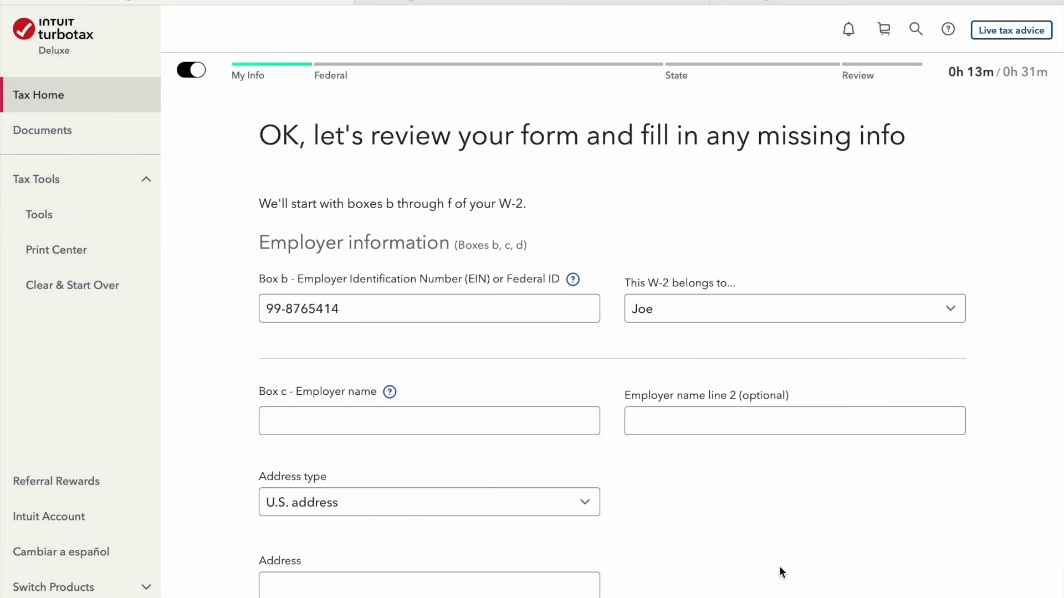
pyautogui.click(421, 422)
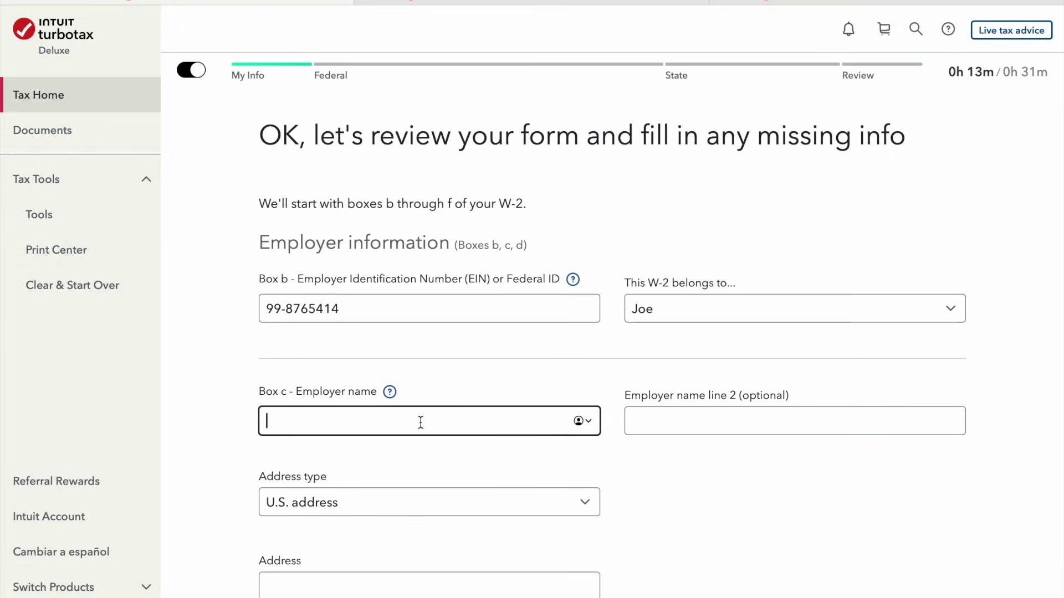
pyautogui.write('Turbot')
pyautogui.press('BackSpace')
pyautogui.write('Tax')
pyautogui.press('Tab')
pyautogui.press('Tab')
pyautogui.press('Tab')
pyautogui.write('123 Faje')
pyautogui.press('BackSpace')
pyautogui.press('BackSpace')
pyautogui.write('ke street')
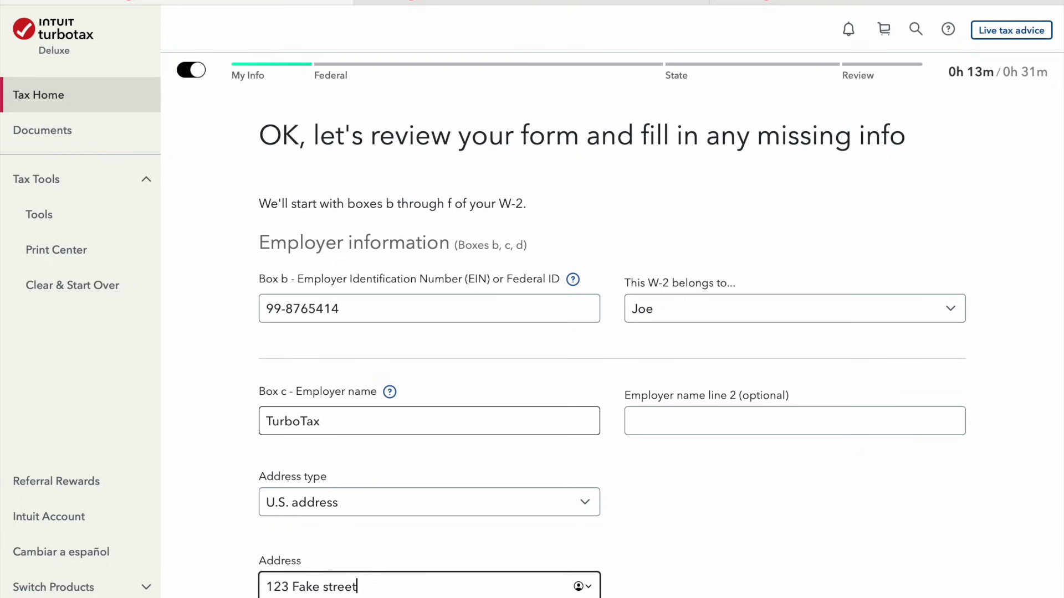
# Complete the employer's ZIP code, city and state and save the employer section
pyautogui.scroll(-5, 297, 465)
pyautogui.click(324, 411)
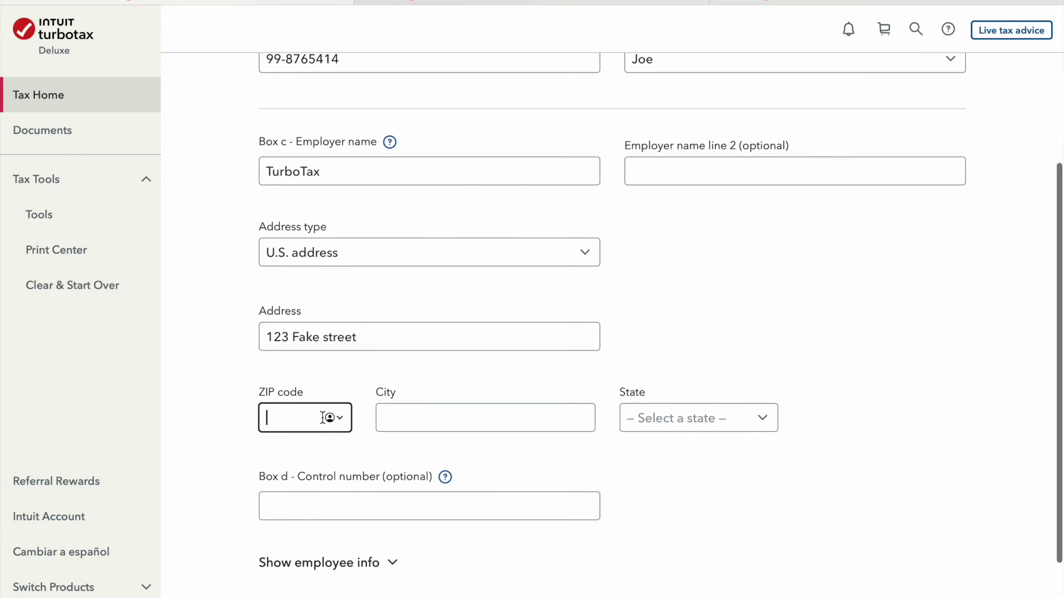
pyautogui.write('90210')
pyautogui.click(476, 418)
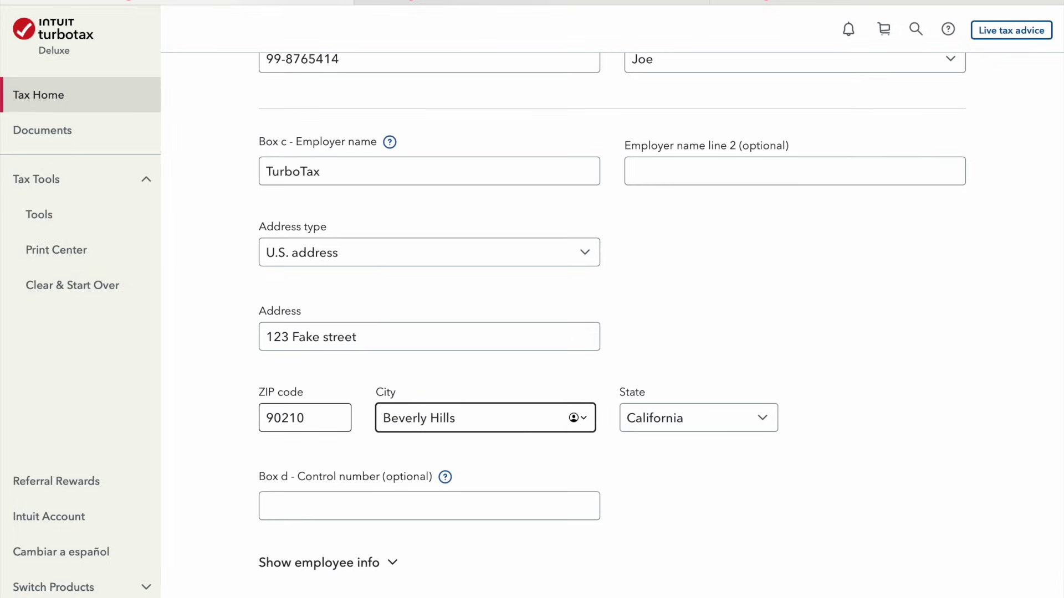
pyautogui.press('Tab')
pyautogui.press('Tab')
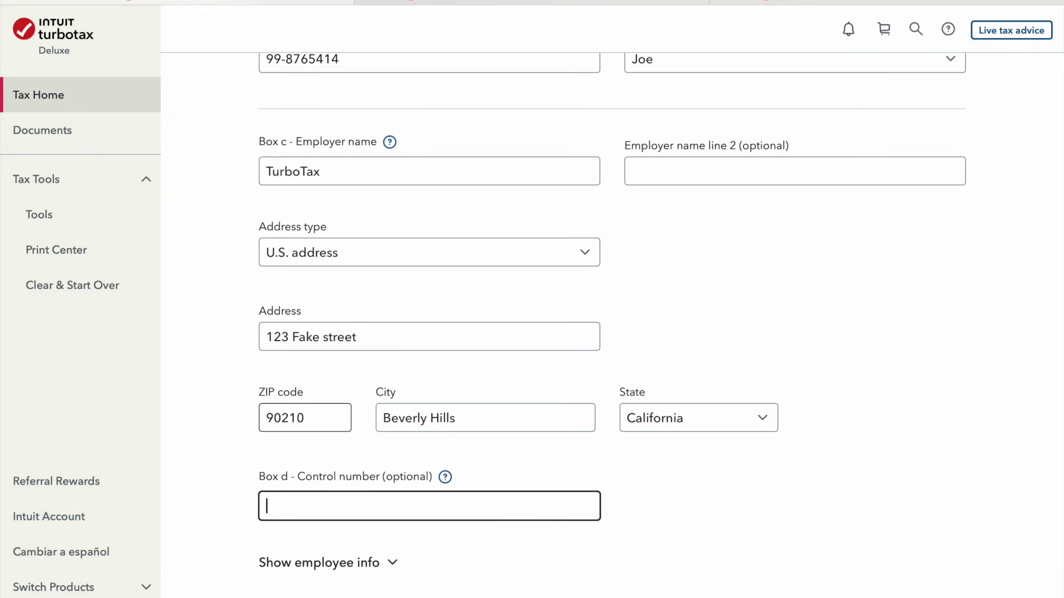
pyautogui.scroll(-2, 339, 482)
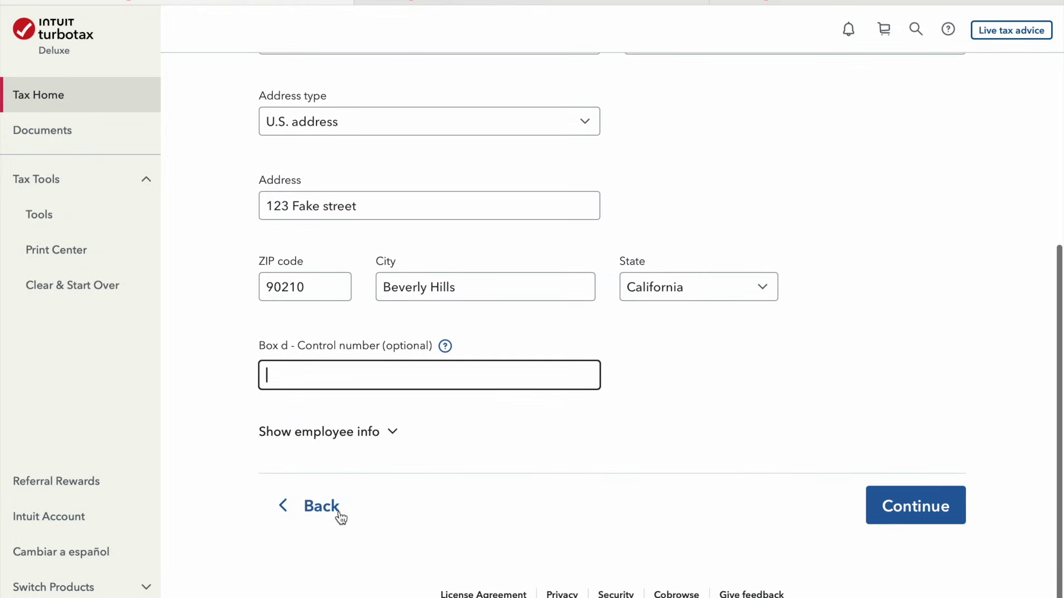
pyautogui.click(938, 523)
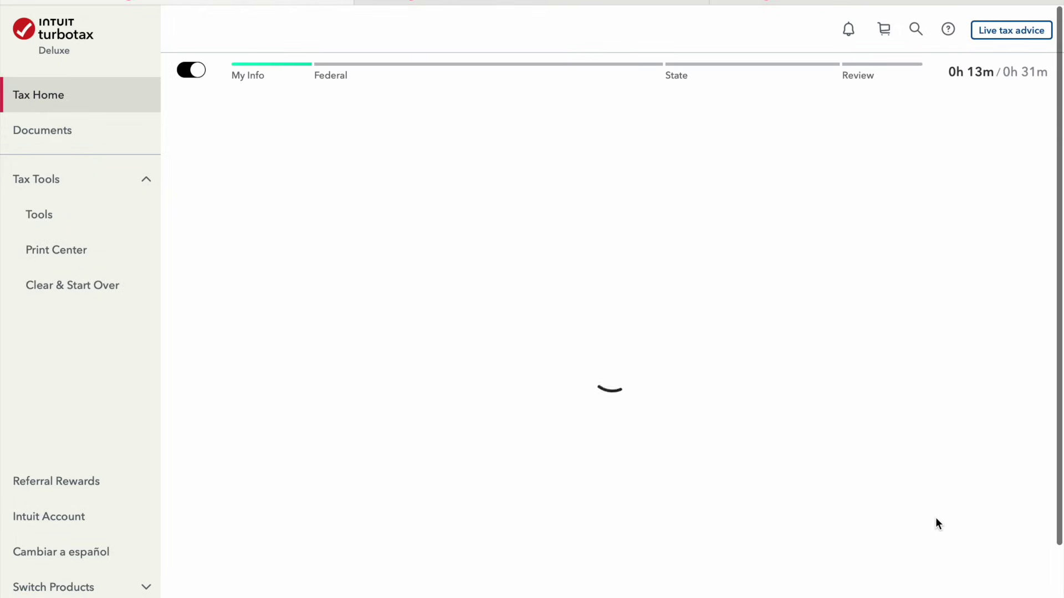
pyautogui.click(415, 308)
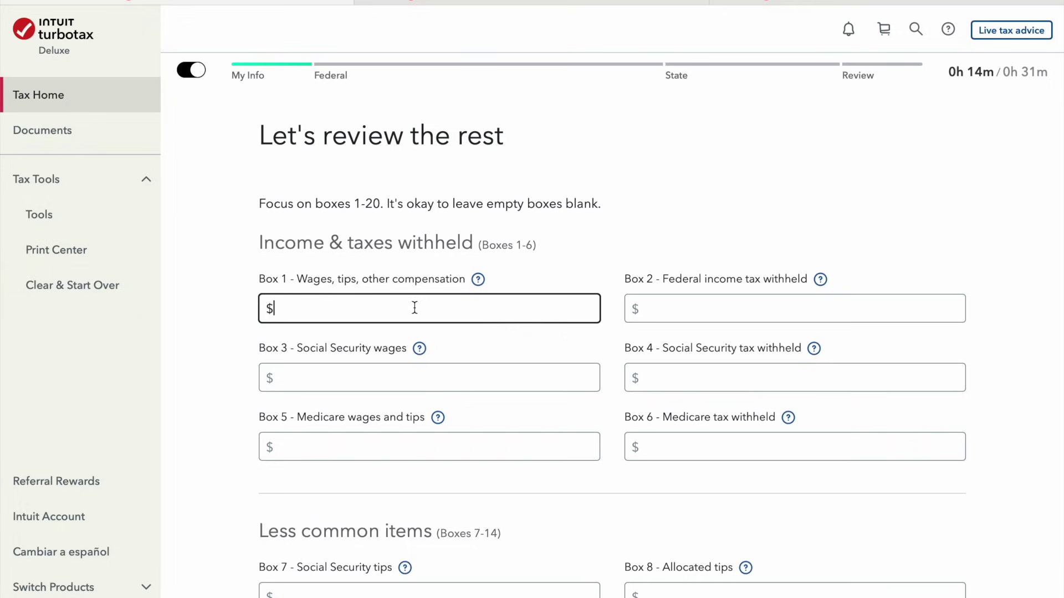
# Enter $100,000 wages in Boxes 1, 3 and 5 and $10,000 federal withholding in Box 2
pyautogui.write('1000000')
pyautogui.press('Tab')
pyautogui.write('10,00')
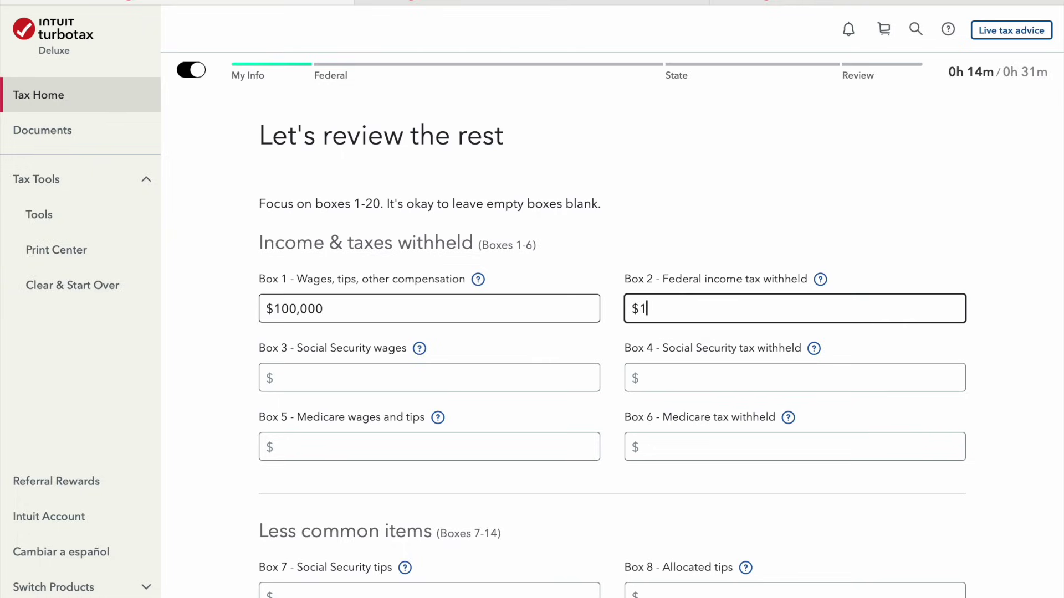
pyautogui.write('000')
pyautogui.press('Tab')
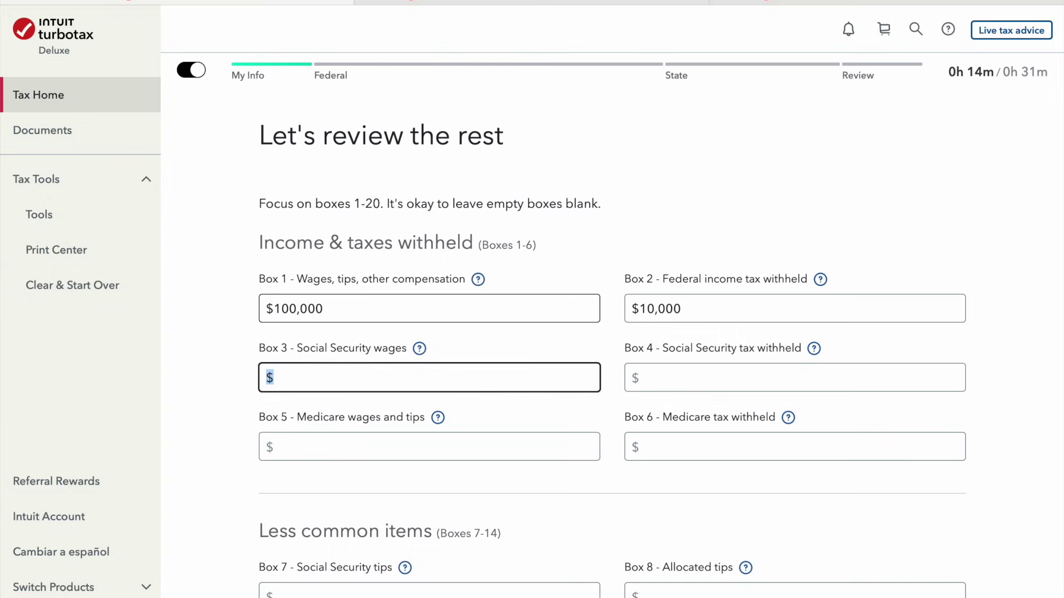
pyautogui.write('1000000')
pyautogui.press('Tab')
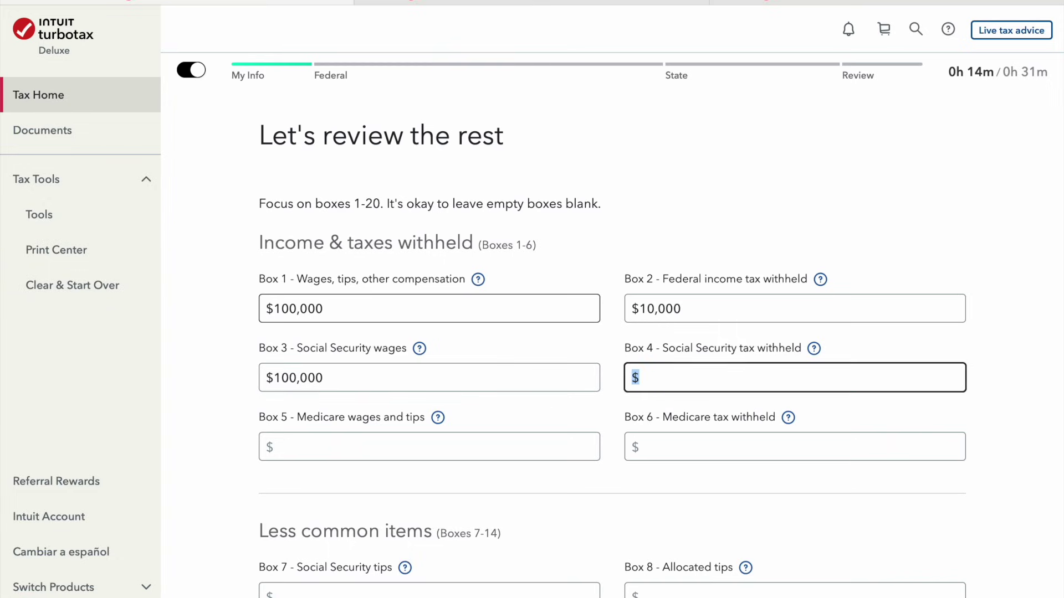
pyautogui.press('Tab')
pyautogui.write('100000')
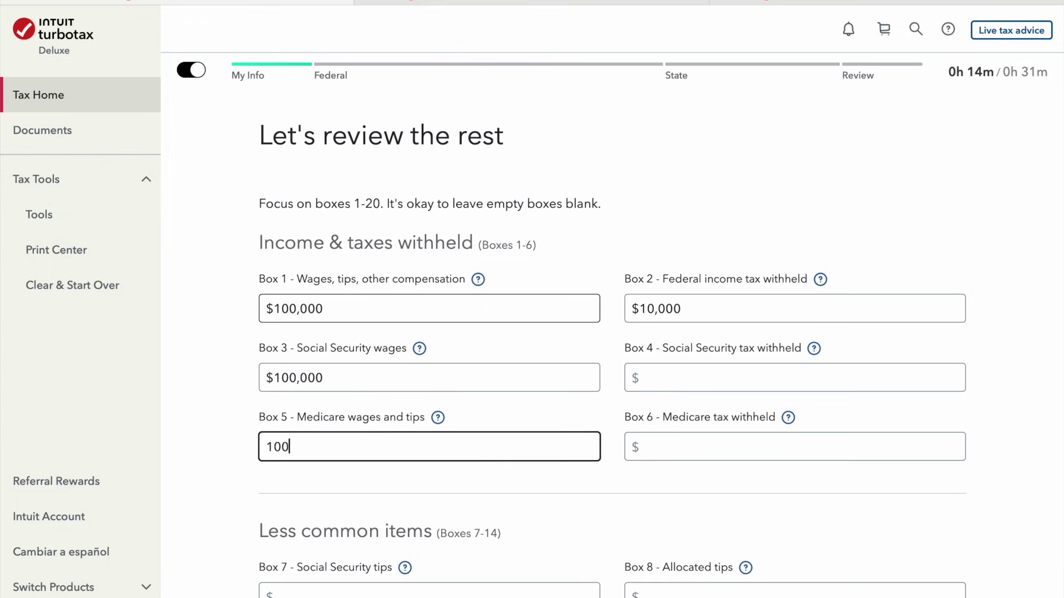
pyautogui.press('Tab')
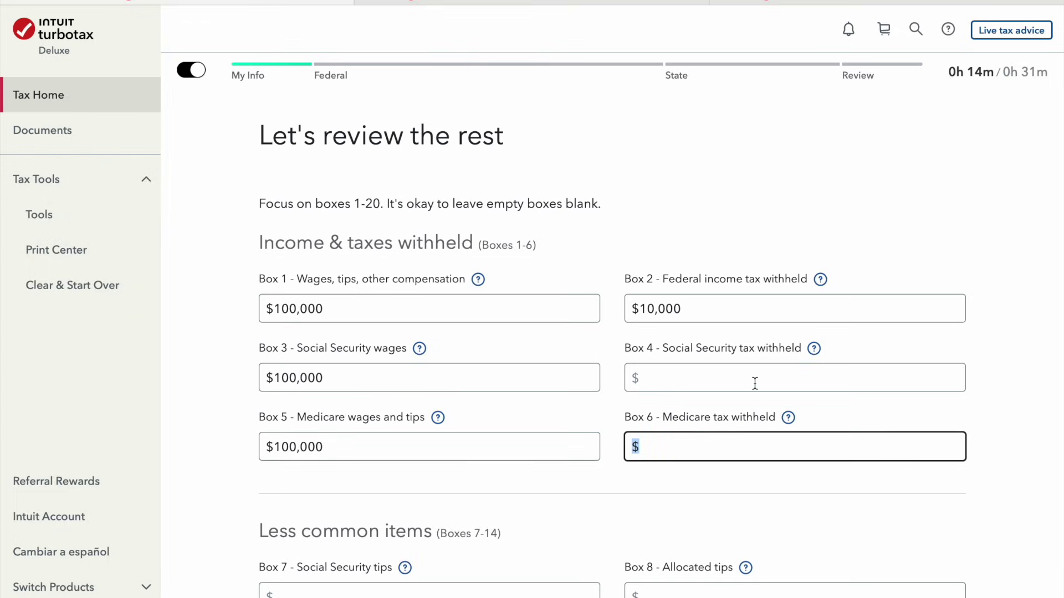
# Enter $6,200 Social Security tax in Box 4 and $1,200 Medicare tax in Box 6
pyautogui.click(755, 377)
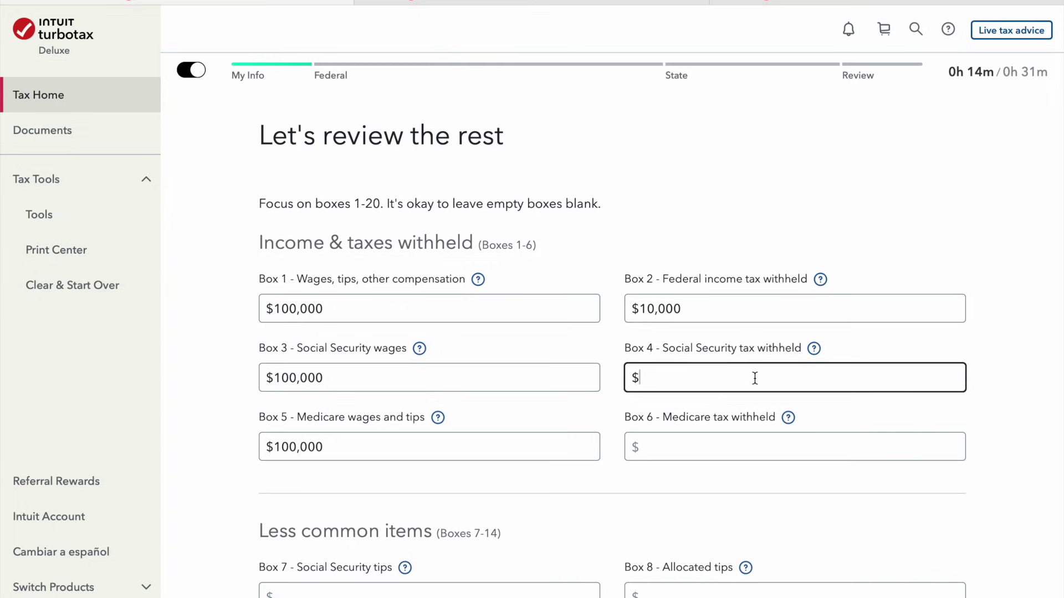
pyautogui.write('6,200')
pyautogui.press('Tab')
pyautogui.press('Tab')
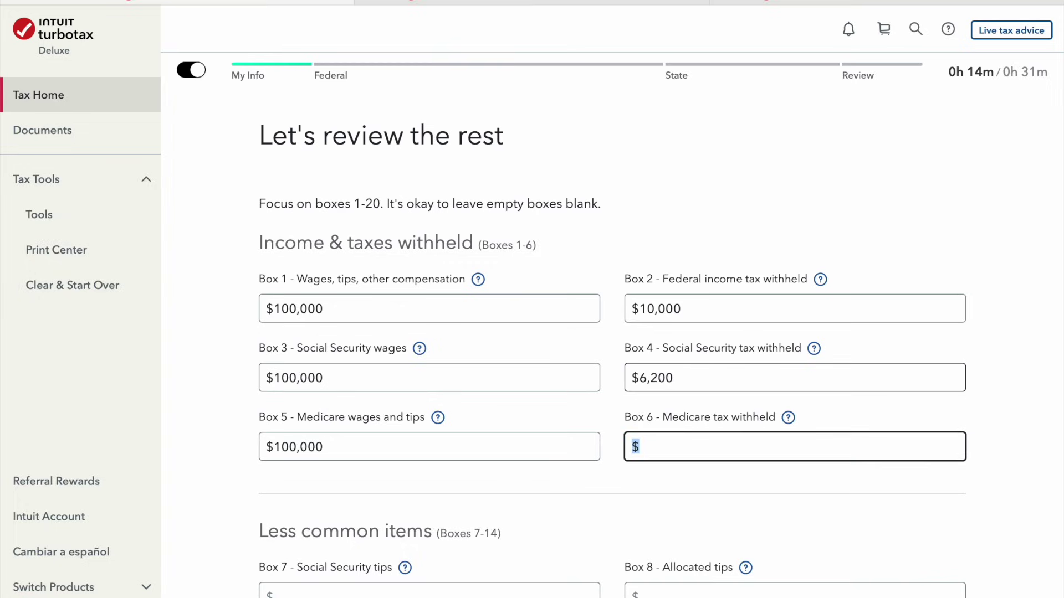
pyautogui.press('Tab')
pyautogui.hotkey('shift', 'Tab')
pyautogui.write('12')
pyautogui.press('Tab')
pyautogui.click(777, 438)
pyautogui.write('12000')
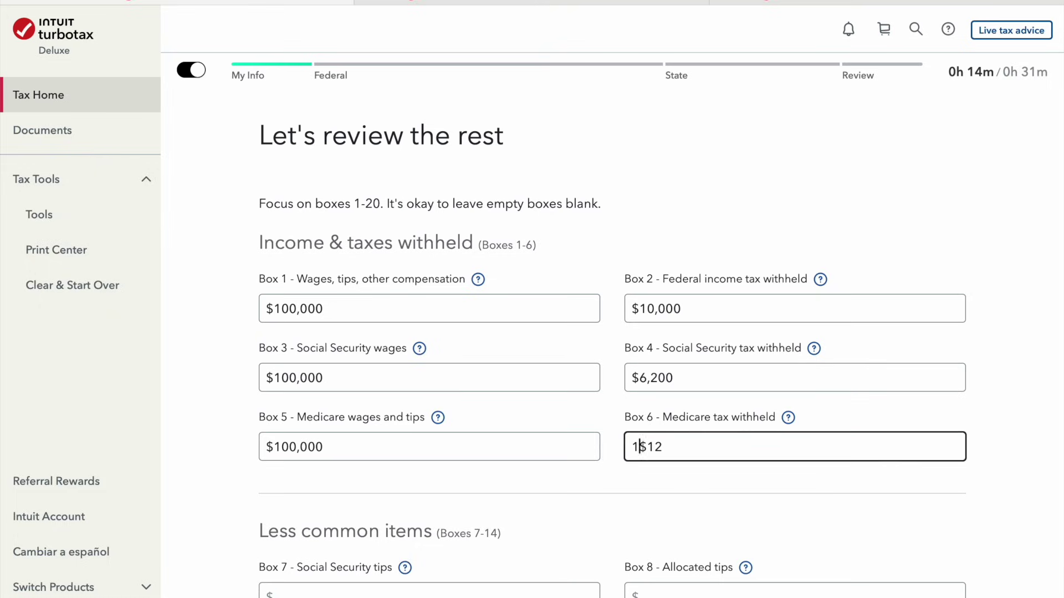
pyautogui.press('BackSpace')
pyautogui.press('BackSpace')
pyautogui.press('BackSpace')
pyautogui.press('BackSpace')
pyautogui.press('BackSpace')
pyautogui.write('0')
pyautogui.press('Tab')
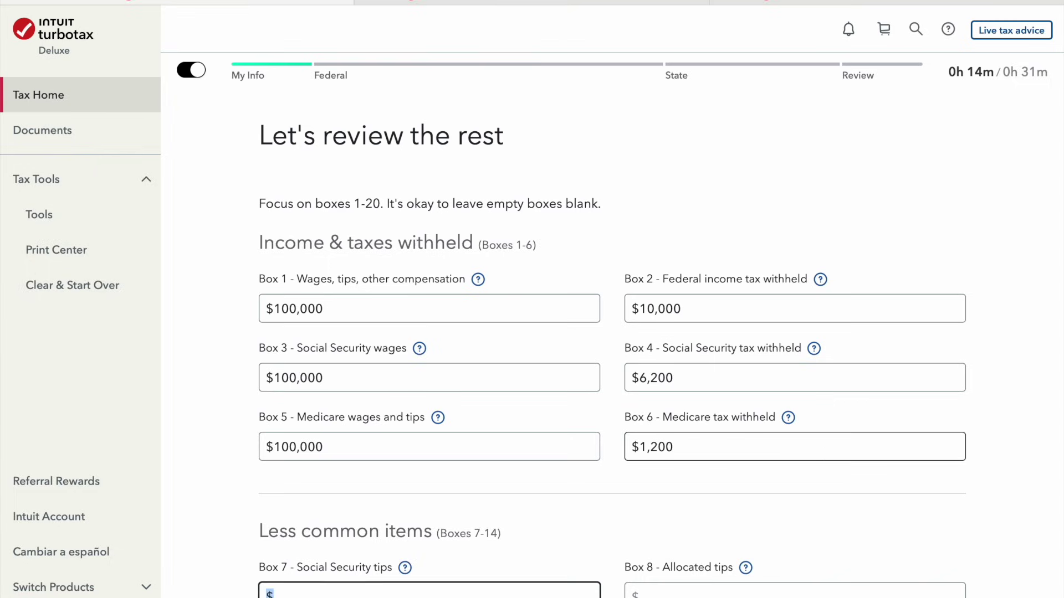
pyautogui.scroll(-3, 743, 492)
pyautogui.scroll(-3, 663, 335)
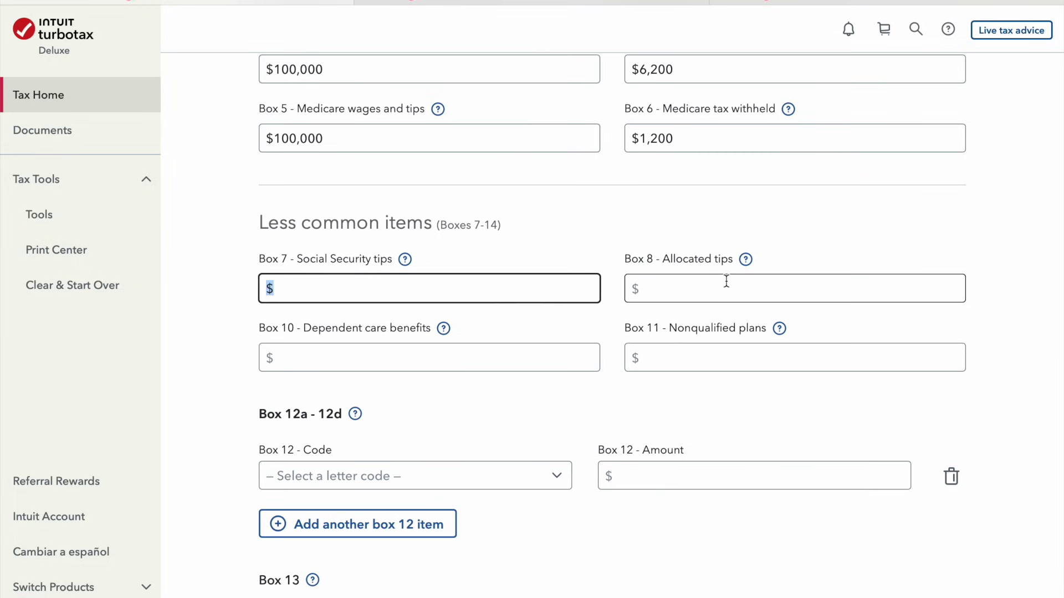
pyautogui.scroll(-2, 724, 277)
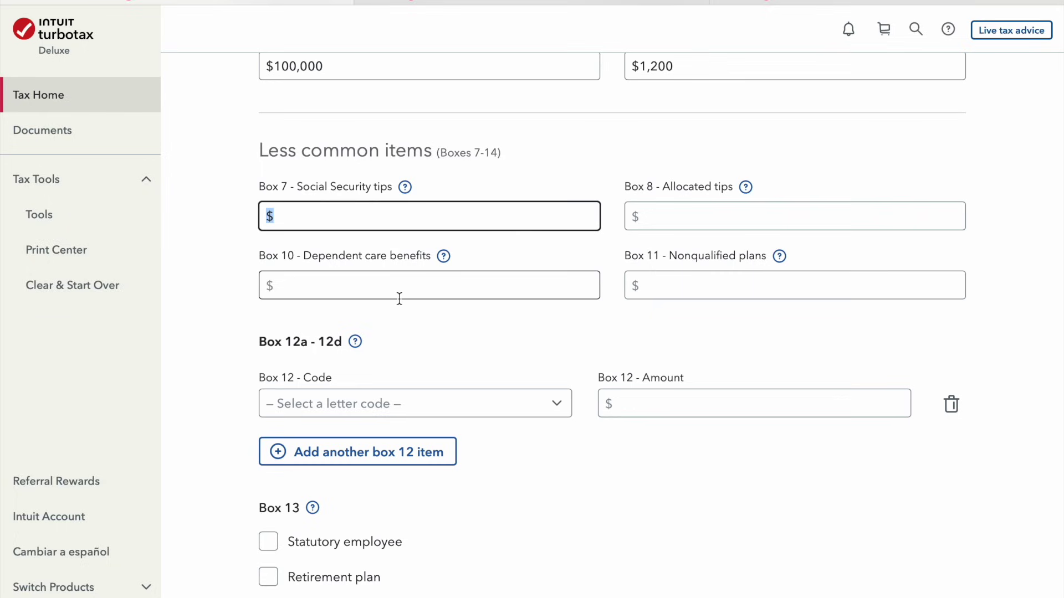
pyautogui.scroll(-2, 398, 298)
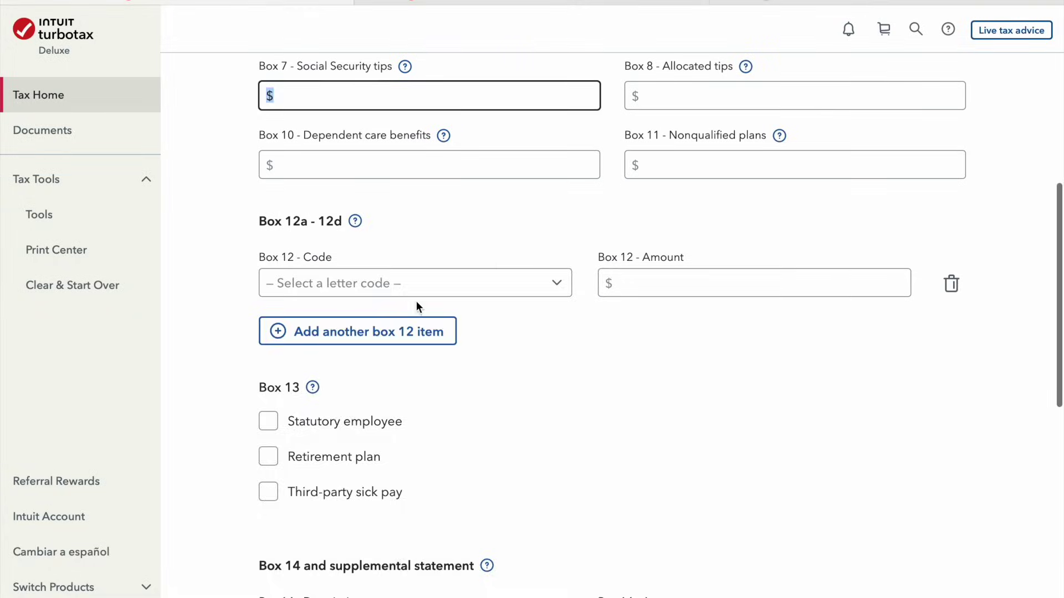
pyautogui.click(414, 286)
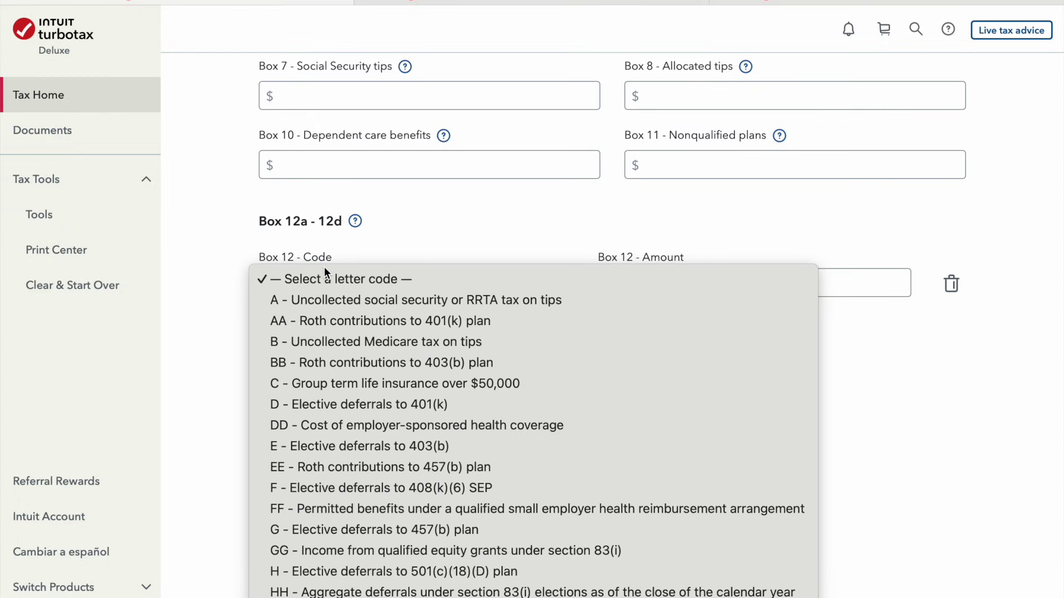
pyautogui.click(377, 231)
pyautogui.scroll(10, 595, 393)
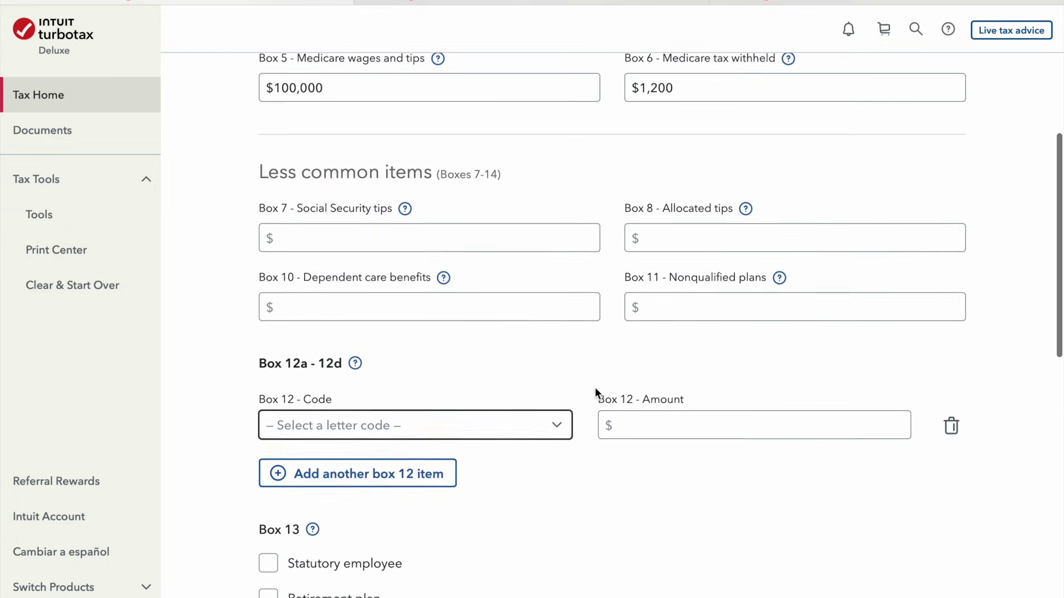
pyautogui.scroll(-5, 328, 320)
pyautogui.scroll(-4, 432, 356)
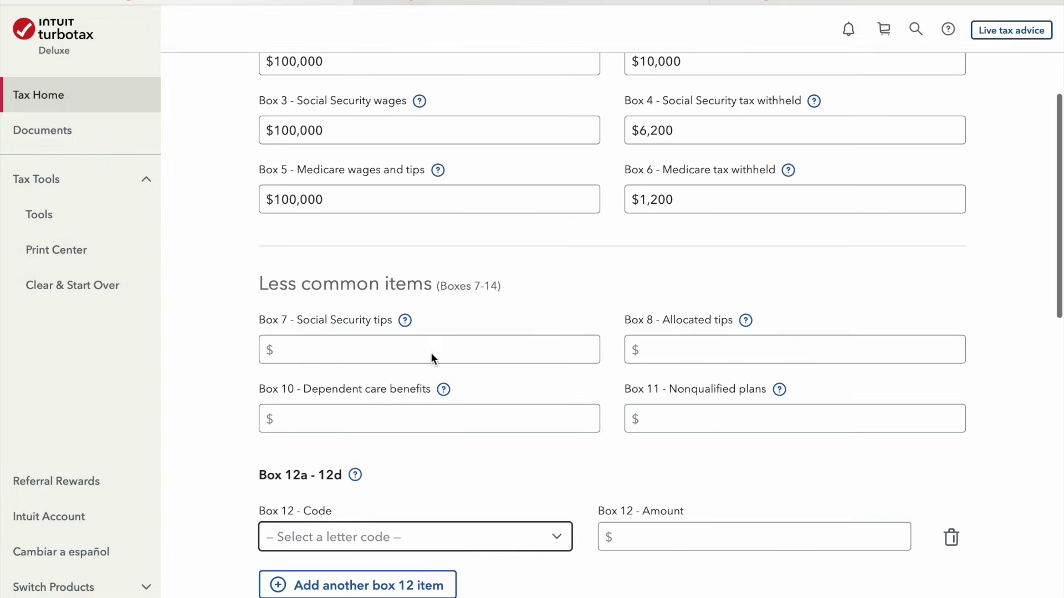
pyautogui.scroll(-2, 554, 447)
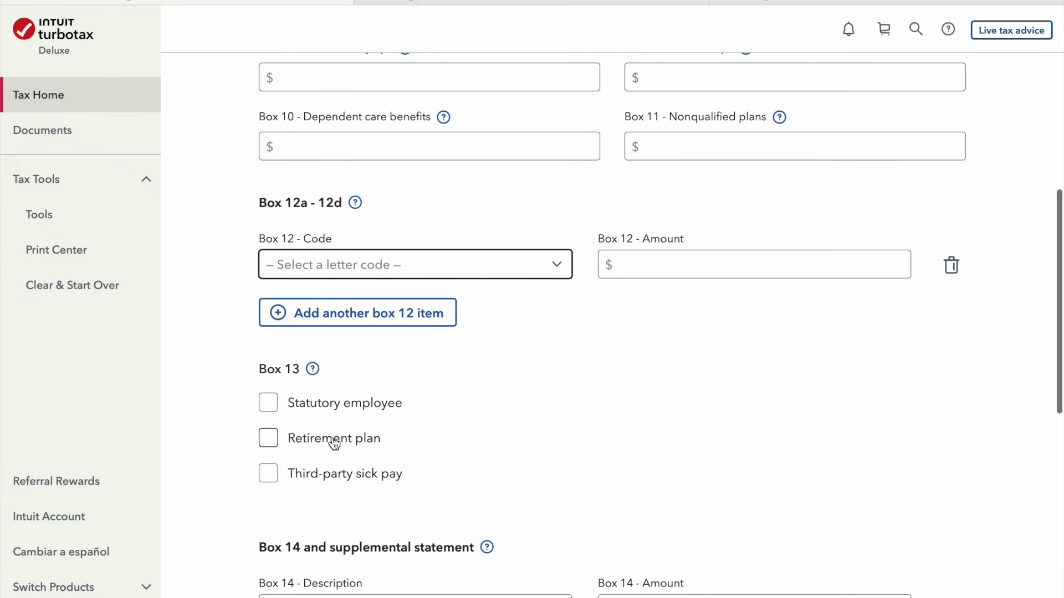
pyautogui.scroll(-3, 463, 463)
pyautogui.scroll(-3, 463, 463)
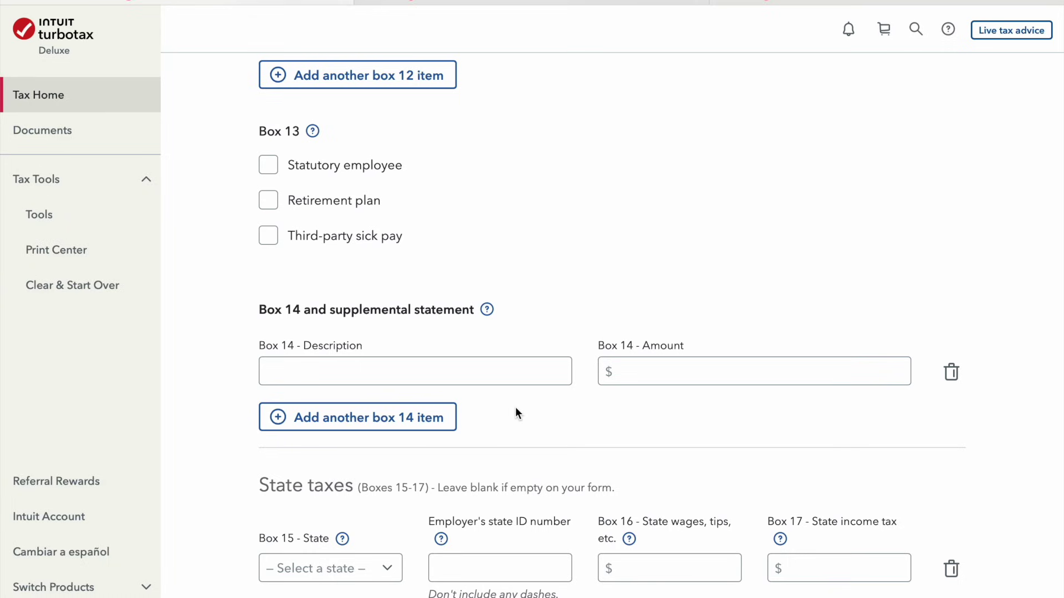
pyautogui.scroll(-2, 515, 413)
pyautogui.click(359, 468)
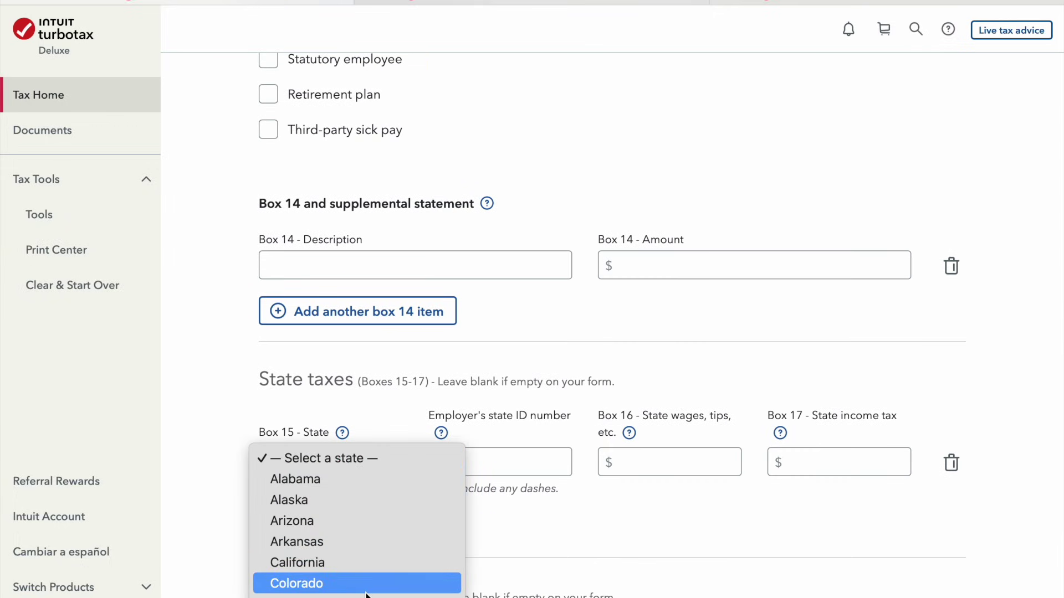
# Fill the W-2 state boxes: District of Columbia, the employer's state ID, $100,000 wages, $5,000 tax
pyautogui.click(365, 596)
pyautogui.click(527, 465)
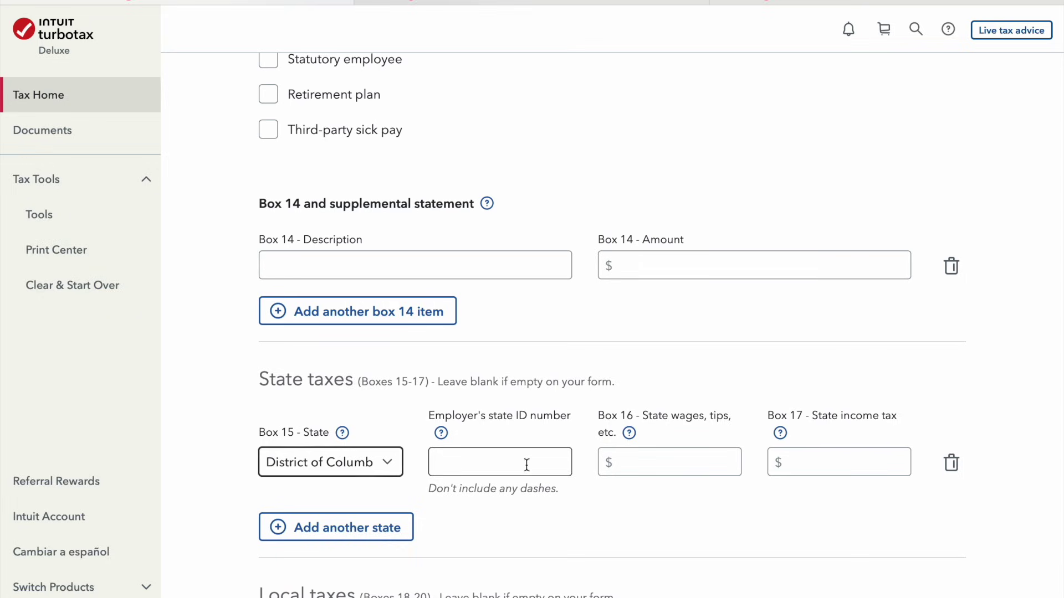
pyautogui.write('98765544537')
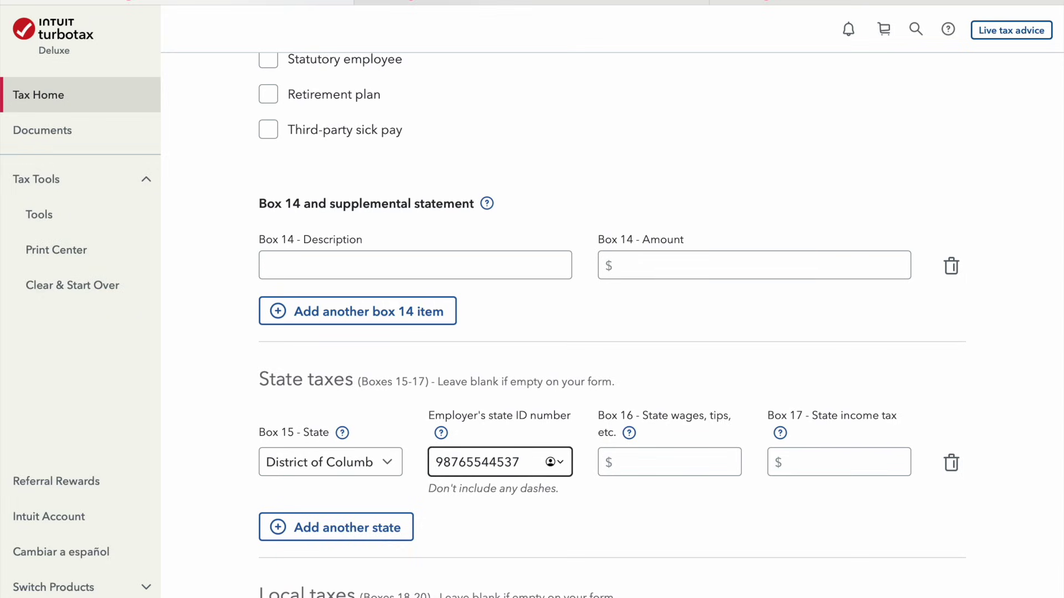
pyautogui.press('Tab')
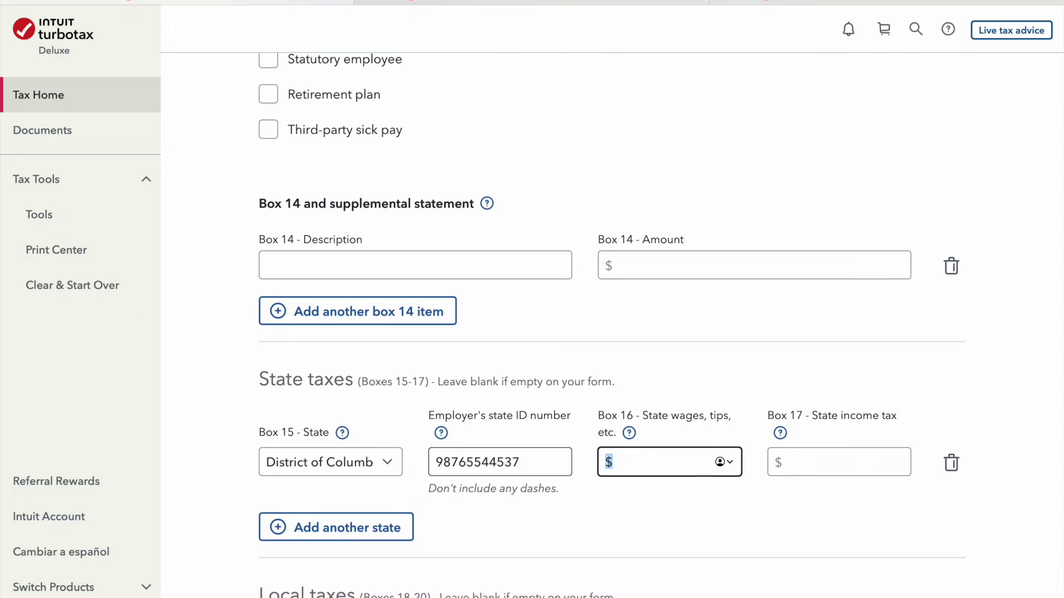
pyautogui.write('1000000')
pyautogui.press('Tab')
pyautogui.write('5000')
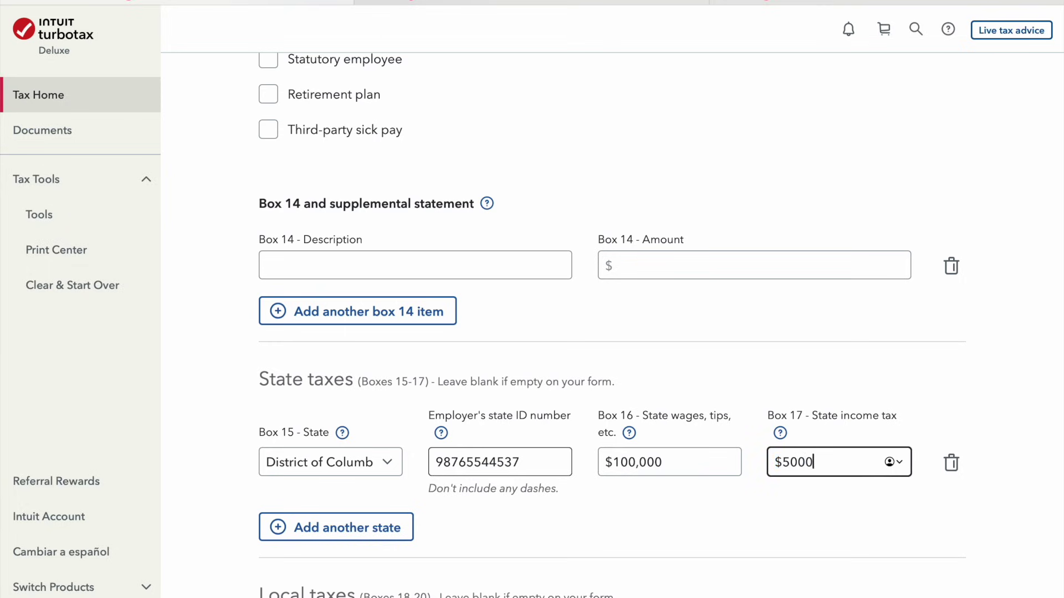
pyautogui.press('Tab')
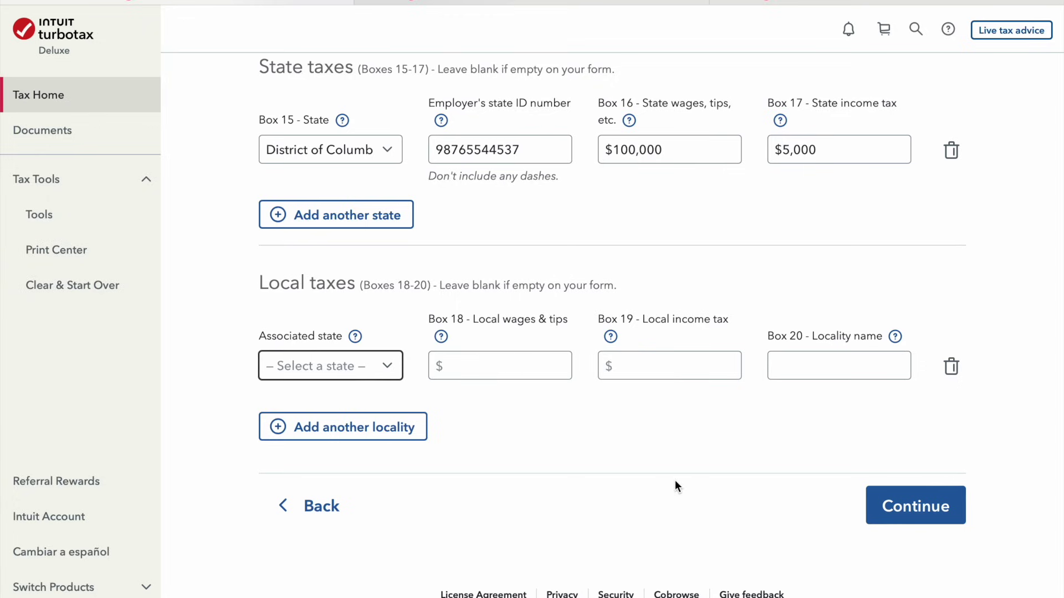
pyautogui.click(916, 504)
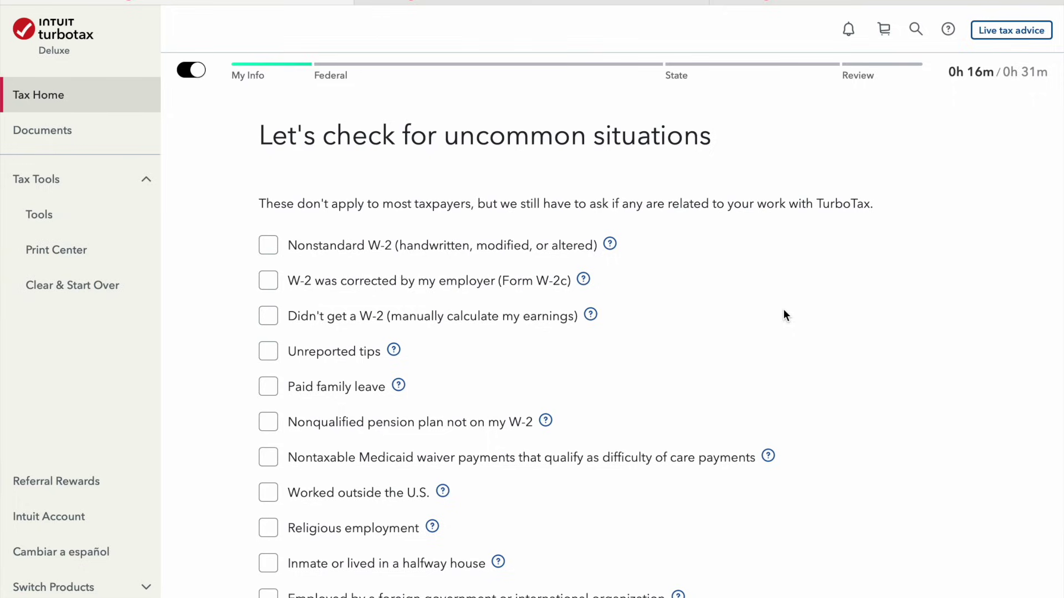
# Mark 'None of these apply to me' for uncommon W-2 situations and finish the W-2 summary
pyautogui.scroll(-1, 783, 310)
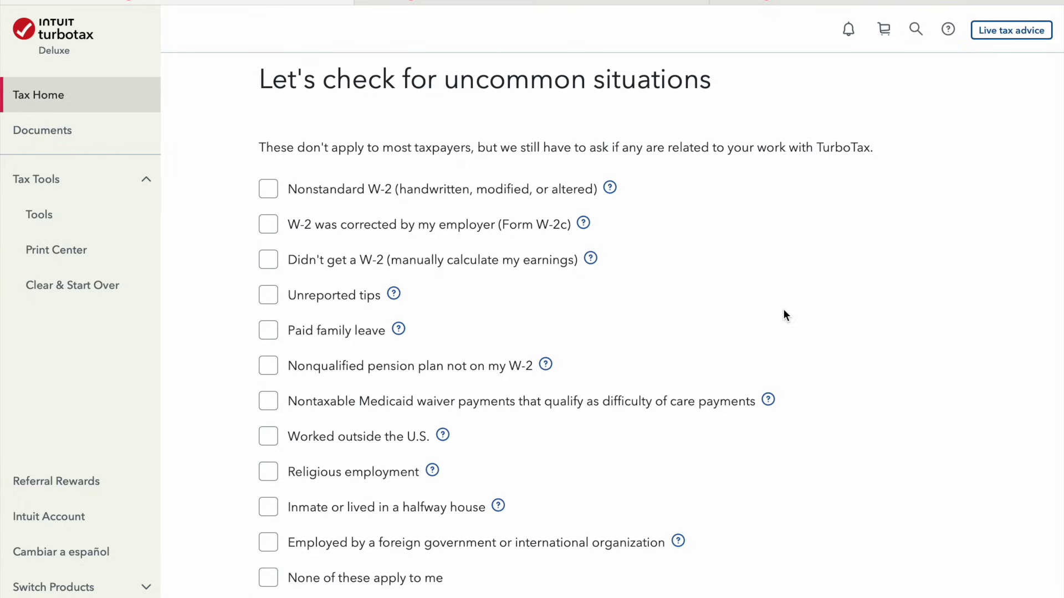
pyautogui.scroll(-2, 832, 556)
pyautogui.click(309, 479)
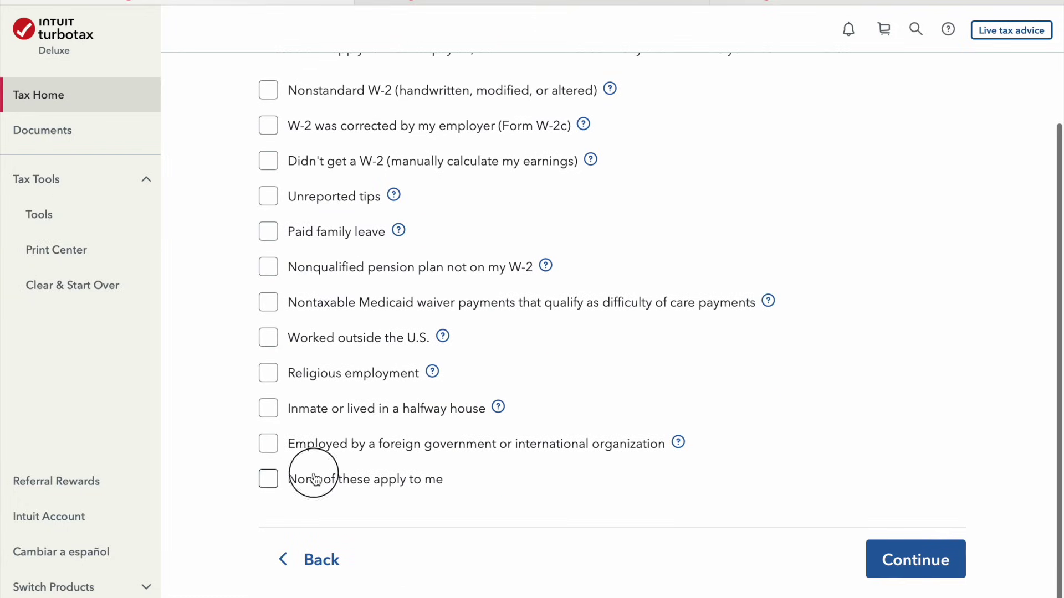
pyautogui.click(924, 545)
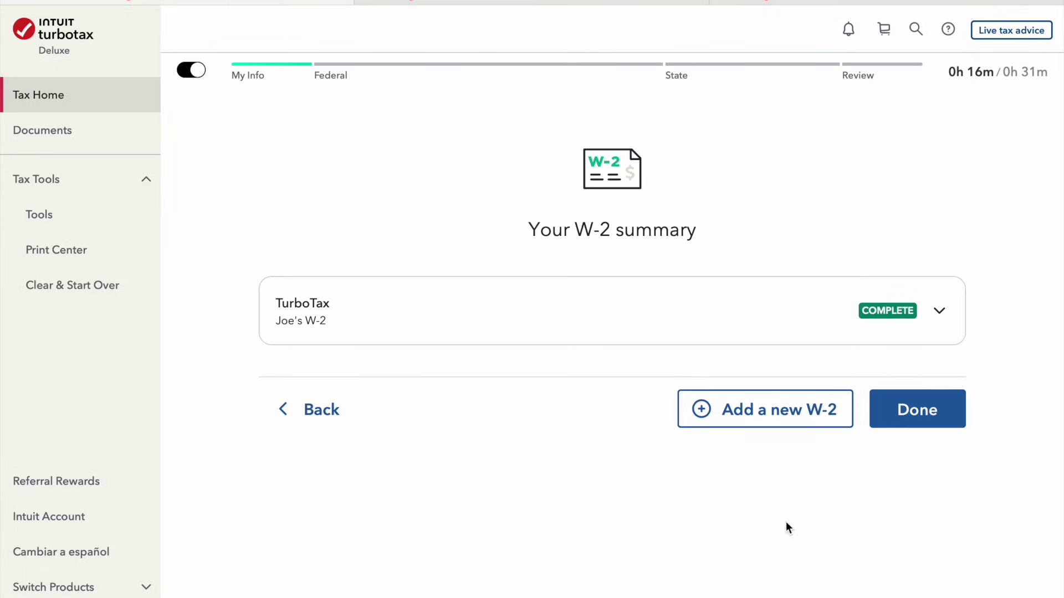
pyautogui.click(917, 410)
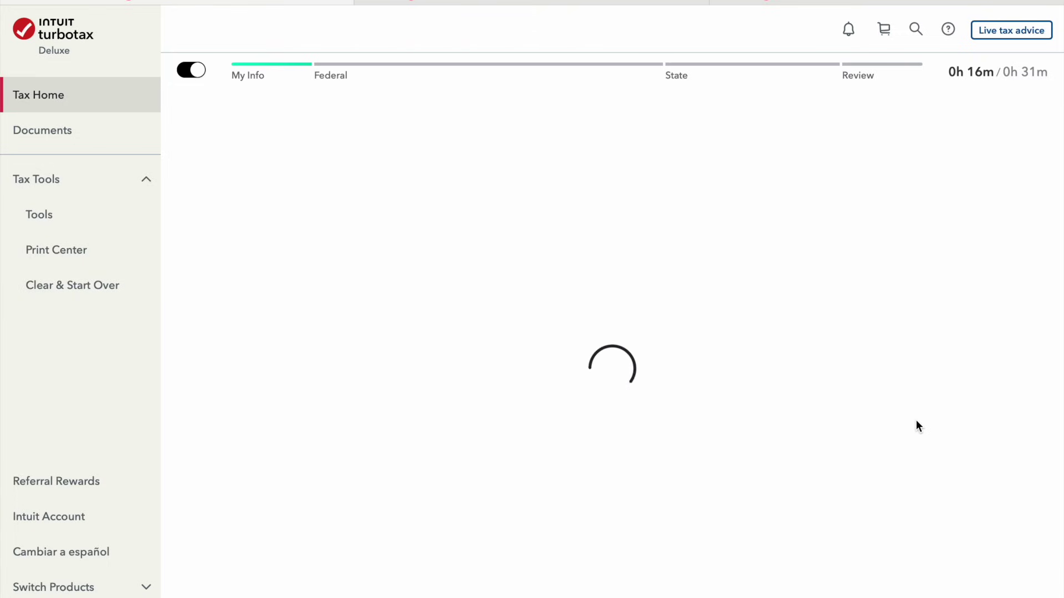
# Review the refund summary, glancing at the Child Tax Credit details, then continue to Tax Home
pyautogui.scroll(-1, 698, 328)
pyautogui.scroll(1, 698, 328)
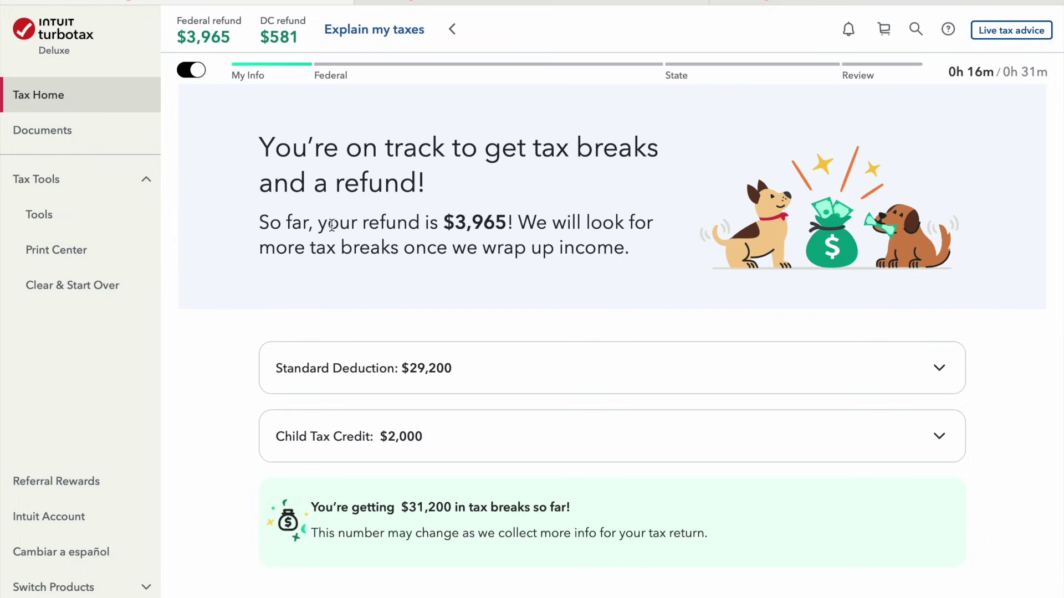
pyautogui.scroll(-2, 332, 224)
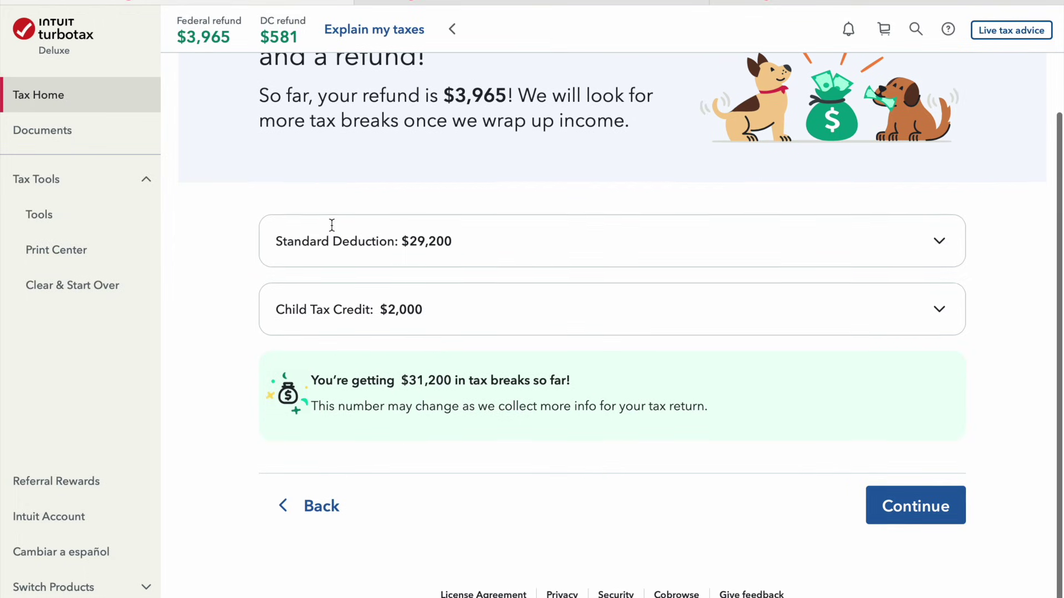
pyautogui.click(744, 303)
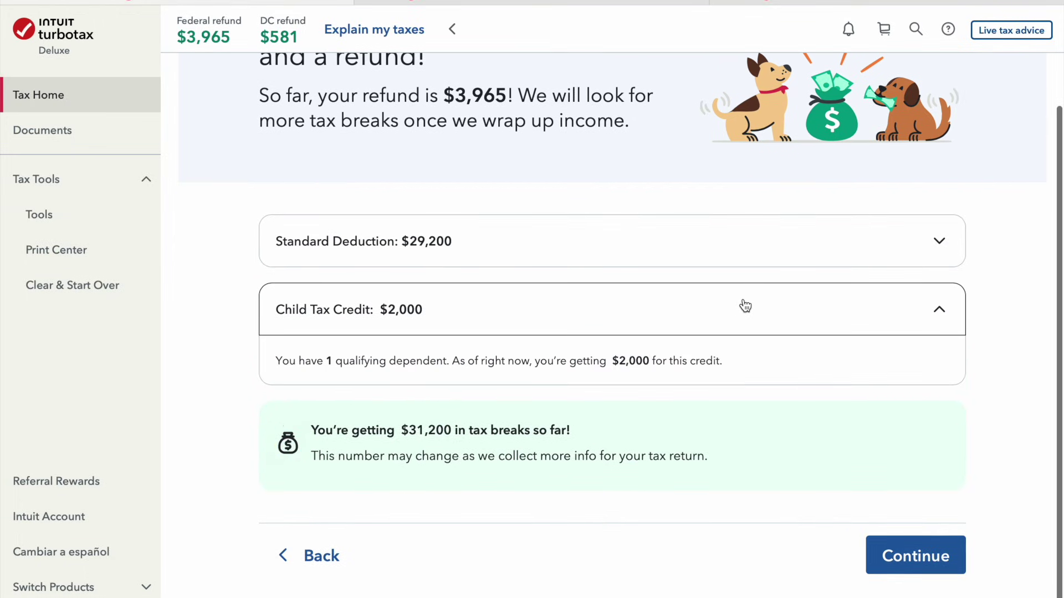
pyautogui.click(744, 303)
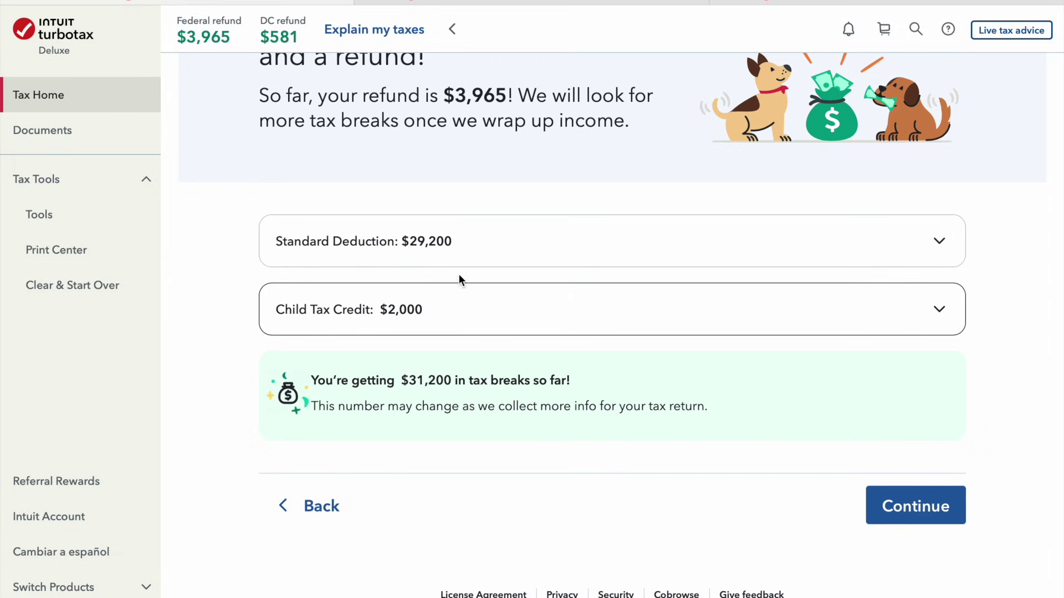
pyautogui.scroll(2, 482, 241)
pyautogui.scroll(-2, 482, 241)
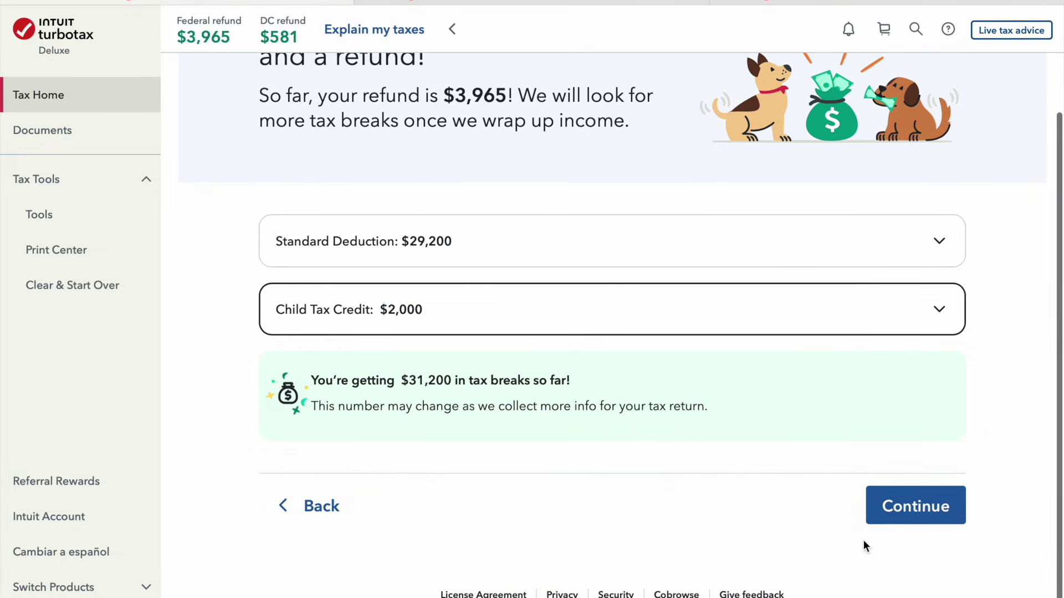
pyautogui.click(925, 515)
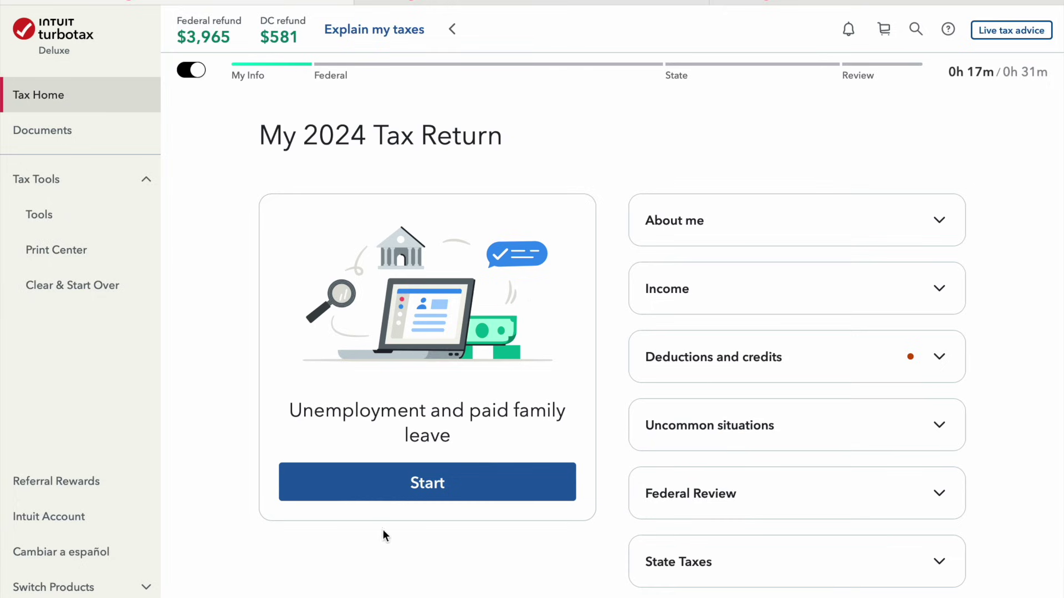
# Answer 'No, we didn't' for unemployment or paid leave benefits and No for repaying them
pyautogui.click(476, 498)
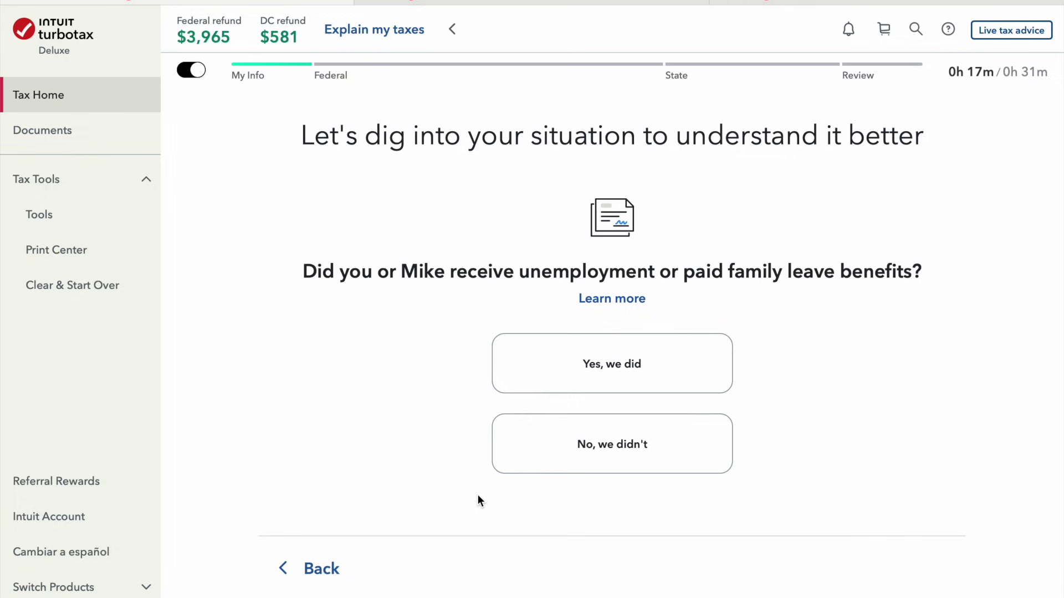
pyautogui.click(551, 475)
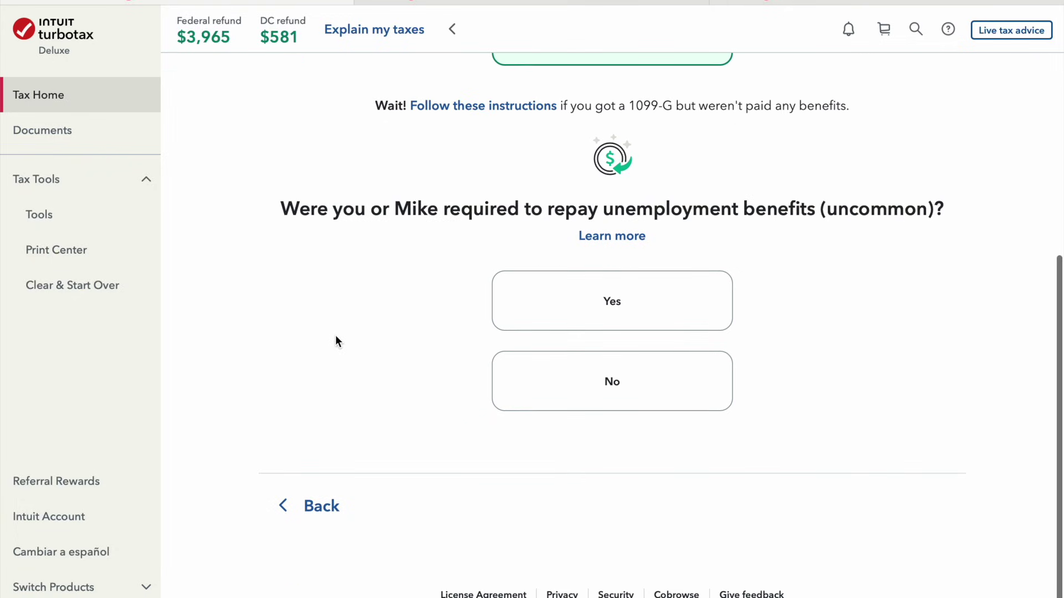
pyautogui.click(608, 403)
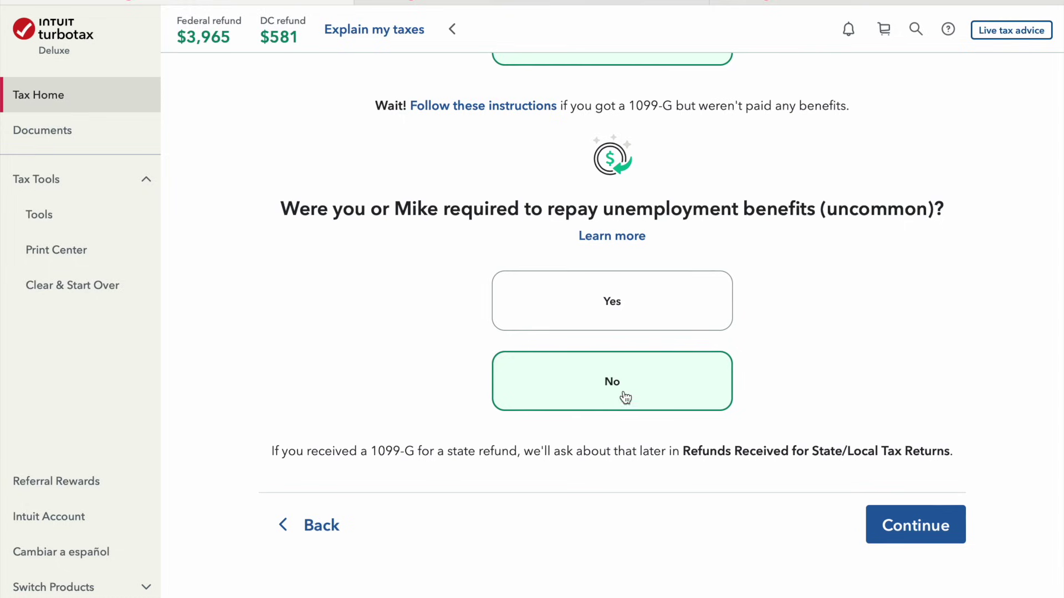
pyautogui.click(923, 525)
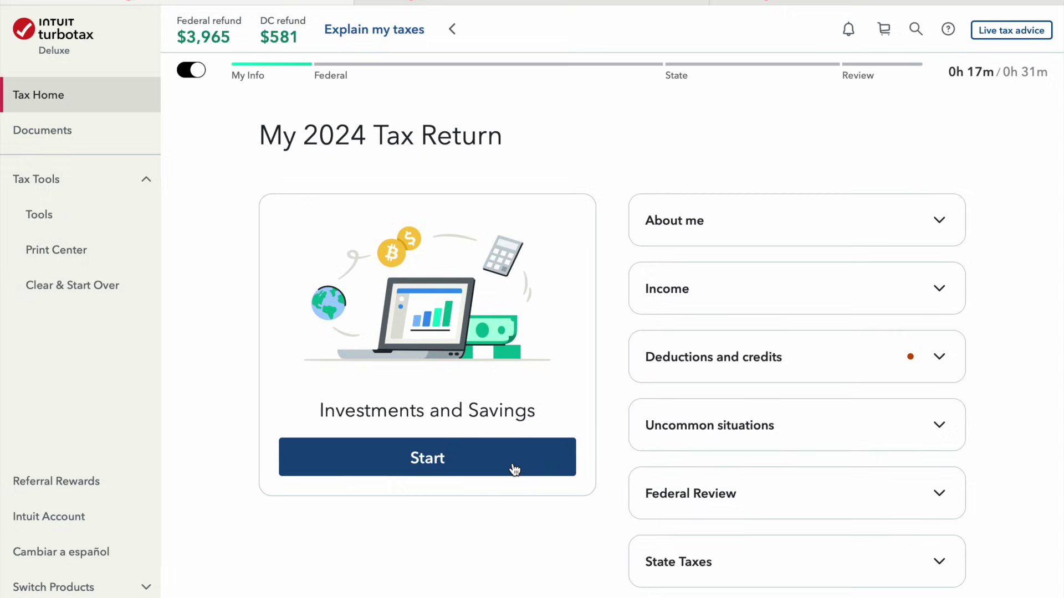
pyautogui.click(515, 468)
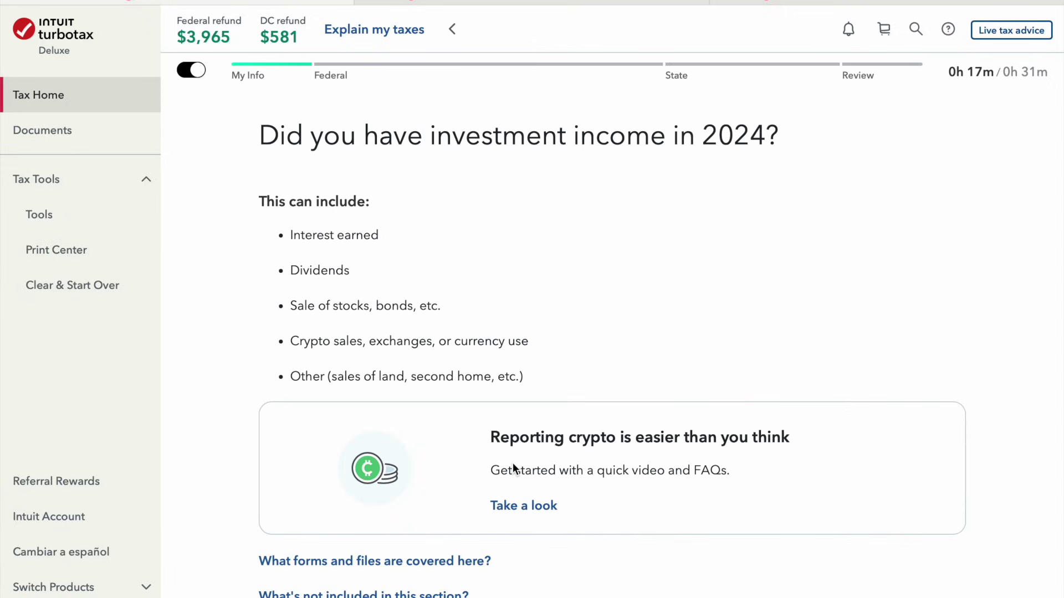
# Answer Yes to having investment income in 2024
pyautogui.scroll(-2, 513, 467)
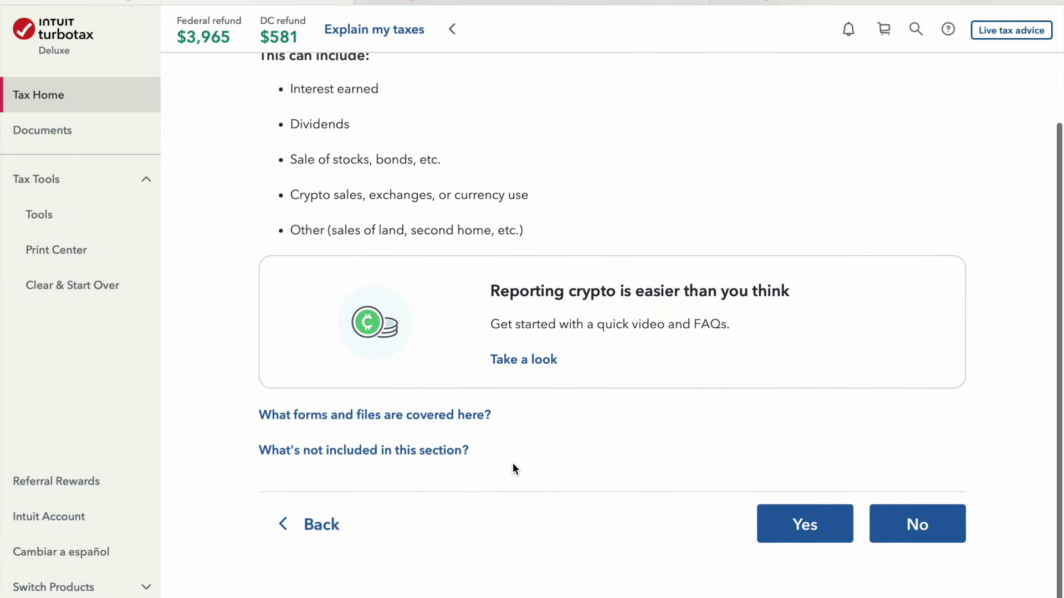
pyautogui.scroll(2, 513, 467)
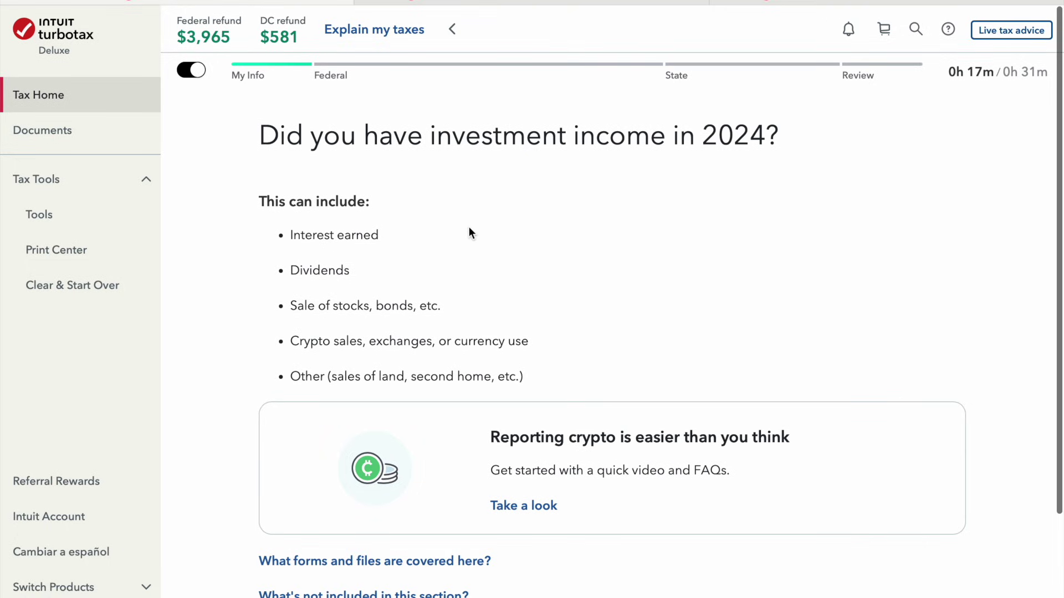
pyautogui.scroll(-3, 463, 219)
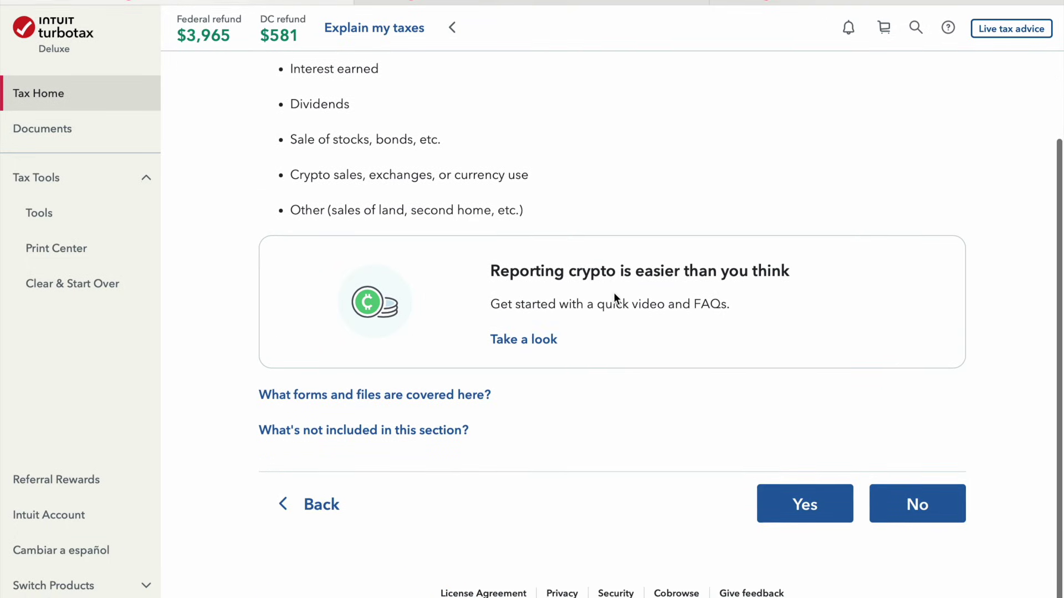
pyautogui.scroll(3, 784, 427)
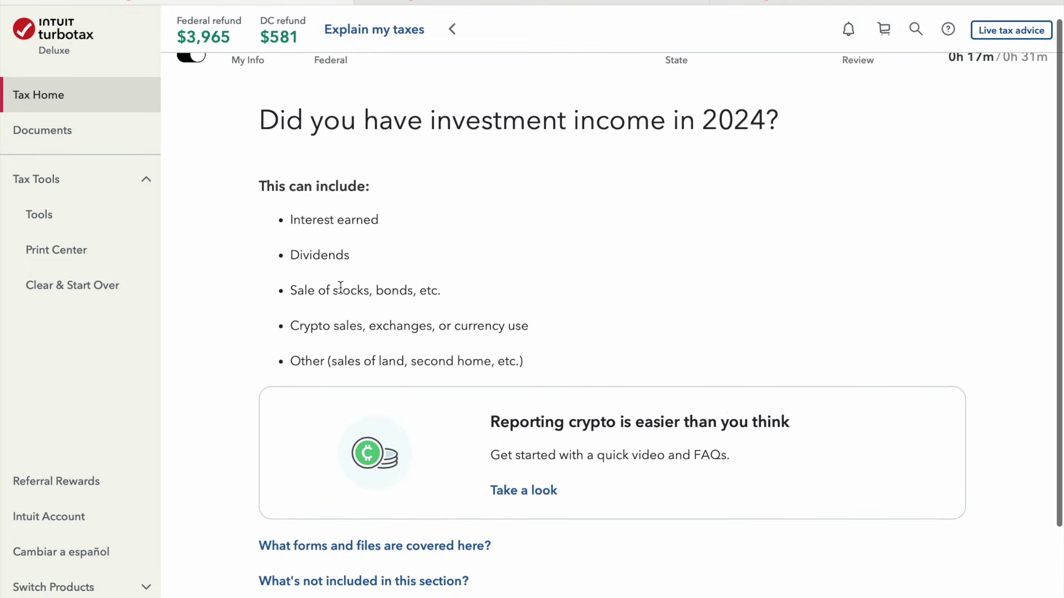
pyautogui.scroll(-3, 882, 441)
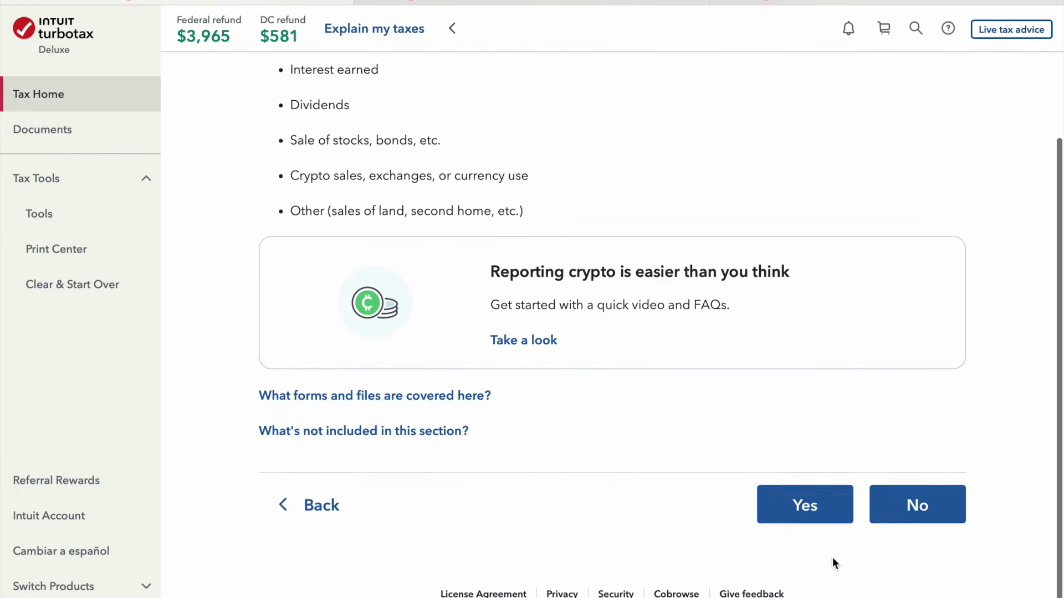
pyautogui.click(812, 506)
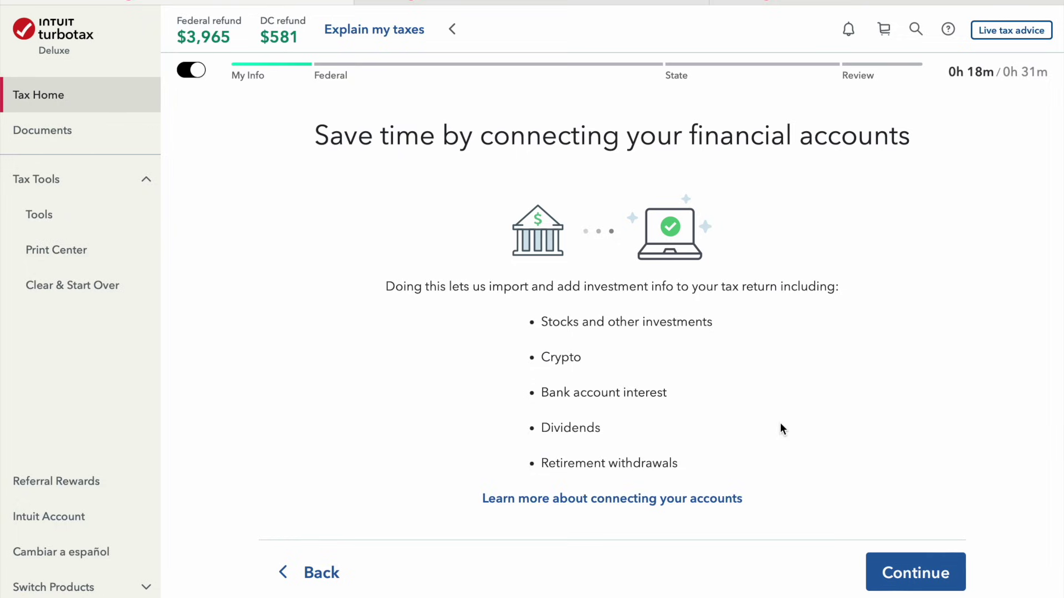
# Skip connecting accounts via 'Enter a different way' and pick Interest (1099-INT) as the investment type
pyautogui.click(930, 572)
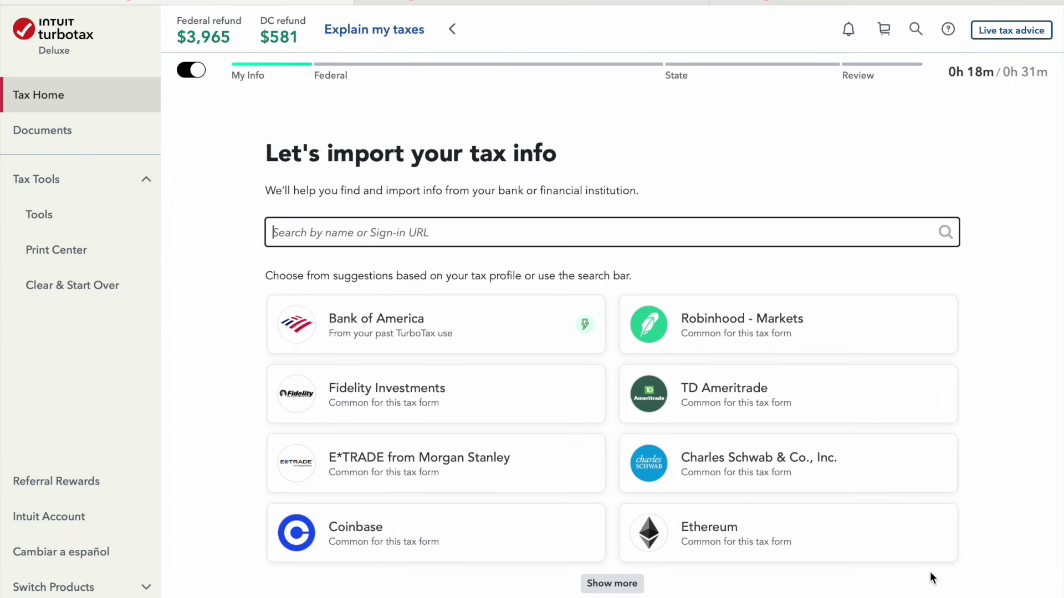
pyautogui.scroll(-3, 930, 571)
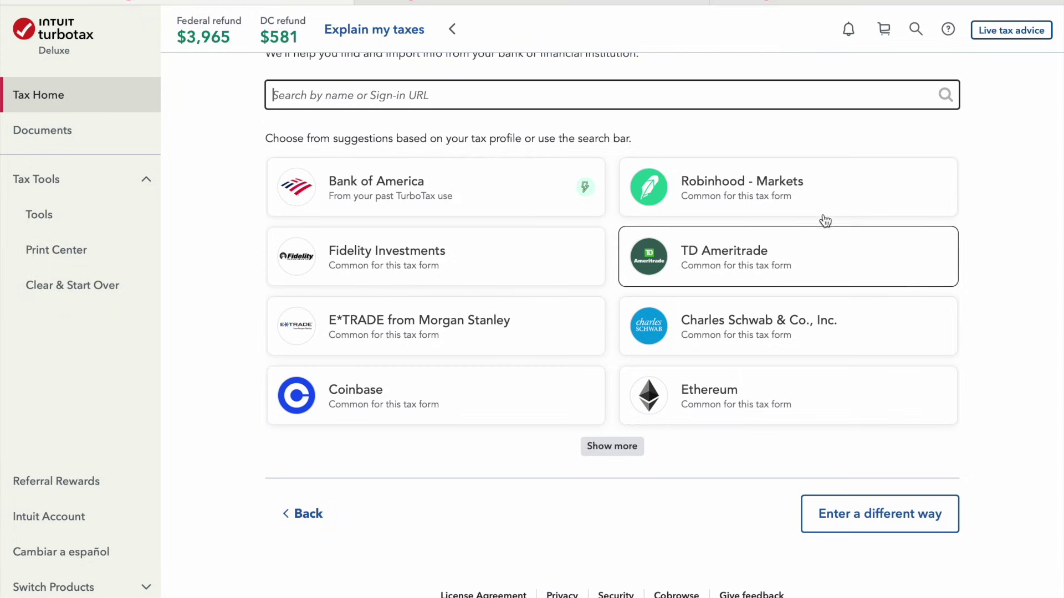
pyautogui.click(904, 524)
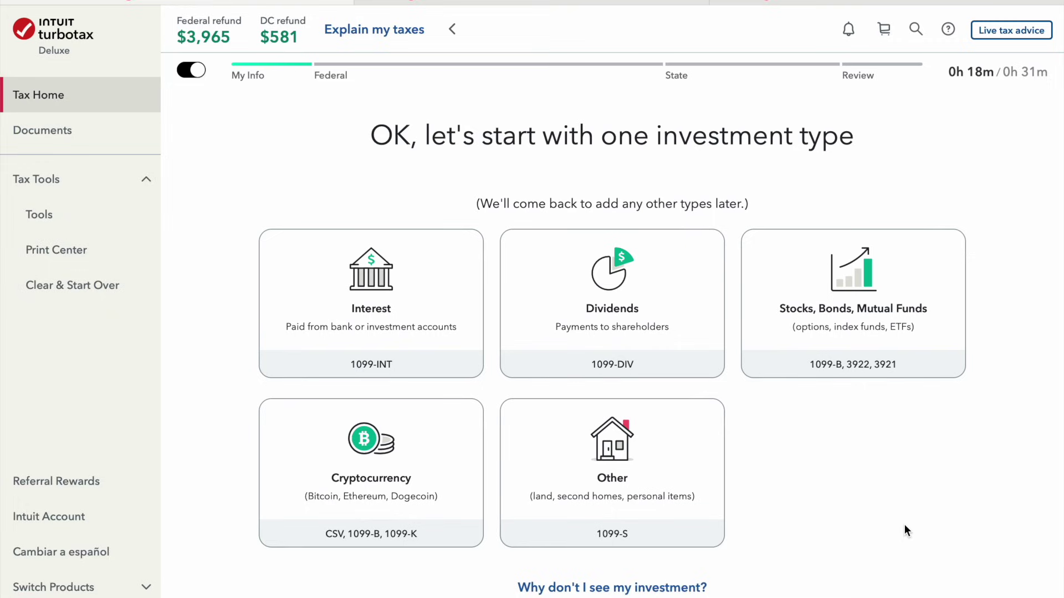
pyautogui.click(418, 285)
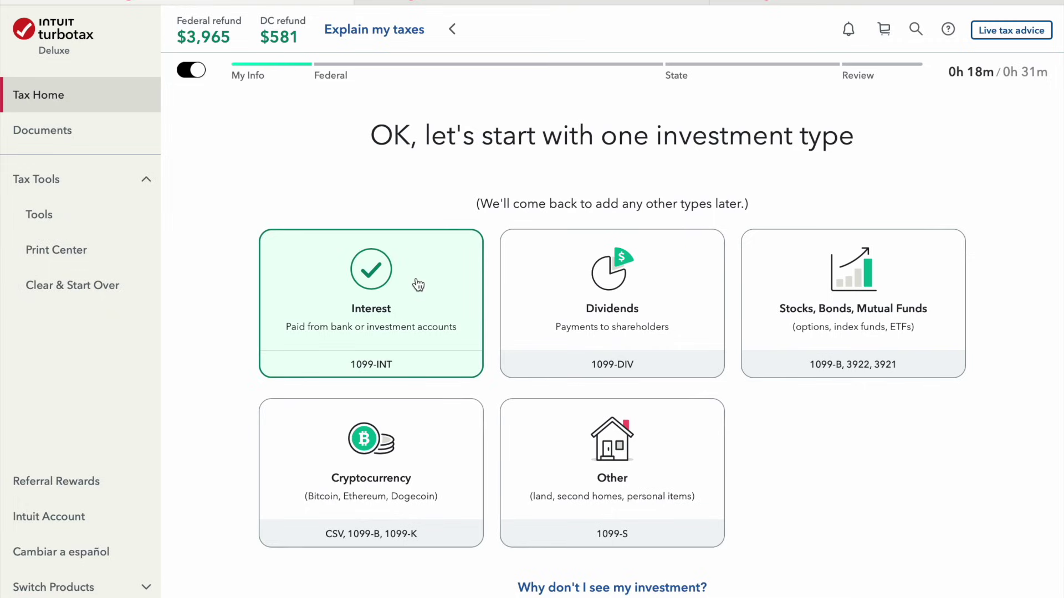
pyautogui.scroll(-3, 776, 566)
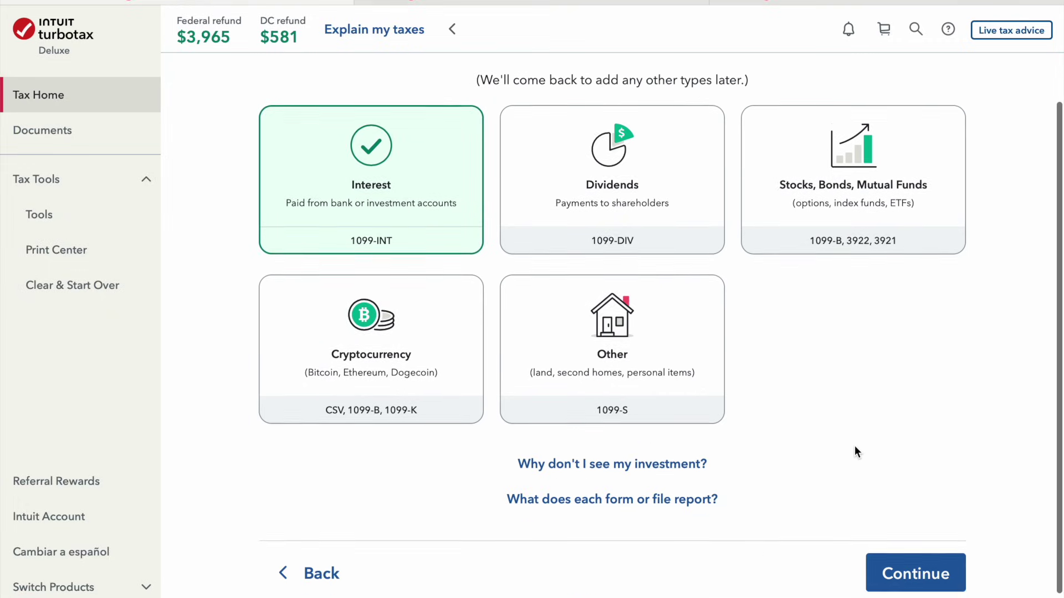
pyautogui.click(935, 519)
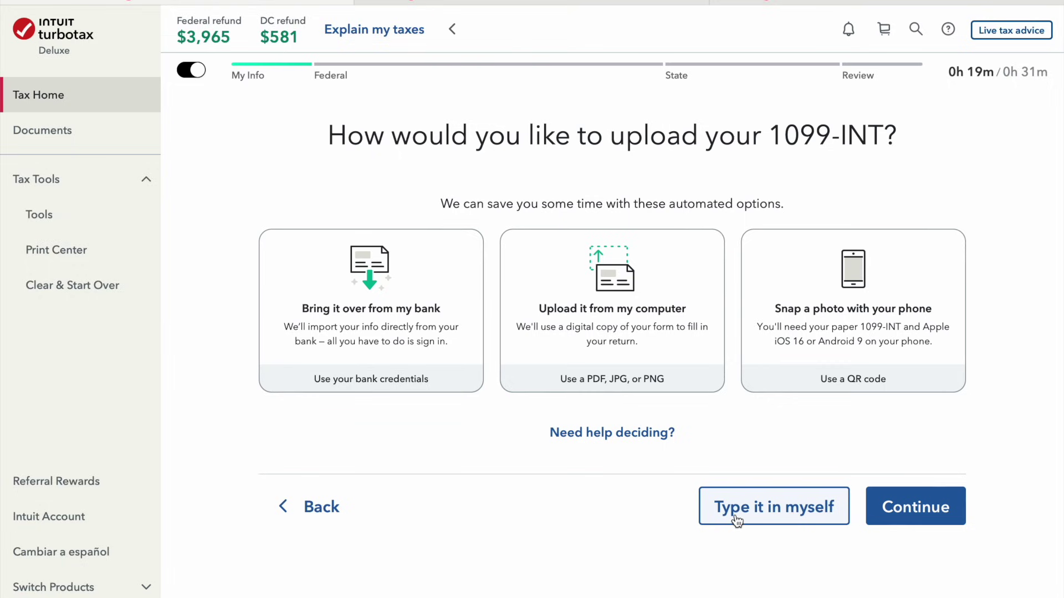
# Type in a 1099-INT by hand from Bank of America with $500 Box 1 interest
pyautogui.press('ctrl+super+d')
pyautogui.press('Escape')
pyautogui.click(734, 514)
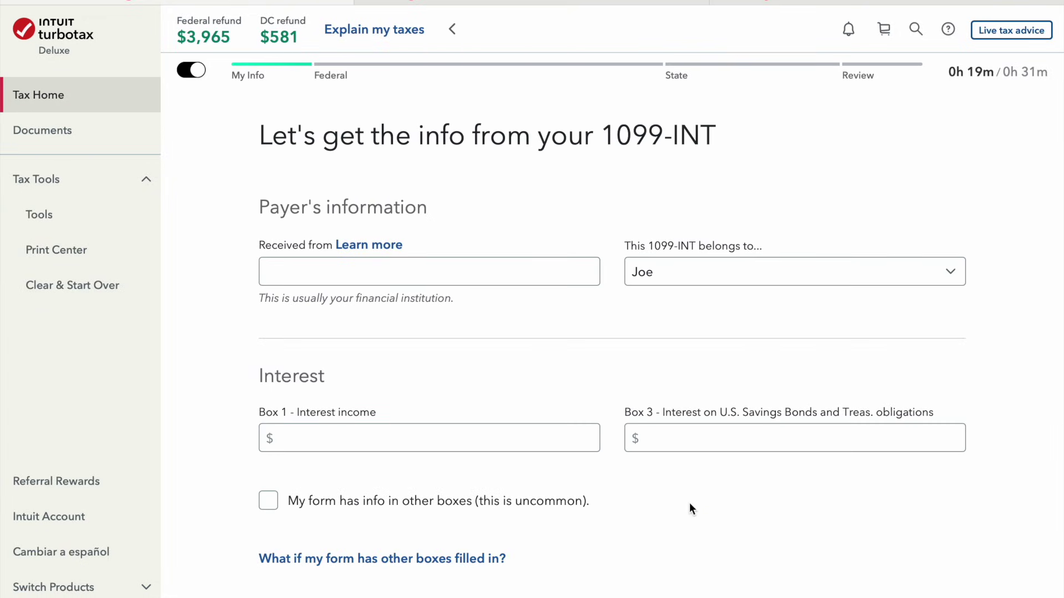
pyautogui.click(484, 261)
pyautogui.write('Bank of America')
pyautogui.click(795, 272)
pyautogui.press('Tab')
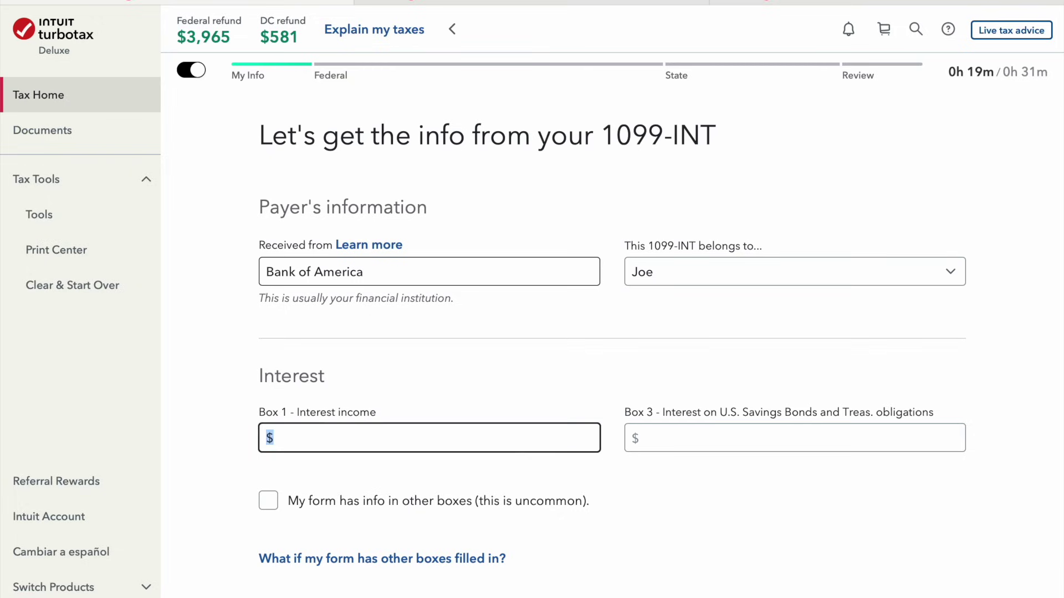
pyautogui.write('500')
pyautogui.press('Tab')
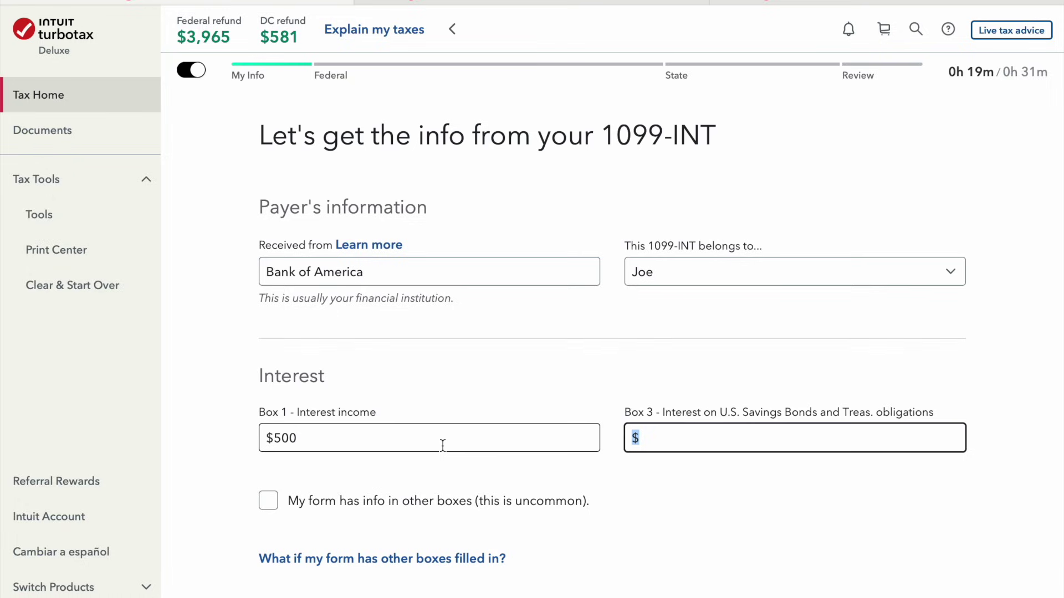
pyautogui.scroll(-3, 442, 445)
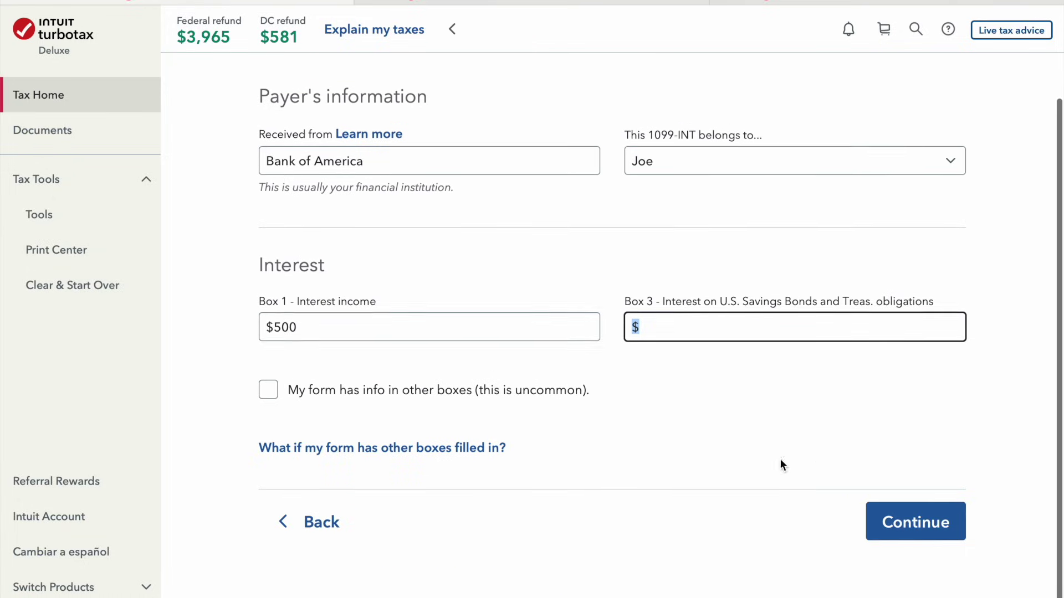
pyautogui.click(937, 526)
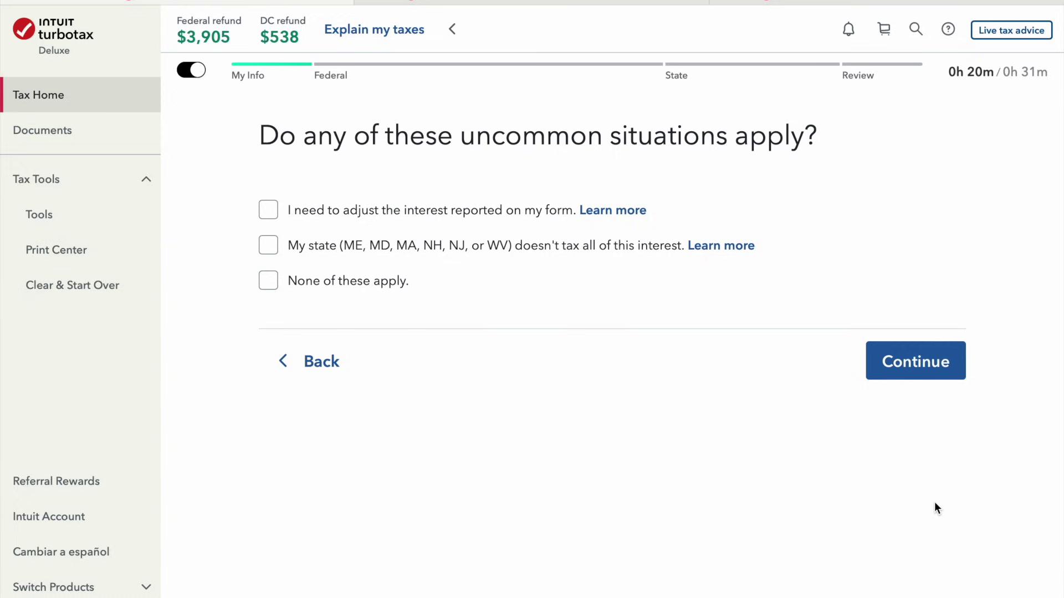
# Mark 'None of these apply' for the Bank of America interest and confirm the investment summary
pyautogui.click(368, 280)
pyautogui.click(887, 361)
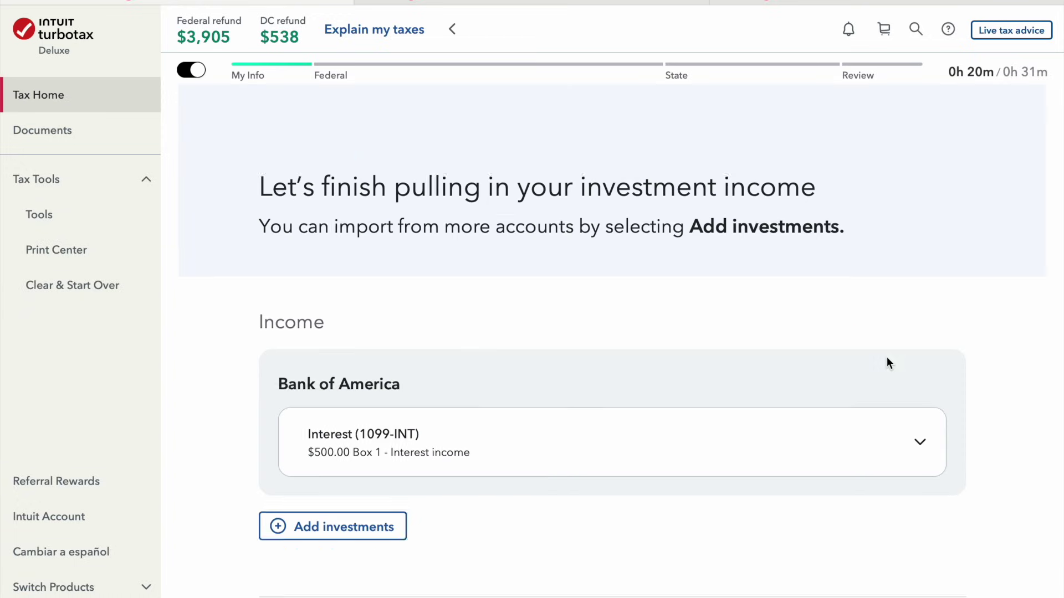
pyautogui.scroll(-3, 887, 360)
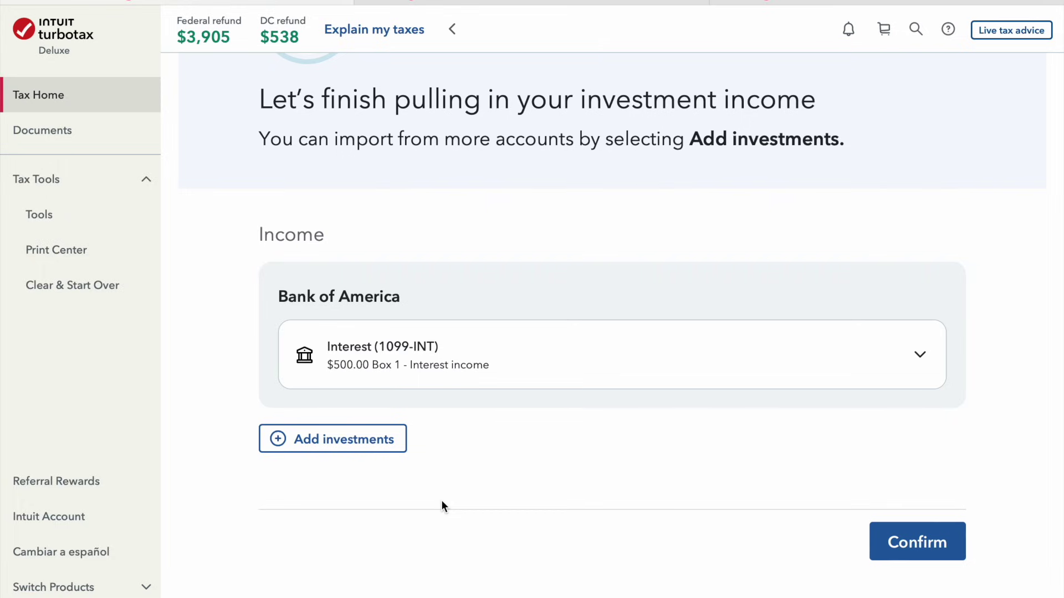
pyautogui.click(928, 543)
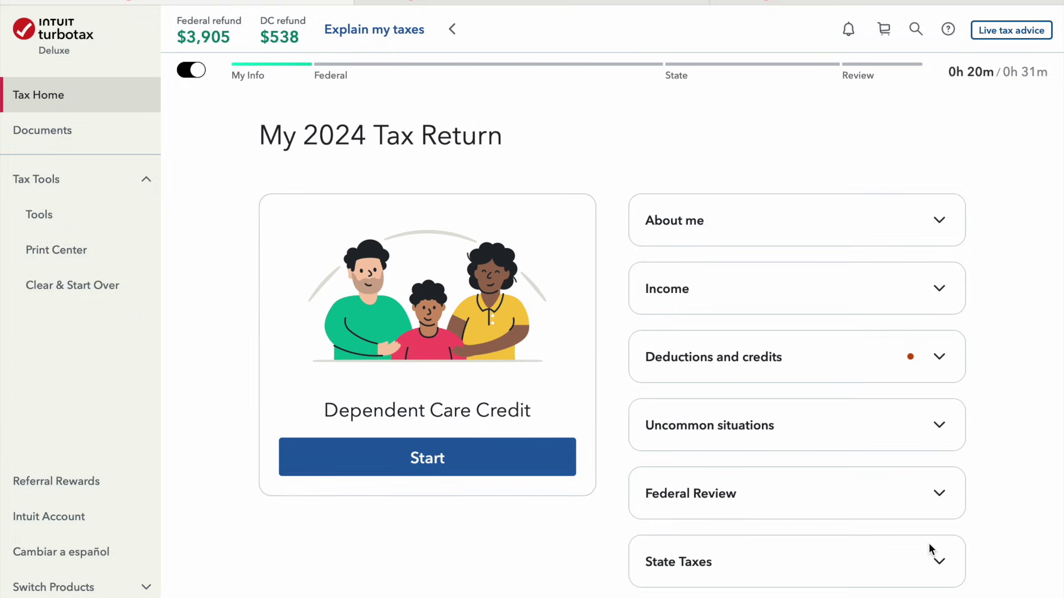
pyautogui.click(521, 467)
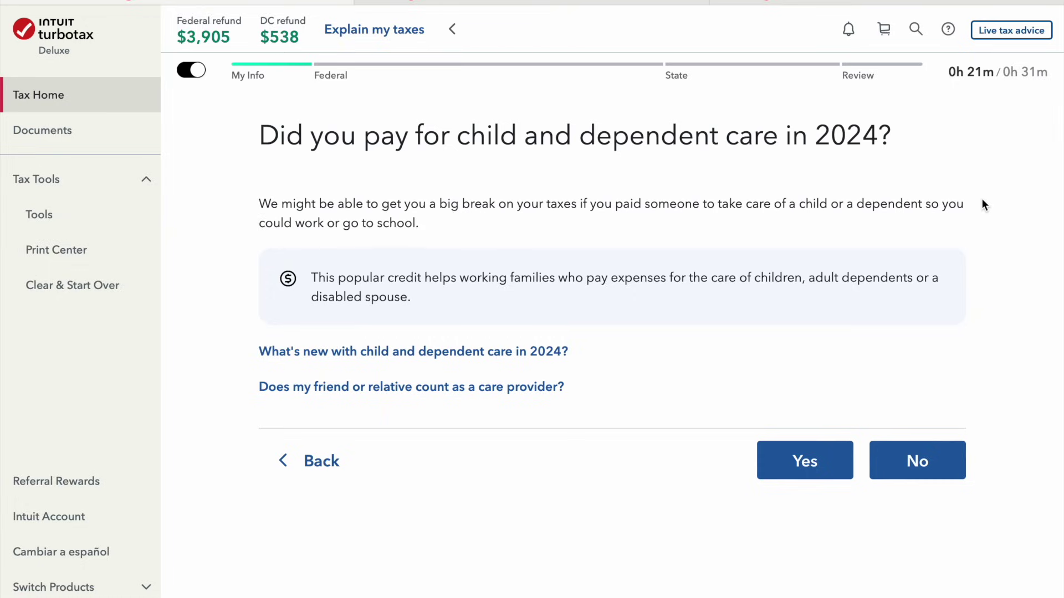
# Confirm paying for dependent care in 2024 and mark the second spouse as a full-time student
pyautogui.click(806, 462)
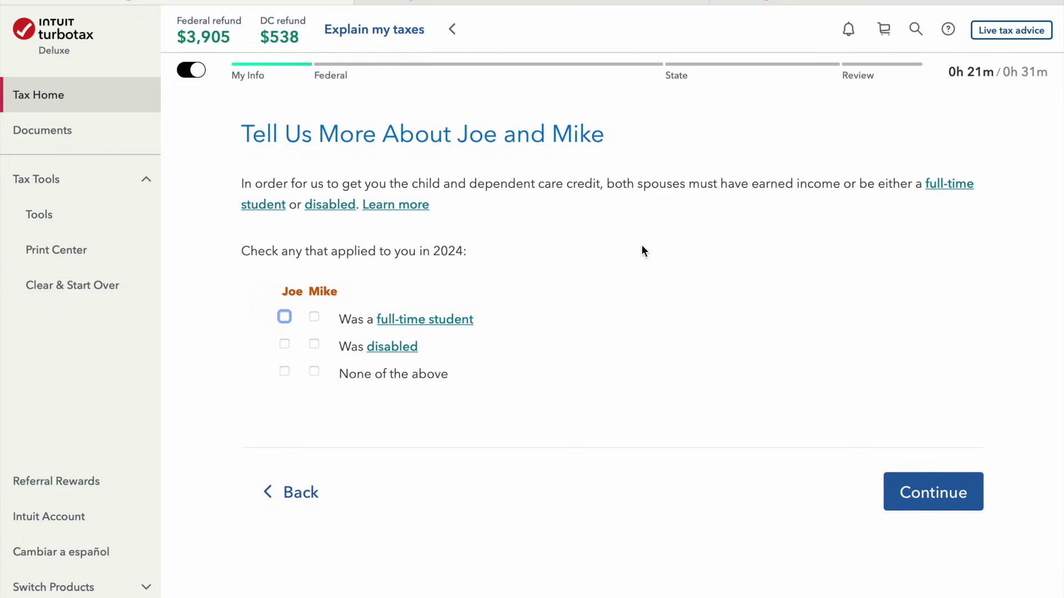
pyautogui.click(284, 371)
pyautogui.click(313, 371)
pyautogui.click(314, 317)
pyautogui.click(962, 499)
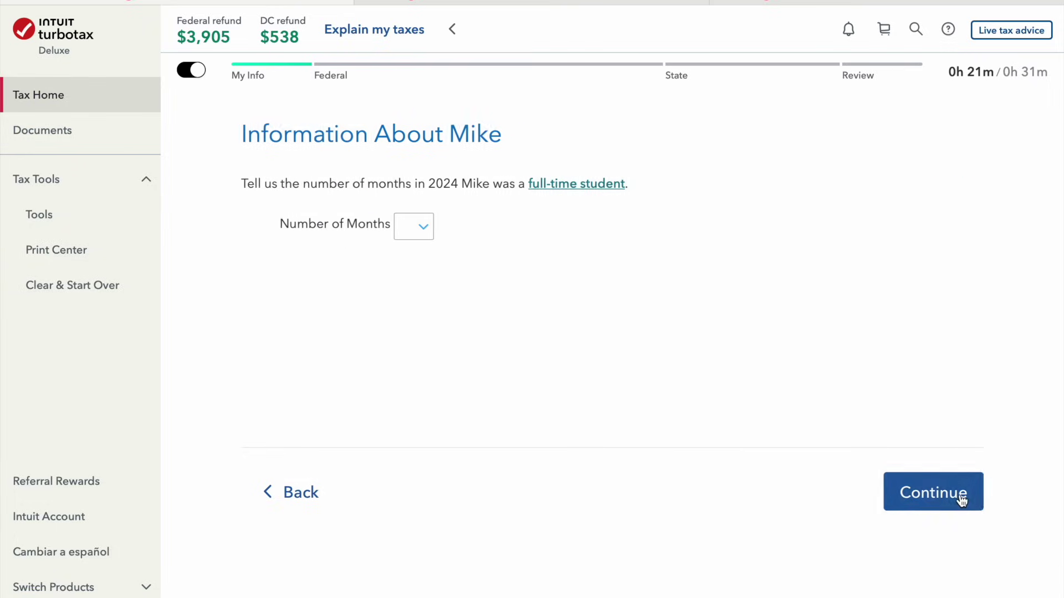
# Set the student period to 12 months and answer that the spouse didn't work while studying
pyautogui.click(423, 228)
pyautogui.click(417, 464)
pyautogui.click(920, 480)
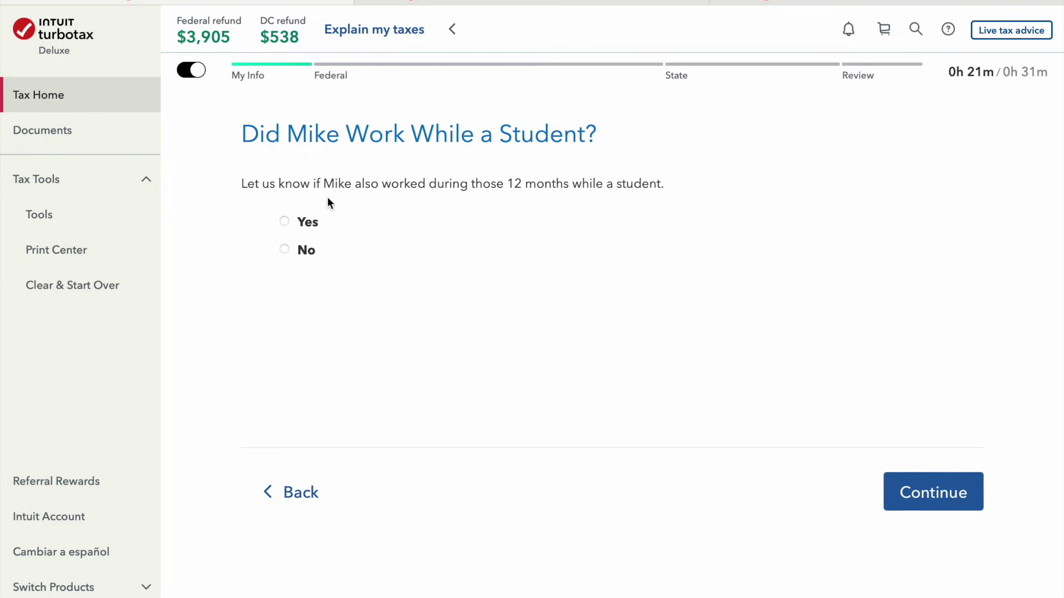
pyautogui.click(304, 251)
pyautogui.click(969, 491)
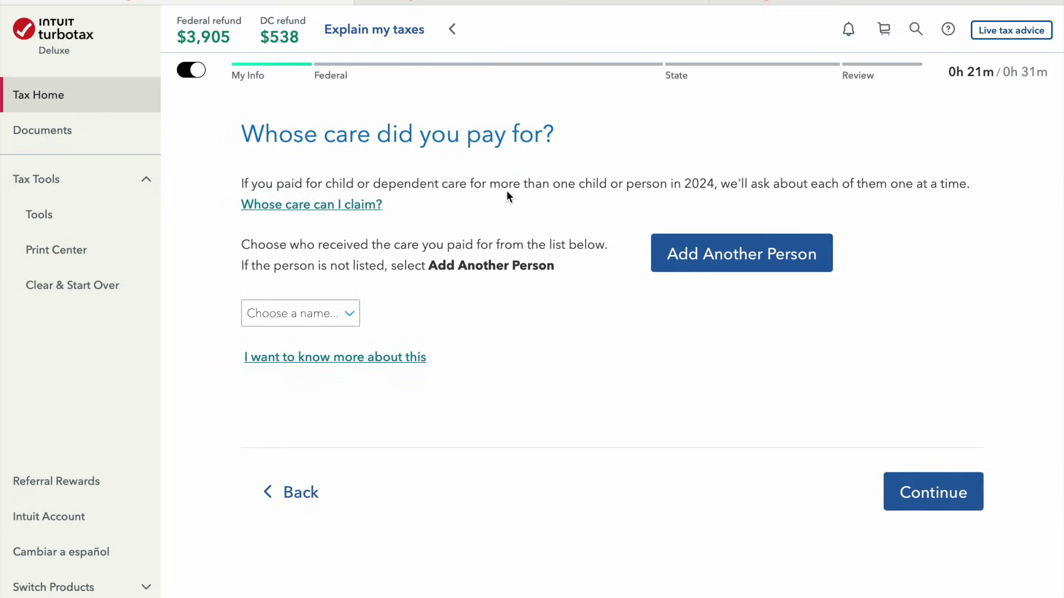
# Choose the one-year-old child as the care recipient and record $7,000 in care expenses
pyautogui.click(308, 319)
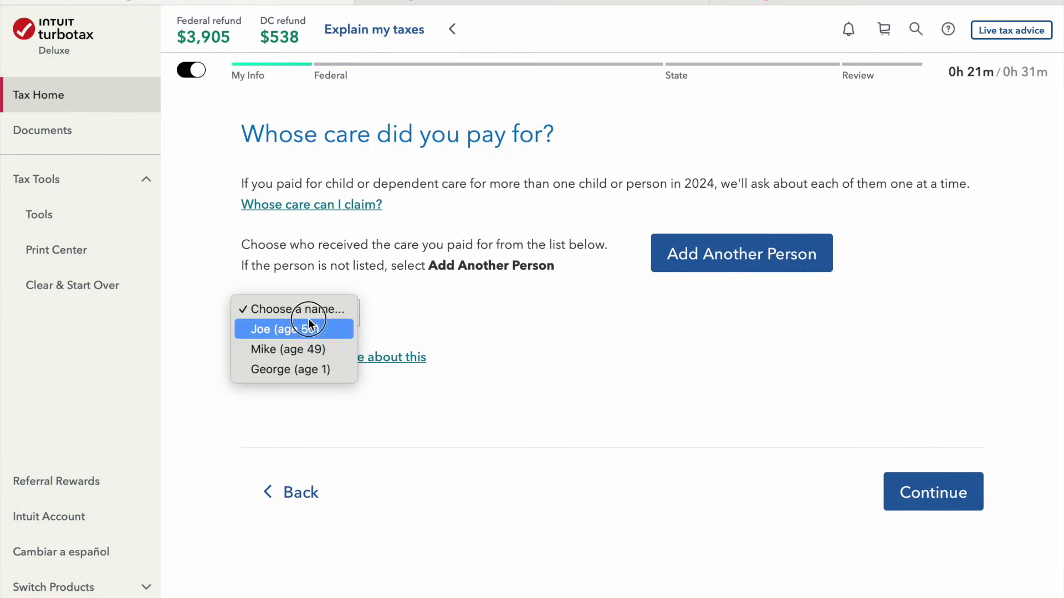
pyautogui.click(332, 370)
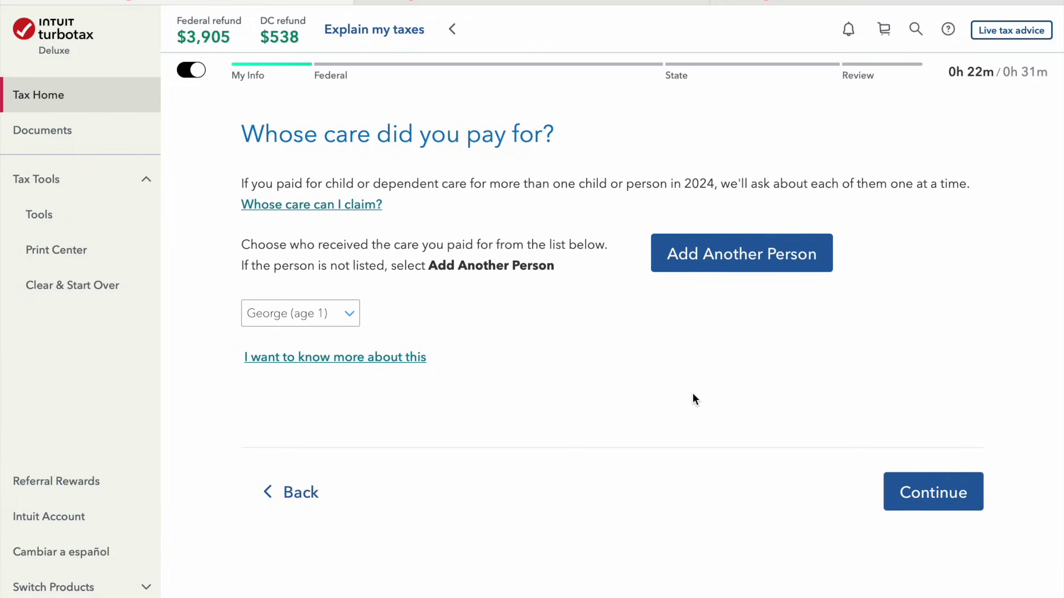
pyautogui.click(917, 508)
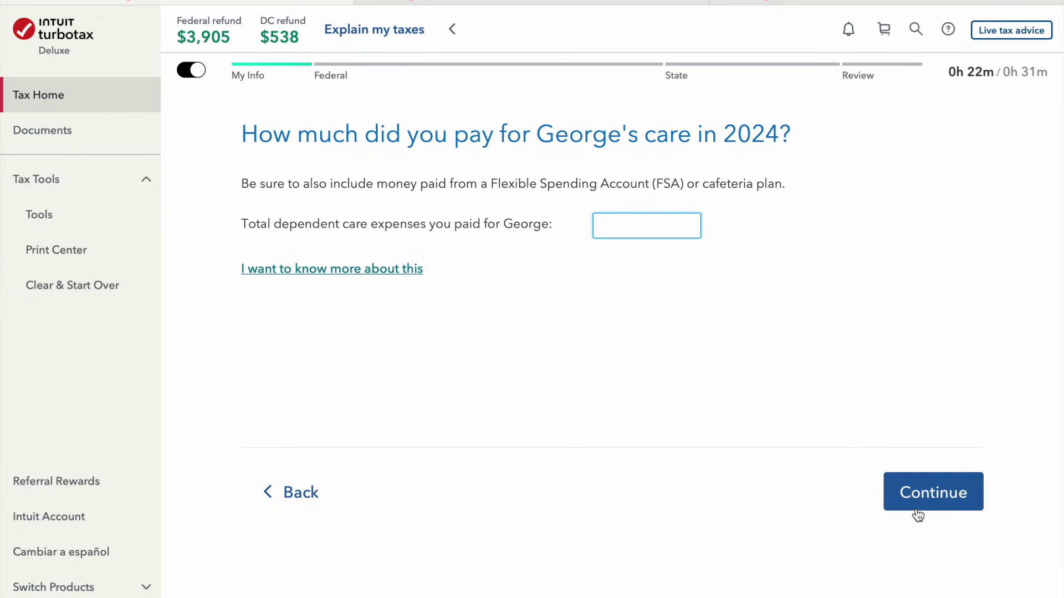
pyautogui.write('7000')
pyautogui.click(934, 494)
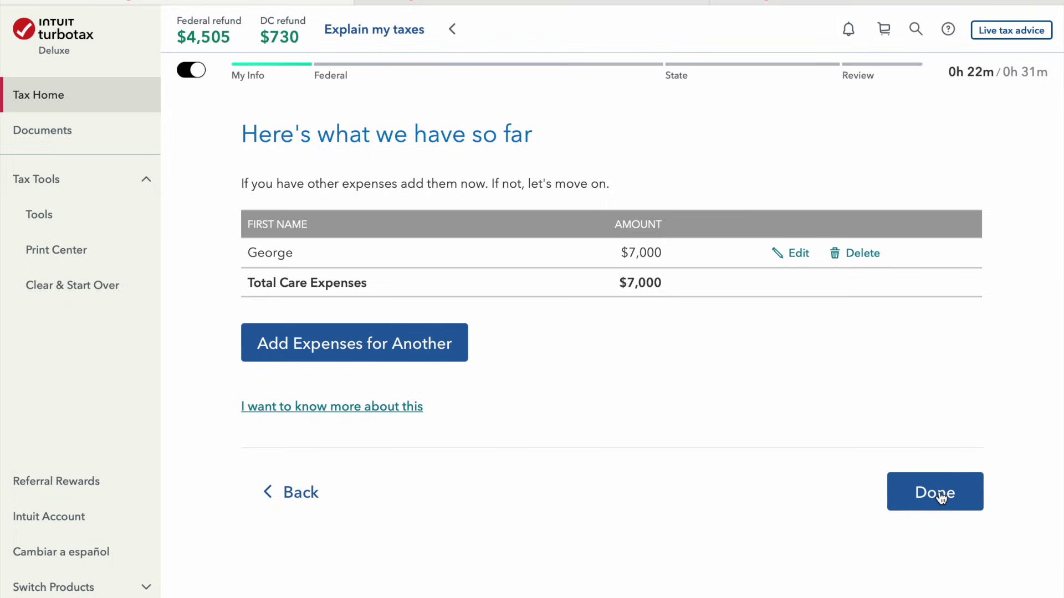
pyautogui.click(941, 495)
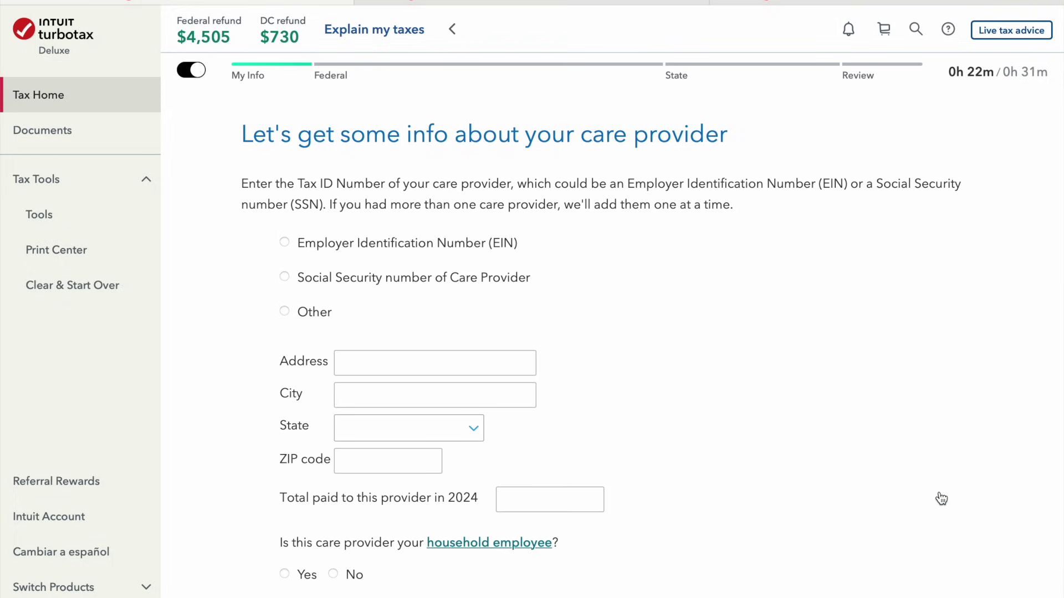
# Identify the care provider by EIN, with business name 'Child Care' and its EIN
pyautogui.click(404, 248)
pyautogui.click(518, 286)
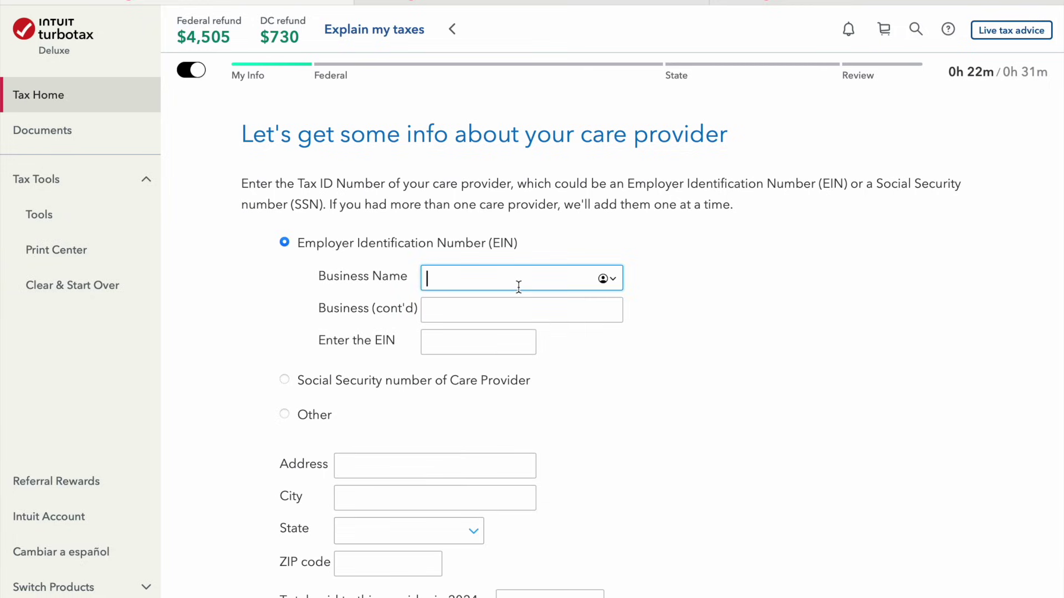
pyautogui.write('Child Care')
pyautogui.press('Tab')
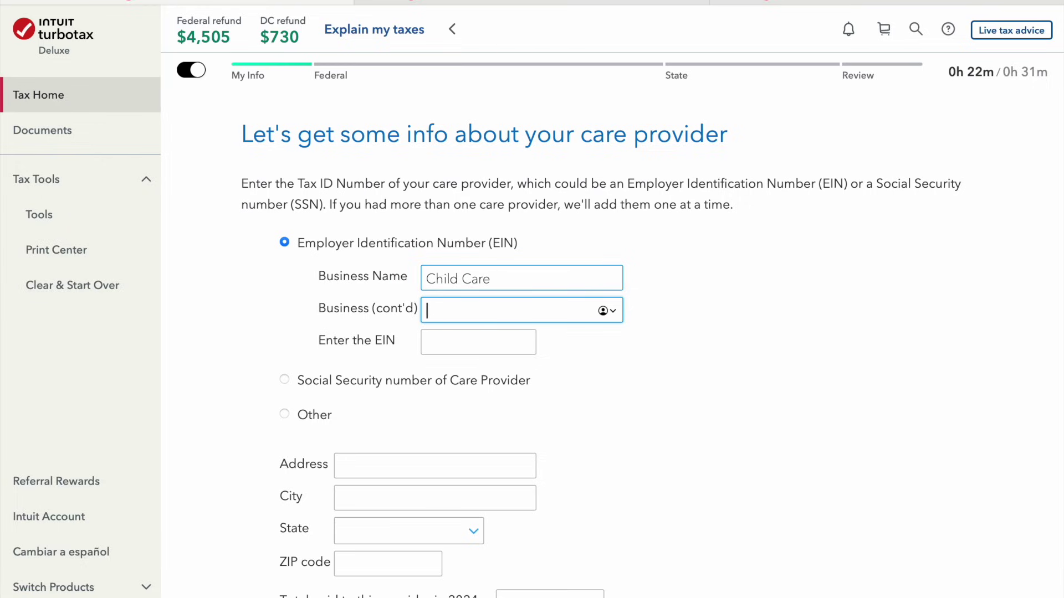
pyautogui.press('Tab')
pyautogui.write('99-')
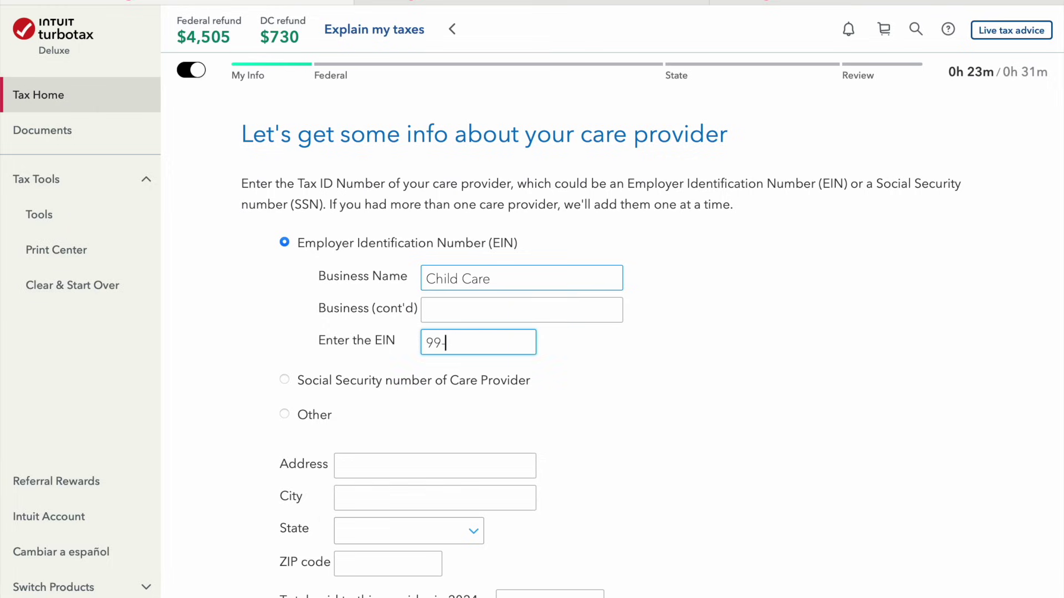
pyautogui.write('765432')
pyautogui.press('Tab')
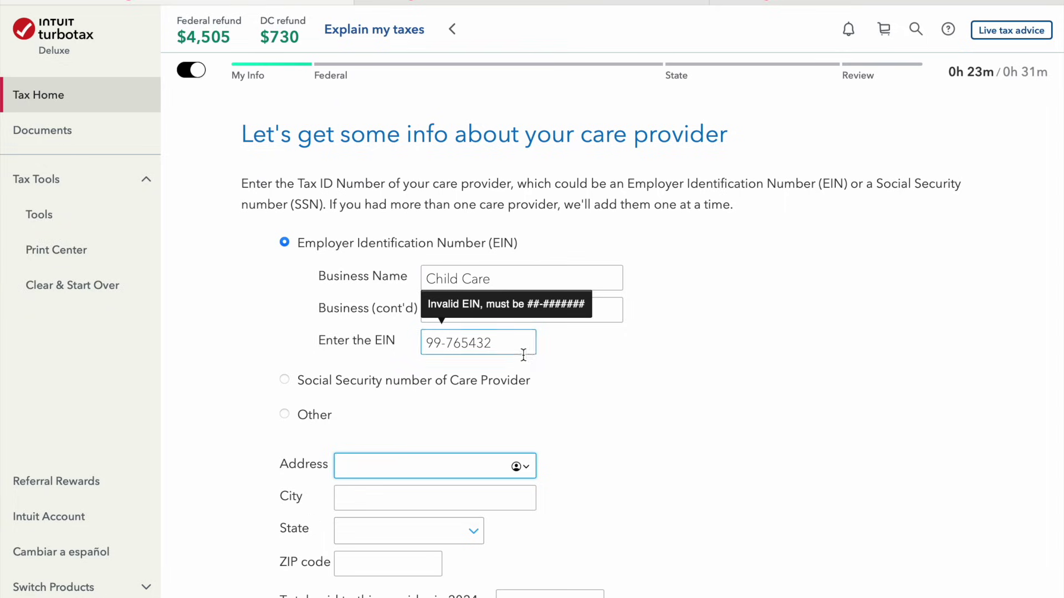
pyautogui.click(521, 353)
pyautogui.write('8')
pyautogui.click(716, 386)
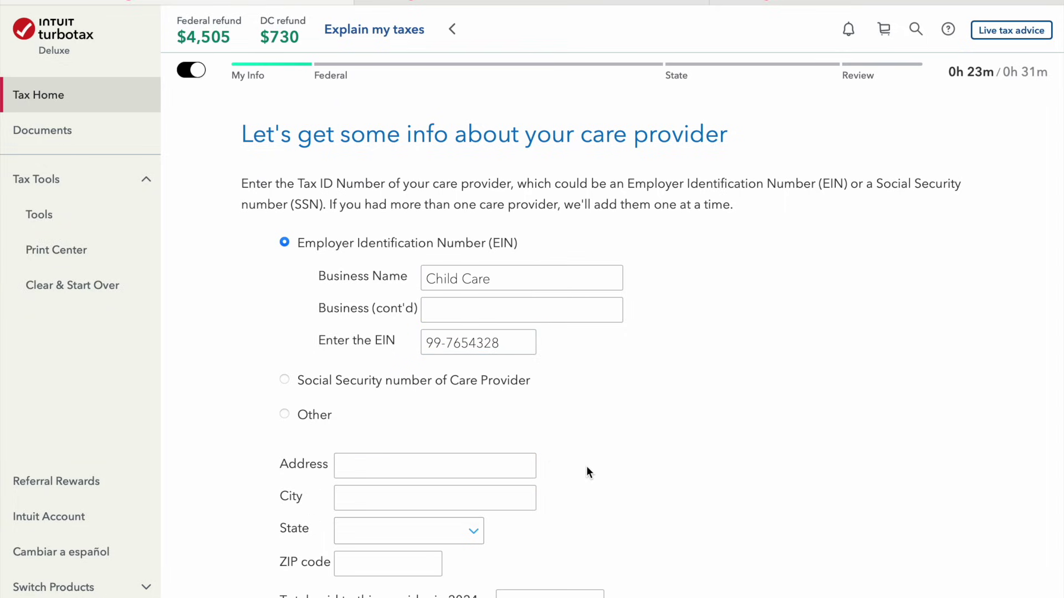
# Fill in the provider's street address, city and ZIP code
pyautogui.scroll(-2, 586, 467)
pyautogui.click(410, 384)
pyautogui.write('123')
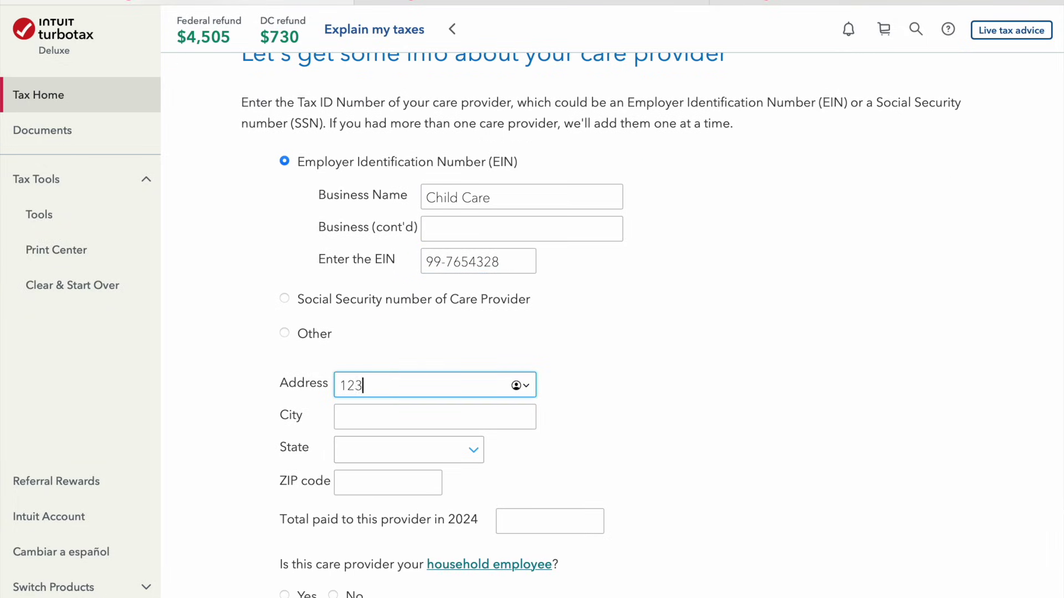
pyautogui.write(' fake street')
pyautogui.press('Tab')
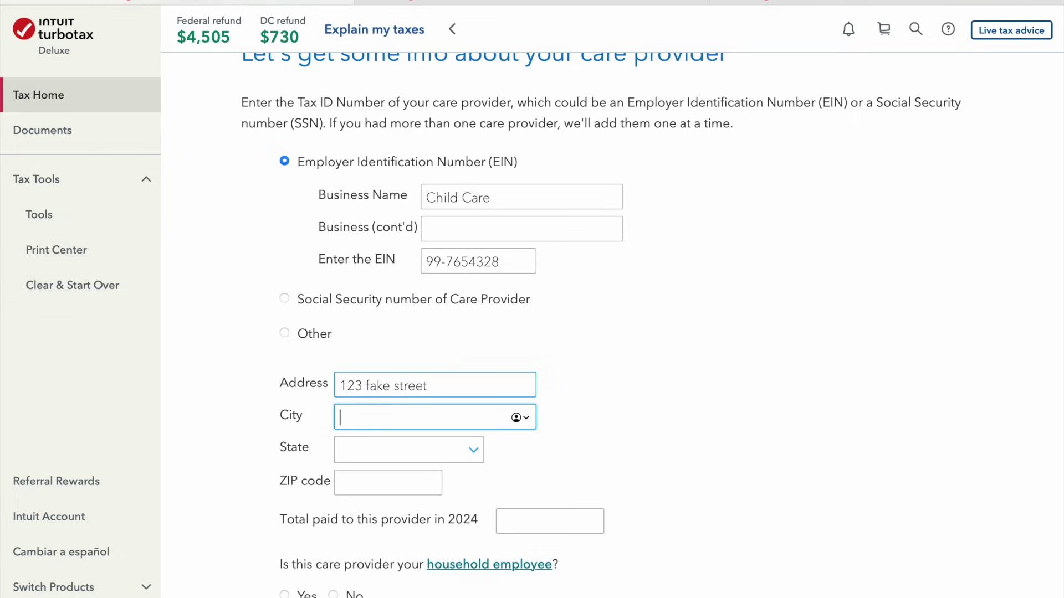
pyautogui.write('a')
pyautogui.press('BackSpace')
pyautogui.click(377, 482)
pyautogui.write('90210')
pyautogui.press('Tab')
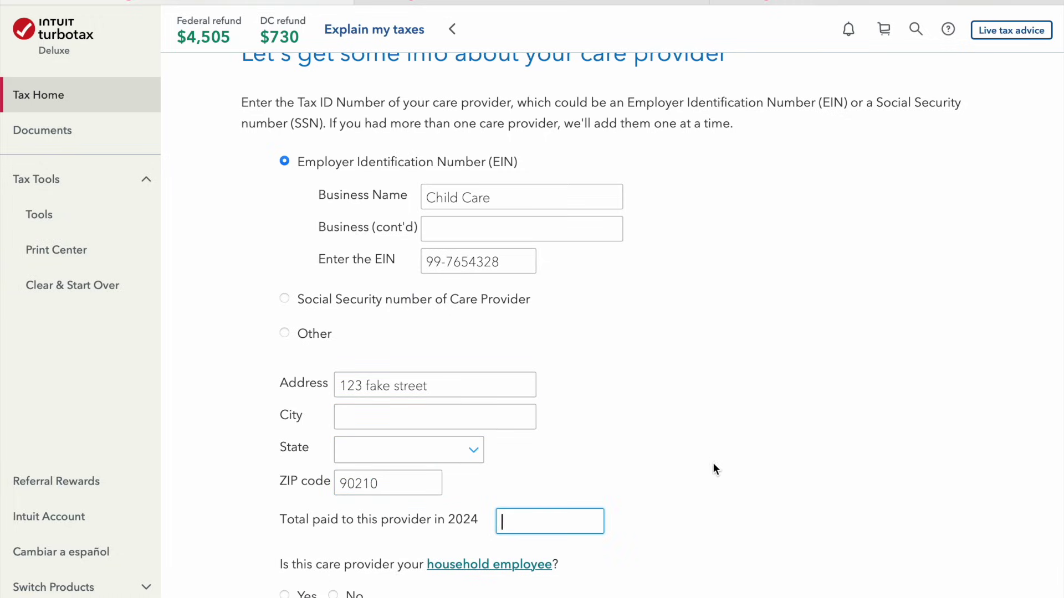
pyautogui.scroll(-1, 714, 469)
pyautogui.click(478, 348)
pyautogui.write('Ko')
pyautogui.press('BackSpace')
pyautogui.press('BackSpace')
pyautogui.write('fake city')
pyautogui.click(451, 417)
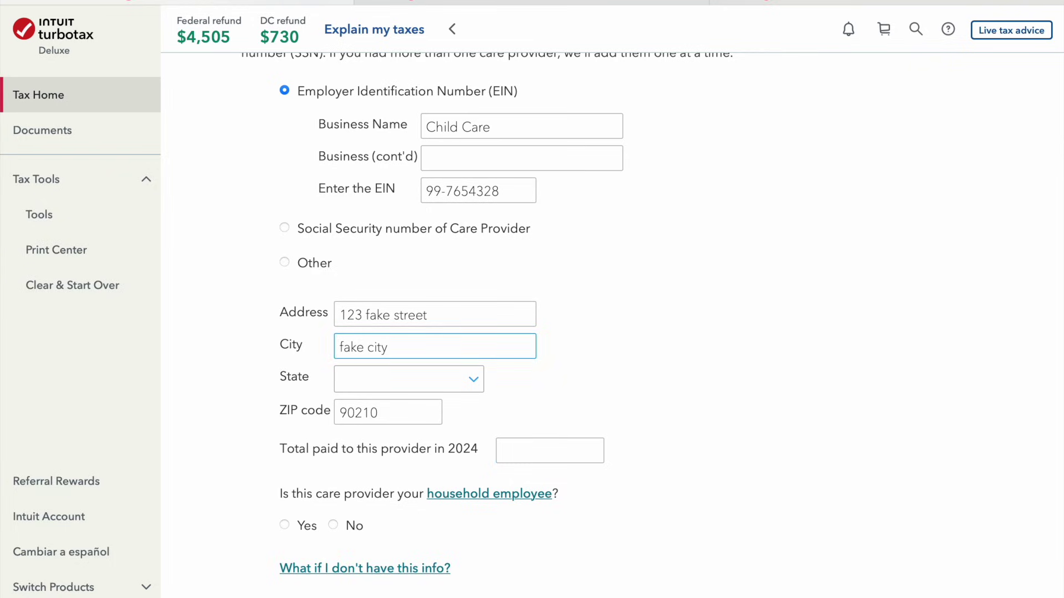
# Set the provider's state to District of Columbia, mark it not a household employee, and submit
pyautogui.click(440, 371)
pyautogui.click(425, 557)
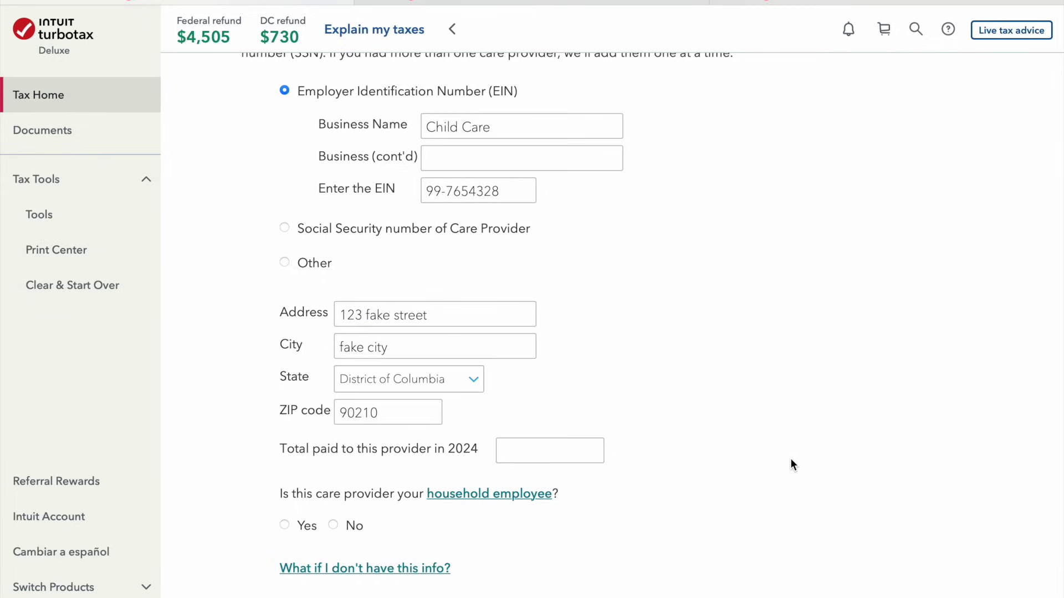
pyautogui.scroll(-1, 790, 464)
pyautogui.click(344, 471)
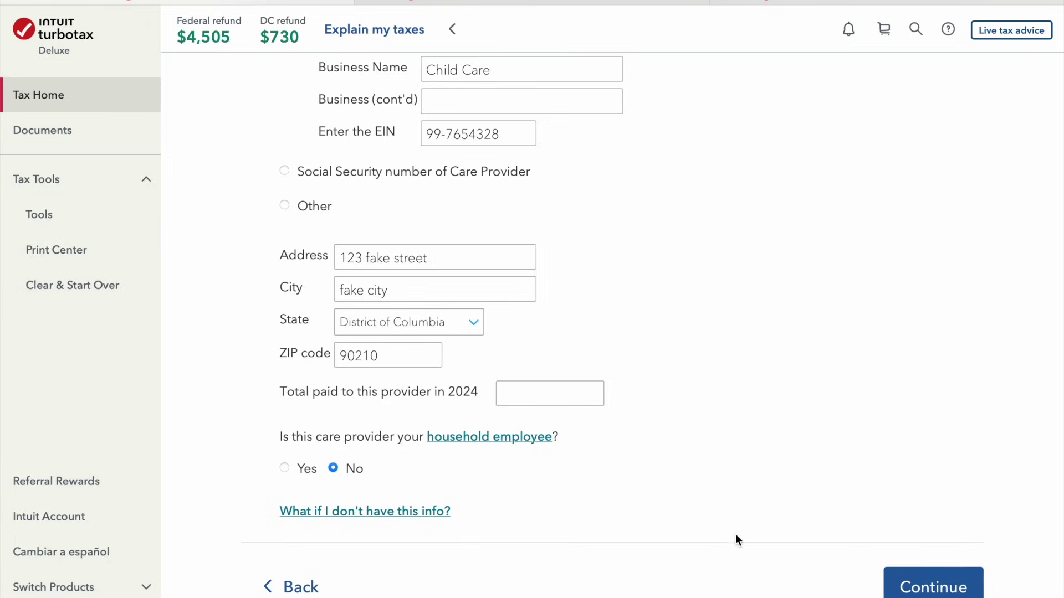
pyautogui.click(929, 583)
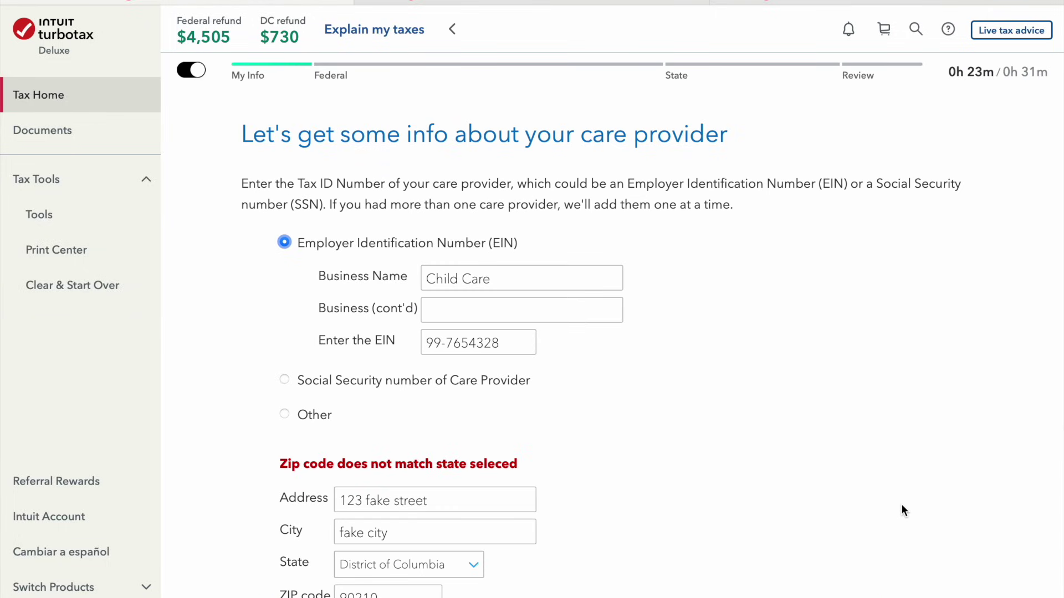
# Fix the ZIP mismatch by changing the provider's state to California and updating the city
pyautogui.scroll(-2, 901, 504)
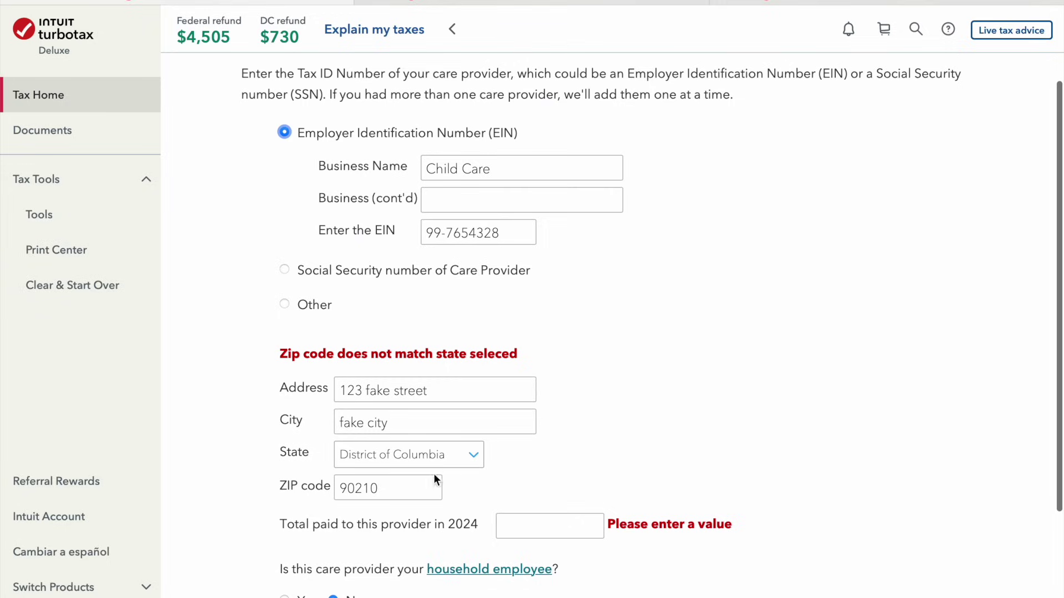
pyautogui.click(438, 453)
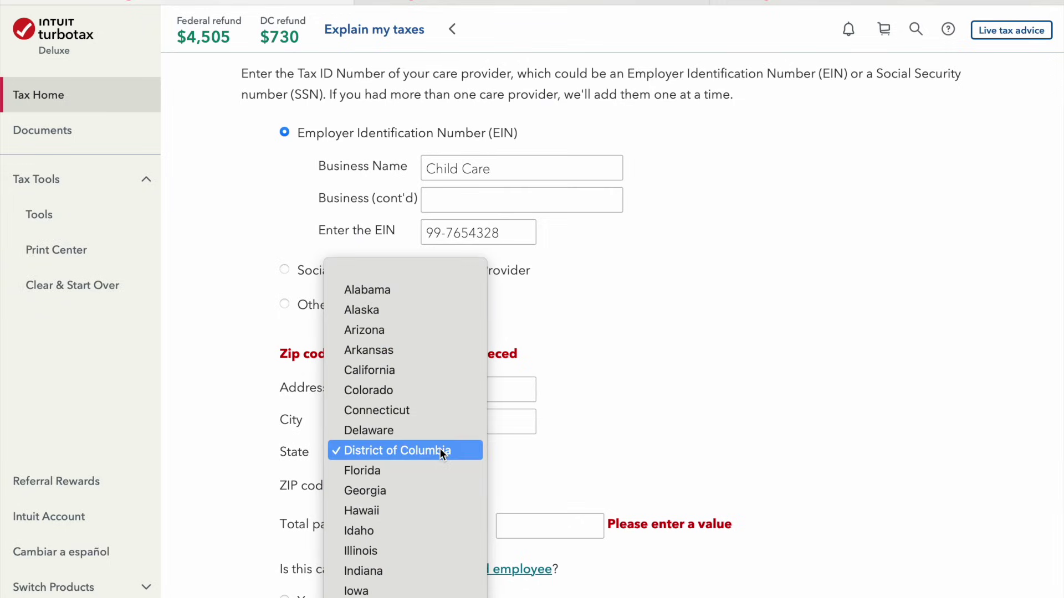
pyautogui.scroll(-15, 404, 444)
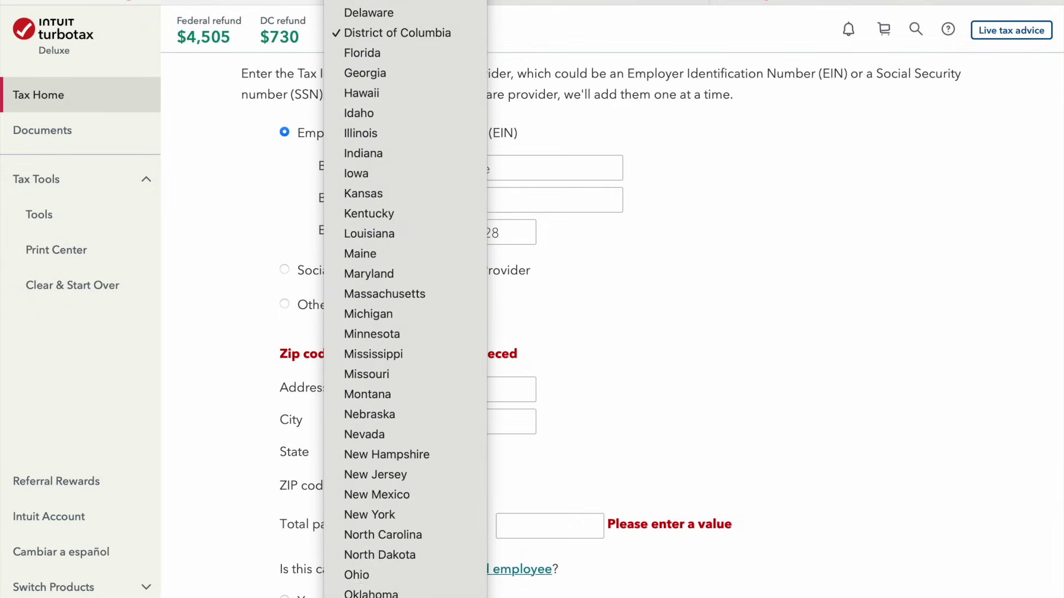
pyautogui.scroll(10, 441, 347)
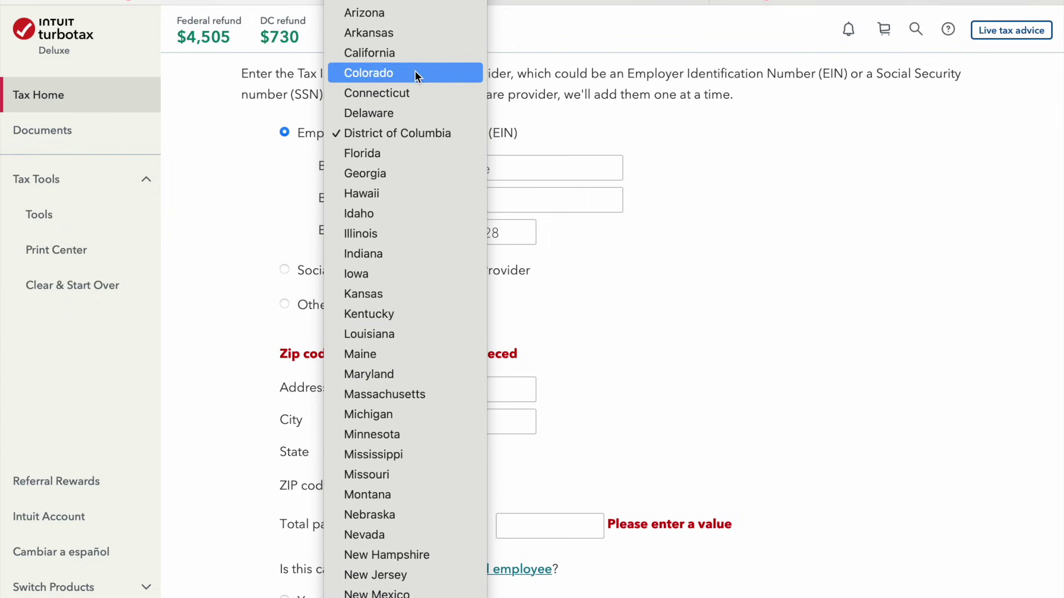
pyautogui.click(423, 53)
pyautogui.doubleClick(412, 424)
pyautogui.tripleClick(412, 423)
pyautogui.write('b')
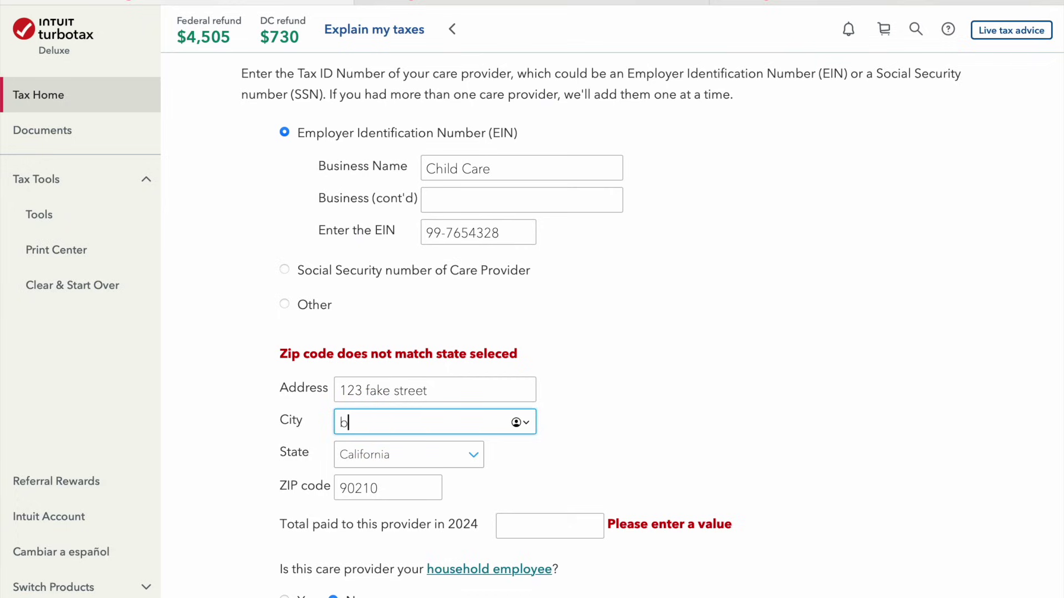
pyautogui.write('everly hills')
pyautogui.click(755, 473)
# Enter $7,000 total paid to the provider, submit, and pass the flexible spending account notice
pyautogui.scroll(-1, 755, 474)
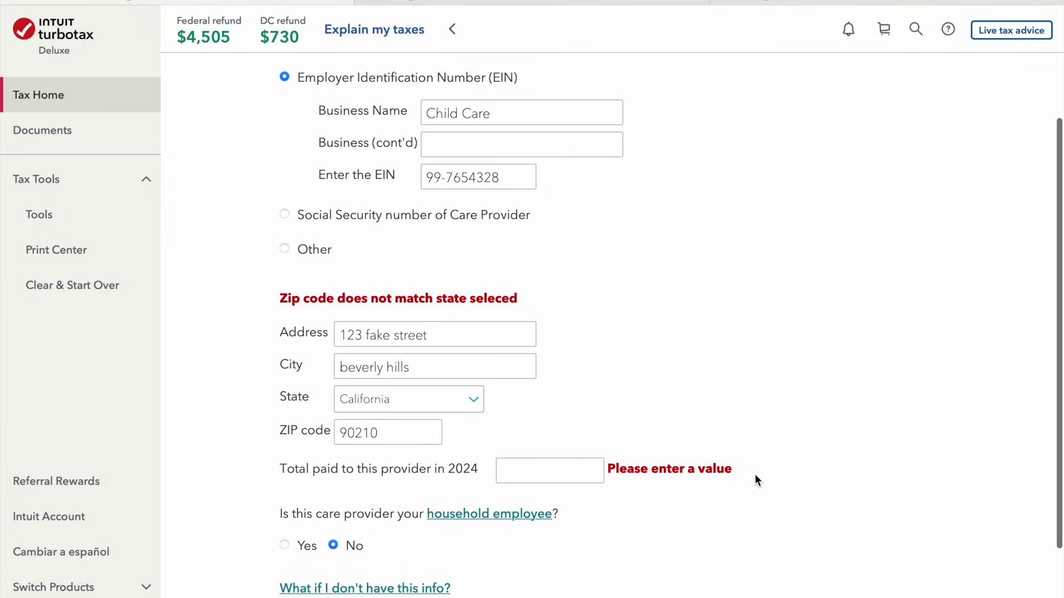
pyautogui.click(569, 479)
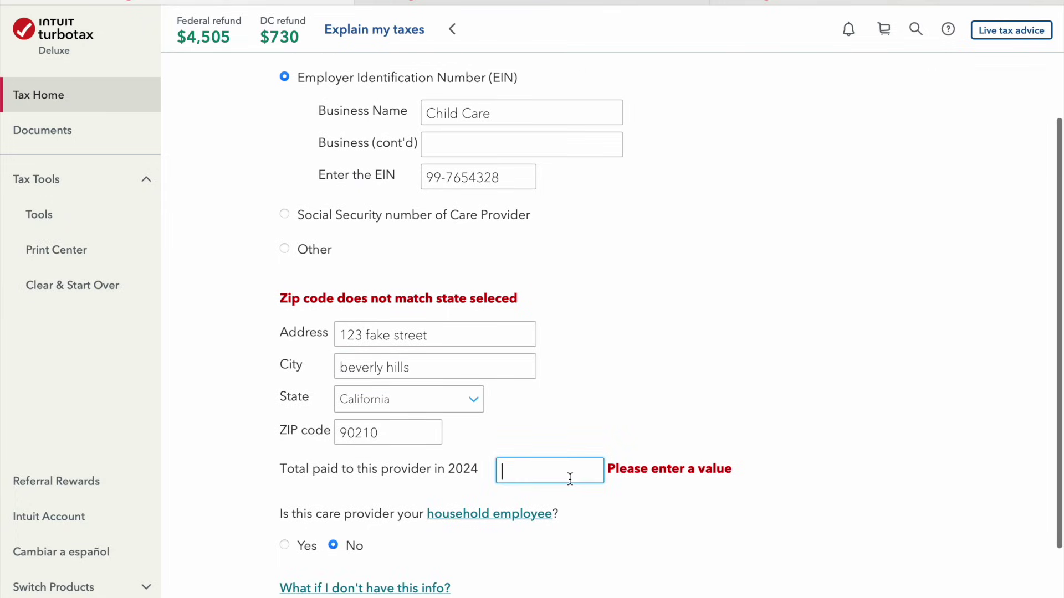
pyautogui.write('7000')
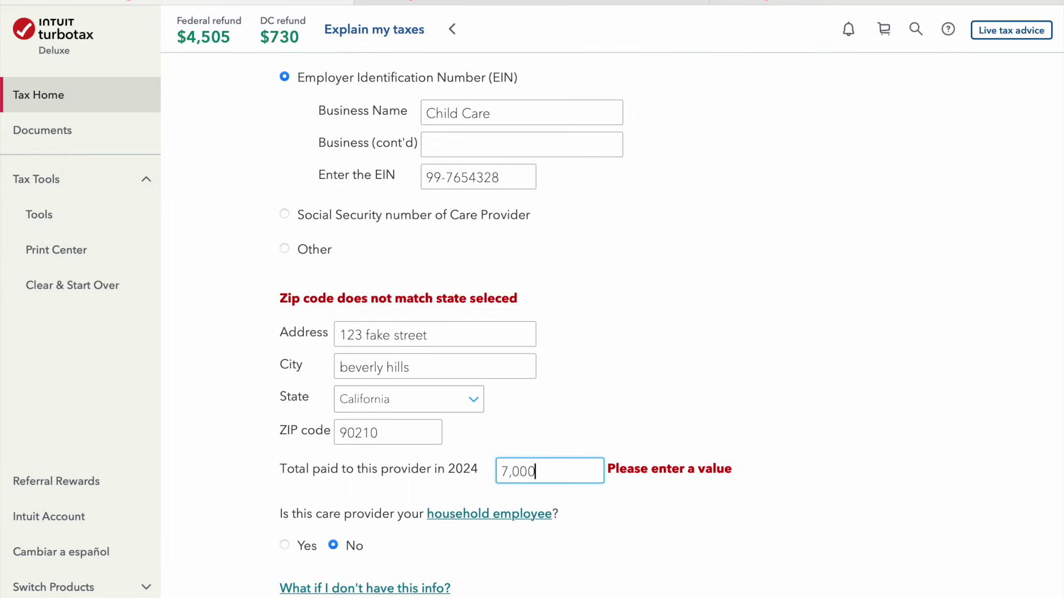
pyautogui.press('super+l')
pyautogui.click(753, 509)
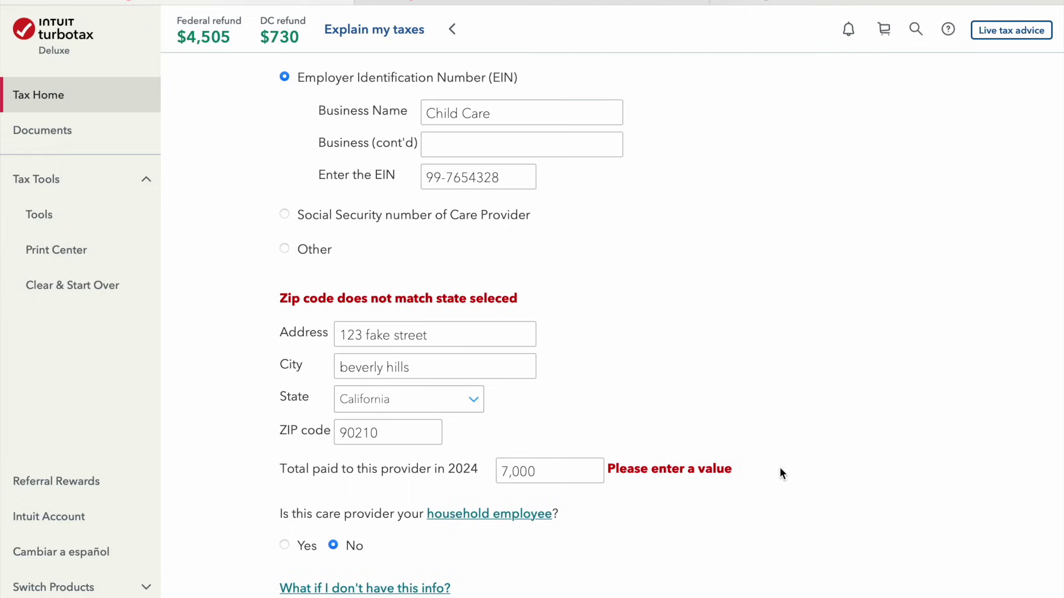
pyautogui.scroll(-3, 775, 430)
pyautogui.click(940, 539)
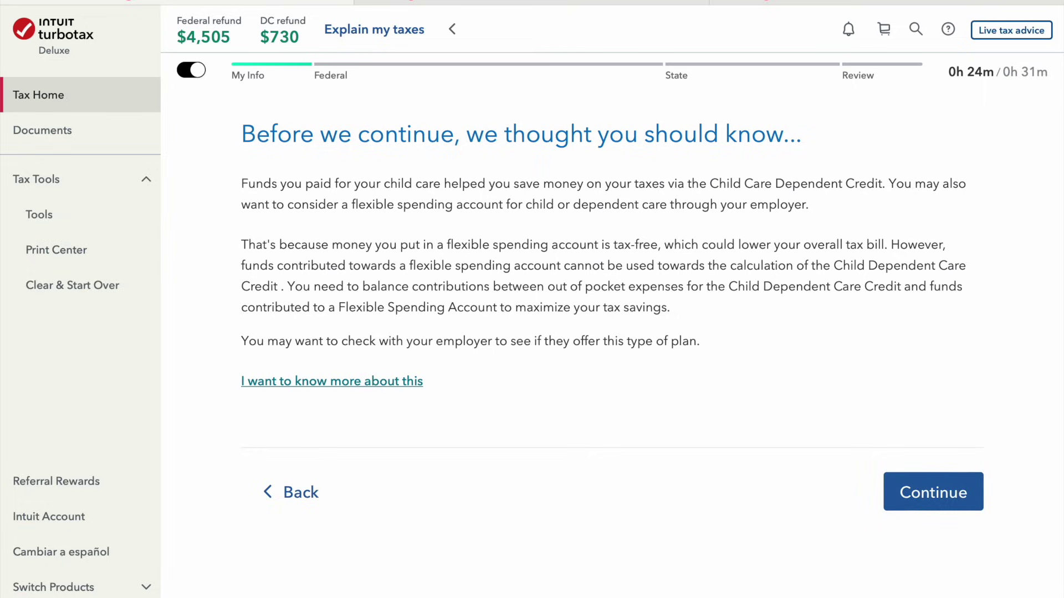
pyautogui.click(949, 492)
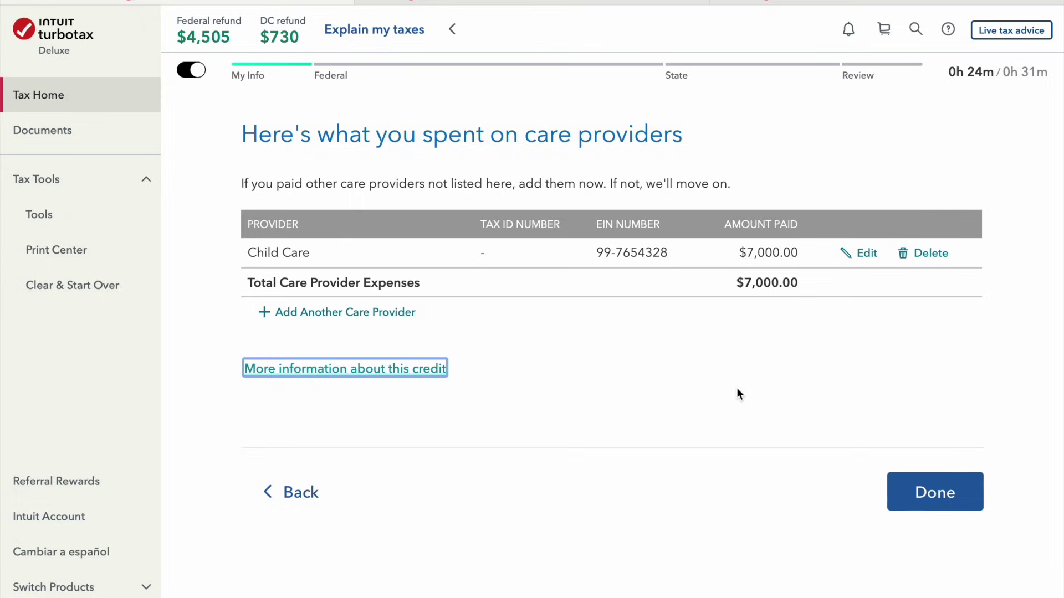
# Answer No to paying 2023 care in 2024 and accept the $600 Child and Dependent Care Credit
pyautogui.click(921, 491)
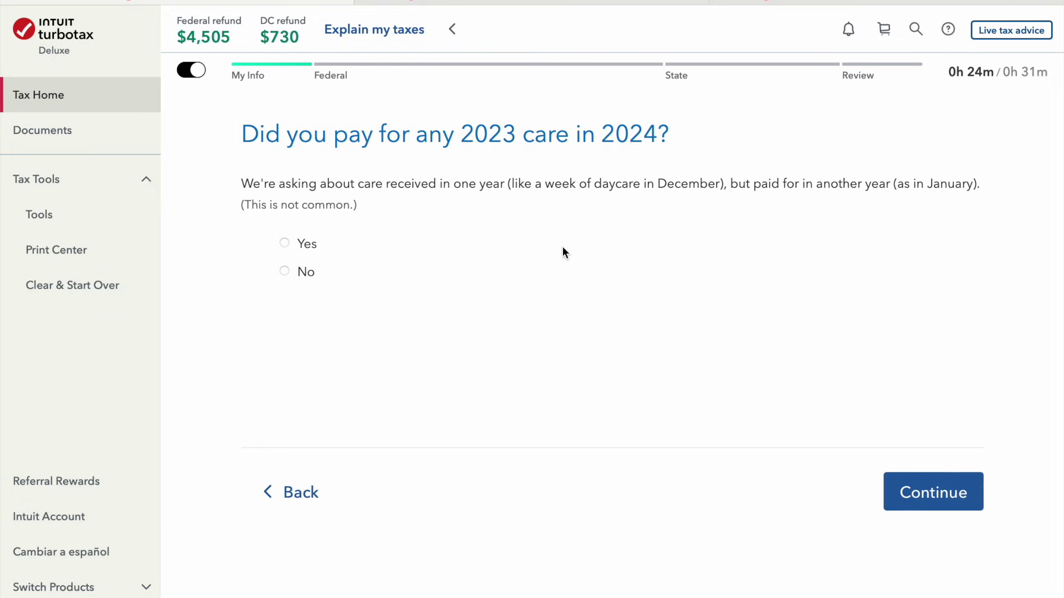
pyautogui.click(303, 272)
pyautogui.click(959, 492)
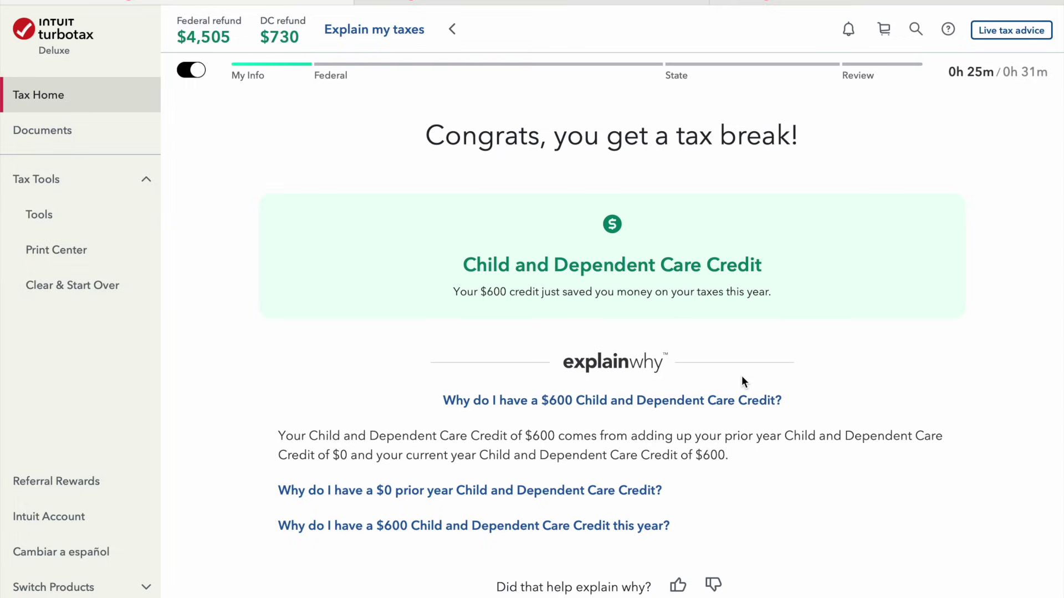
pyautogui.scroll(-3, 894, 506)
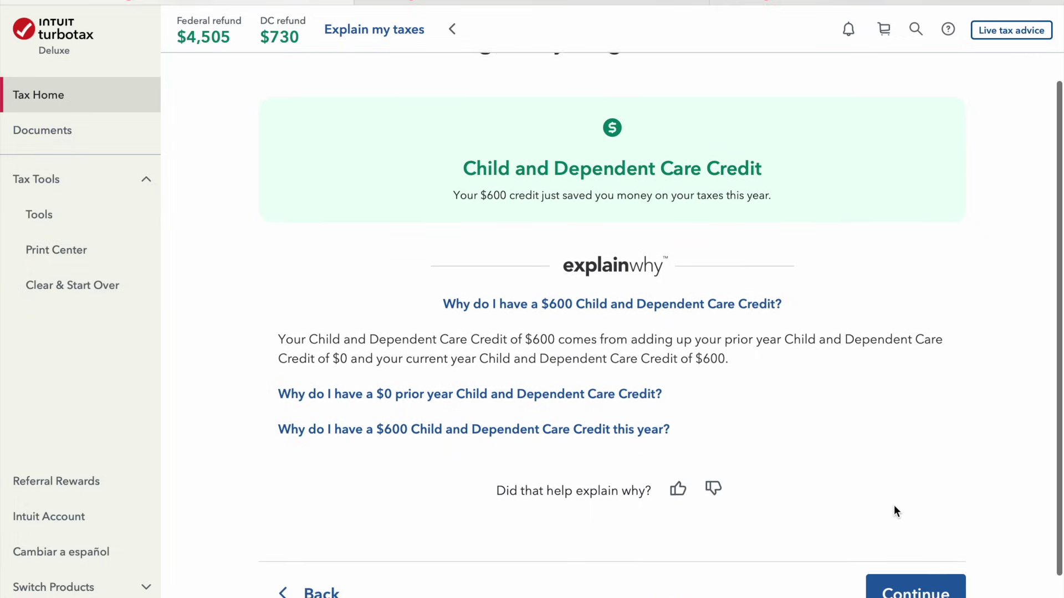
pyautogui.click(894, 505)
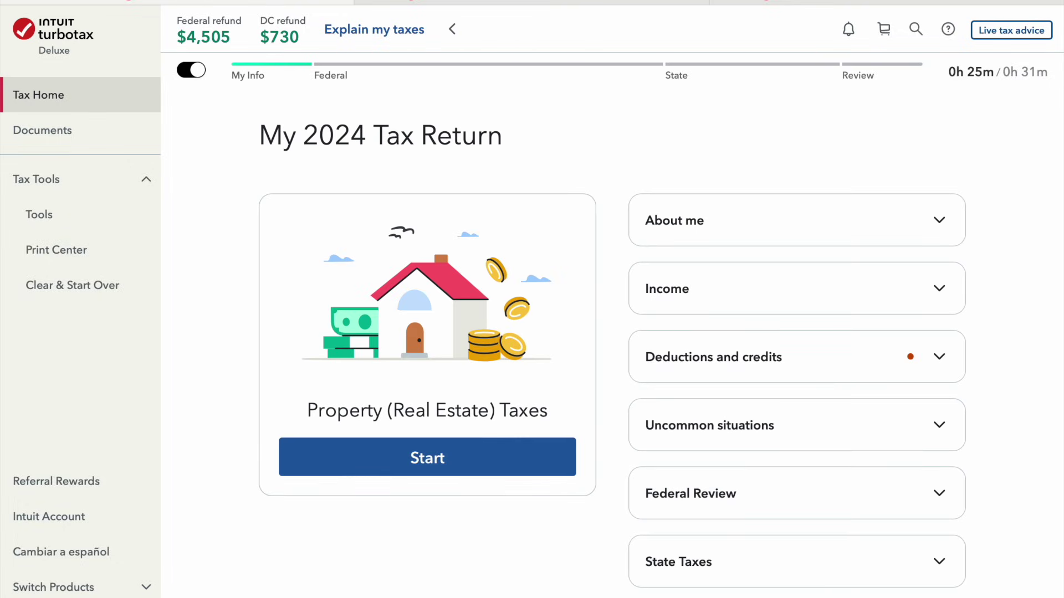
# Record $10,000 in property taxes paid on the main home
pyautogui.click(447, 458)
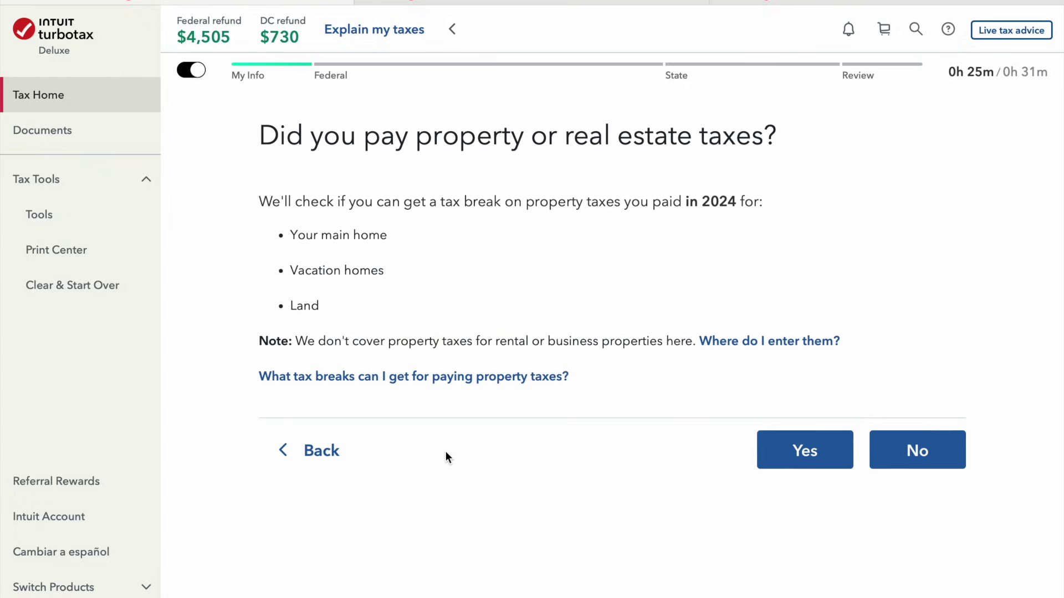
pyautogui.click(799, 458)
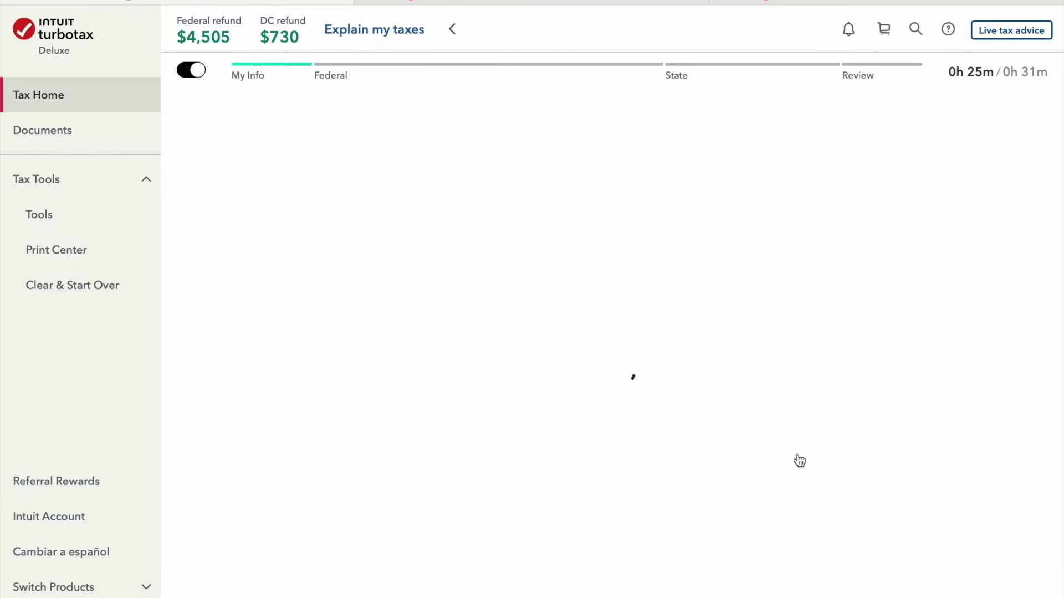
pyautogui.click(368, 299)
pyautogui.write('10,000')
pyautogui.press('Tab')
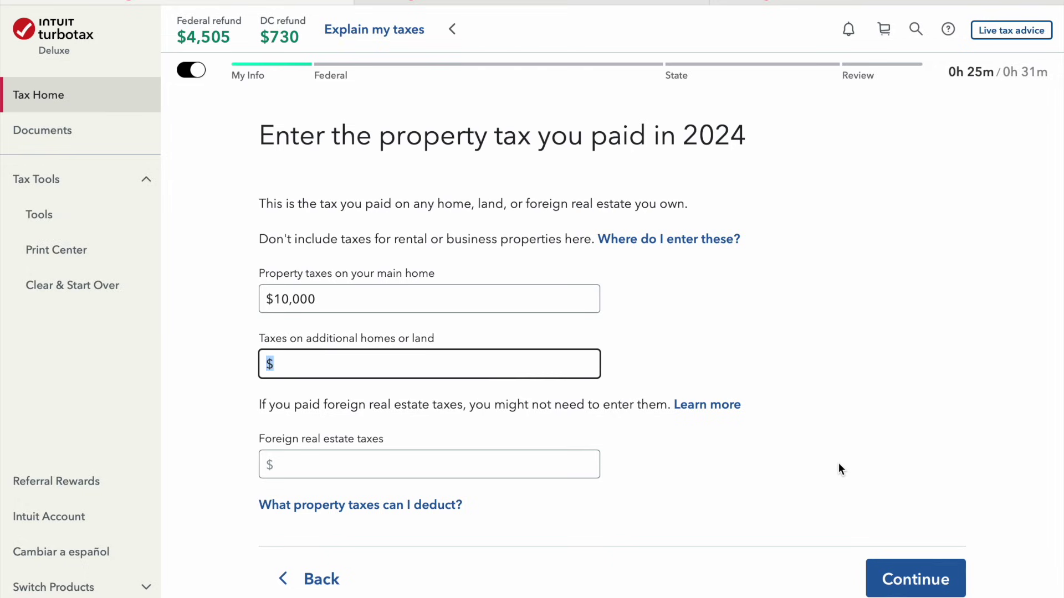
pyautogui.click(939, 576)
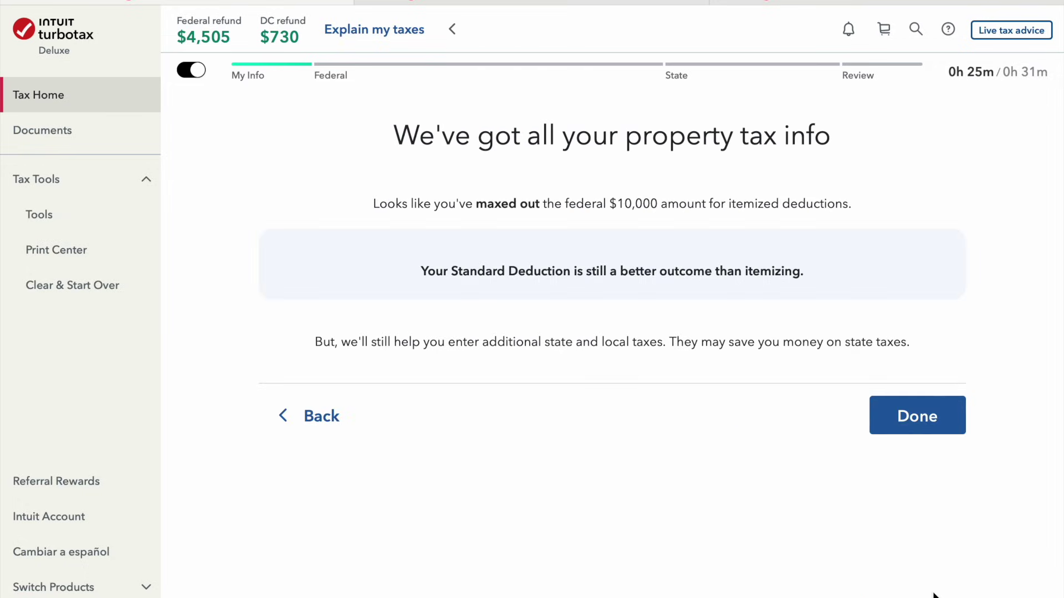
pyautogui.click(935, 431)
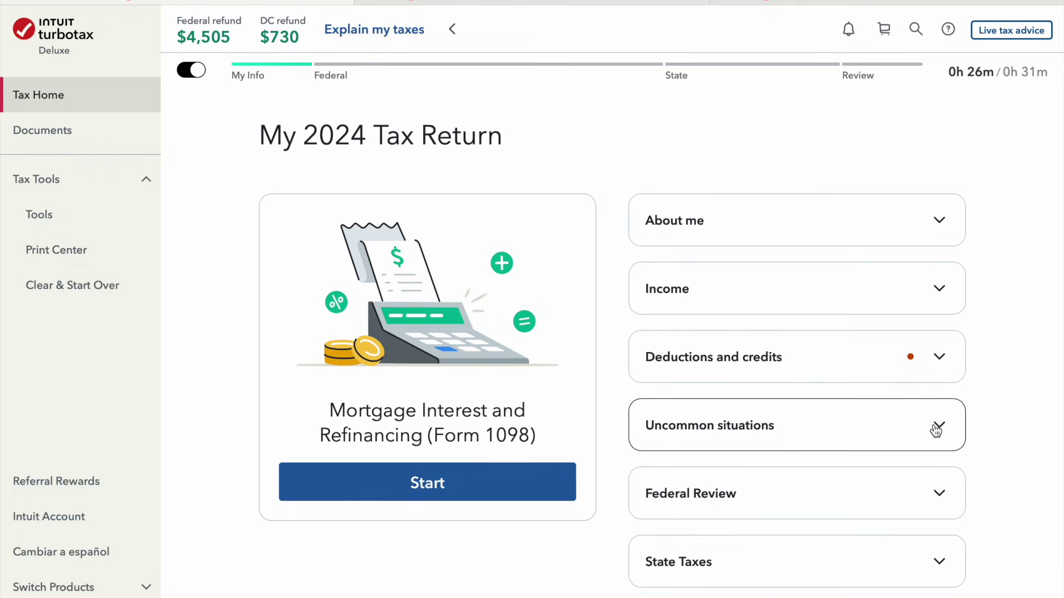
pyautogui.click(551, 475)
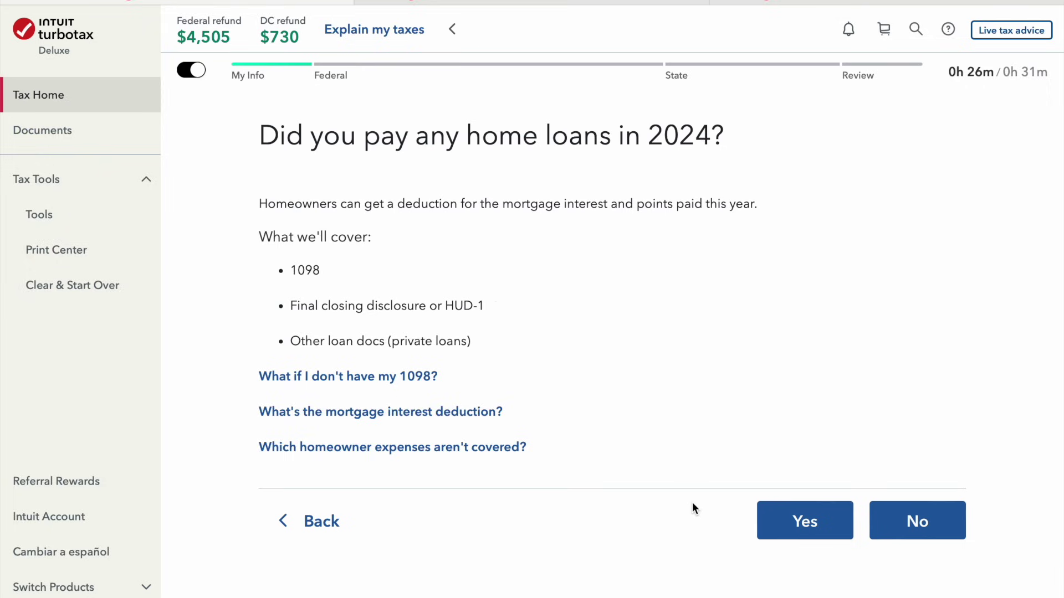
# Confirm home loans were paid in 2024 and choose to type in the 1098 manually
pyautogui.click(778, 538)
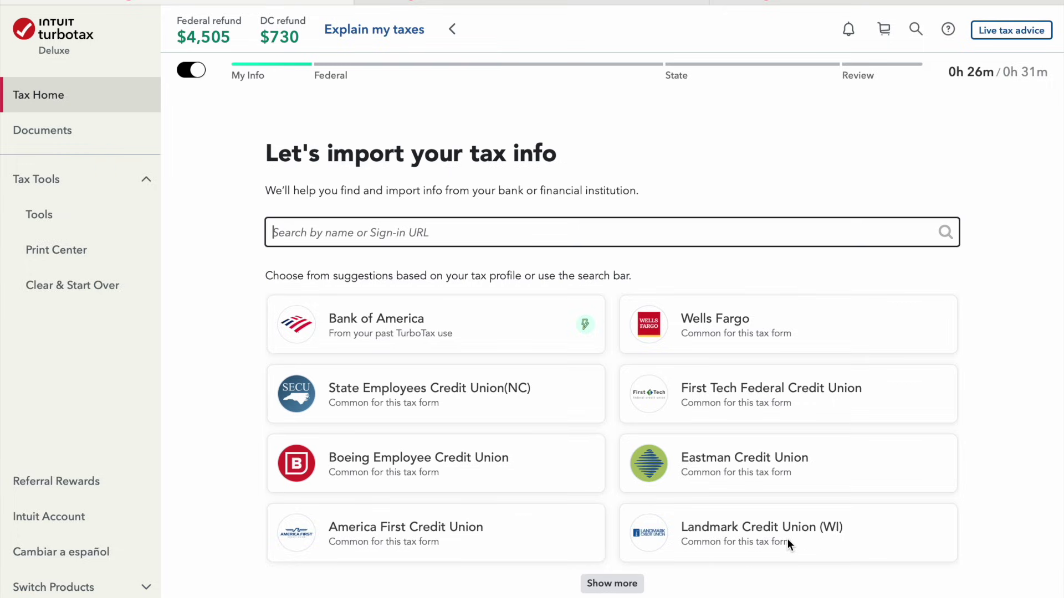
pyautogui.scroll(-2, 787, 539)
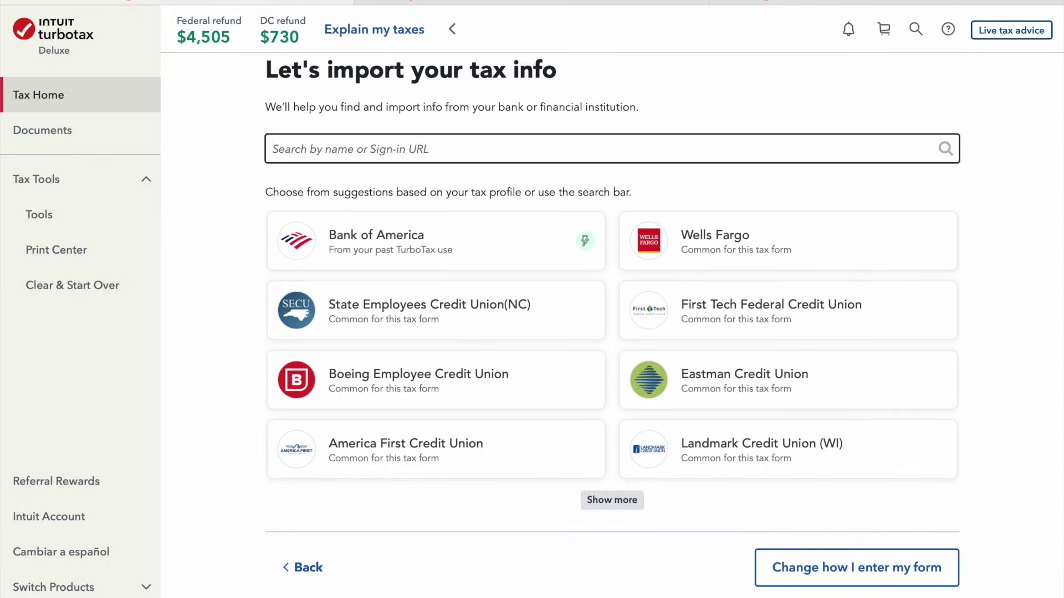
pyautogui.click(805, 576)
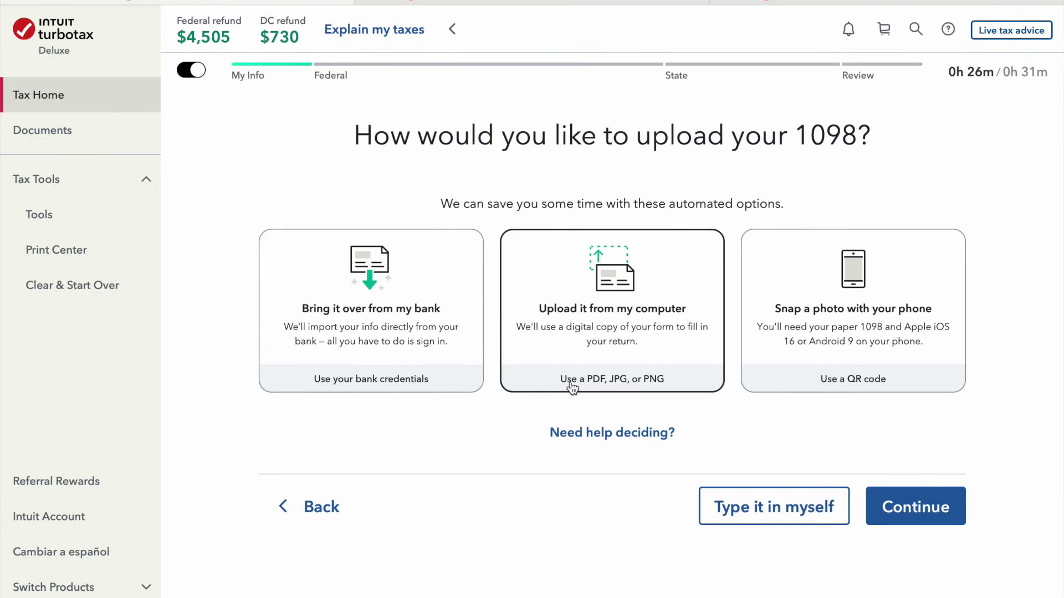
pyautogui.click(819, 519)
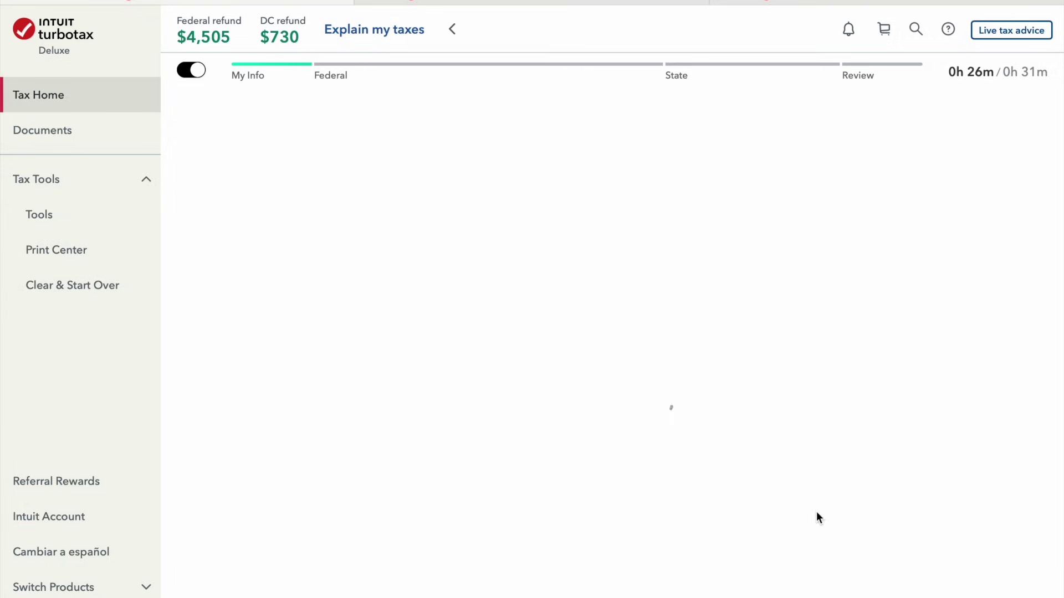
# Enter Bank of America as the mortgage lender and mark that no uncommon loan situations apply
pyautogui.click(527, 261)
pyautogui.write('B')
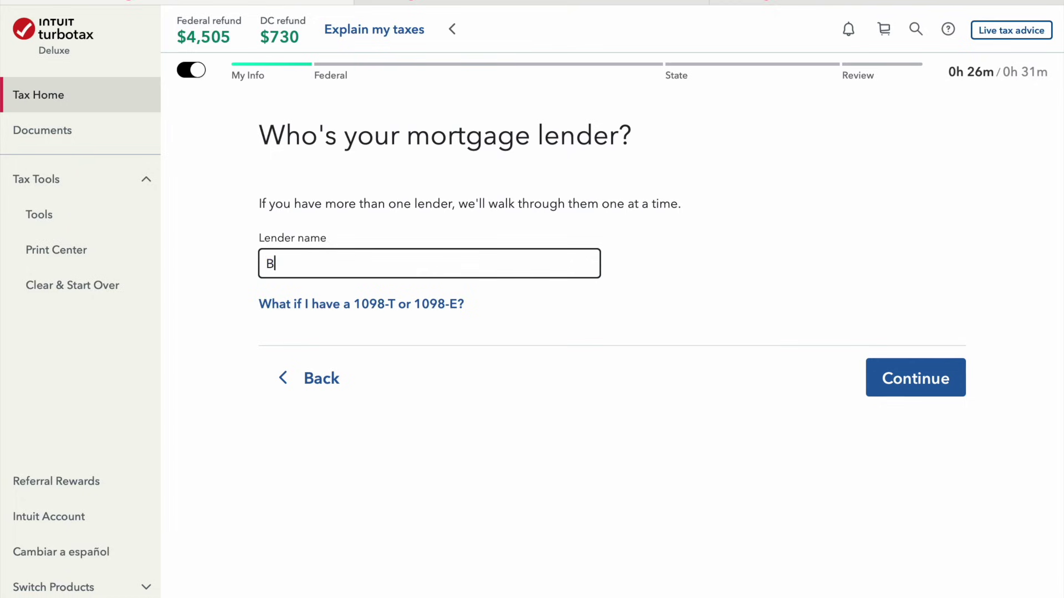
pyautogui.write('ank of America')
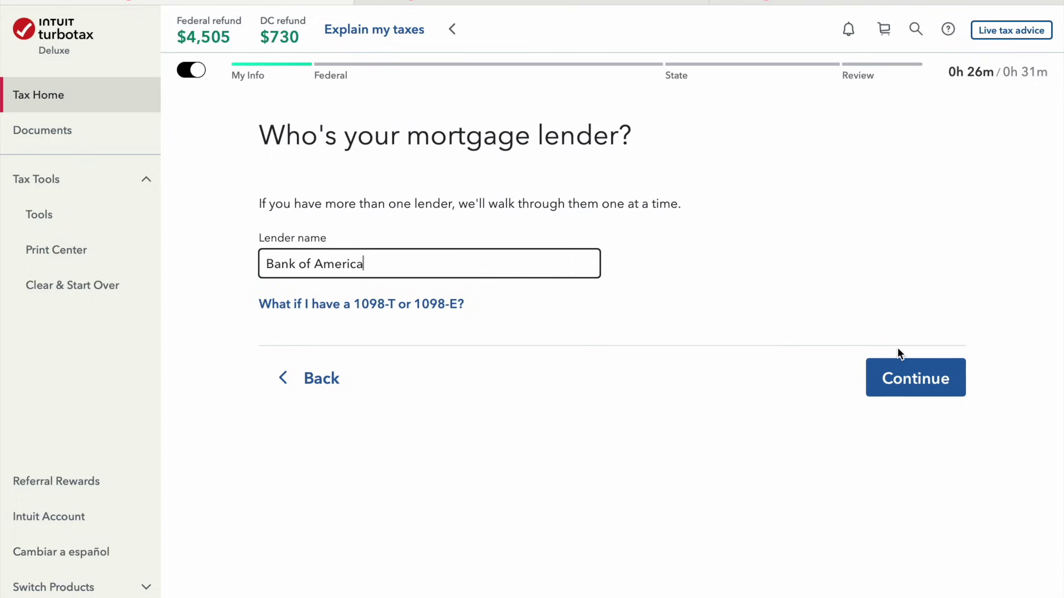
pyautogui.click(902, 375)
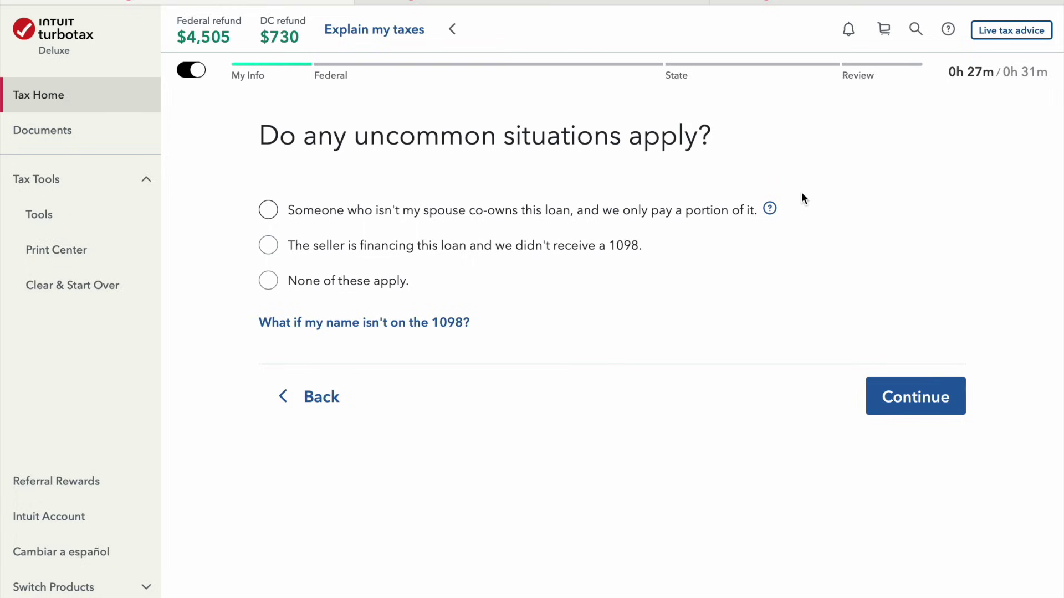
pyautogui.click(351, 282)
# Fill the 1098 with $10,000 interest, $300,000 outstanding principal and 01/01/2022 origination date
pyautogui.click(902, 408)
pyautogui.click(458, 256)
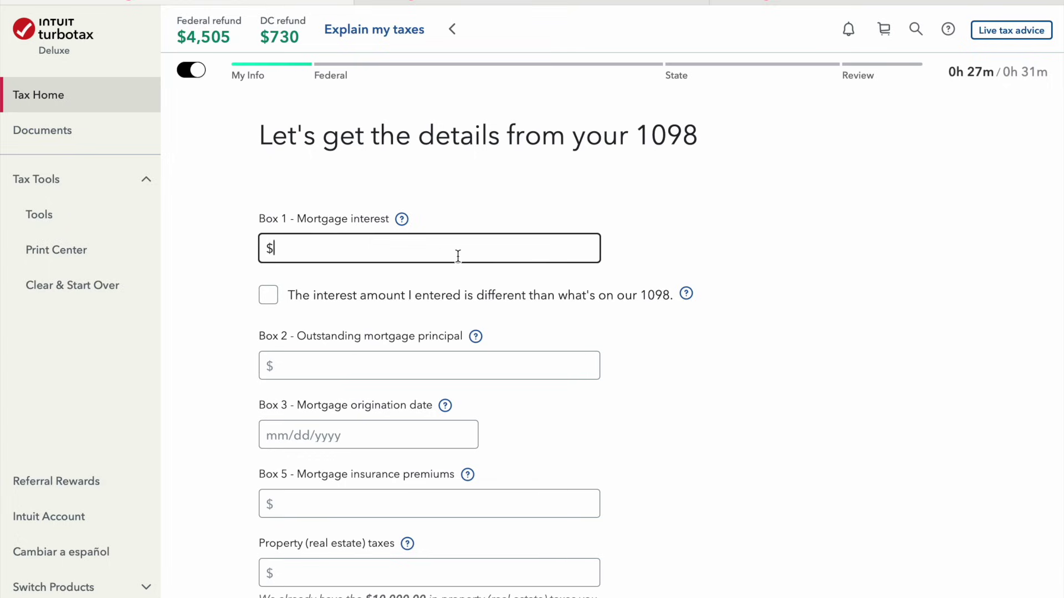
pyautogui.write('10,000')
pyautogui.press('Tab')
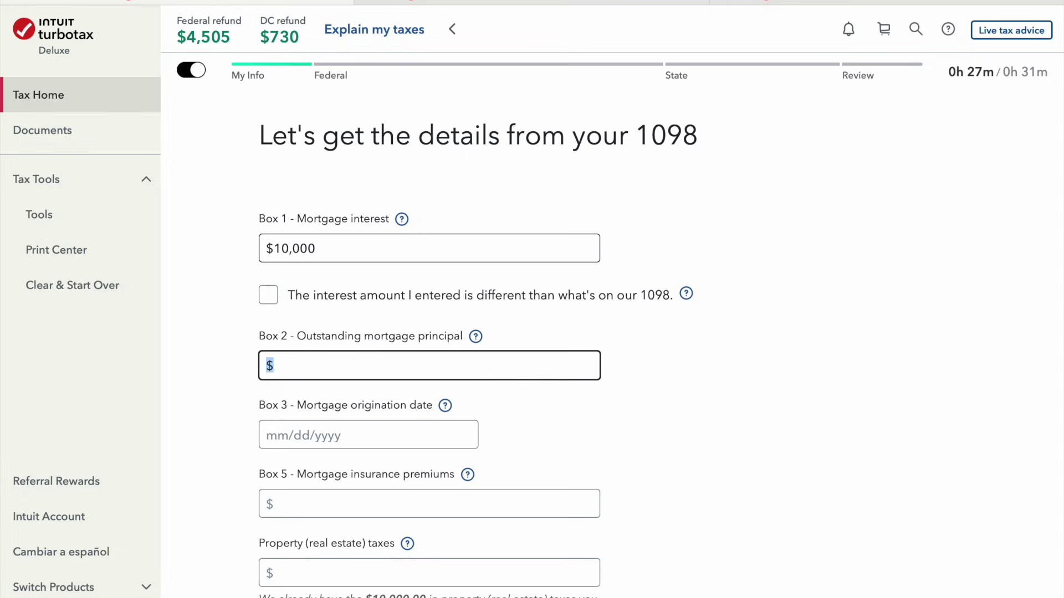
pyautogui.write('3000000')
pyautogui.press('Tab')
pyautogui.write('01/01')
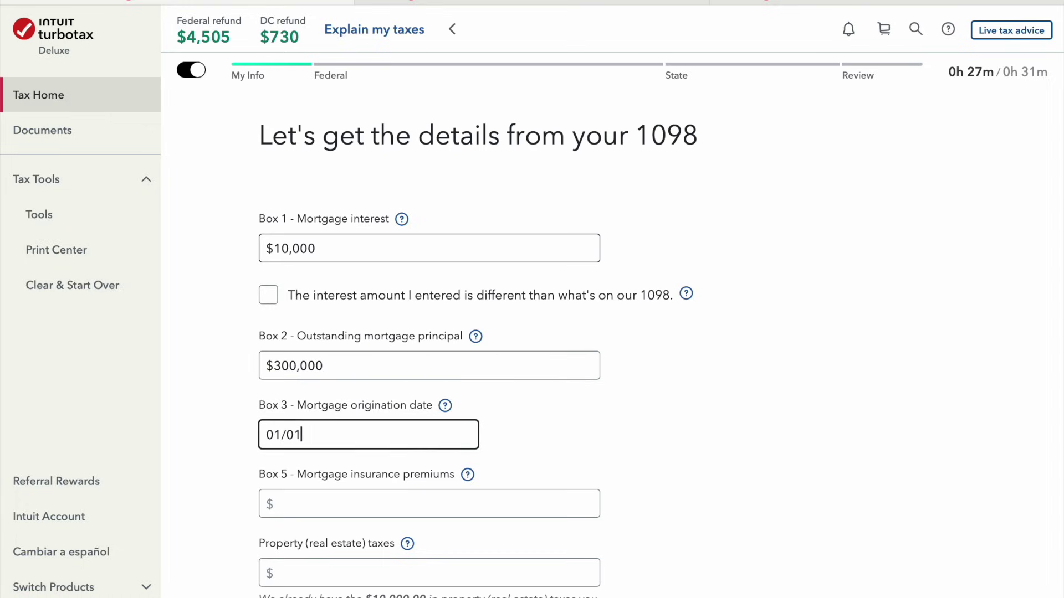
pyautogui.write('/2022')
pyautogui.press('Tab')
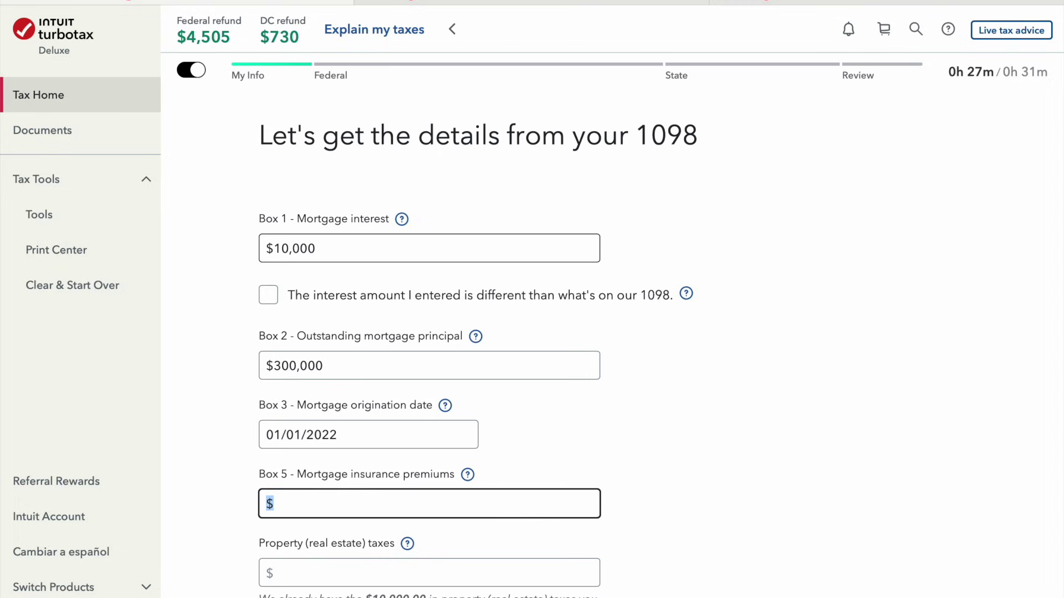
pyautogui.scroll(-4, 618, 333)
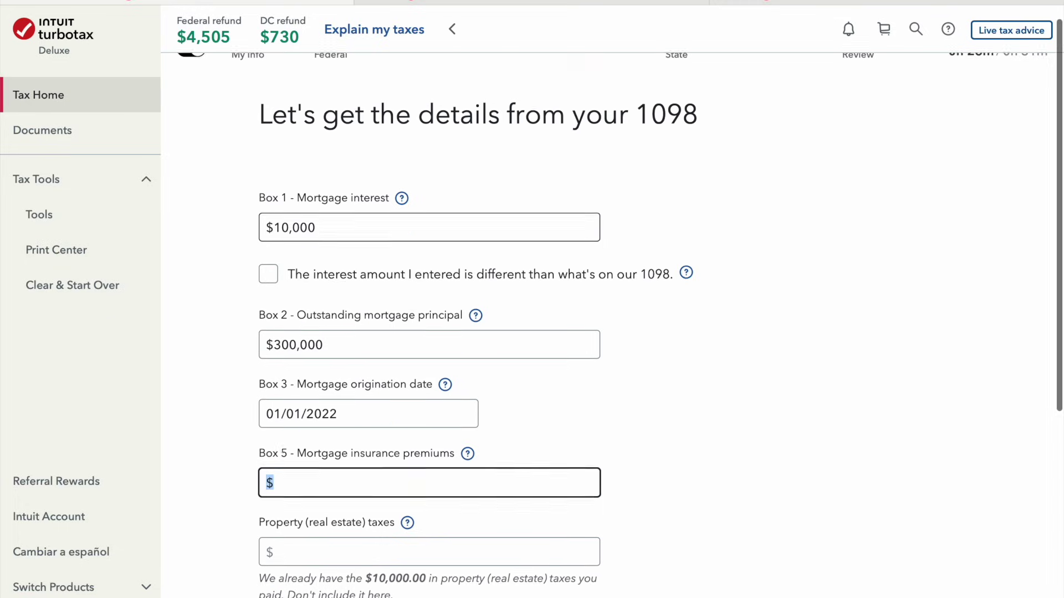
pyautogui.scroll(4, 619, 333)
pyautogui.scroll(-5, 436, 320)
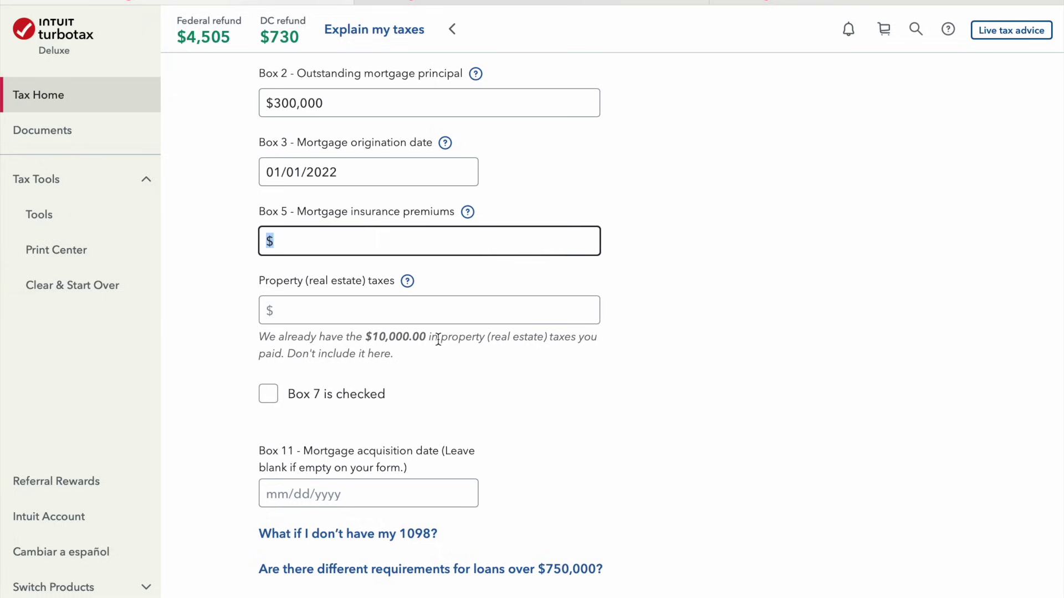
pyautogui.scroll(-2, 438, 339)
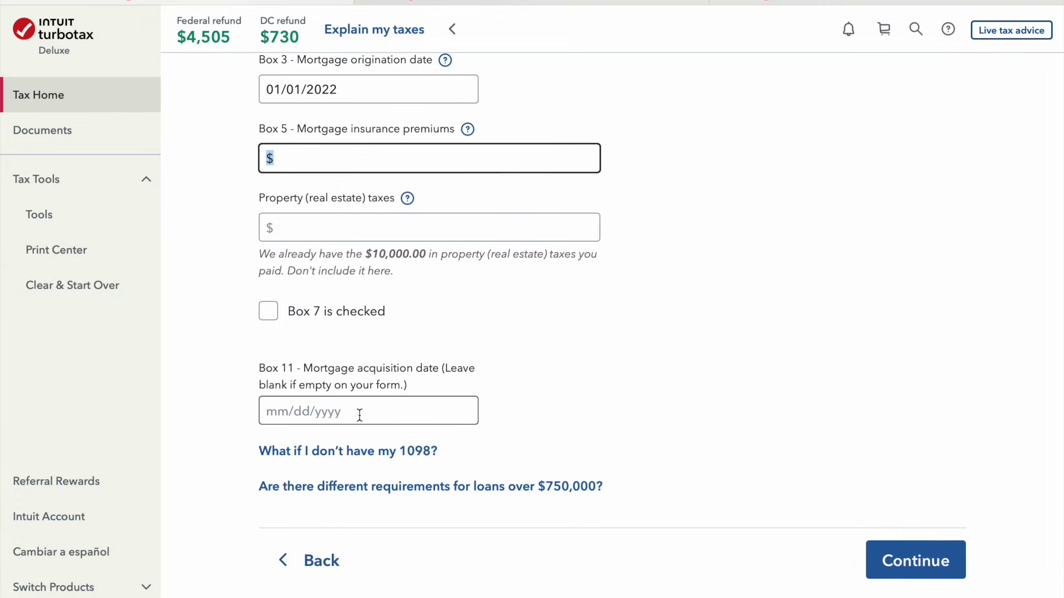
pyautogui.scroll(-1, 359, 414)
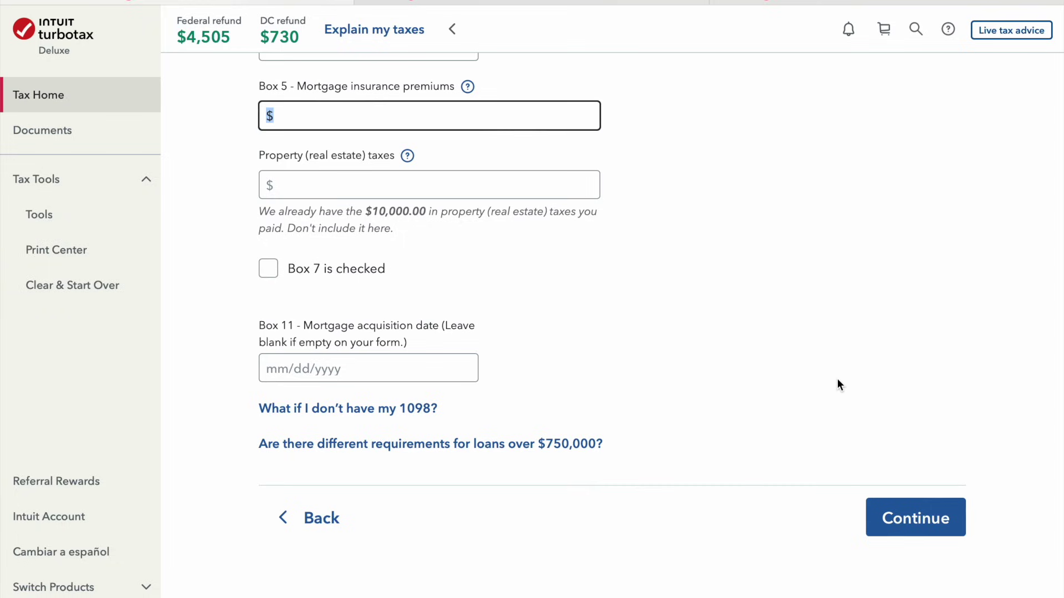
# Confirm the loan is secured by owned property and set the property type to Primary home
pyautogui.click(919, 523)
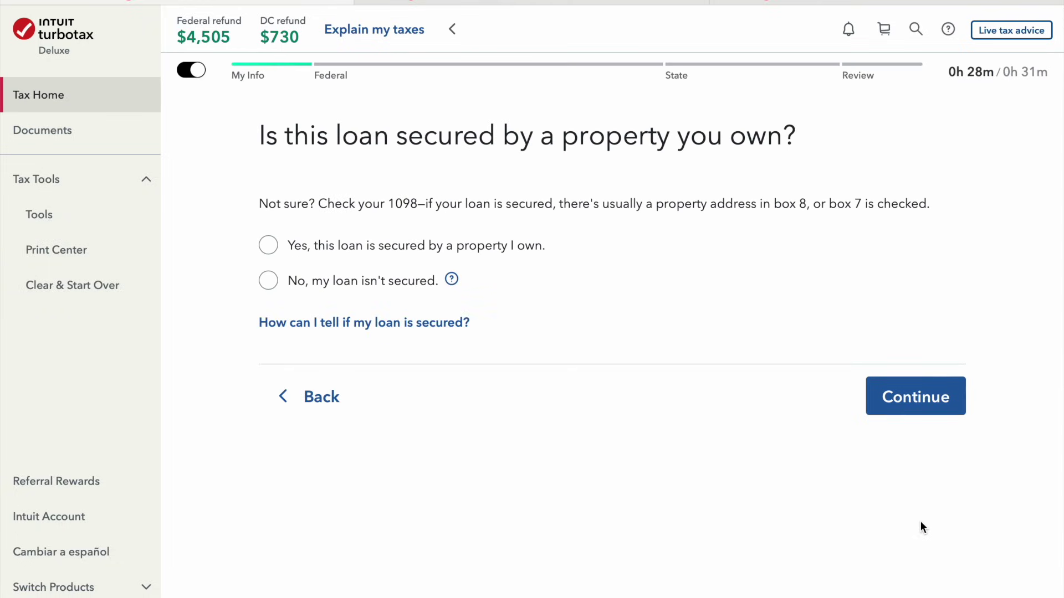
pyautogui.click(526, 255)
pyautogui.click(900, 398)
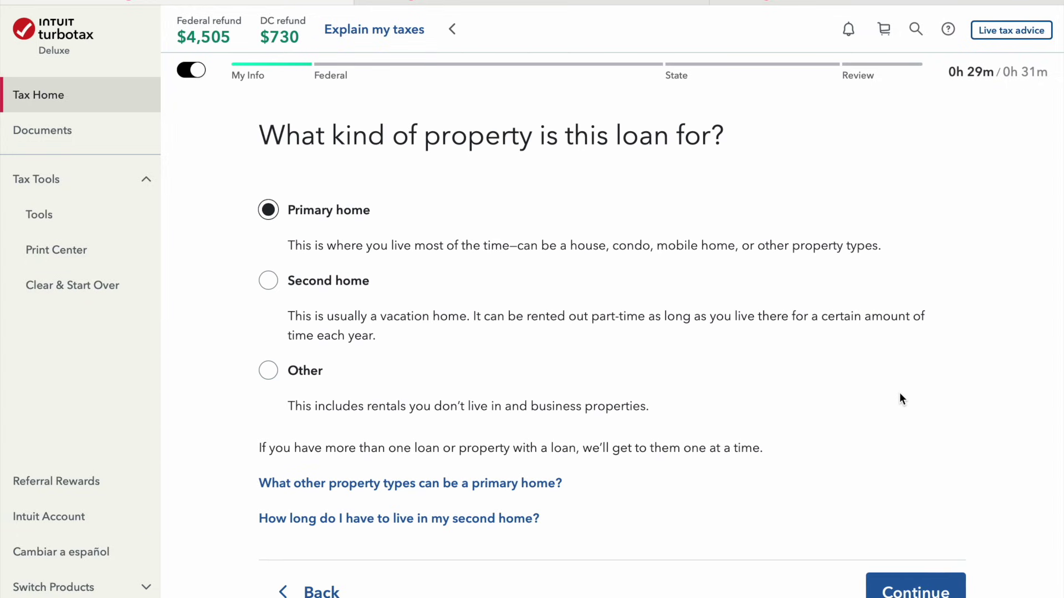
pyautogui.click(912, 577)
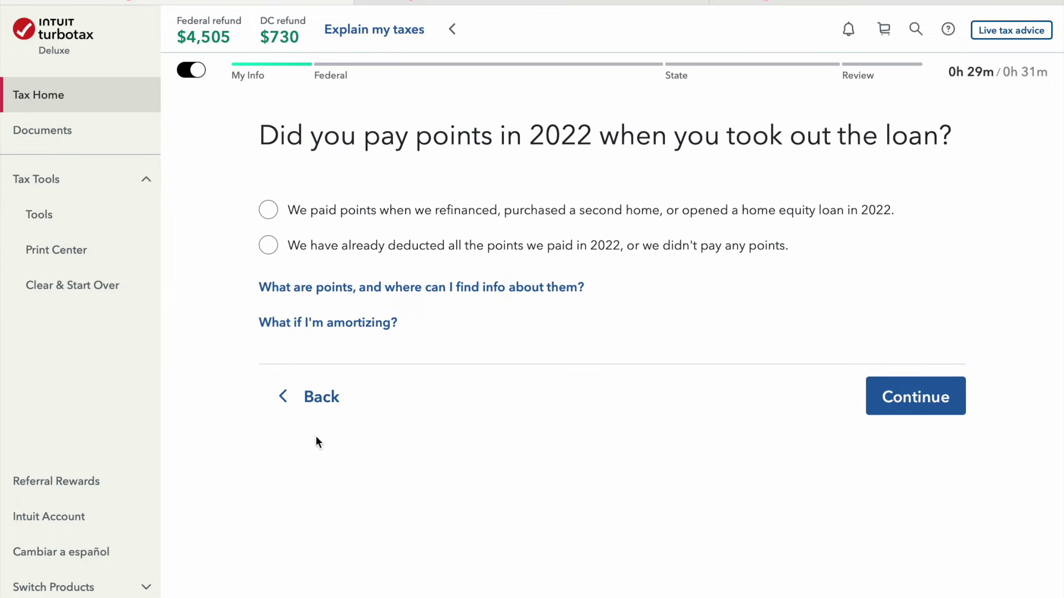
pyautogui.click(319, 397)
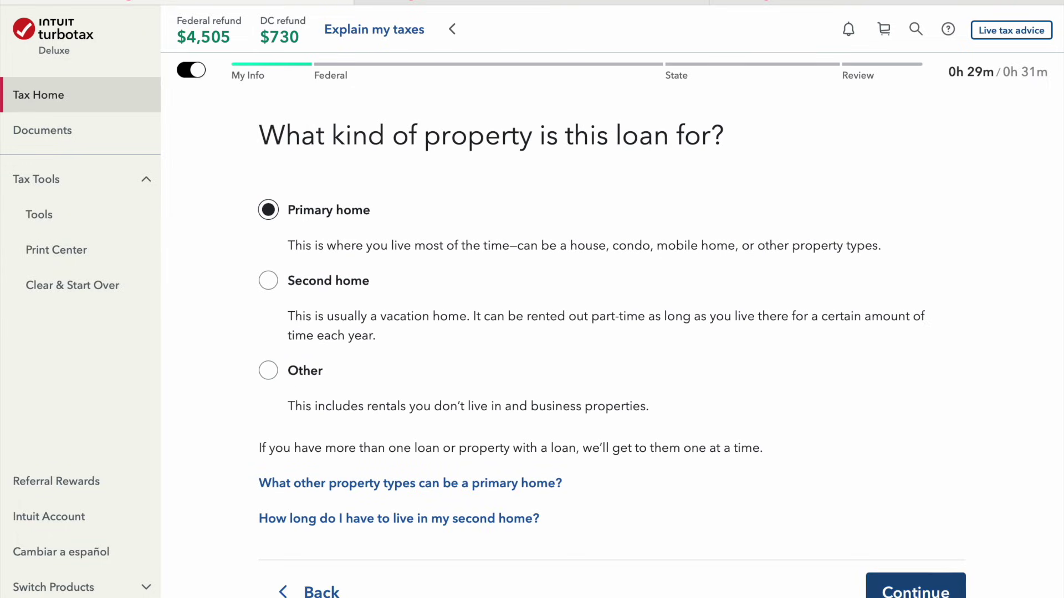
pyautogui.click(918, 592)
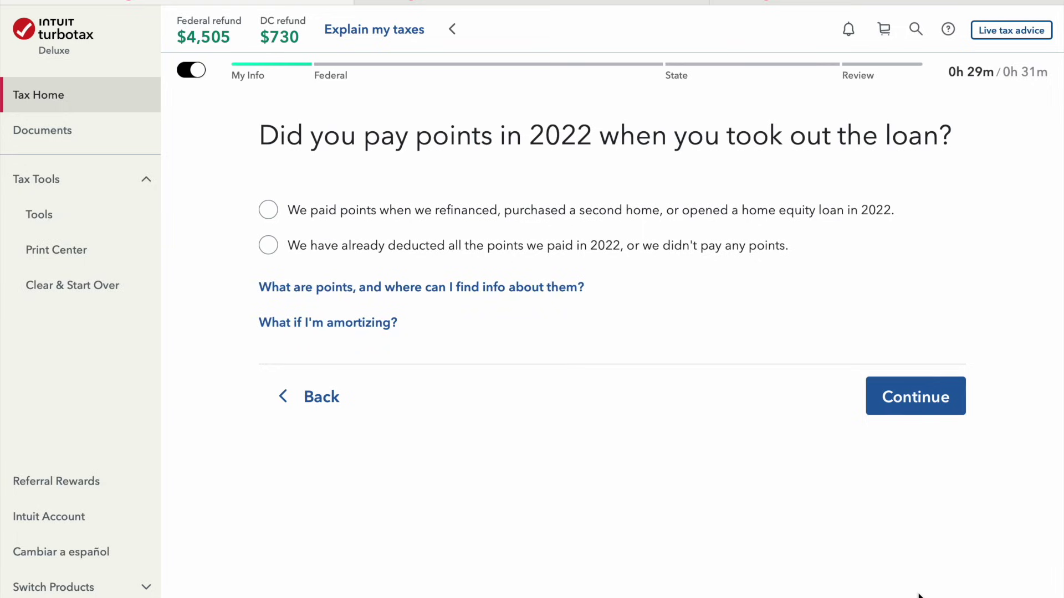
# Answer the points and most-recent 1098 questions and mark the loan as neither HELOC nor refinance
pyautogui.click(620, 240)
pyautogui.click(933, 399)
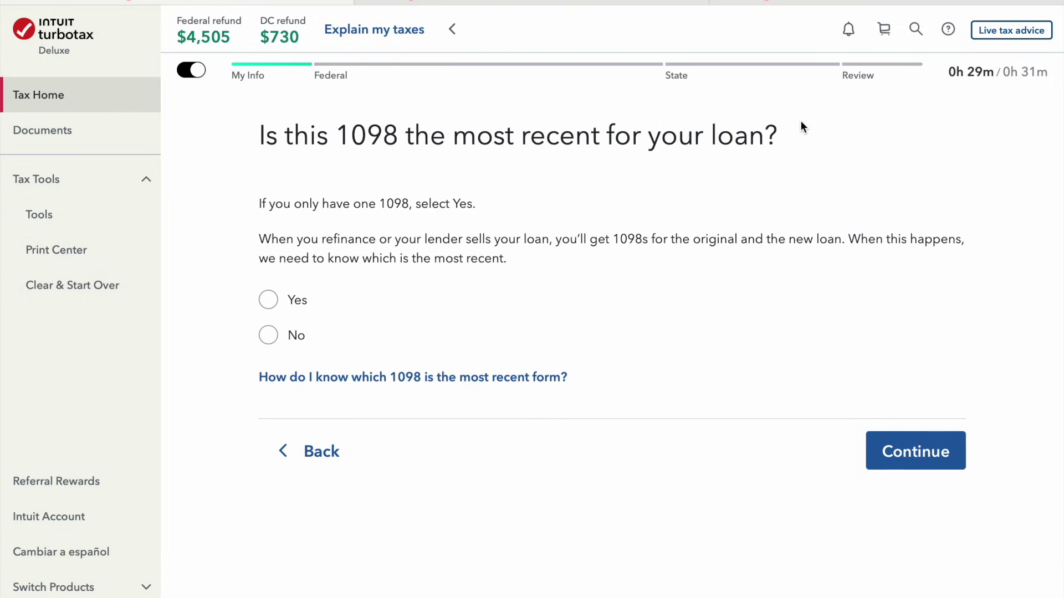
pyautogui.click(284, 299)
pyautogui.click(921, 451)
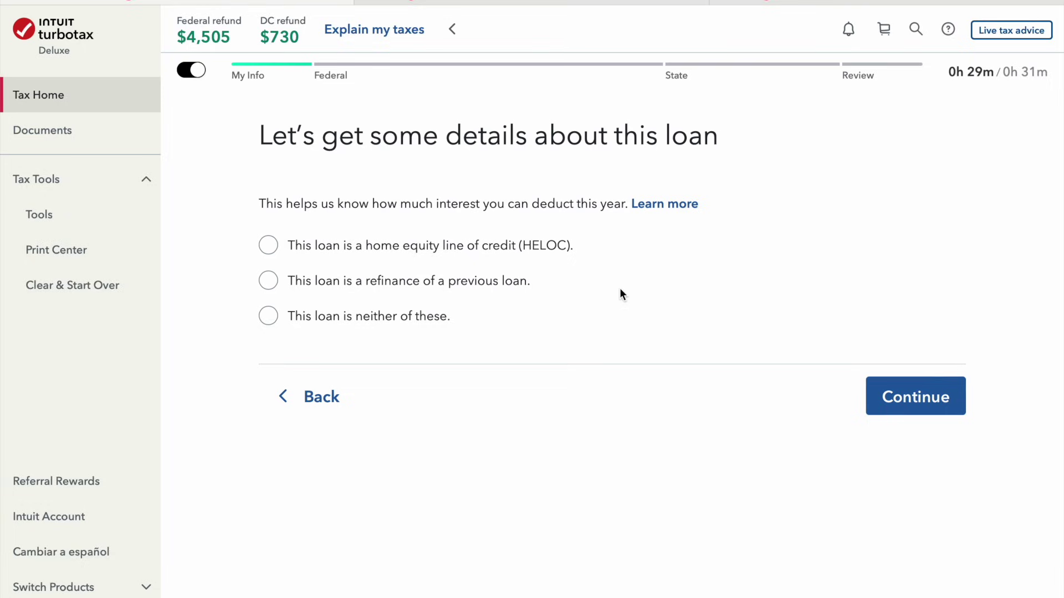
pyautogui.click(446, 319)
pyautogui.click(897, 396)
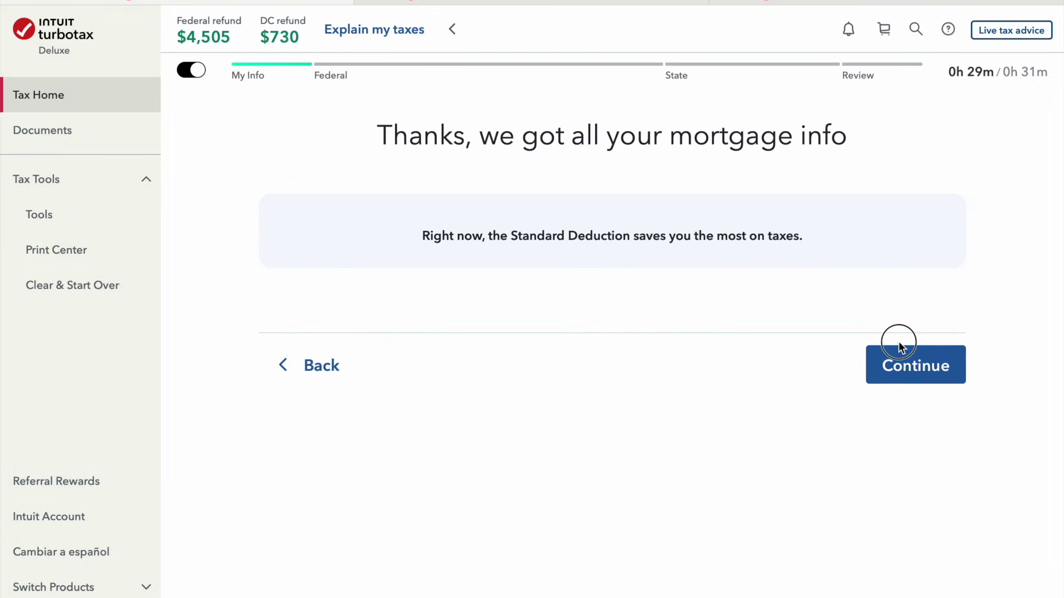
pyautogui.click(901, 358)
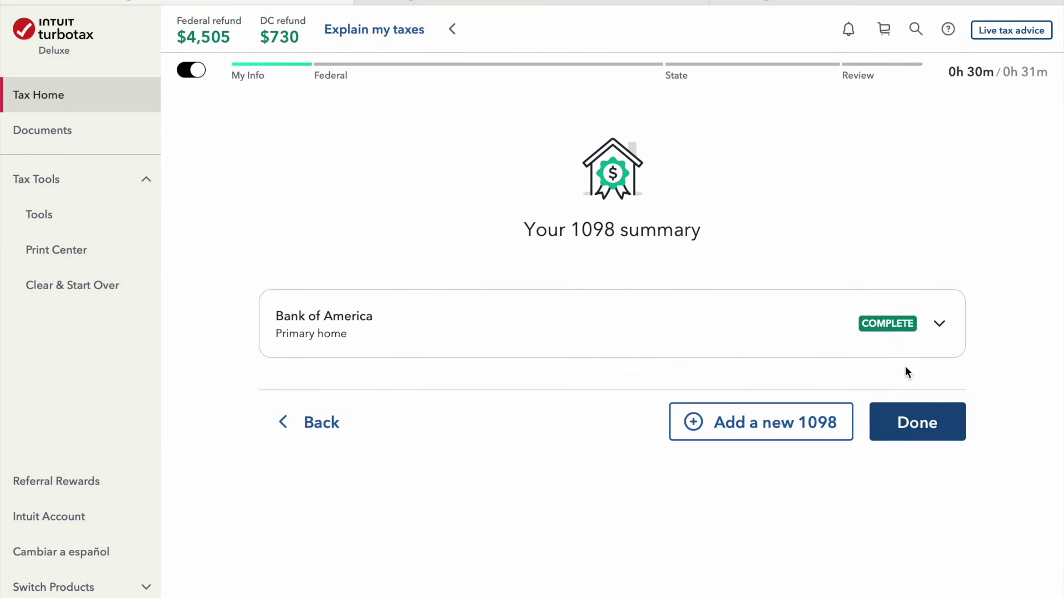
# Close the 1098 summary and start the Donations to Charity topic
pyautogui.click(940, 408)
pyautogui.click(939, 422)
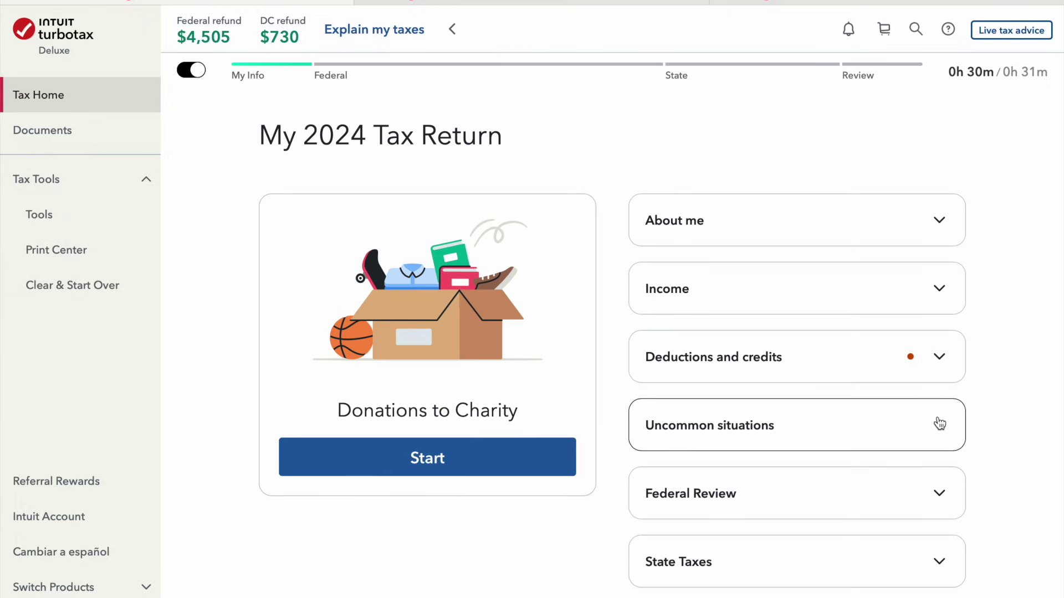
pyautogui.click(488, 468)
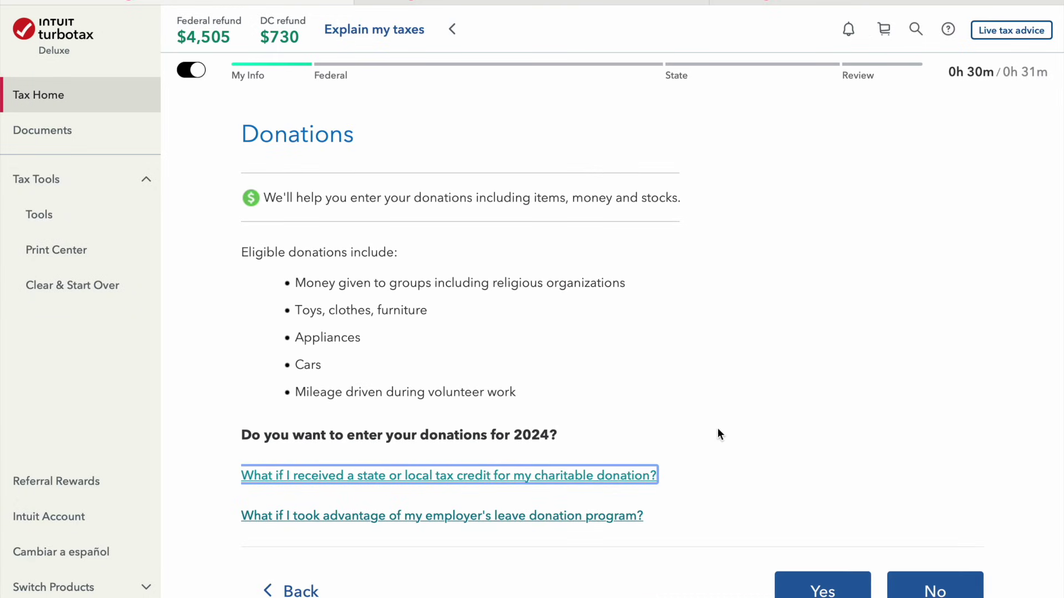
# Start a self-valued Goodwill item donation dated 12/31/2024 in the Household items category
pyautogui.click(826, 591)
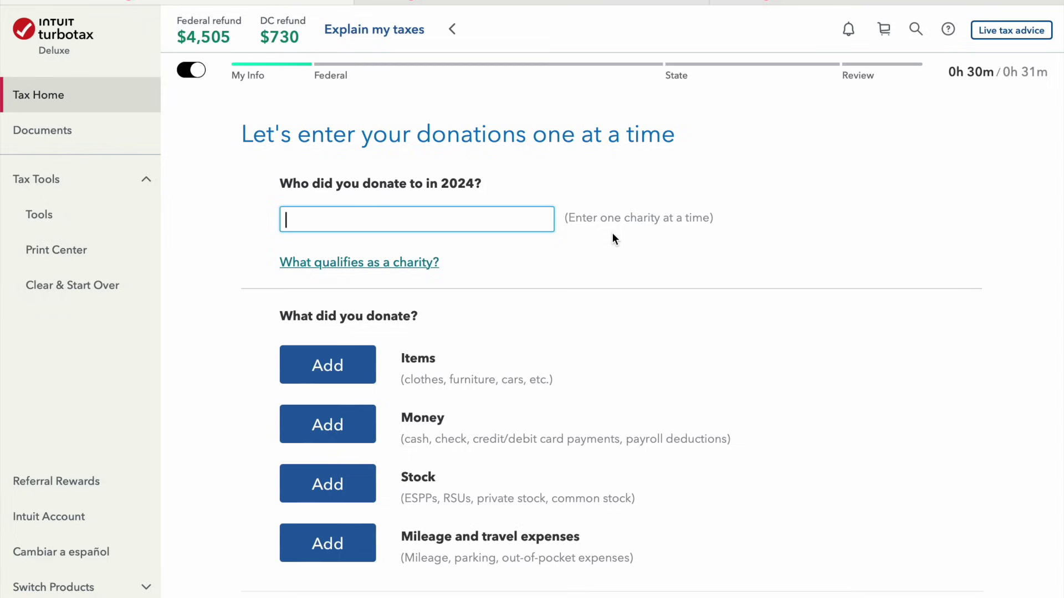
pyautogui.write('Goodwill')
pyautogui.click(358, 370)
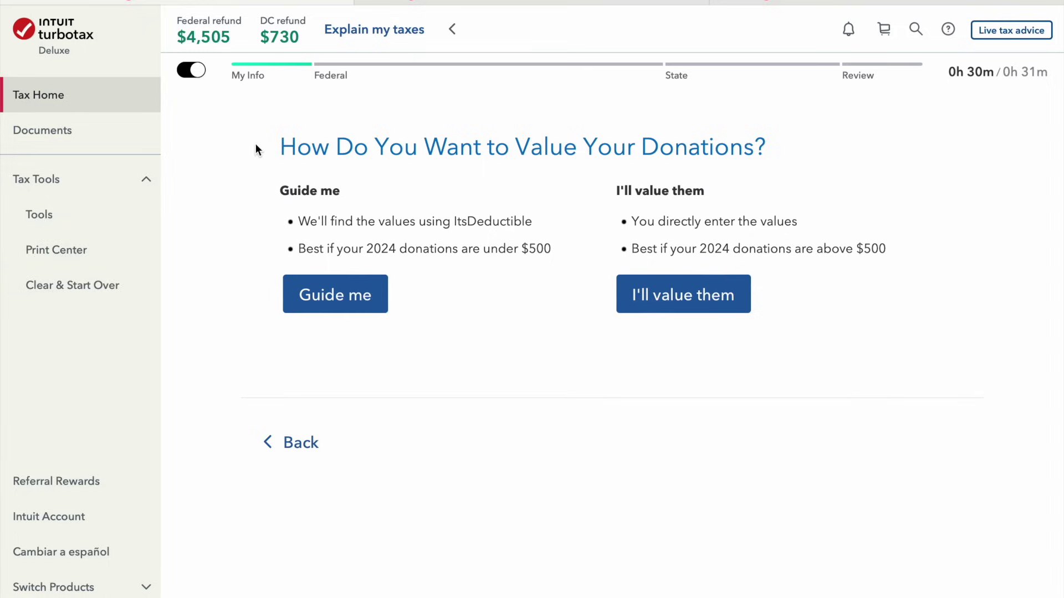
pyautogui.click(663, 289)
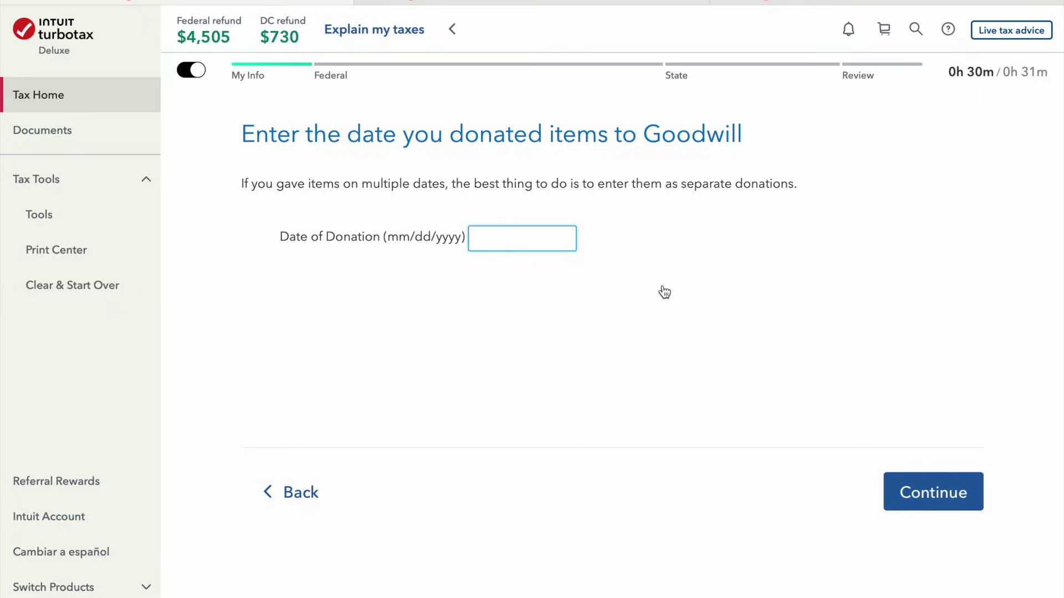
pyautogui.write('12/31/2024')
pyautogui.click(922, 499)
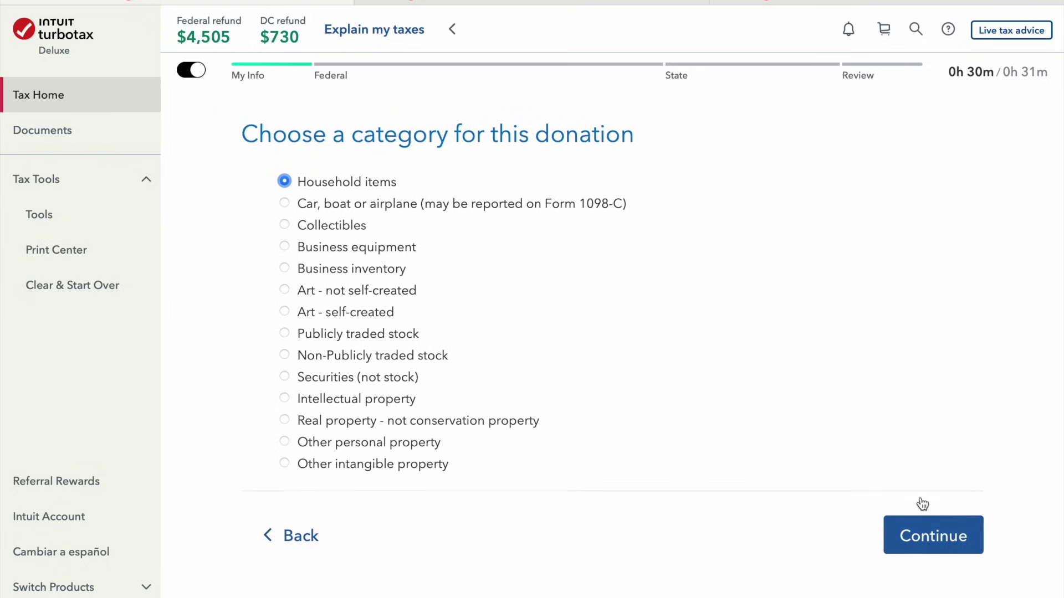
pyautogui.click(920, 538)
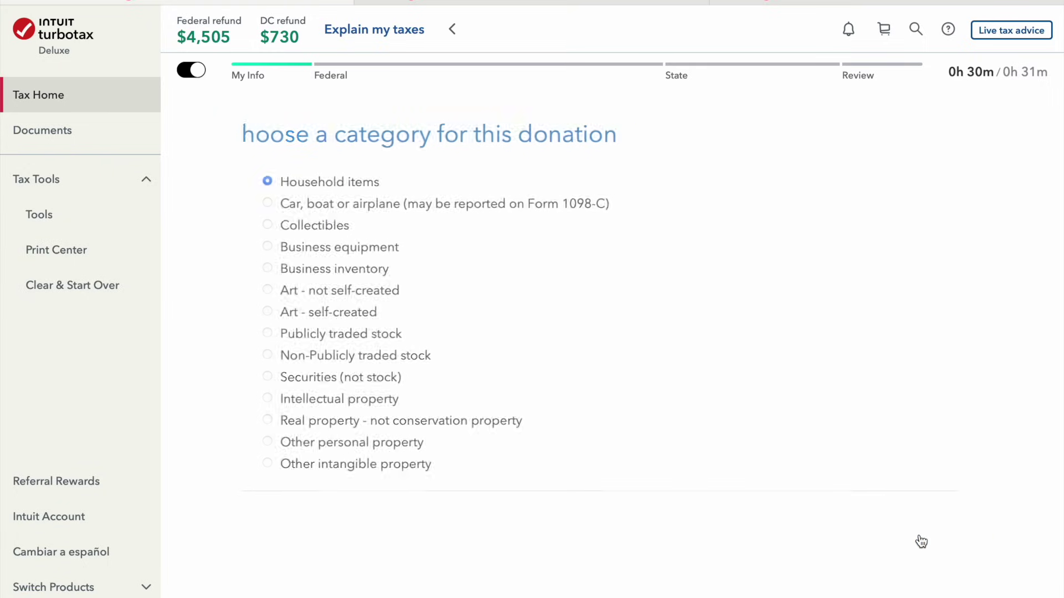
pyautogui.click(284, 485)
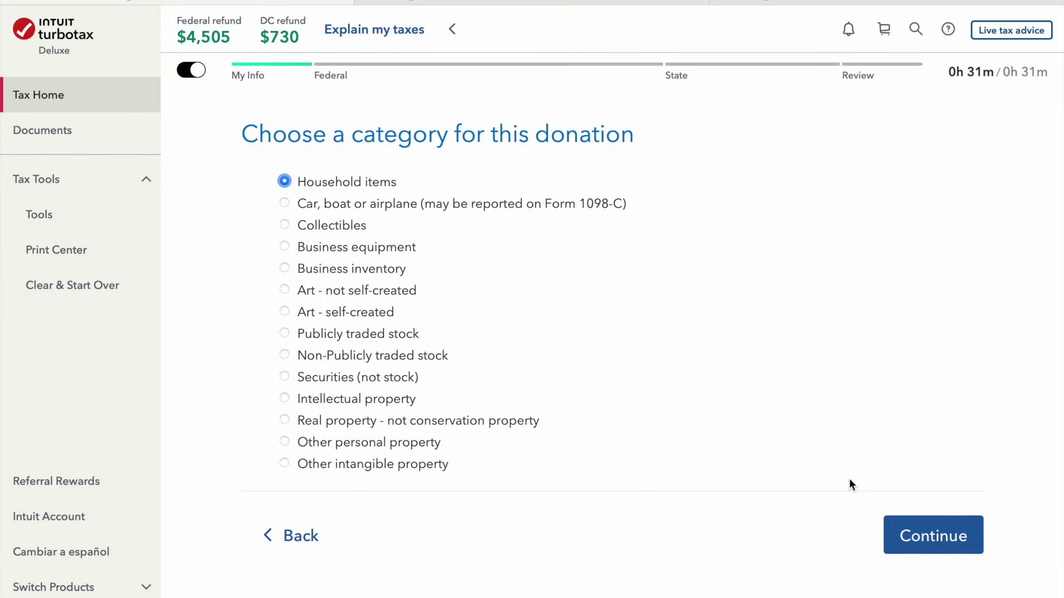
pyautogui.click(931, 549)
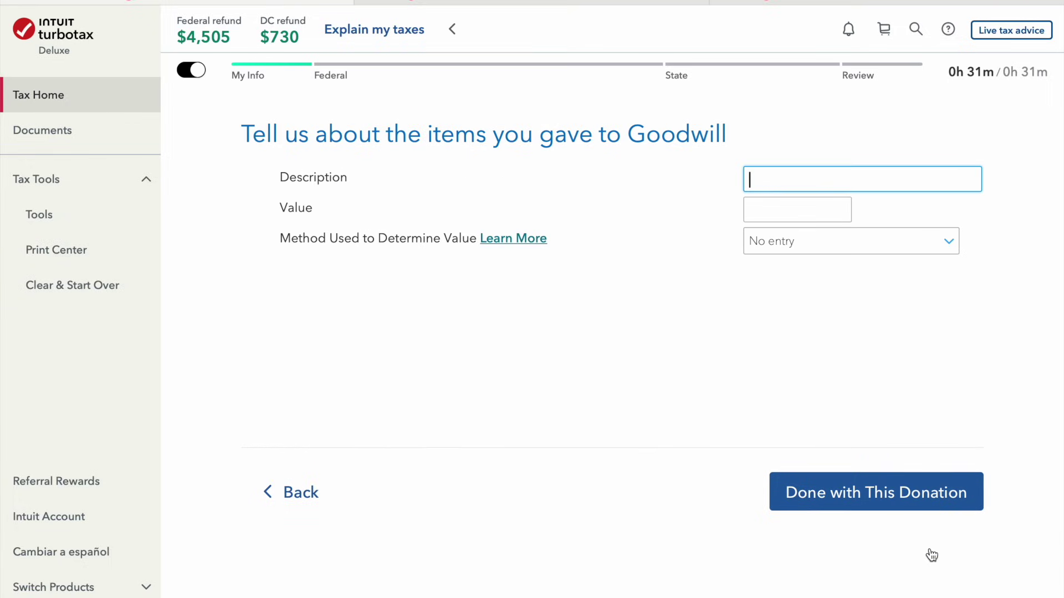
# Describe the item as 'various houshold goods' worth $1,000, valued by Thrift shop value
pyautogui.write('various houshold goods')
pyautogui.press('Tab')
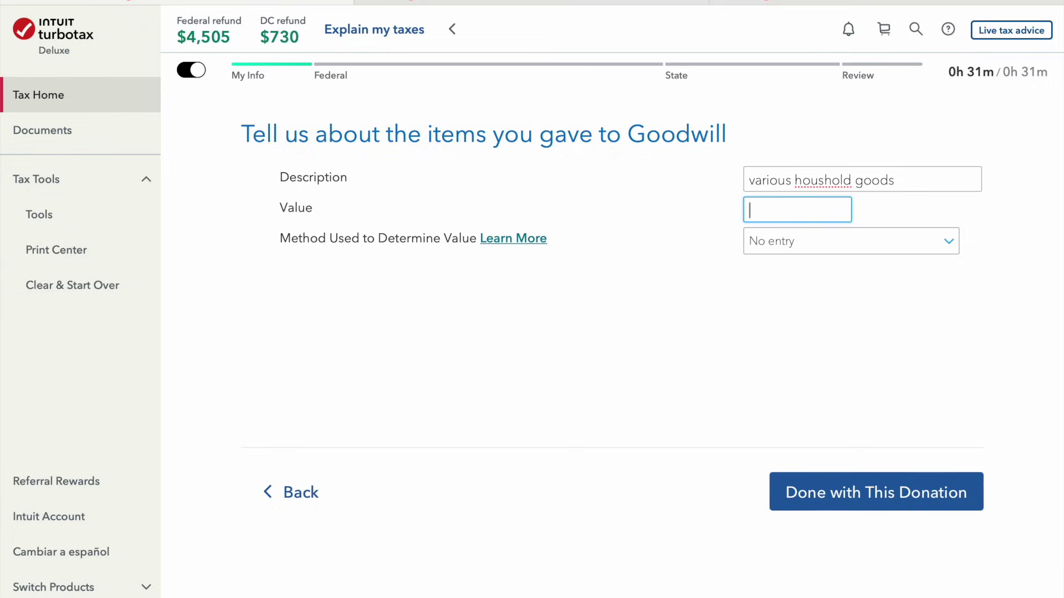
pyautogui.write('5,000')
pyautogui.press('BackSpace')
pyautogui.press('BackSpace')
pyautogui.press('BackSpace')
pyautogui.press('BackSpace')
pyautogui.press('BackSpace')
pyautogui.write('1000')
pyautogui.click(913, 249)
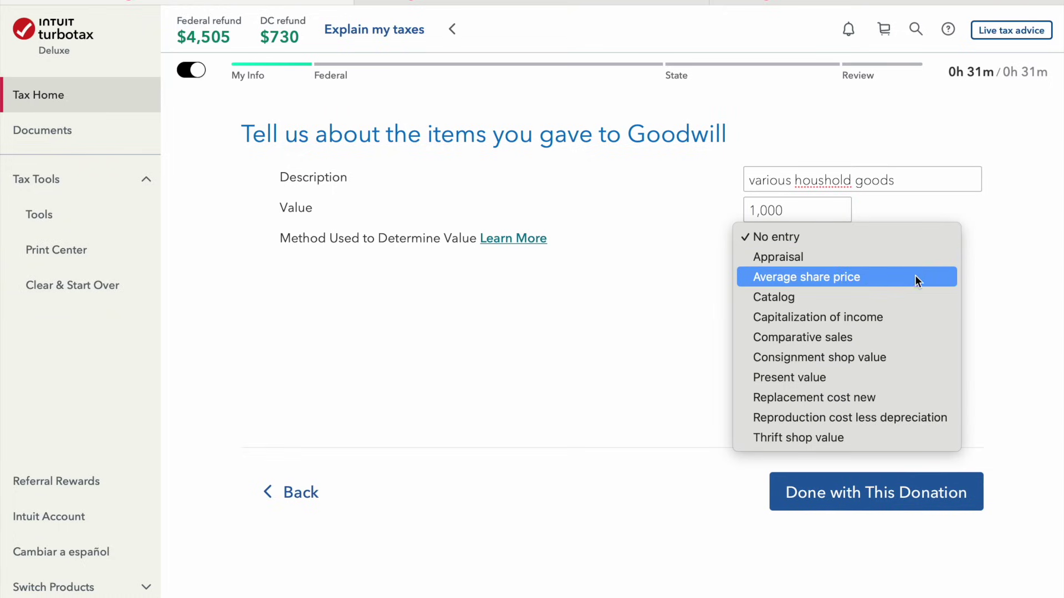
pyautogui.click(896, 439)
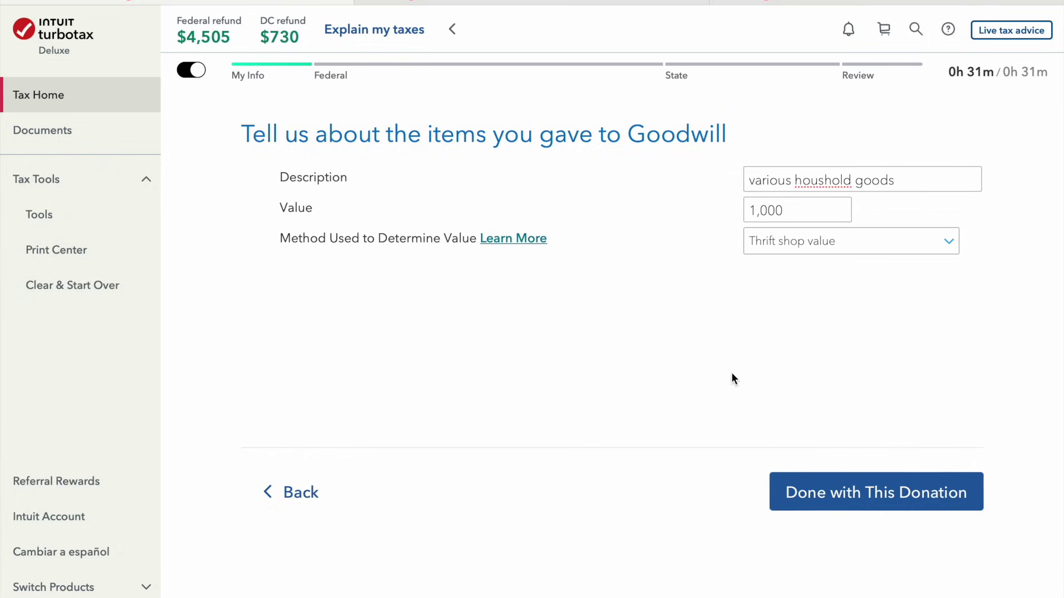
pyautogui.click(900, 503)
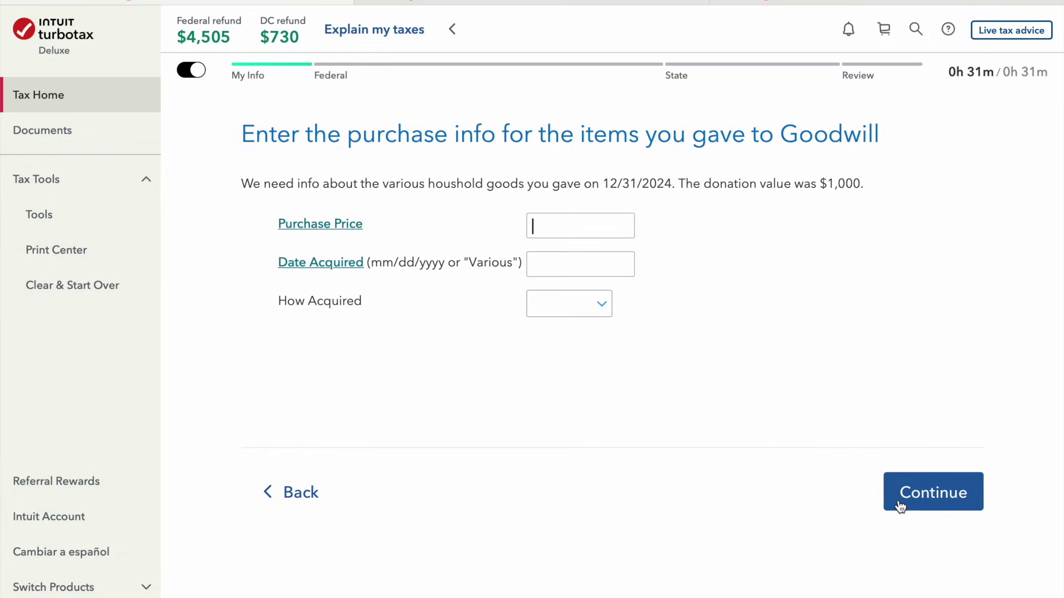
# Record a $10,000 purchase price, acquisition date 'various', acquired by Purchase
pyautogui.write('7000')
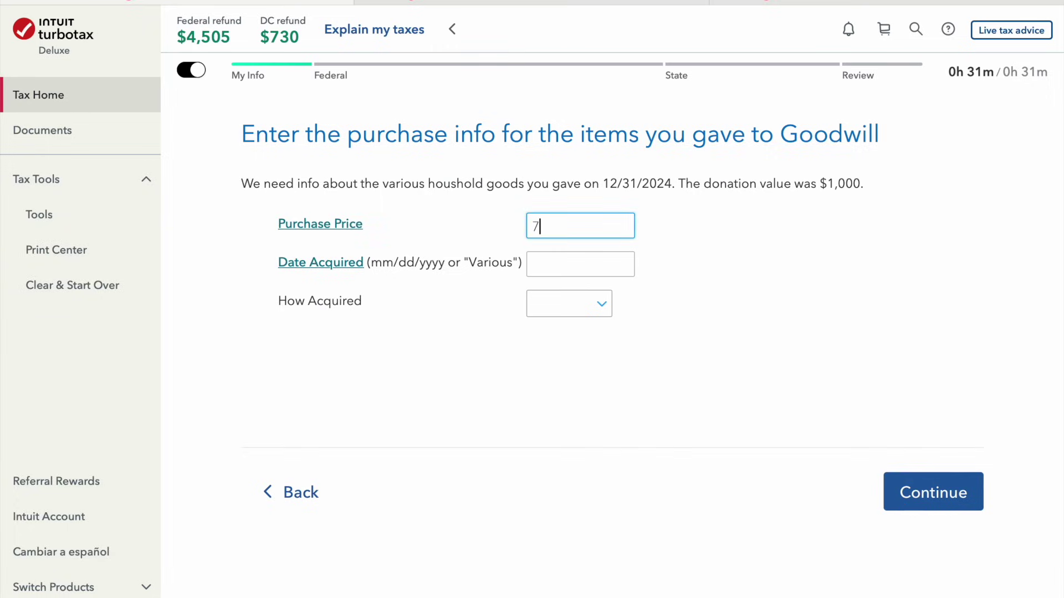
pyautogui.press('Tab')
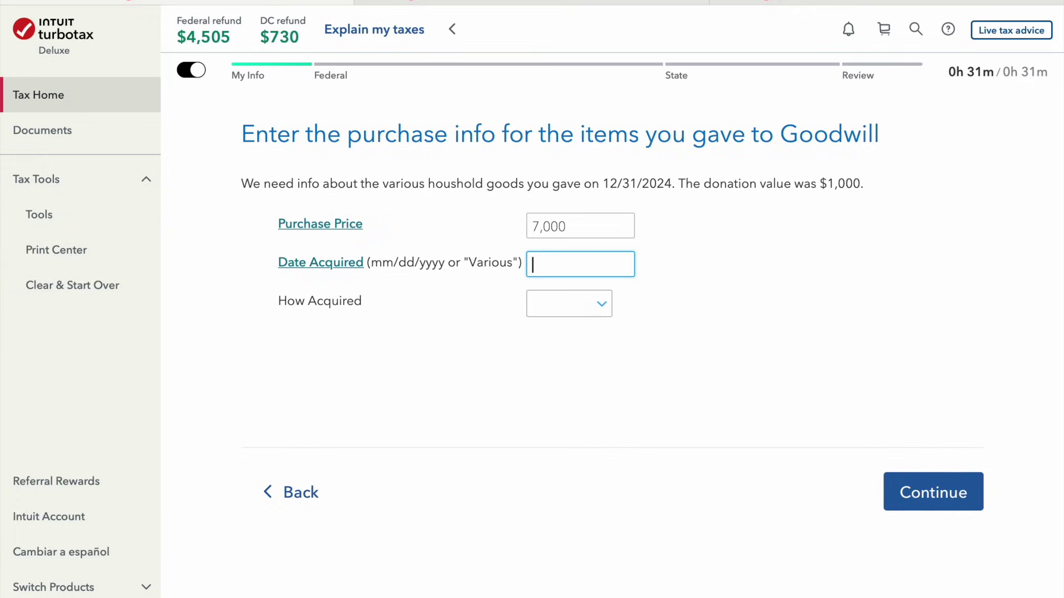
pyautogui.hotkey('shift', 'Tab')
pyautogui.write('1,0000')
pyautogui.press('Tab')
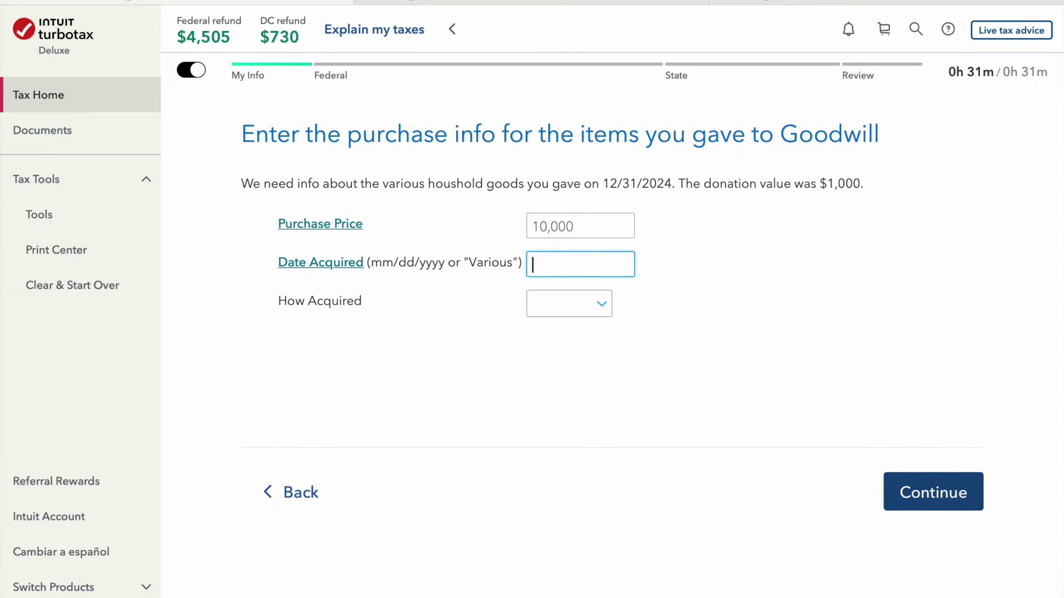
pyautogui.write('various')
pyautogui.click(590, 303)
pyautogui.click(591, 317)
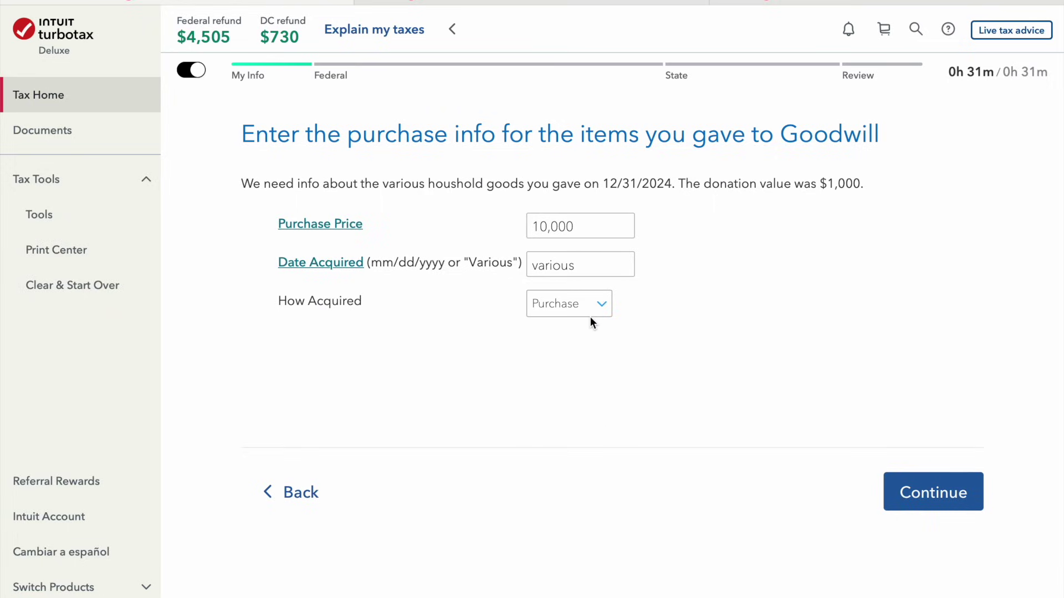
pyautogui.click(932, 493)
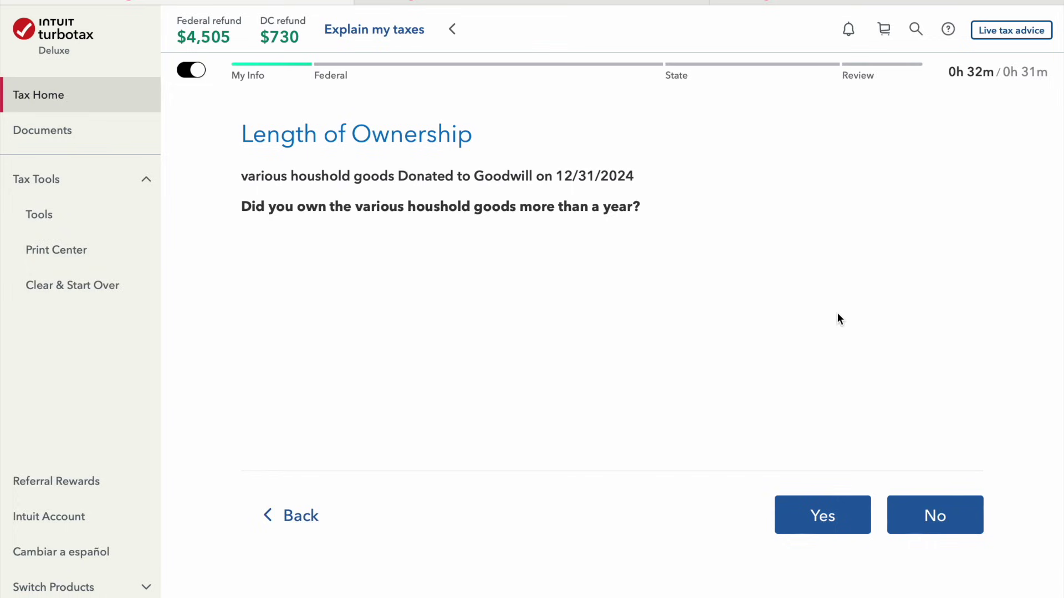
# Answer length of ownership, then add a $1,000 money donation to Goodwill, totalling $2,000
pyautogui.click(837, 516)
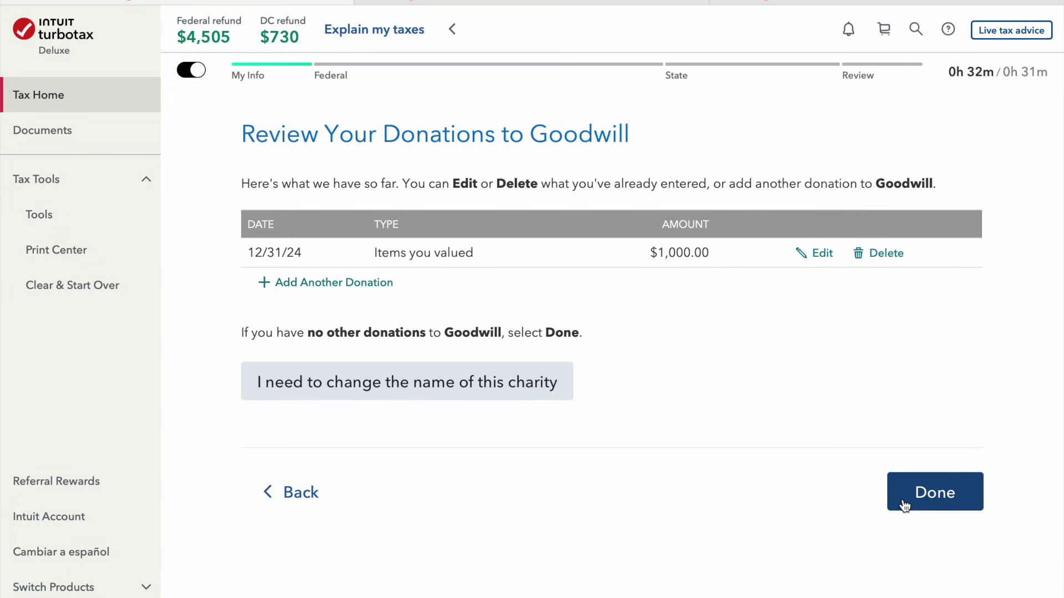
pyautogui.click(333, 285)
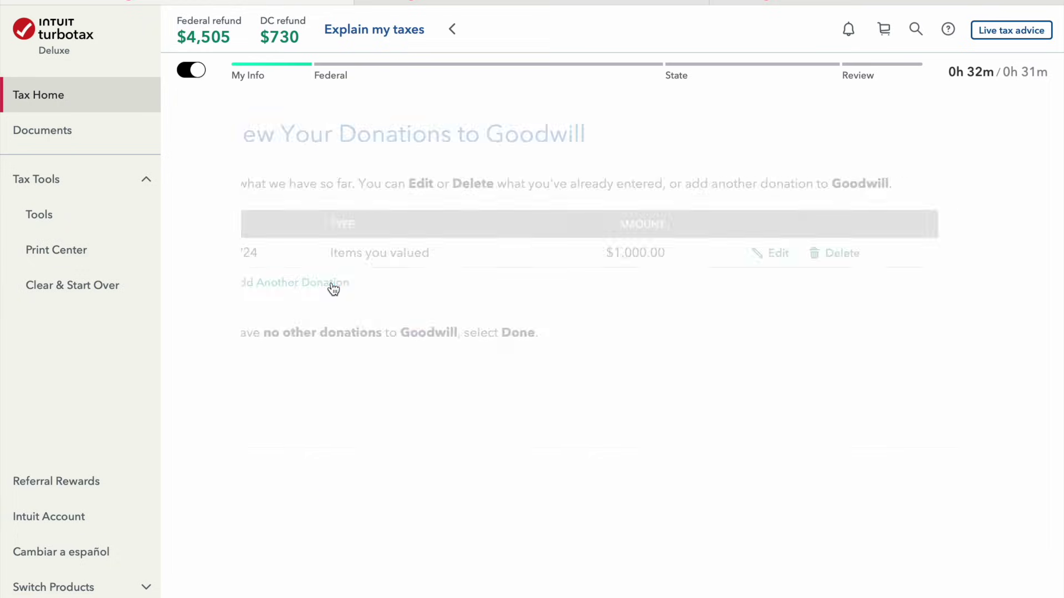
pyautogui.click(312, 295)
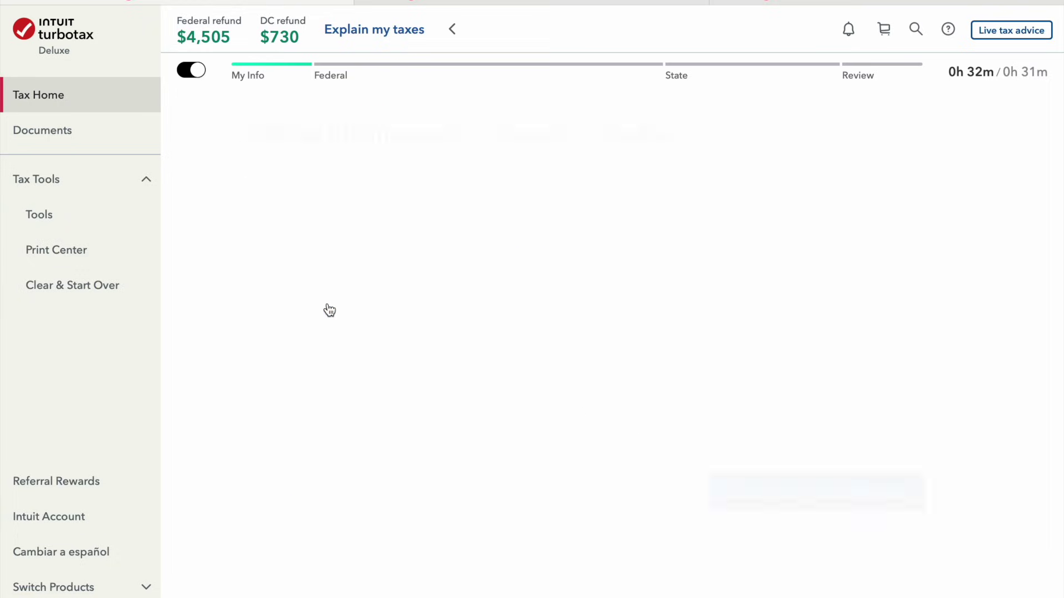
pyautogui.click(581, 297)
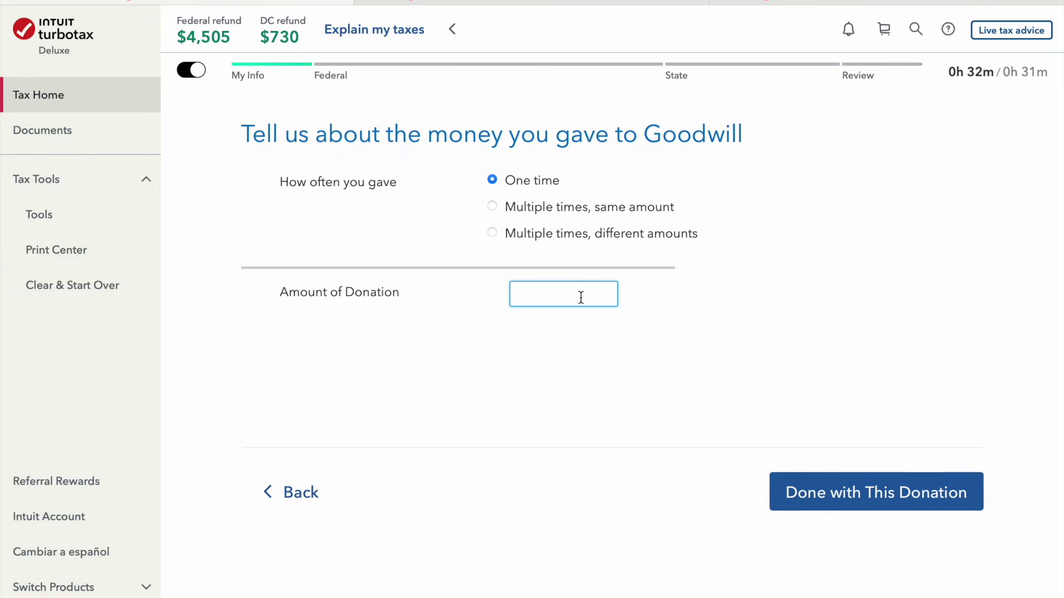
pyautogui.write('1000')
pyautogui.click(879, 491)
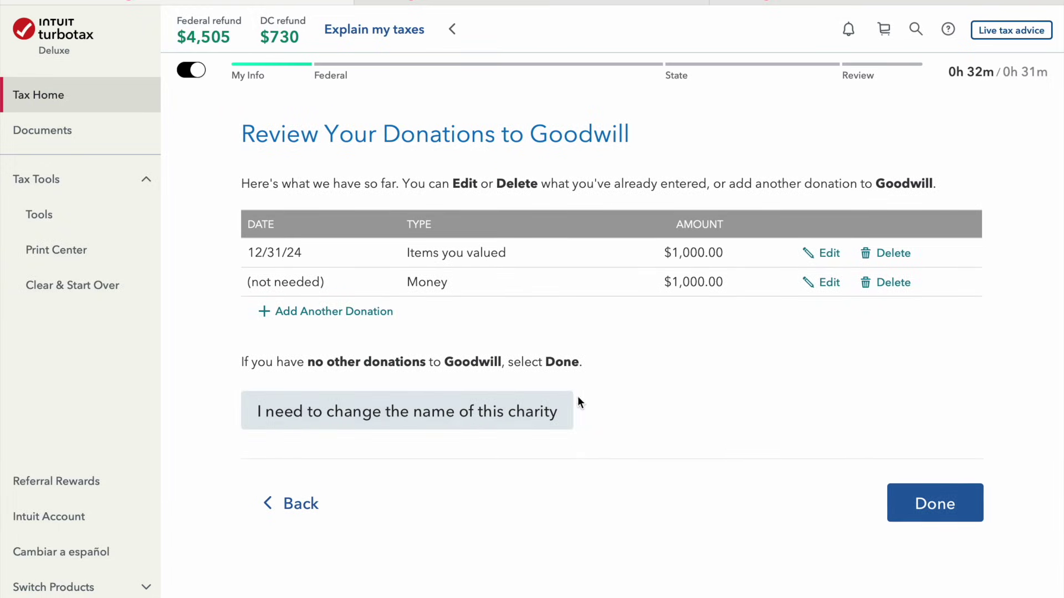
pyautogui.click(968, 518)
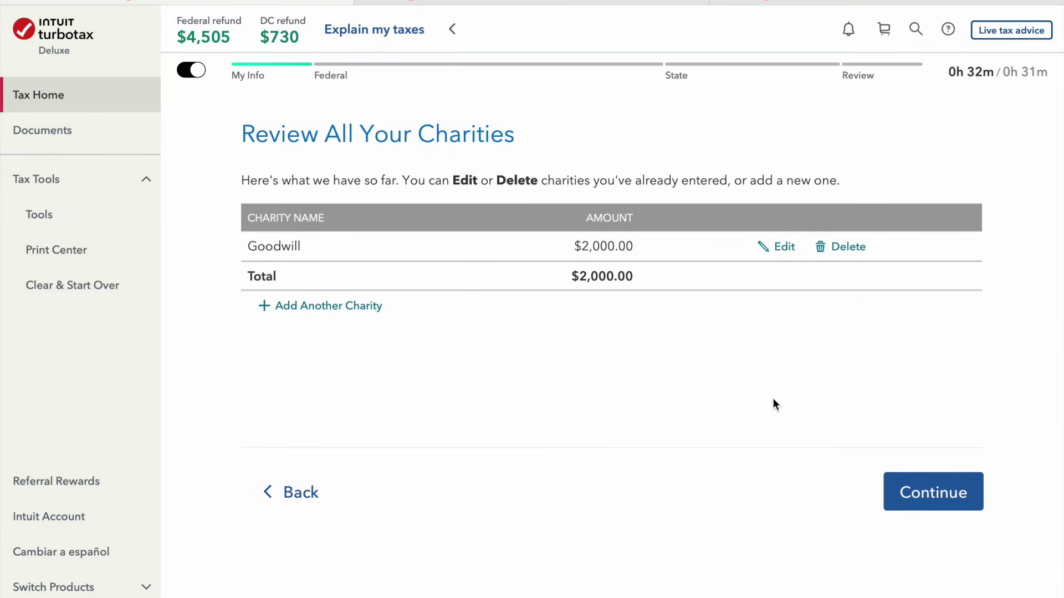
pyautogui.click(936, 495)
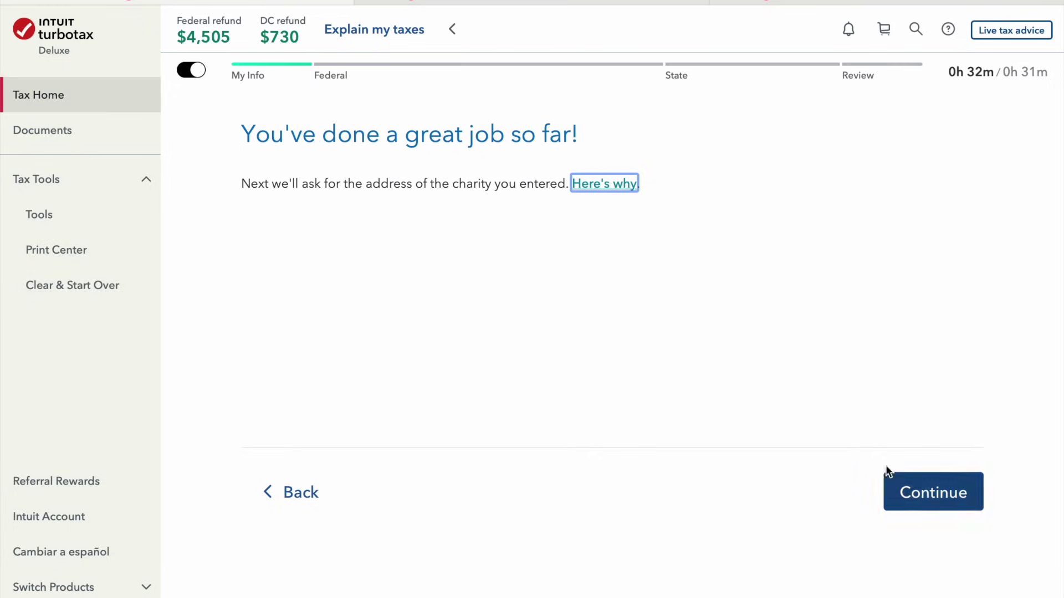
# Enter Goodwill's street address, city, state and ZIP, and confirm no special donation conditions apply
pyautogui.click(908, 493)
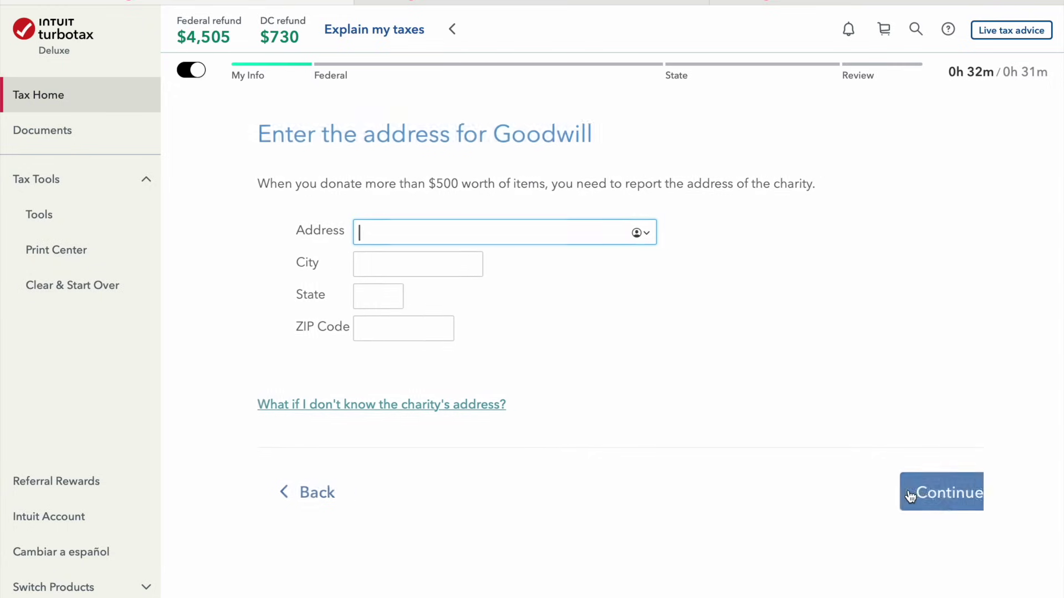
pyautogui.write('123')
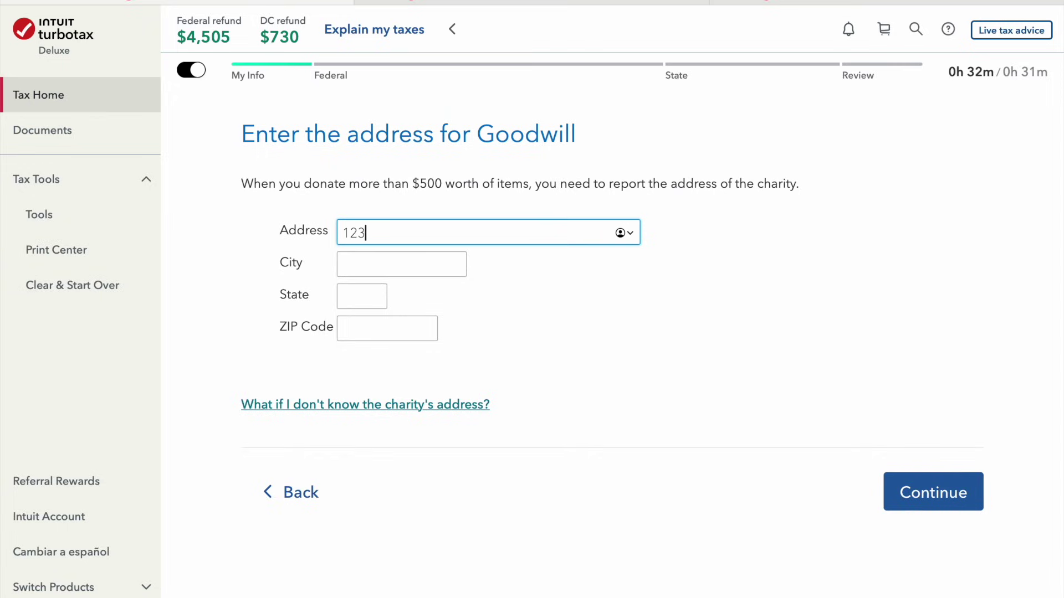
pyautogui.write(' fake')
pyautogui.write('street')
pyautogui.press('Tab')
pyautogui.write('bever')
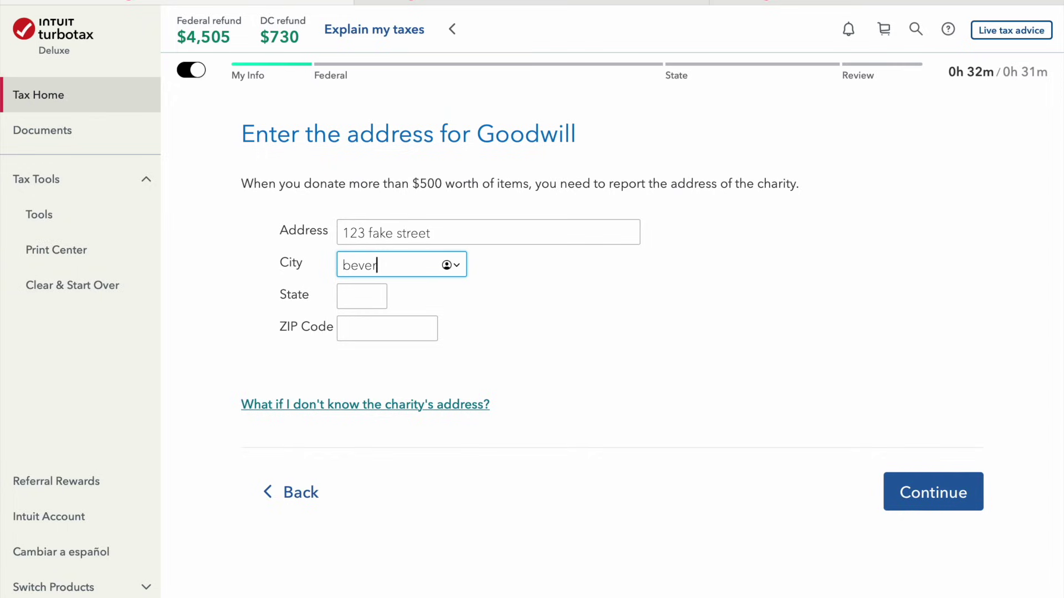
pyautogui.write('ly hills')
pyautogui.press('Tab')
pyautogui.write('CA')
pyautogui.press('Tab')
pyautogui.write('90210')
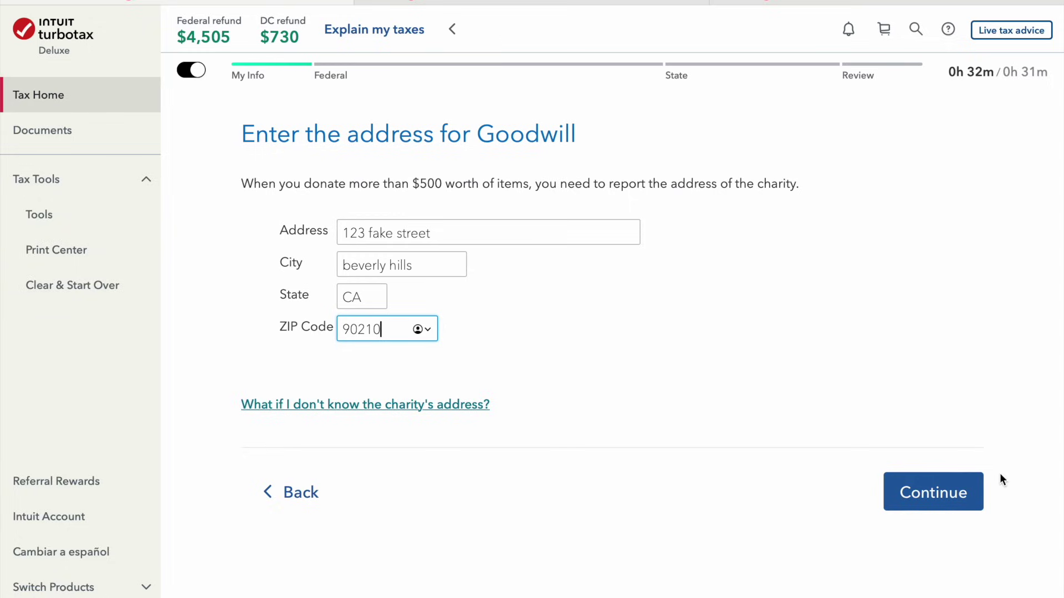
pyautogui.click(979, 489)
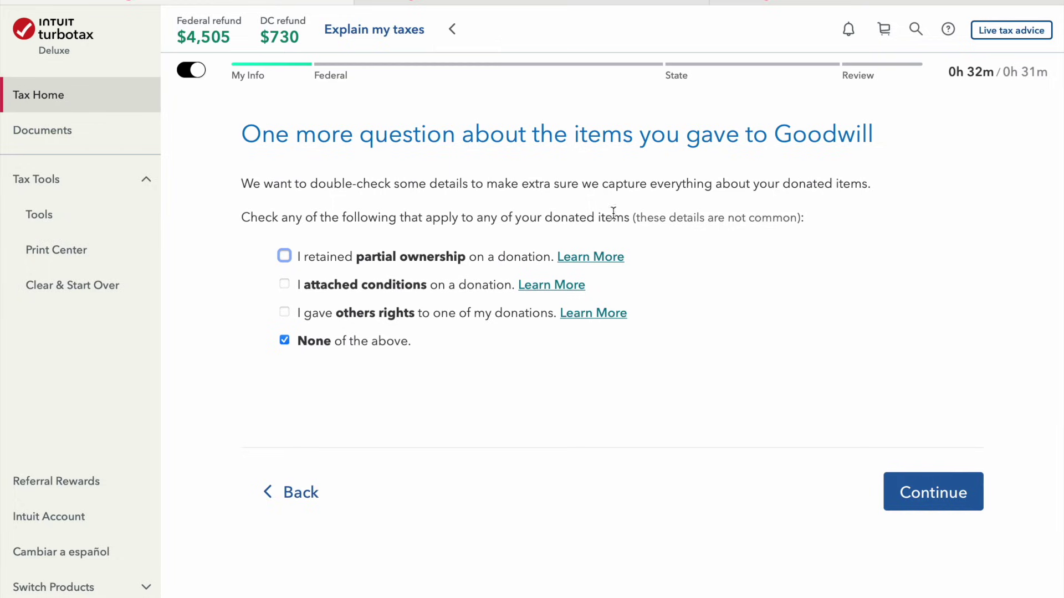
pyautogui.click(920, 492)
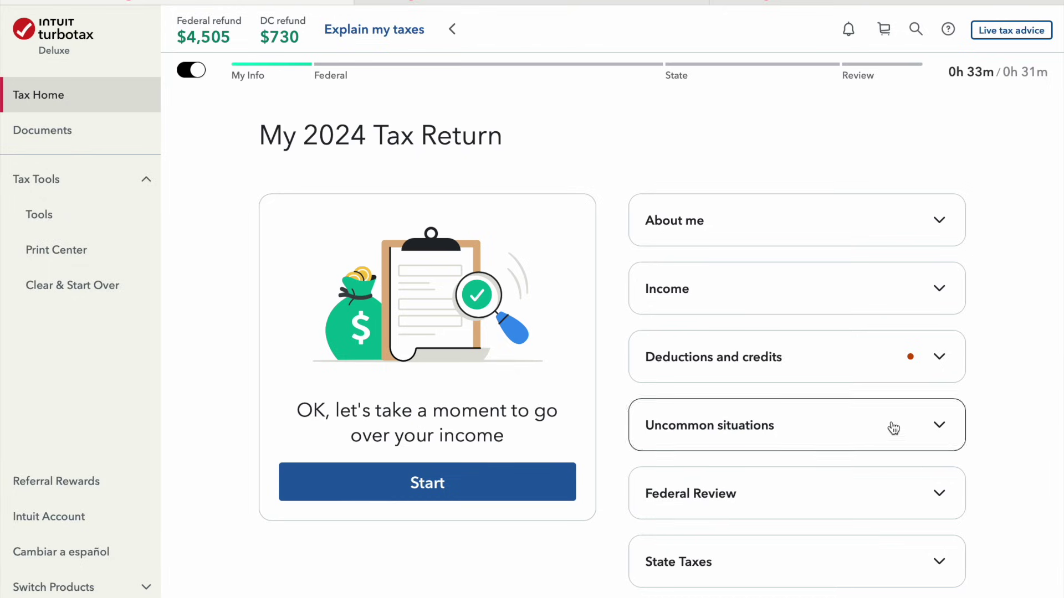
pyautogui.click(895, 292)
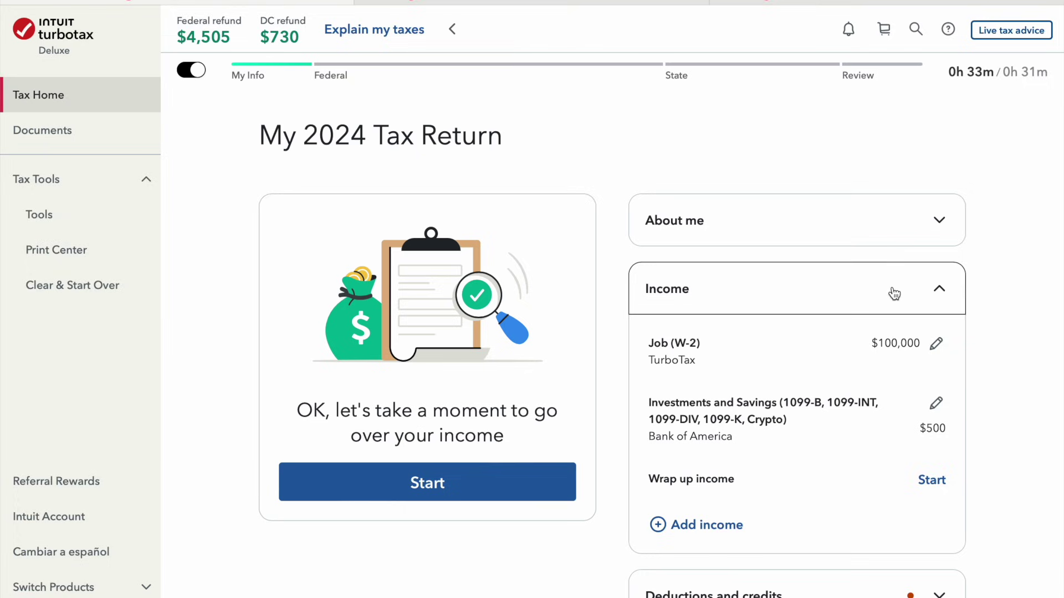
pyautogui.click(700, 535)
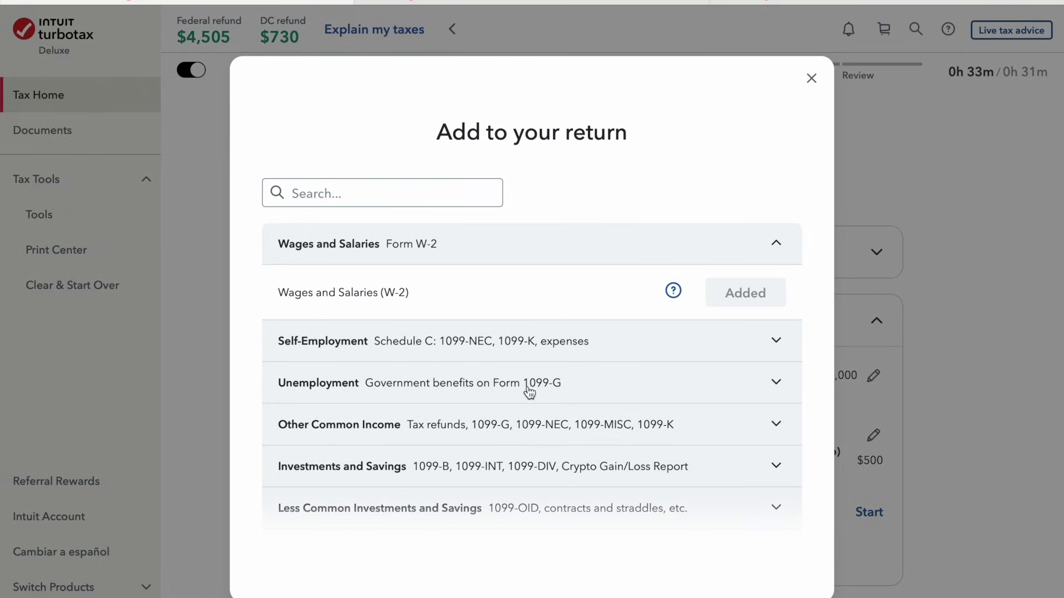
pyautogui.scroll(-4, 513, 482)
pyautogui.scroll(-5, 513, 482)
pyautogui.scroll(-2, 513, 482)
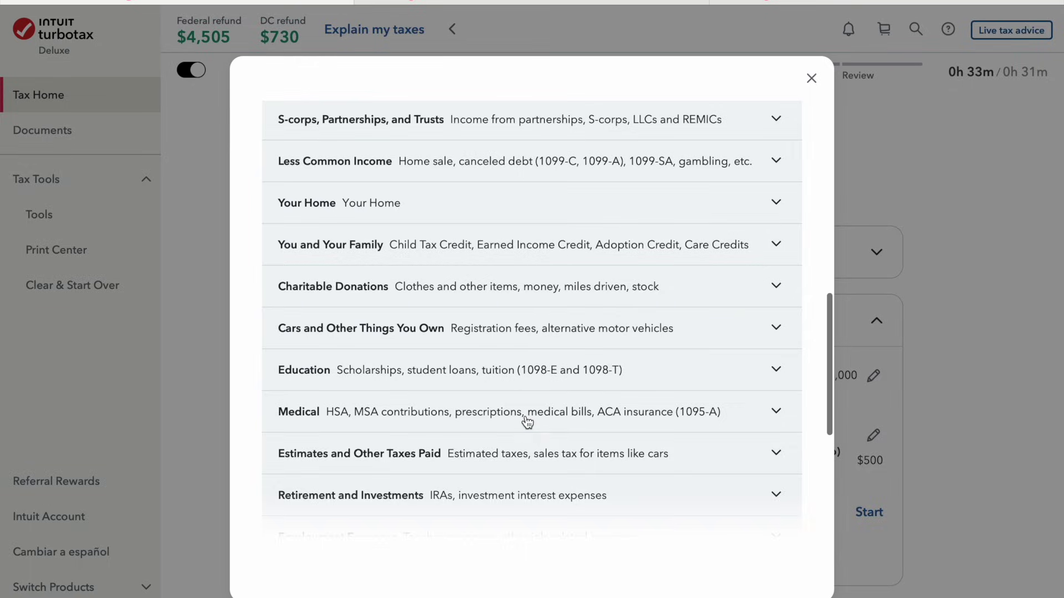
pyautogui.click(527, 423)
pyautogui.scroll(-2, 525, 422)
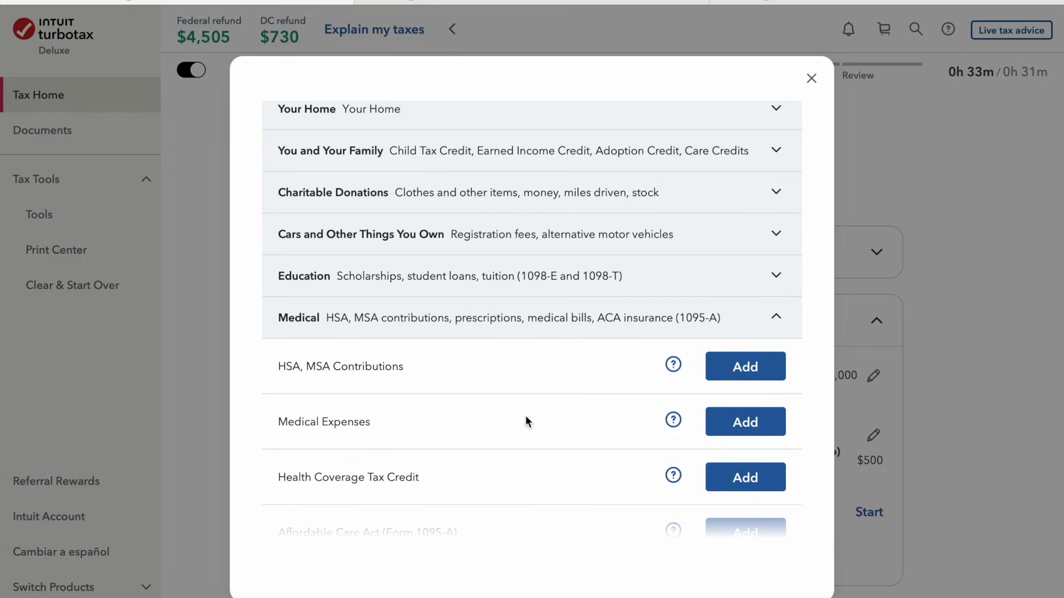
pyautogui.scroll(-6, 538, 450)
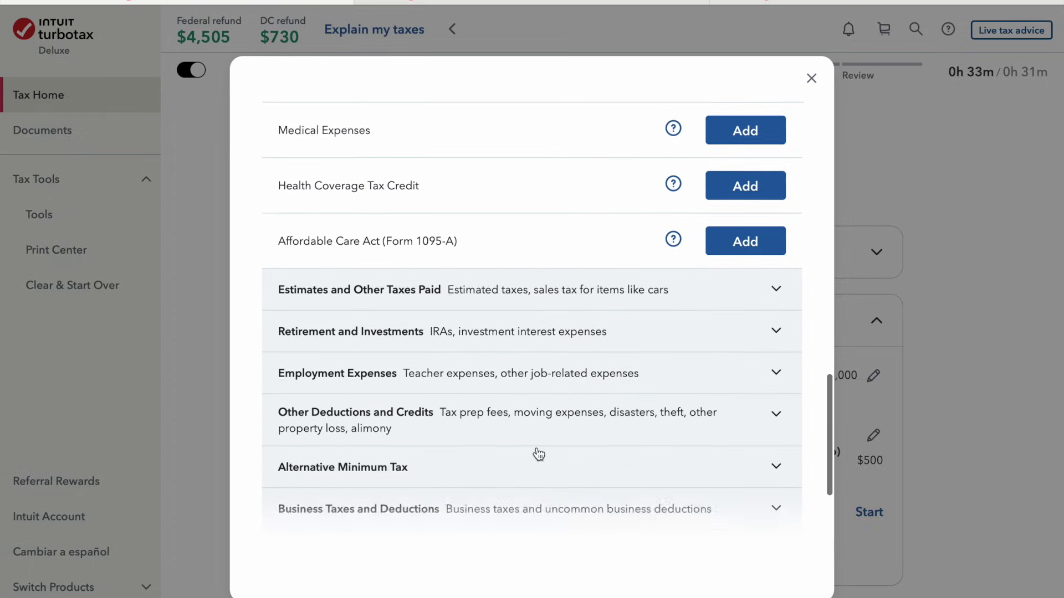
pyautogui.scroll(-1, 538, 453)
pyautogui.scroll(18, 538, 453)
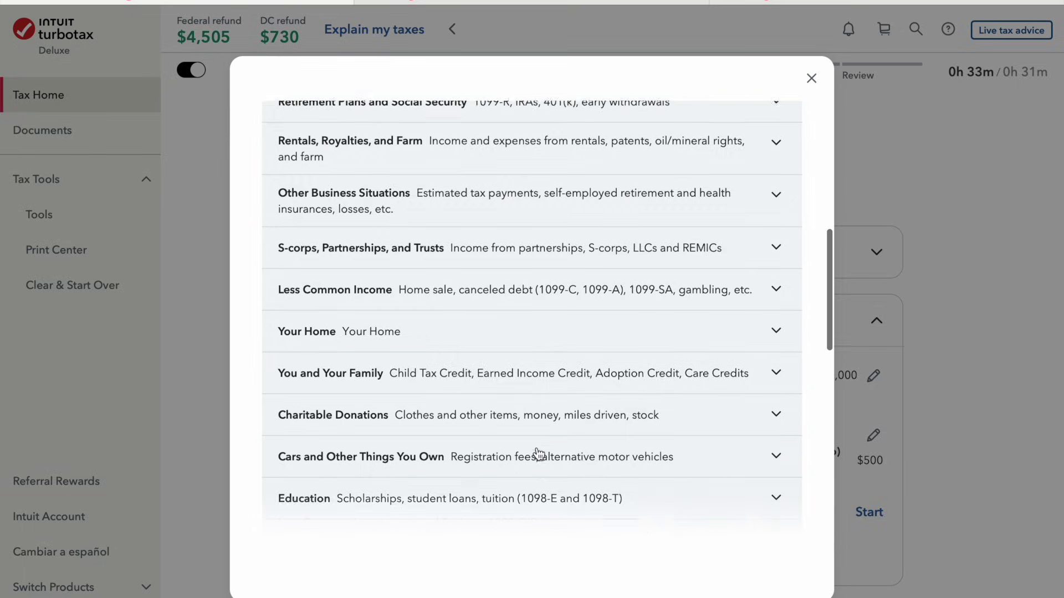
pyautogui.click(812, 81)
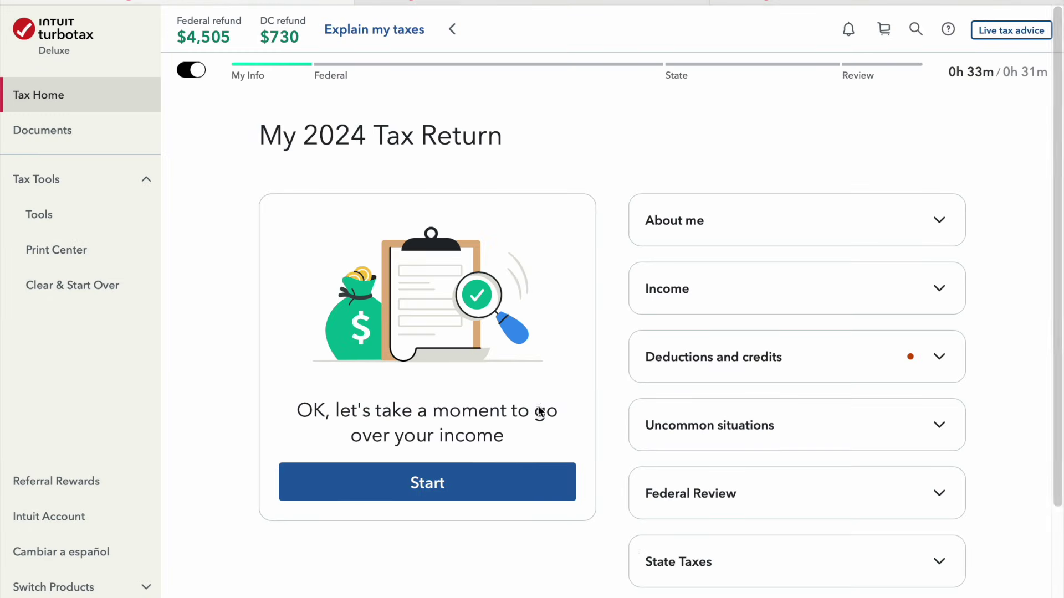
pyautogui.scroll(-1, 709, 552)
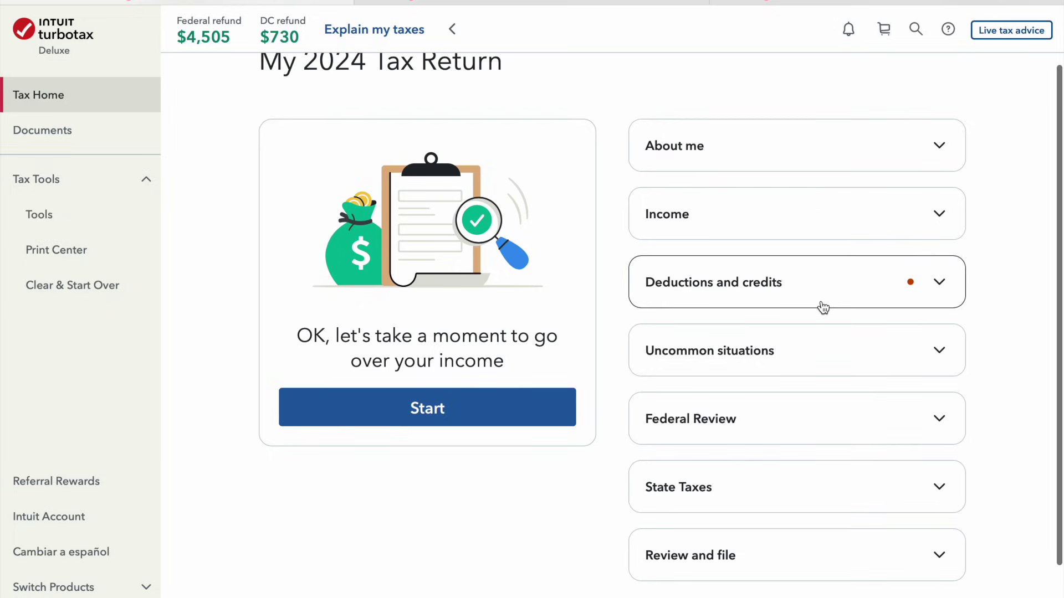
pyautogui.click(822, 307)
pyautogui.scroll(-1, 812, 463)
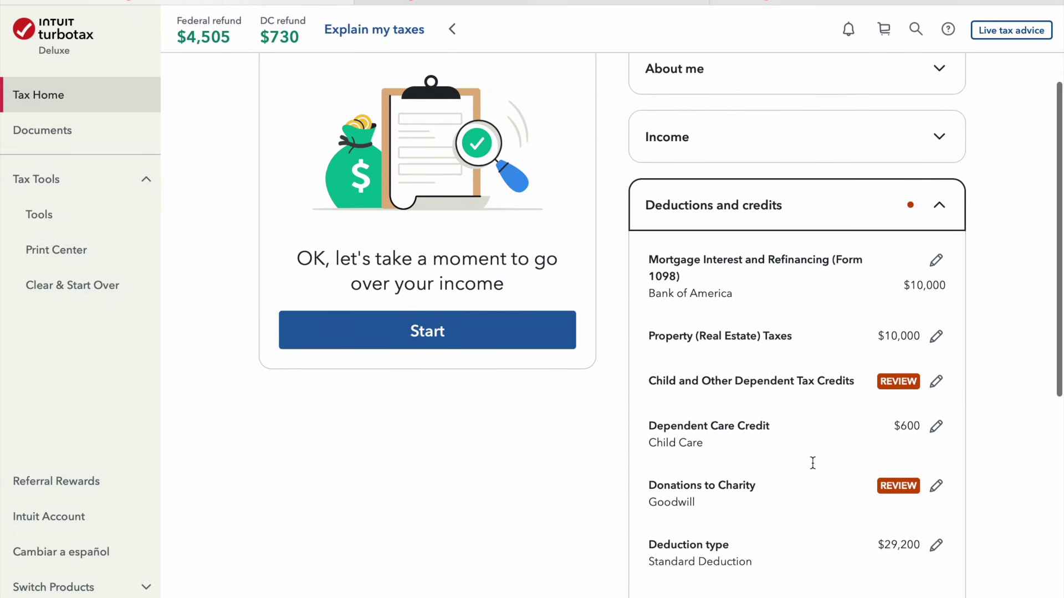
pyautogui.click(944, 207)
pyautogui.scroll(3, 584, 368)
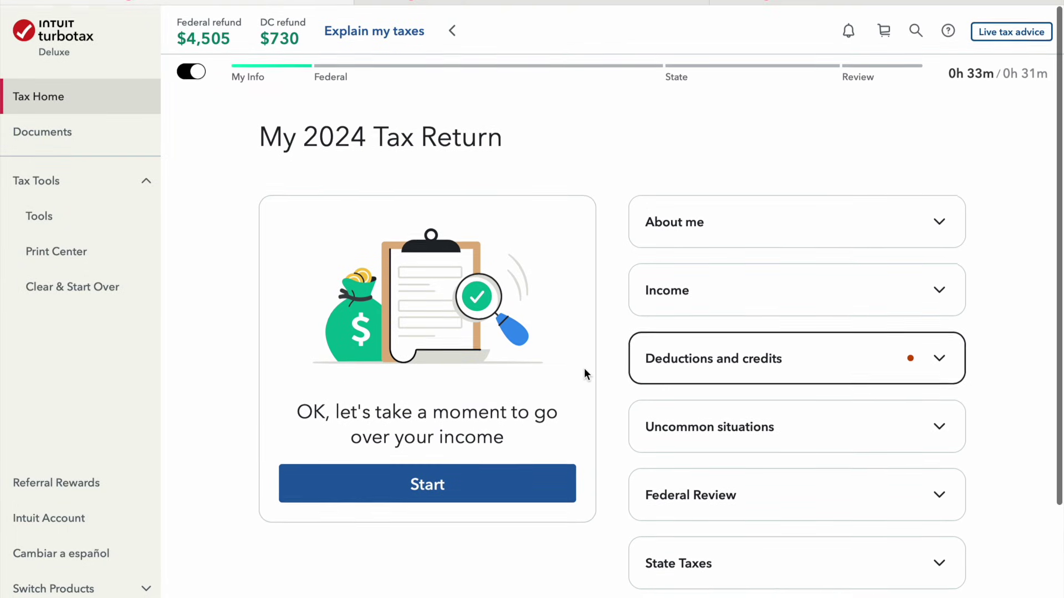
pyautogui.click(441, 489)
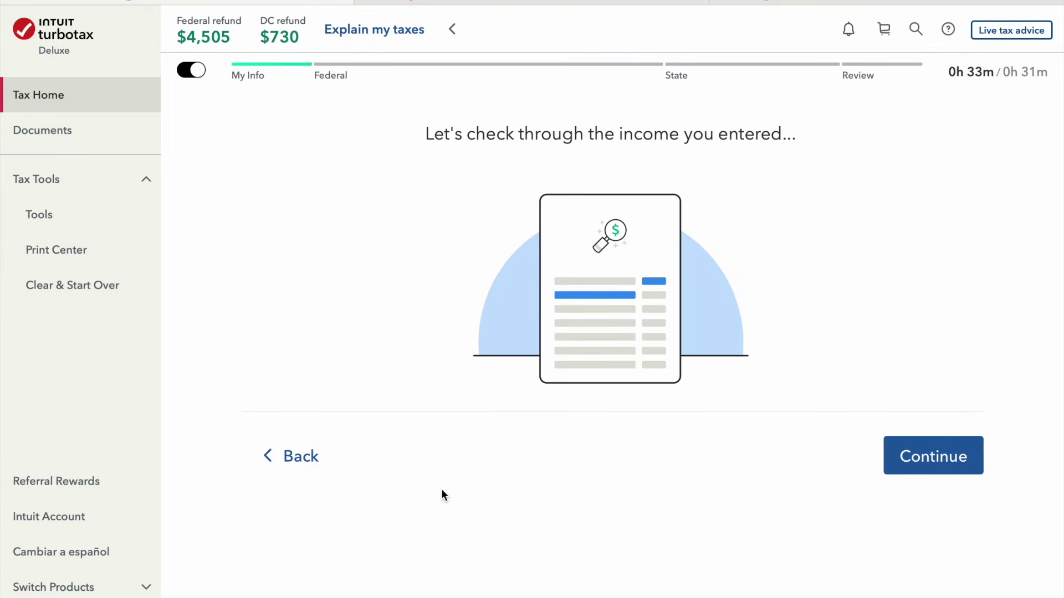
# Run the income check, answering No to disaster distributions and to digital assets
pyautogui.click(975, 464)
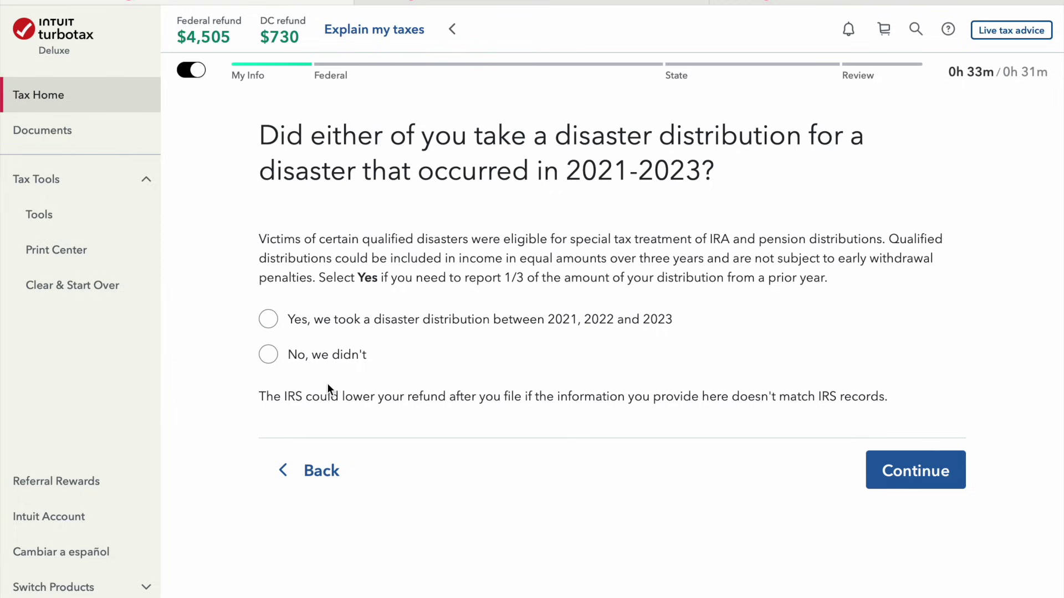
pyautogui.click(328, 366)
pyautogui.click(888, 470)
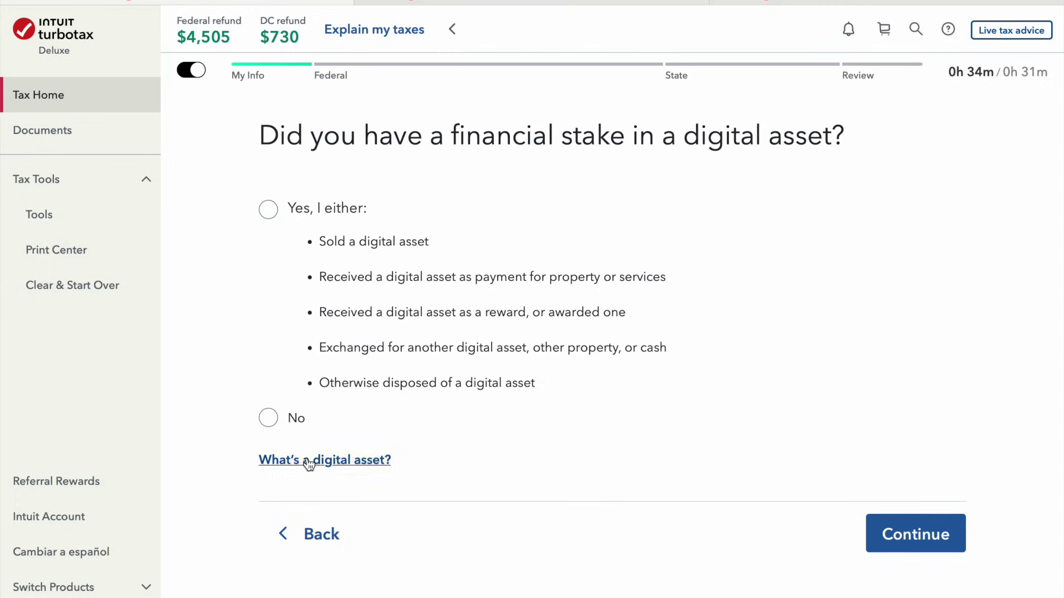
pyautogui.click(270, 419)
pyautogui.click(935, 554)
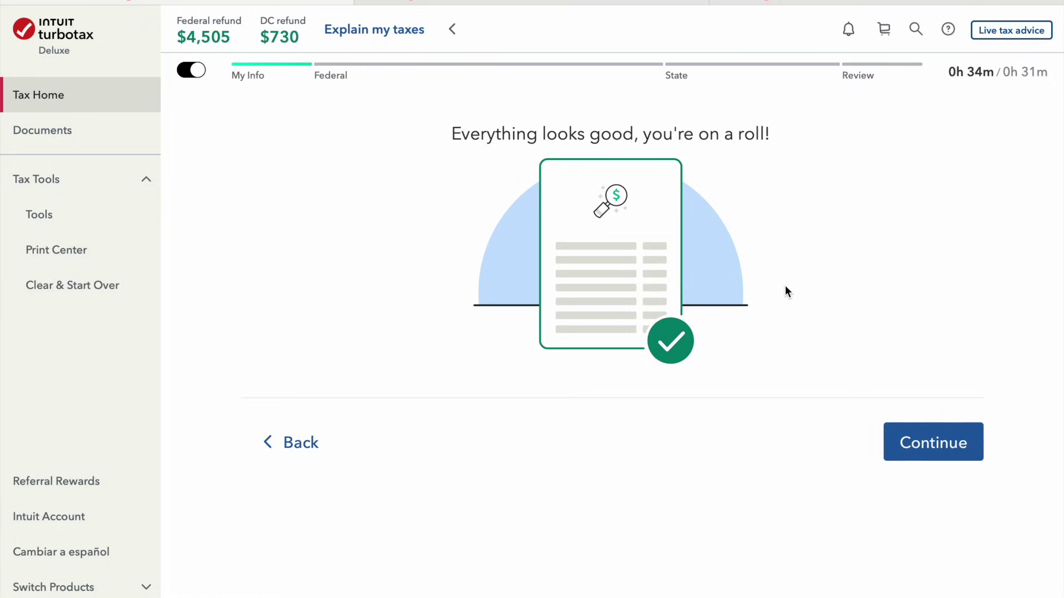
pyautogui.click(946, 446)
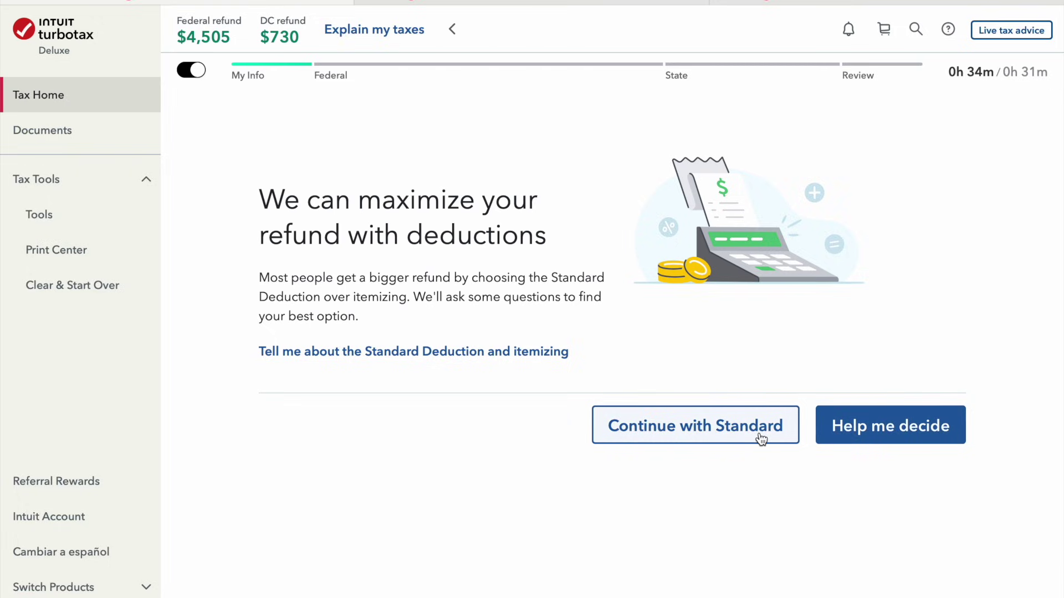
# Estimate deductions: property taxes over $5,000, no car fees, $1,501 - $2,900 donated, $0 medical
pyautogui.click(876, 441)
pyautogui.scroll(-1, 877, 445)
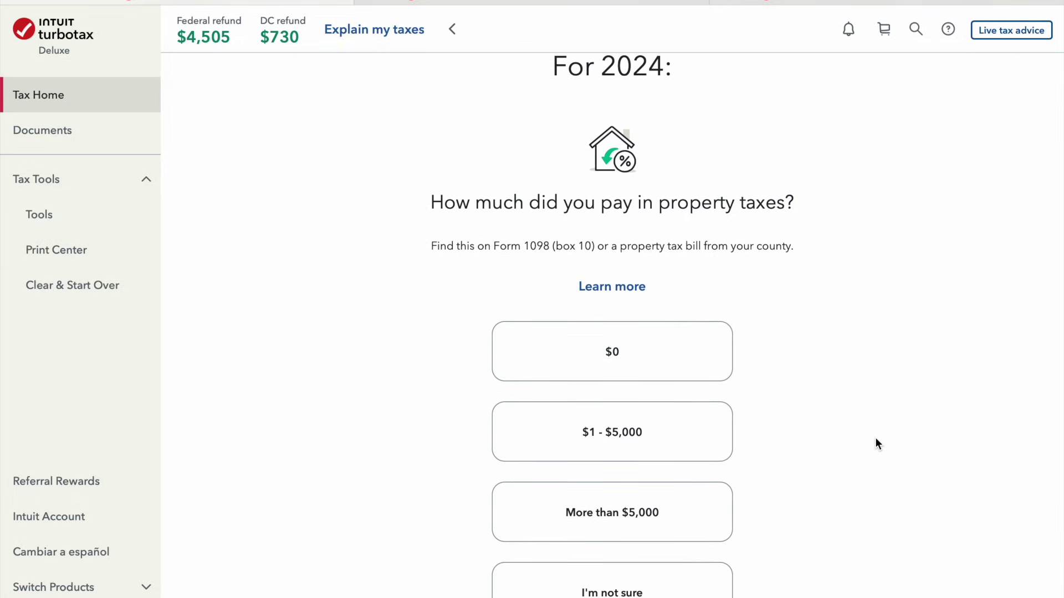
pyautogui.scroll(-2, 875, 437)
pyautogui.click(722, 385)
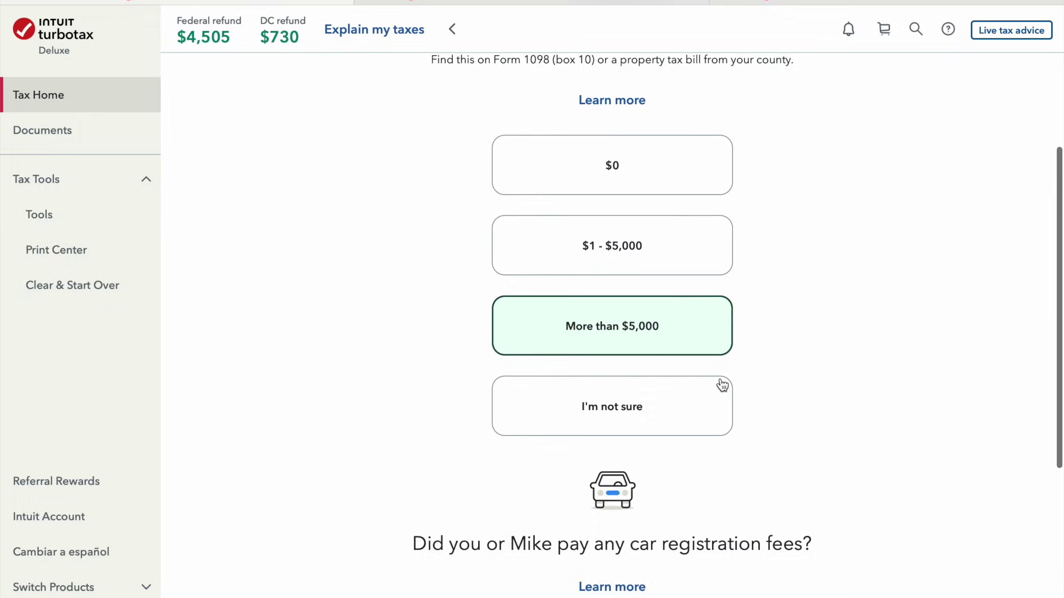
pyautogui.click(688, 391)
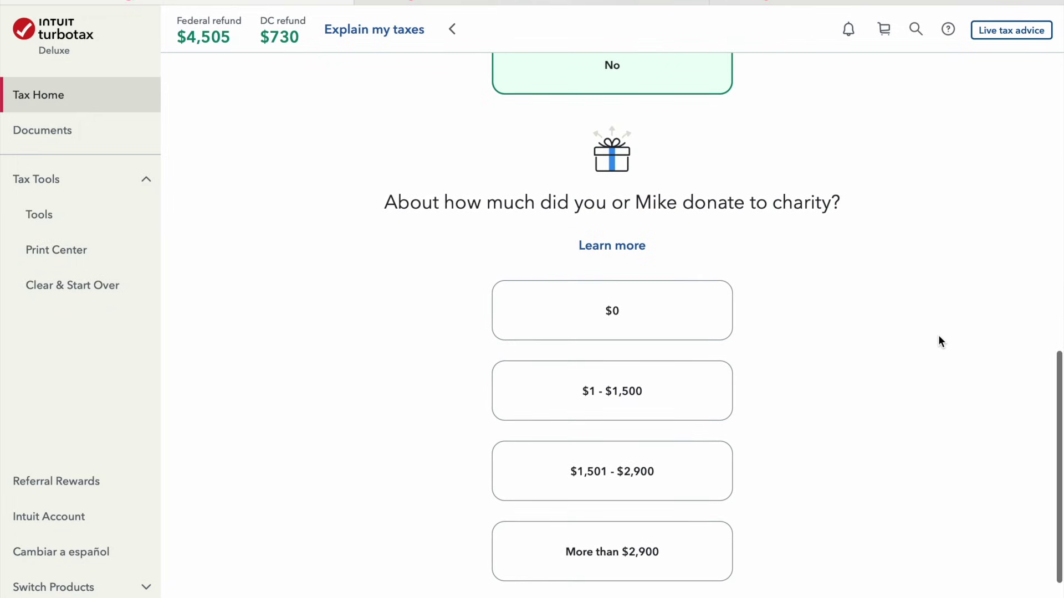
pyautogui.click(689, 483)
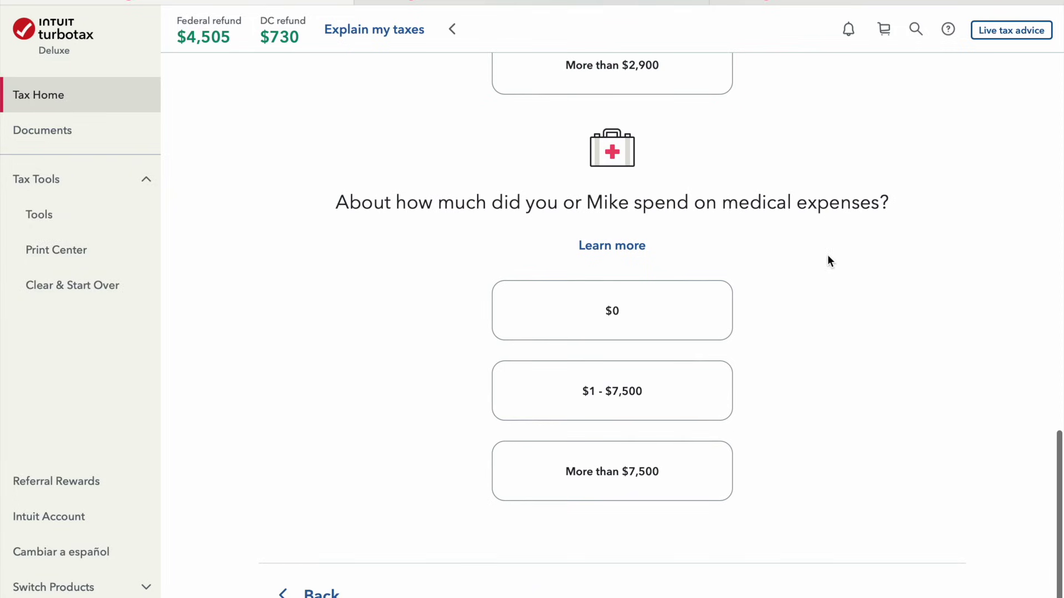
pyautogui.click(665, 304)
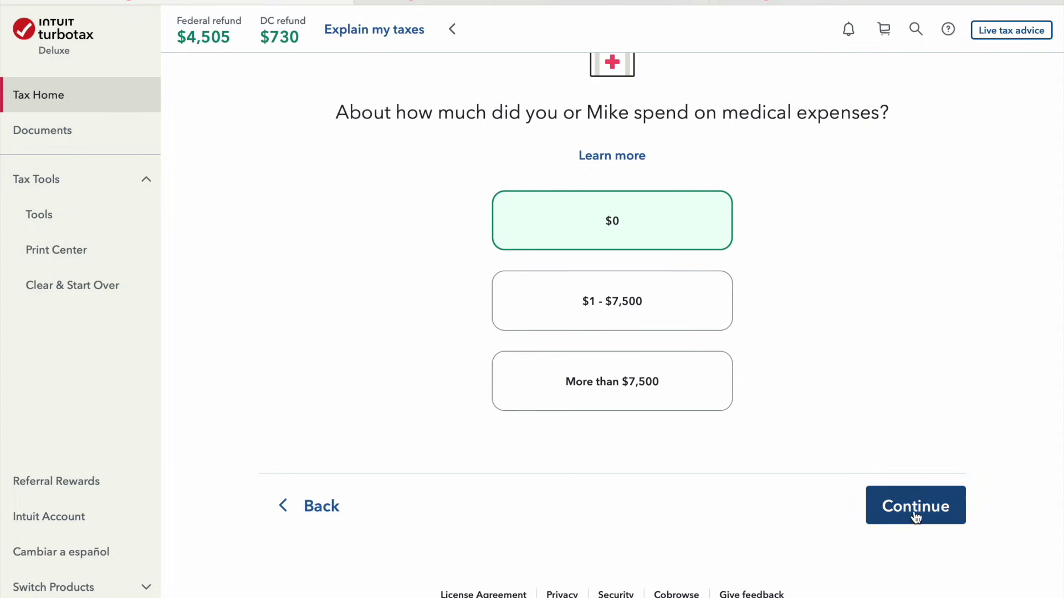
pyautogui.click(895, 520)
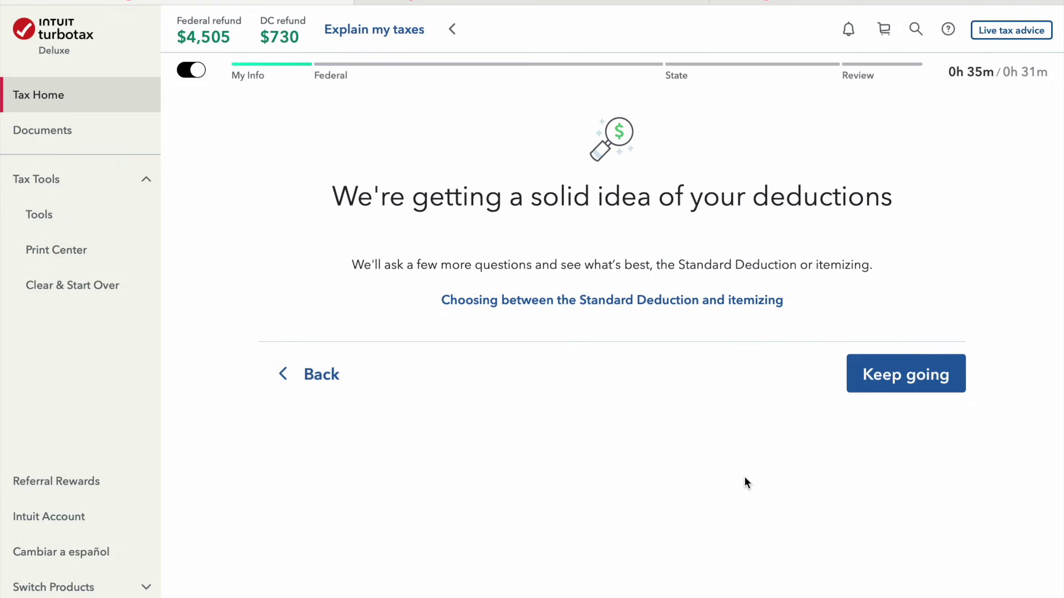
pyautogui.click(943, 391)
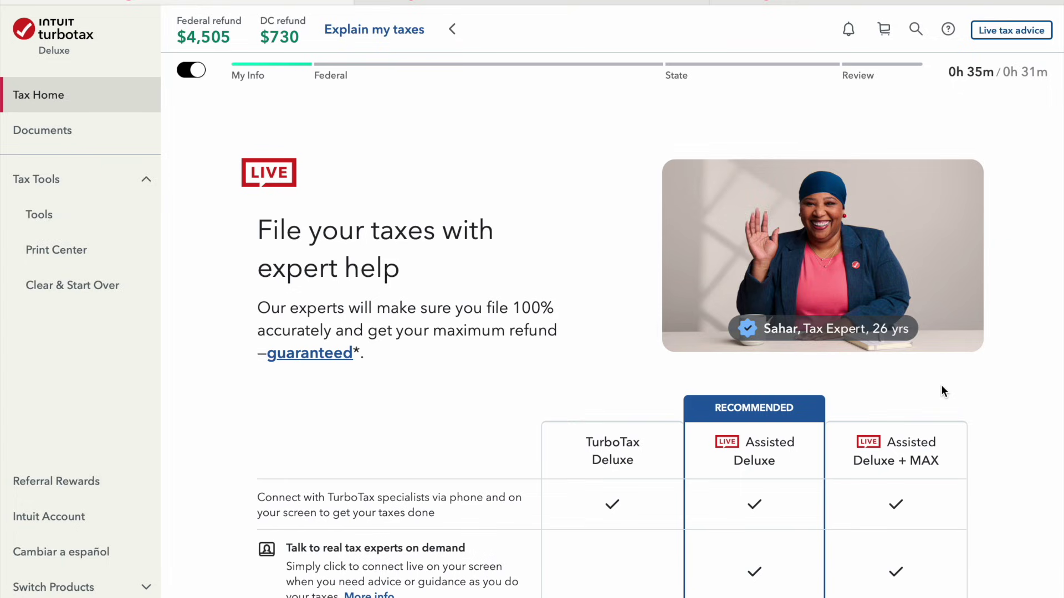
# Decline the Live Assisted upgrade and continue on TurboTax Deluxe
pyautogui.scroll(-5, 673, 340)
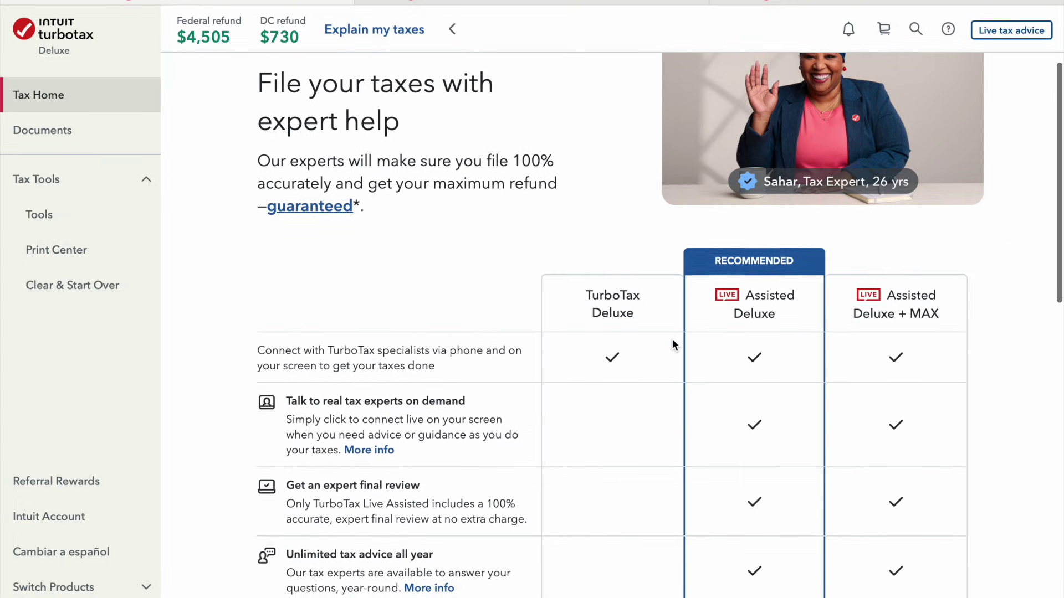
pyautogui.scroll(-7, 672, 337)
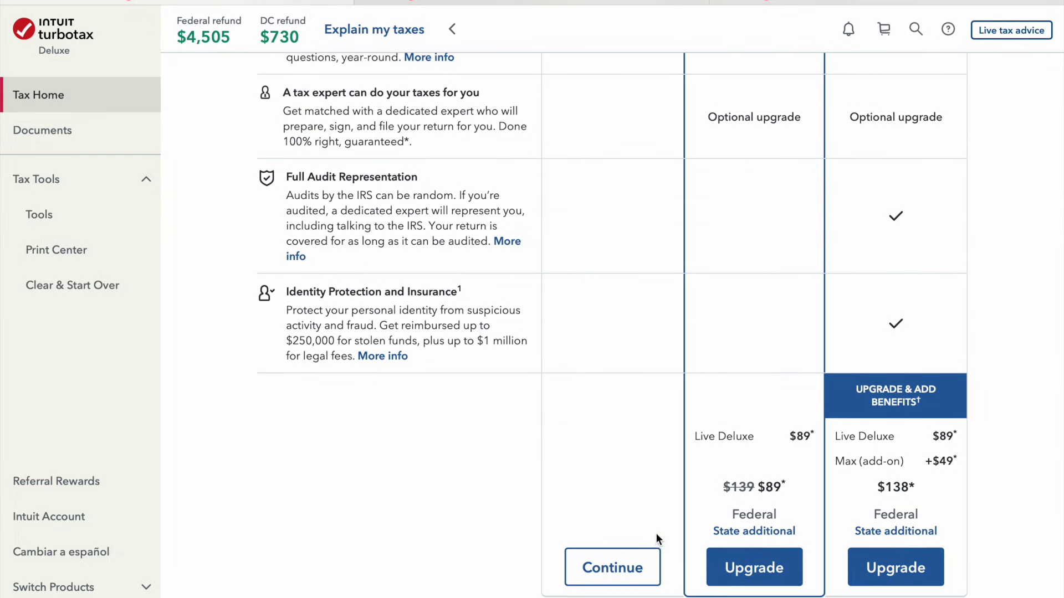
pyautogui.scroll(-3, 641, 362)
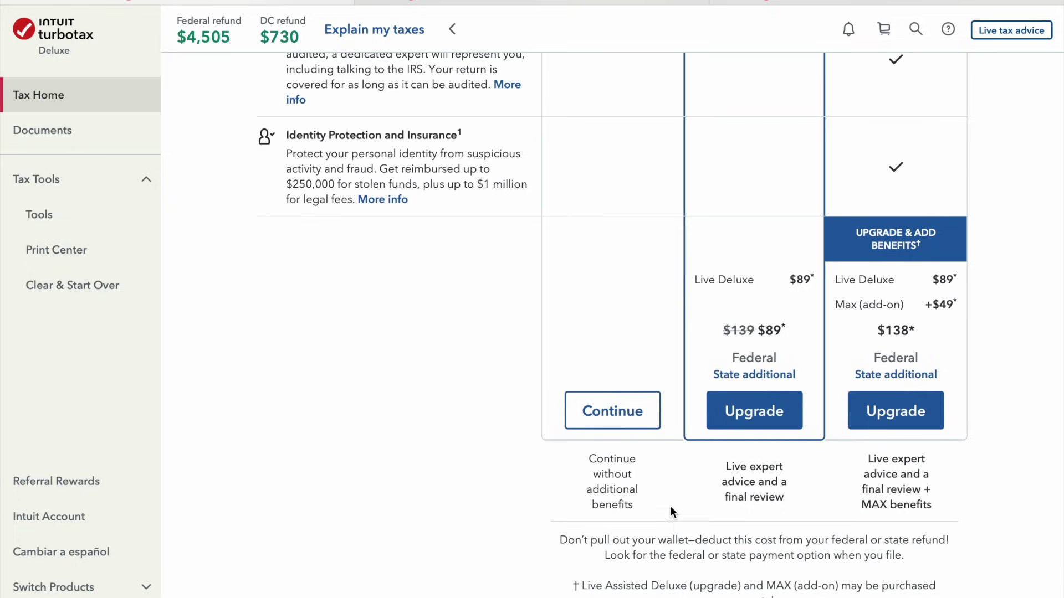
pyautogui.click(614, 427)
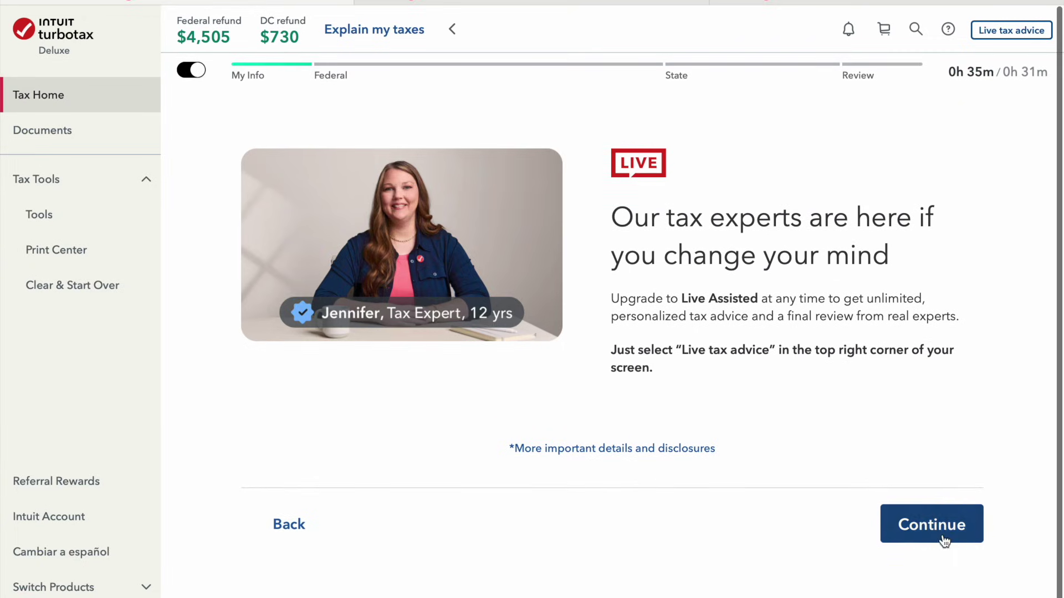
pyautogui.click(945, 535)
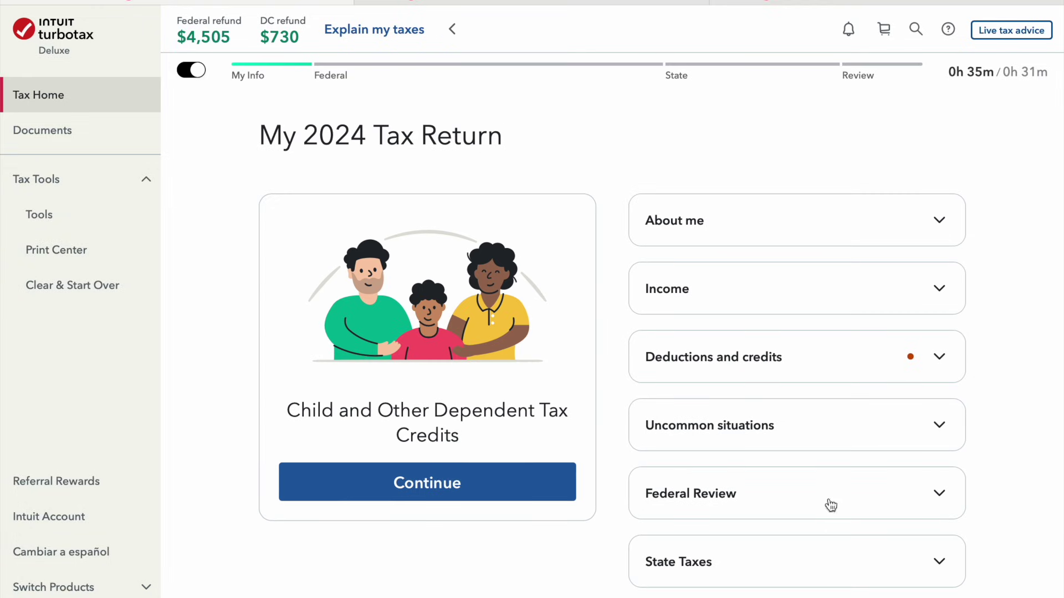
# Complete the Child Tax Credit questions with no uncommon situations, accepting the $2,000 credit
pyautogui.click(488, 498)
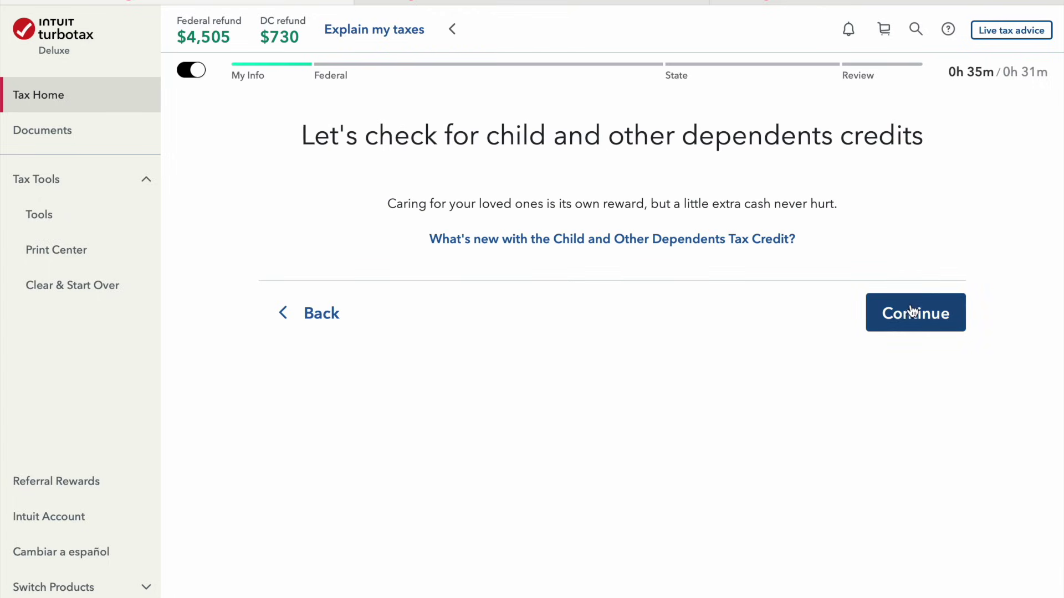
pyautogui.click(909, 312)
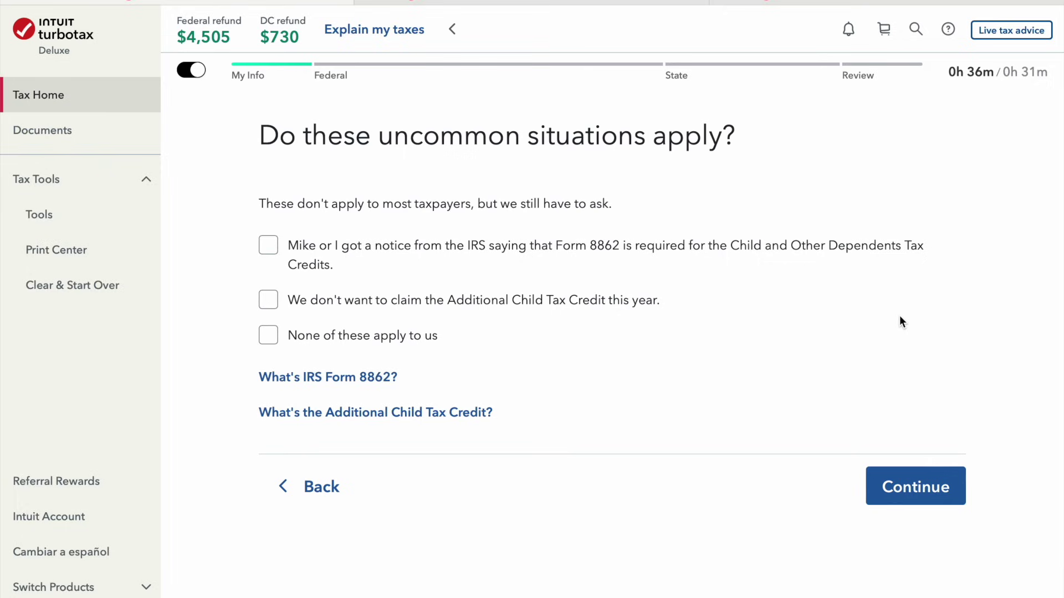
pyautogui.click(294, 338)
pyautogui.click(364, 379)
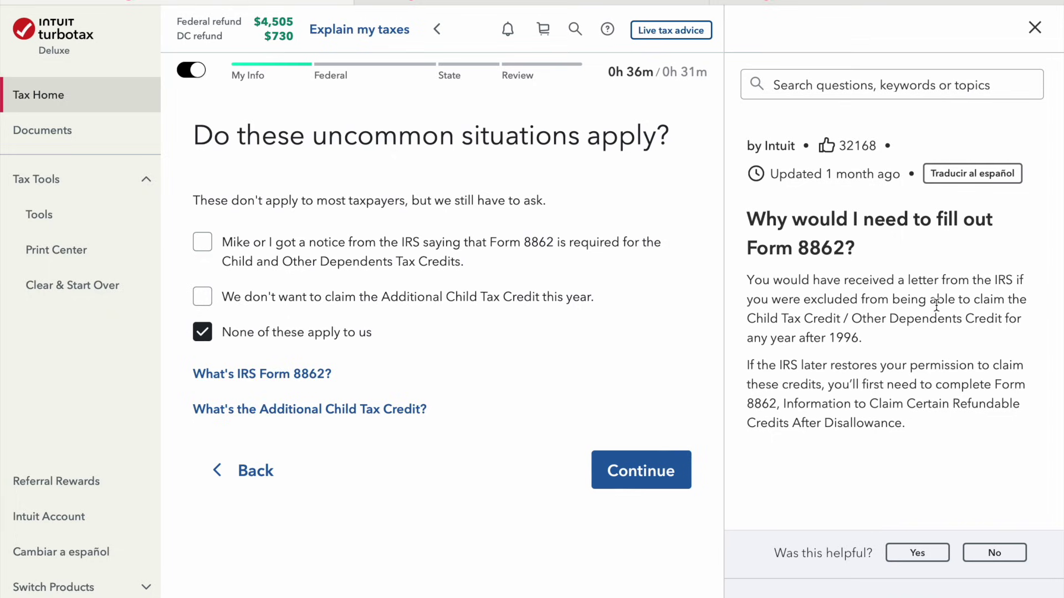
pyautogui.click(1034, 28)
pyautogui.click(935, 466)
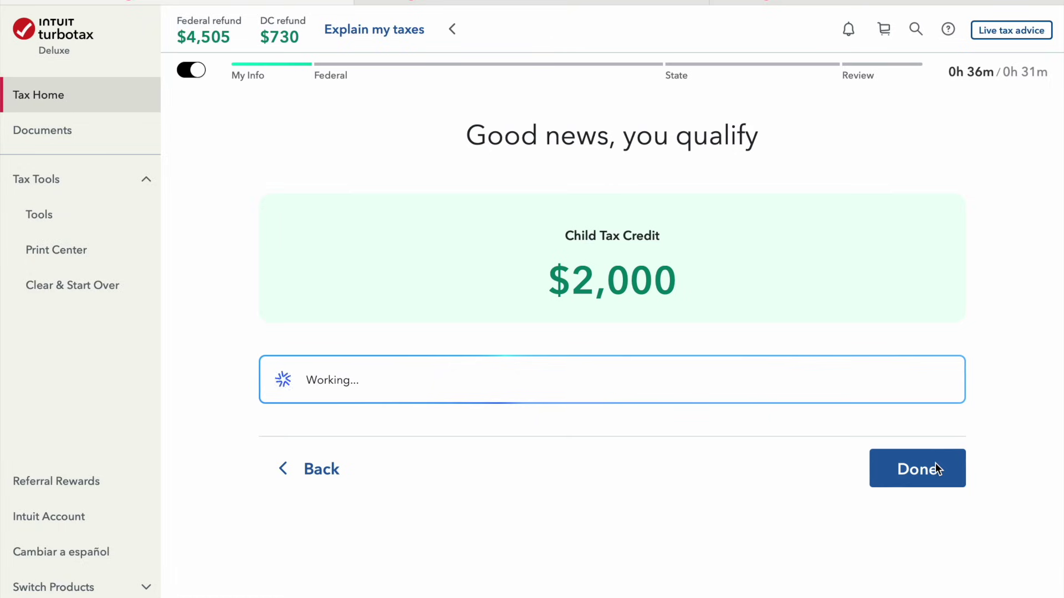
pyautogui.click(929, 474)
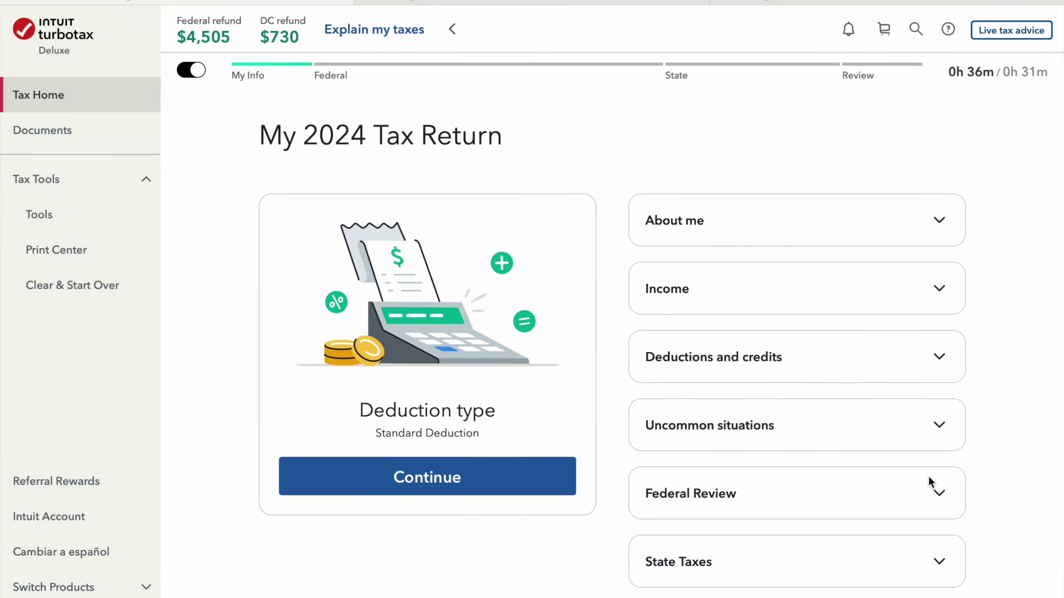
pyautogui.click(504, 488)
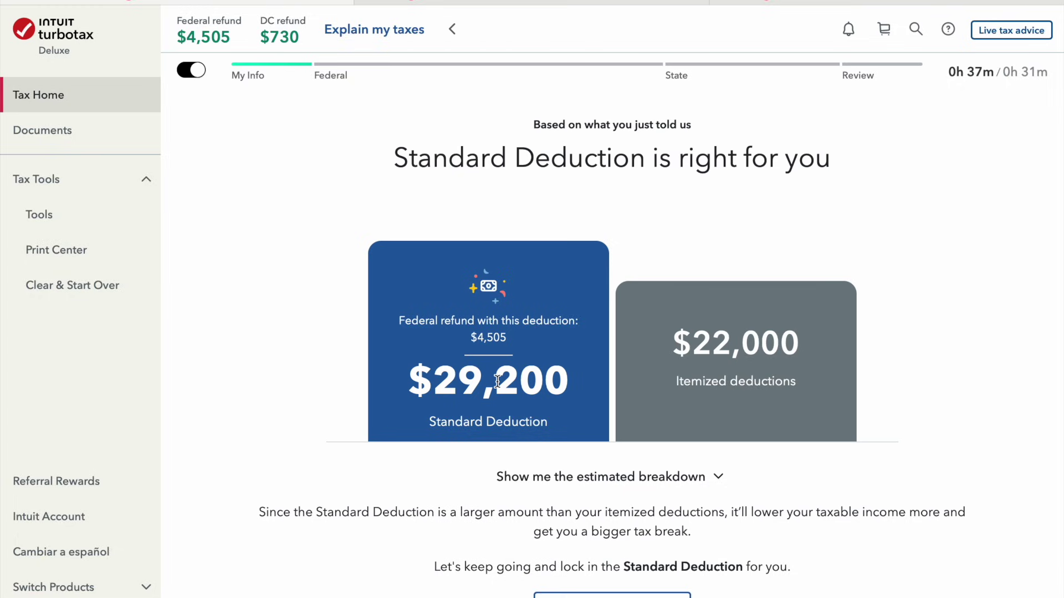
# Accept the recommended $29,200 Standard Deduction over $22,000 in itemized deductions
pyautogui.scroll(-3, 497, 382)
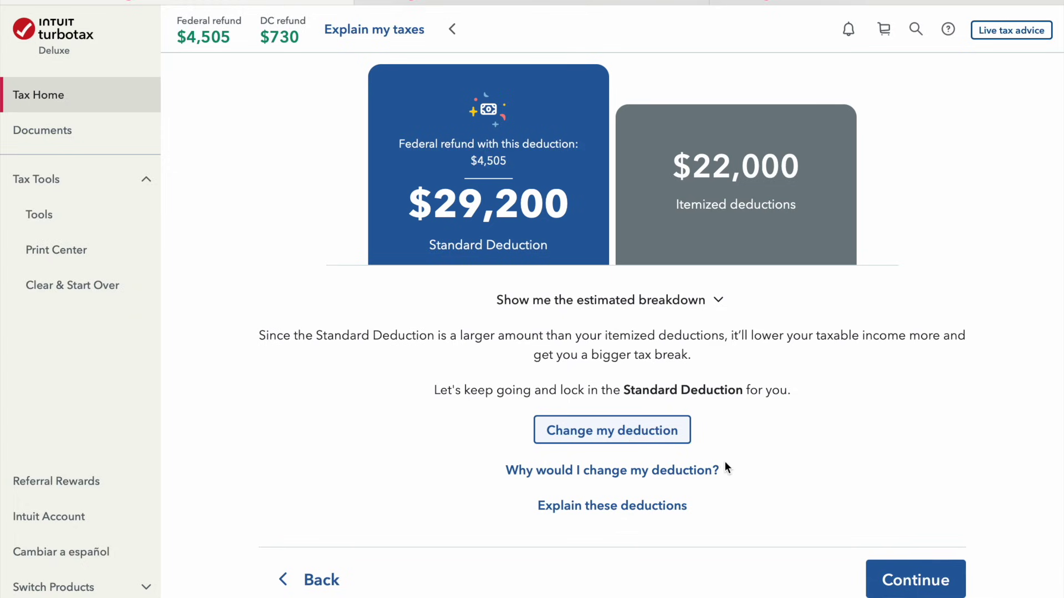
pyautogui.scroll(-1, 797, 476)
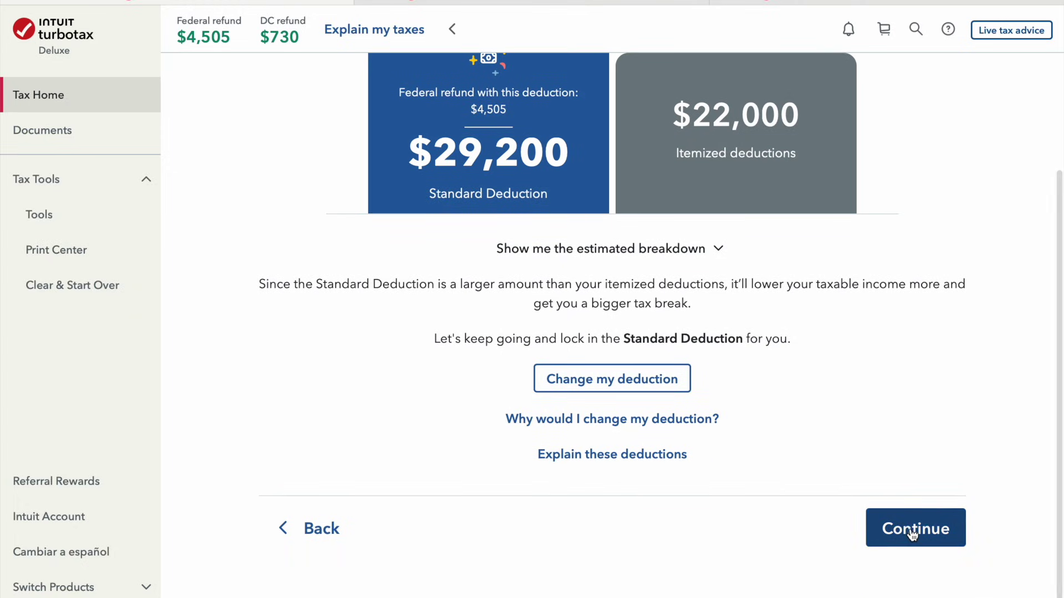
pyautogui.click(912, 532)
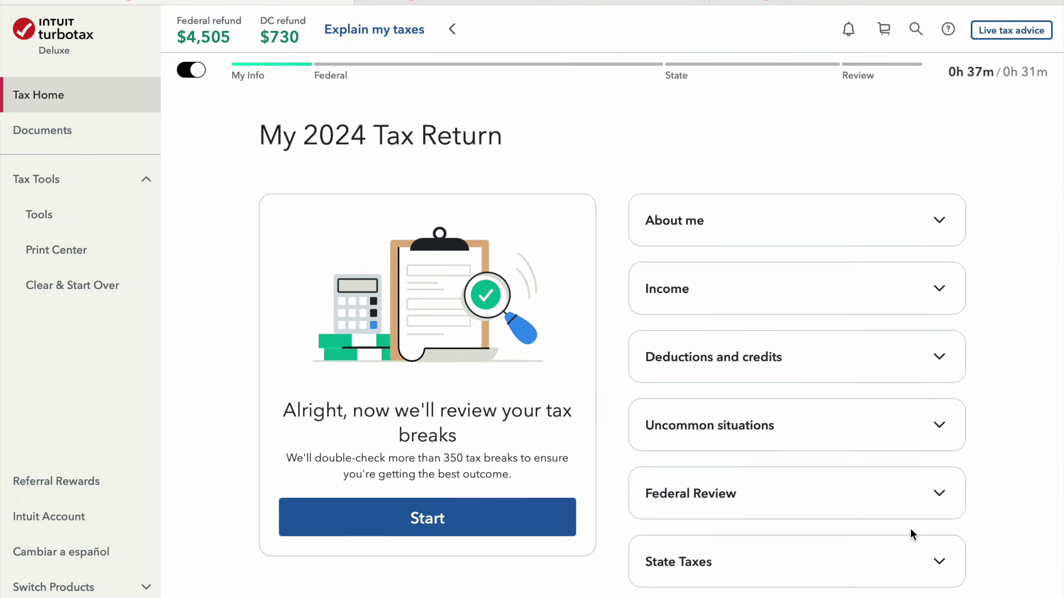
# Expand the Deductions and credits card to review its items and add tax breaks
pyautogui.scroll(-3, 911, 530)
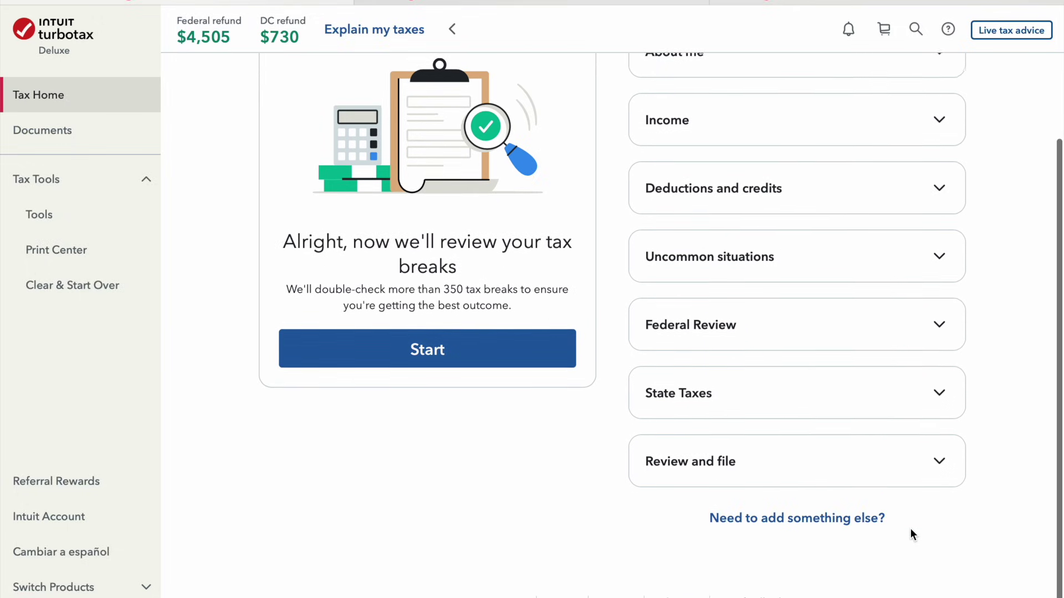
pyautogui.scroll(2, 911, 531)
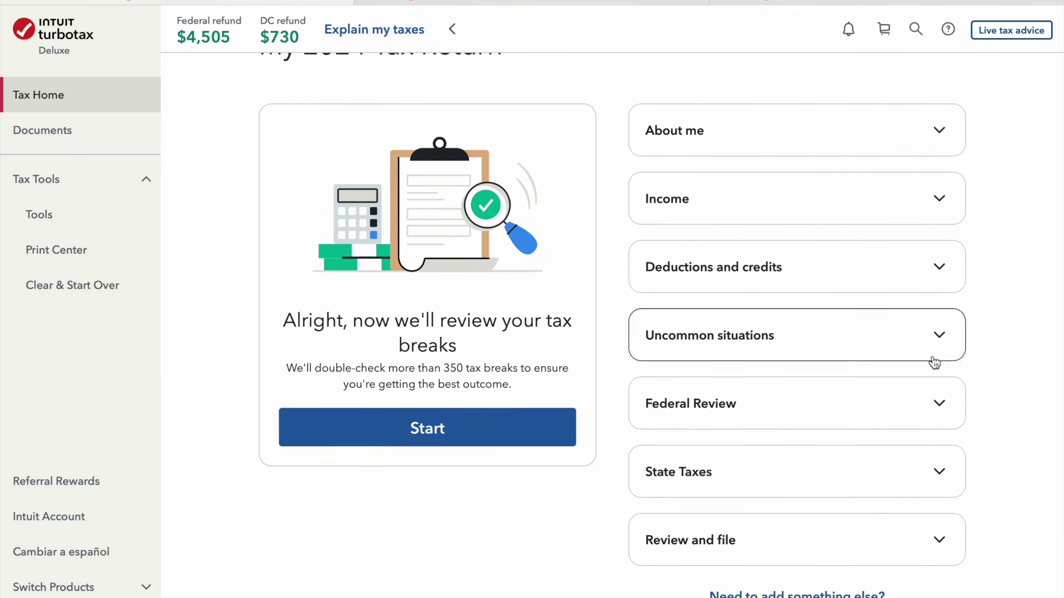
pyautogui.click(954, 287)
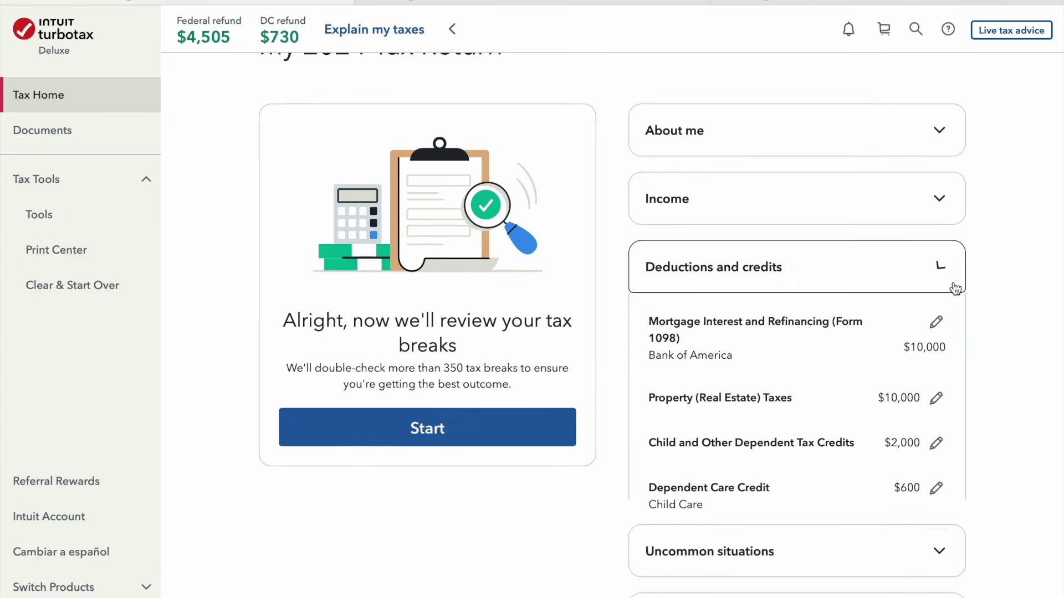
pyautogui.scroll(-4, 954, 287)
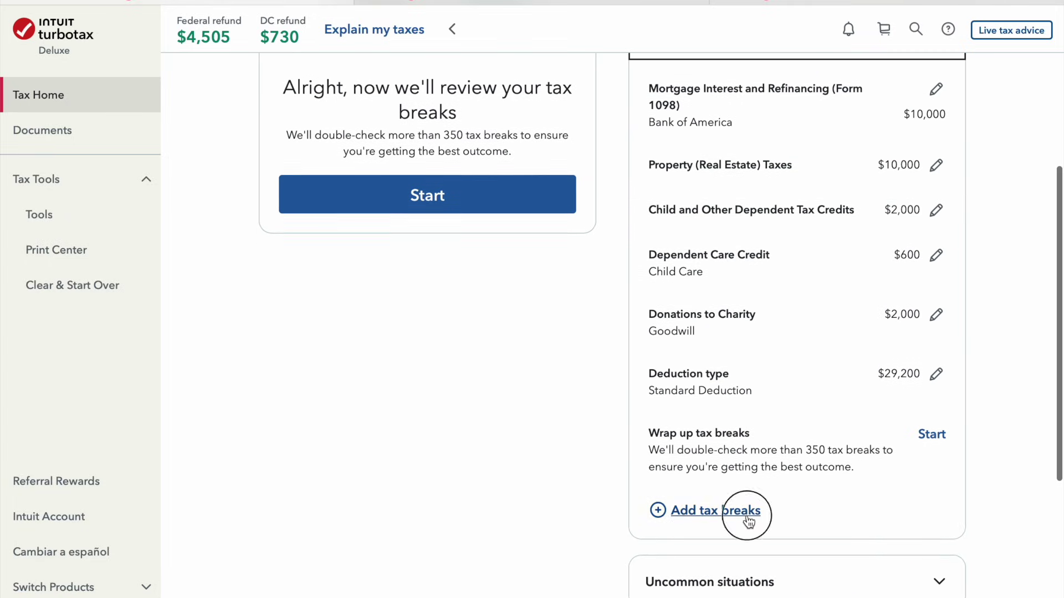
pyautogui.click(748, 514)
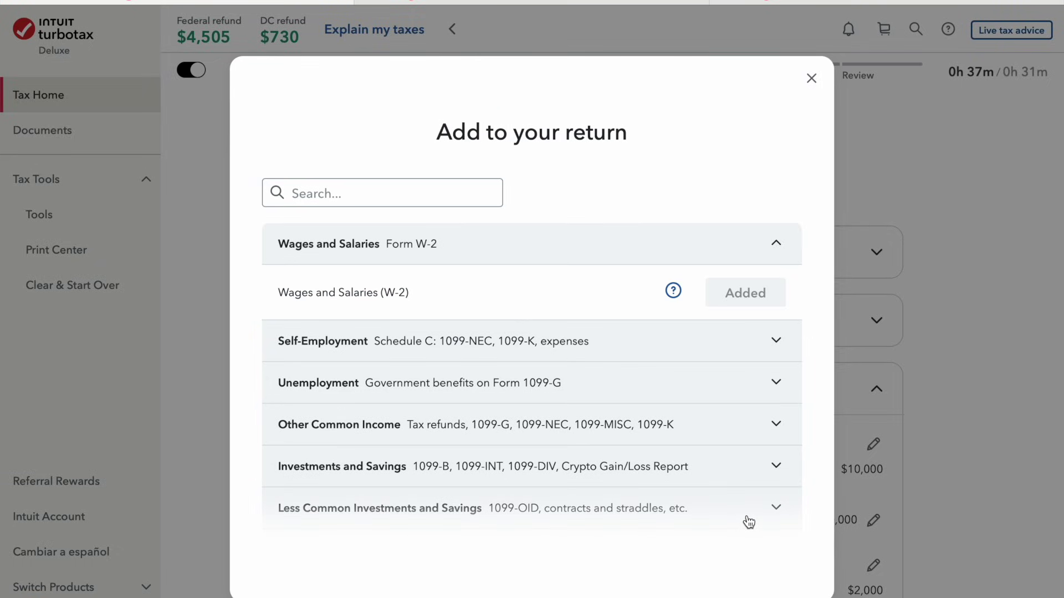
pyautogui.scroll(-3, 558, 463)
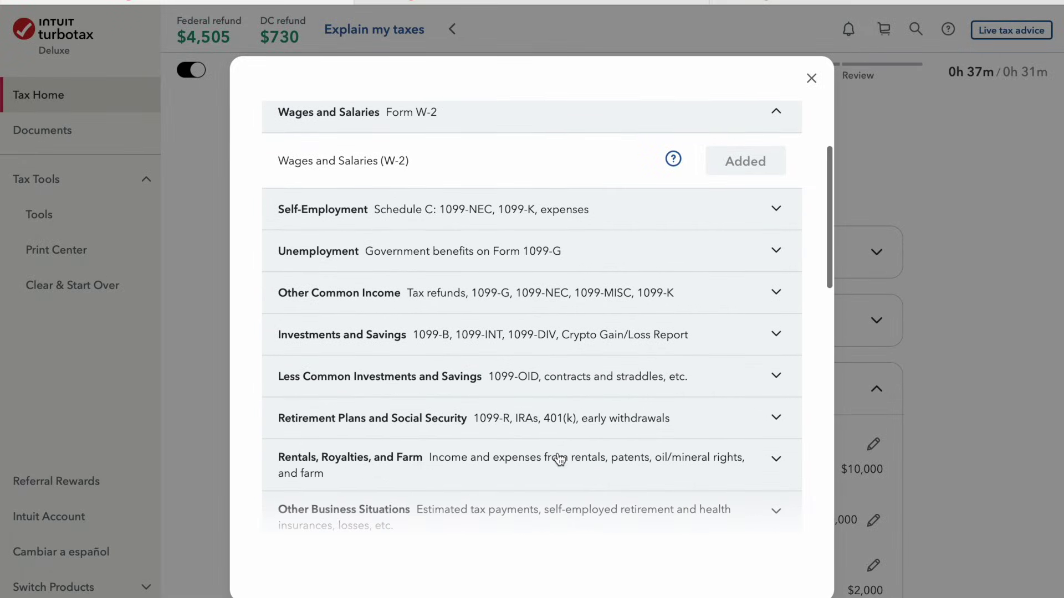
pyautogui.scroll(-5, 558, 460)
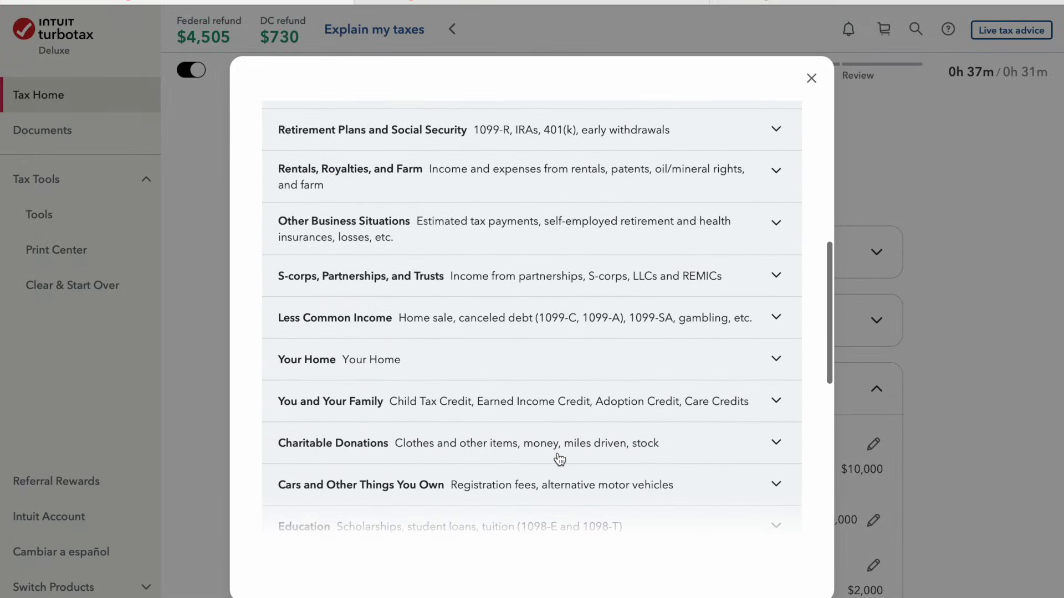
pyautogui.scroll(-3, 560, 460)
pyautogui.scroll(-5, 560, 460)
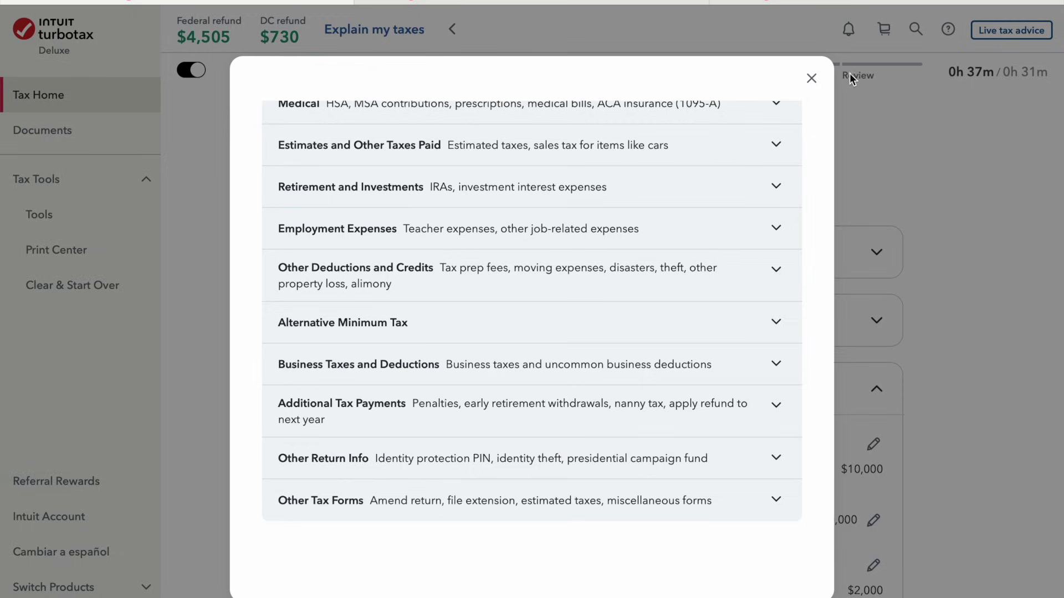
pyautogui.click(812, 78)
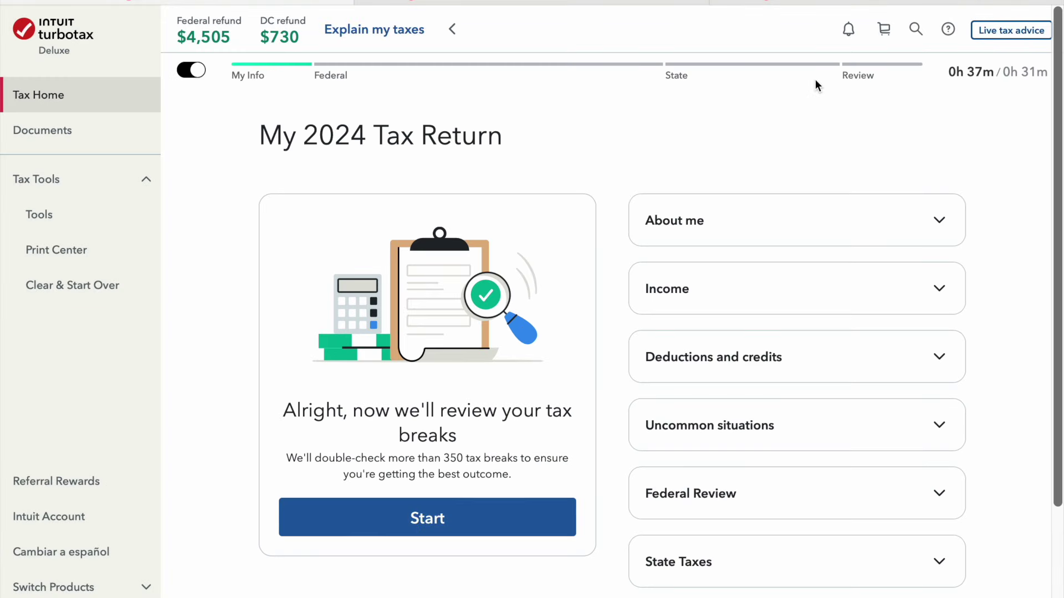
# Review the tax breaks, answering No to receiving the 2008 homebuyer credit
pyautogui.scroll(-3, 466, 574)
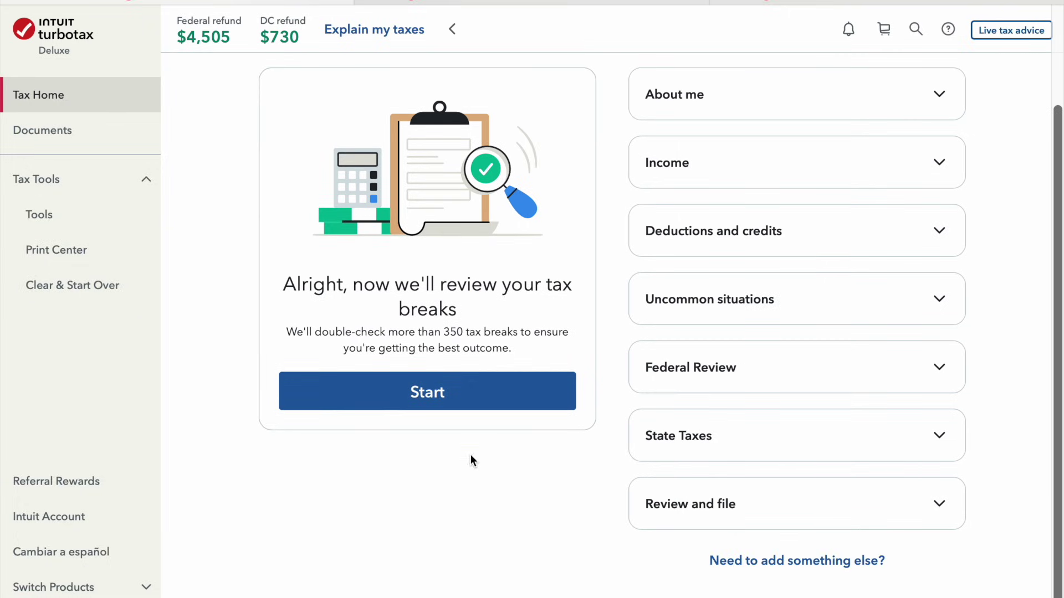
pyautogui.click(471, 404)
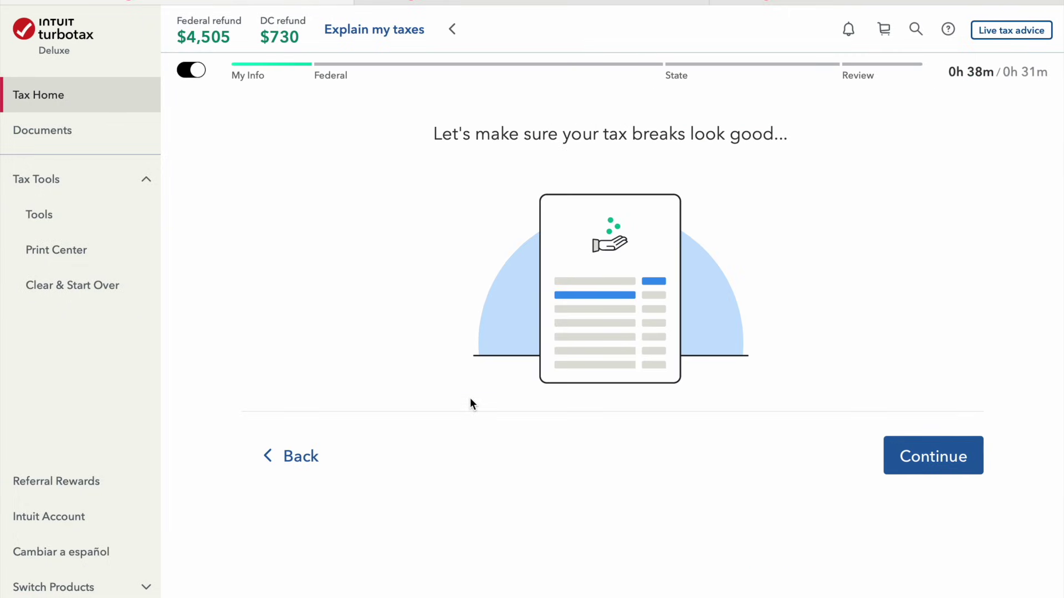
pyautogui.click(907, 461)
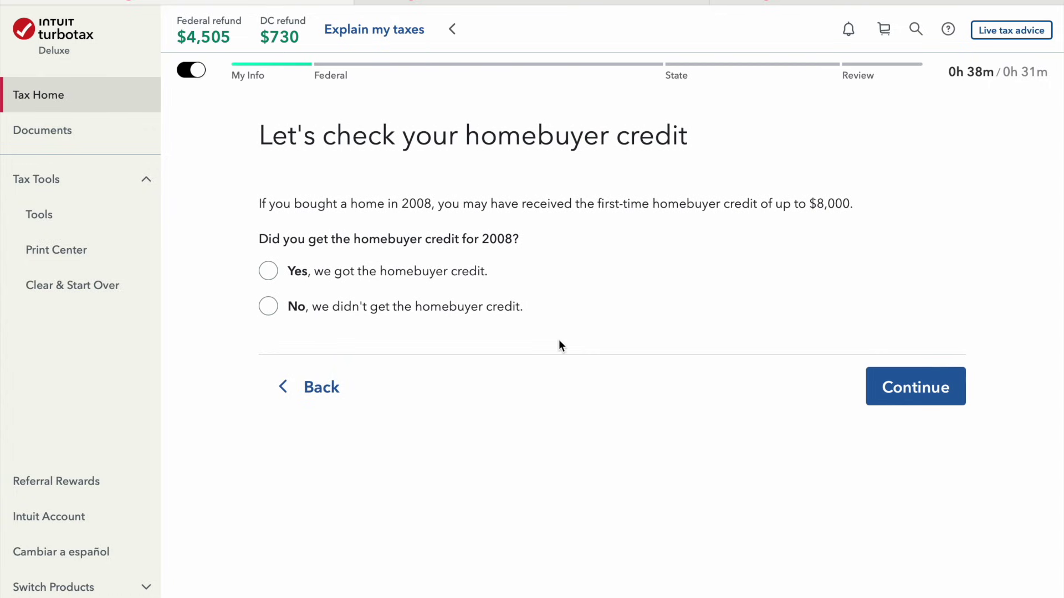
pyautogui.click(467, 314)
pyautogui.click(930, 392)
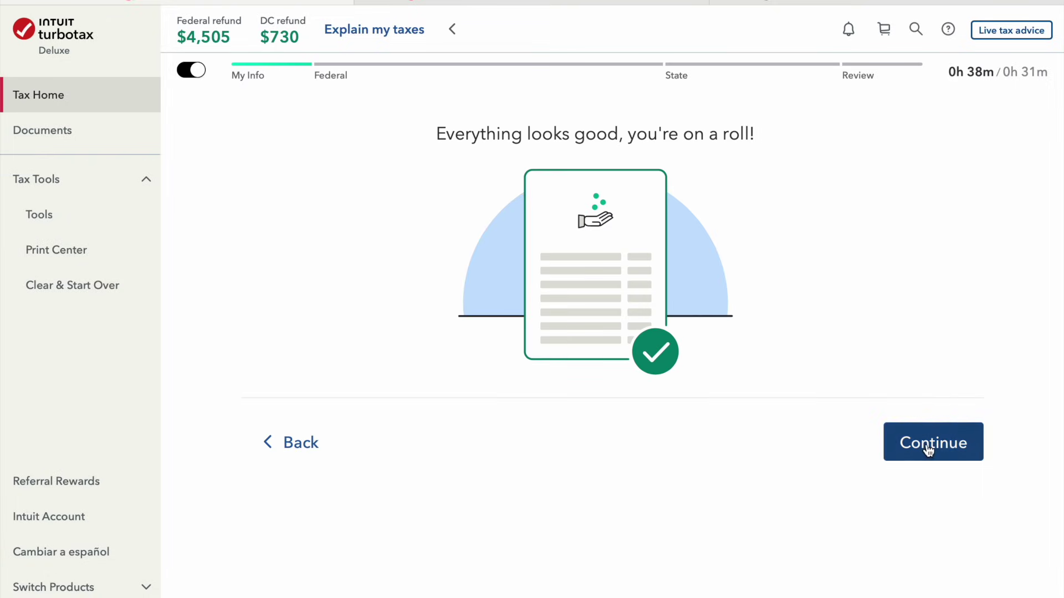
pyautogui.click(929, 445)
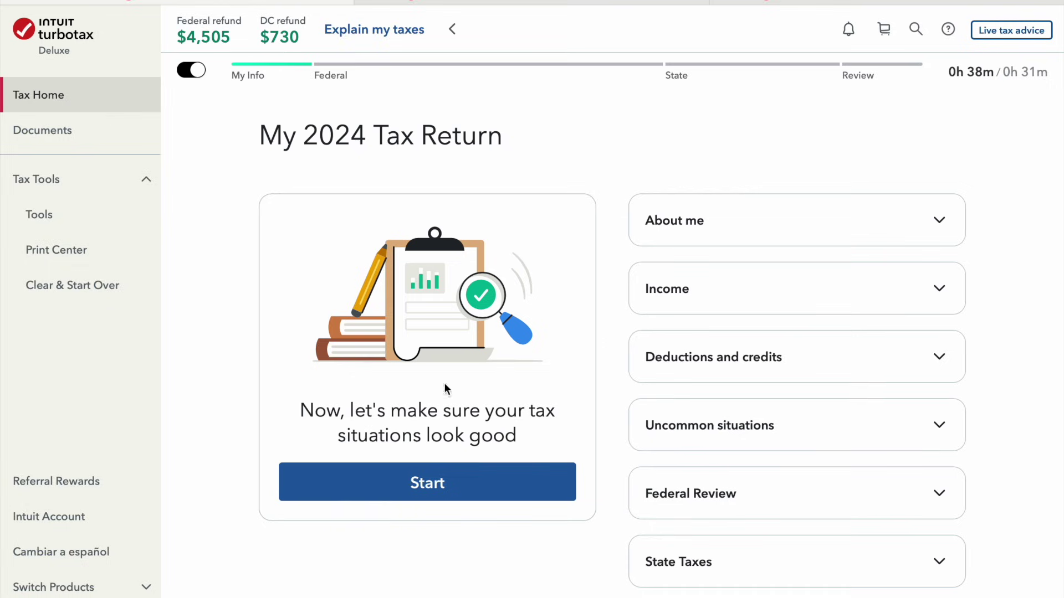
# Work through the tax situations review to its end
pyautogui.scroll(-3, 472, 333)
pyautogui.scroll(2, 465, 171)
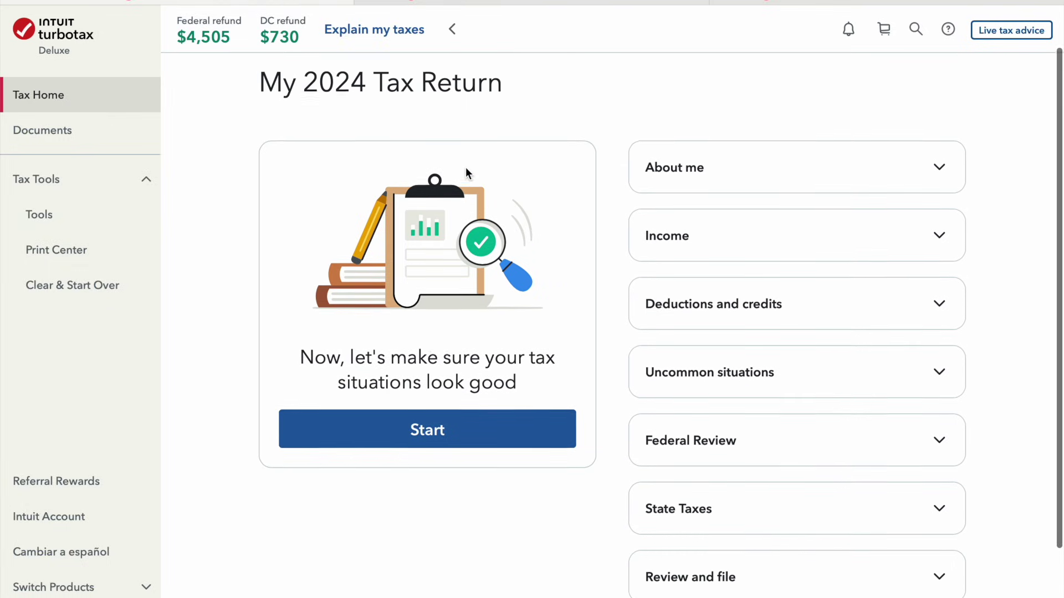
pyautogui.click(446, 428)
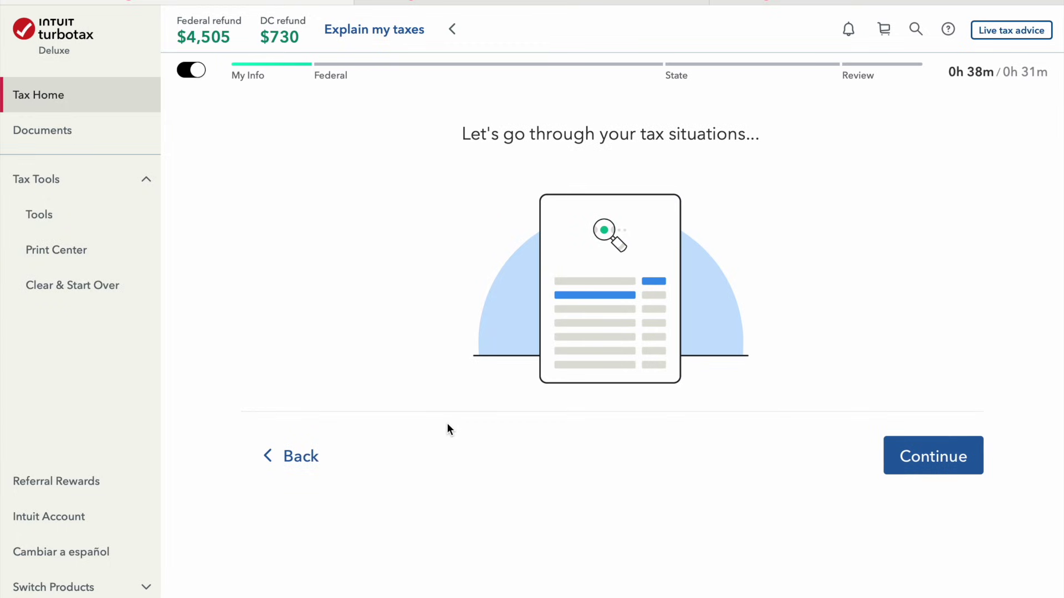
pyautogui.click(922, 452)
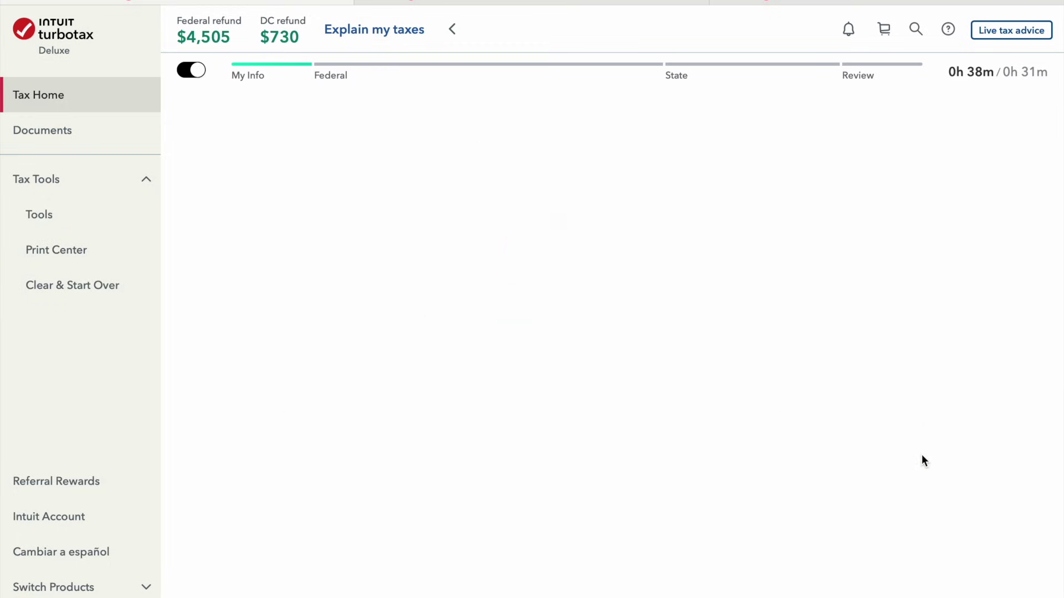
pyautogui.click(921, 454)
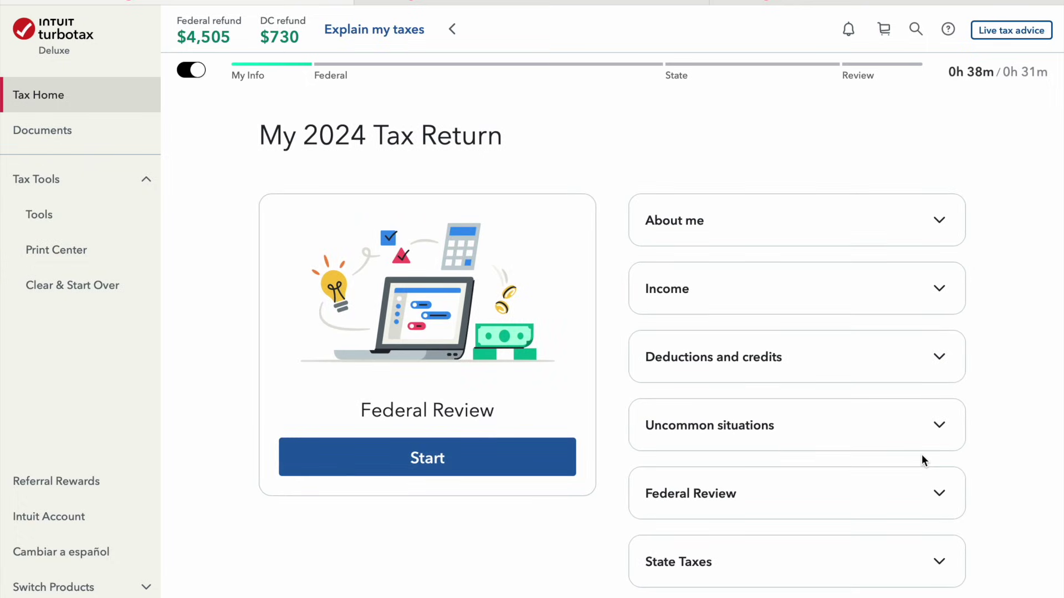
pyautogui.click(394, 458)
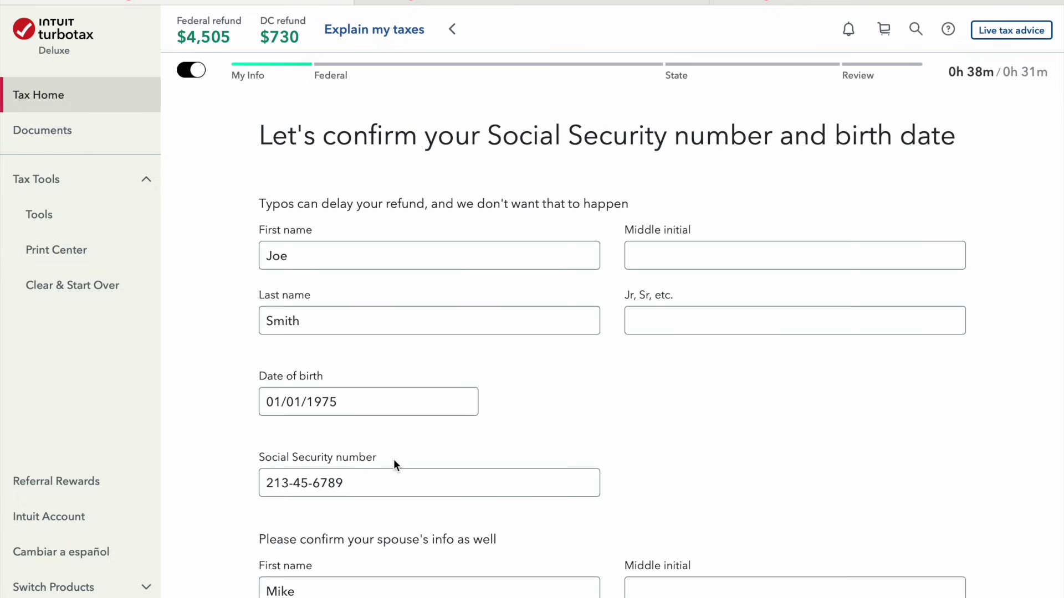
# Confirm the Social Security numbers and birth dates, then run the check for missing or wrong info
pyautogui.scroll(-6, 394, 461)
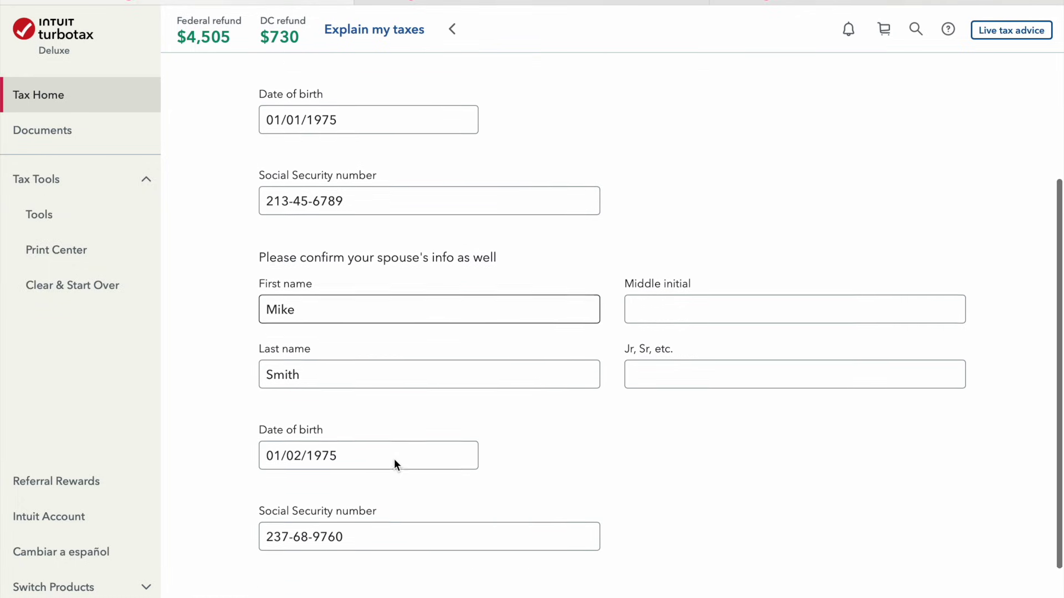
pyautogui.scroll(-2, 394, 461)
pyautogui.click(926, 506)
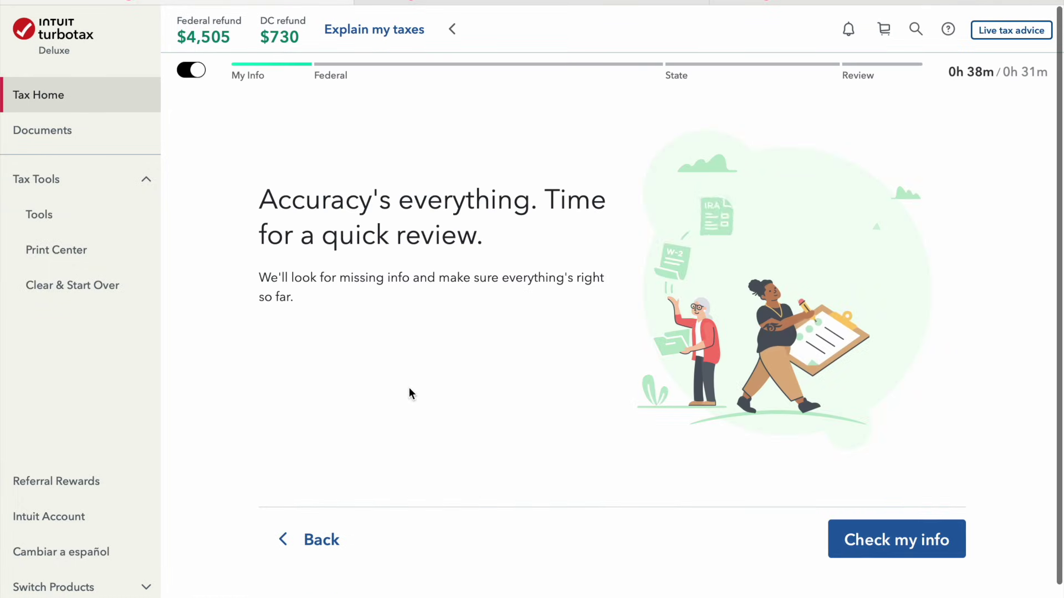
pyautogui.click(895, 540)
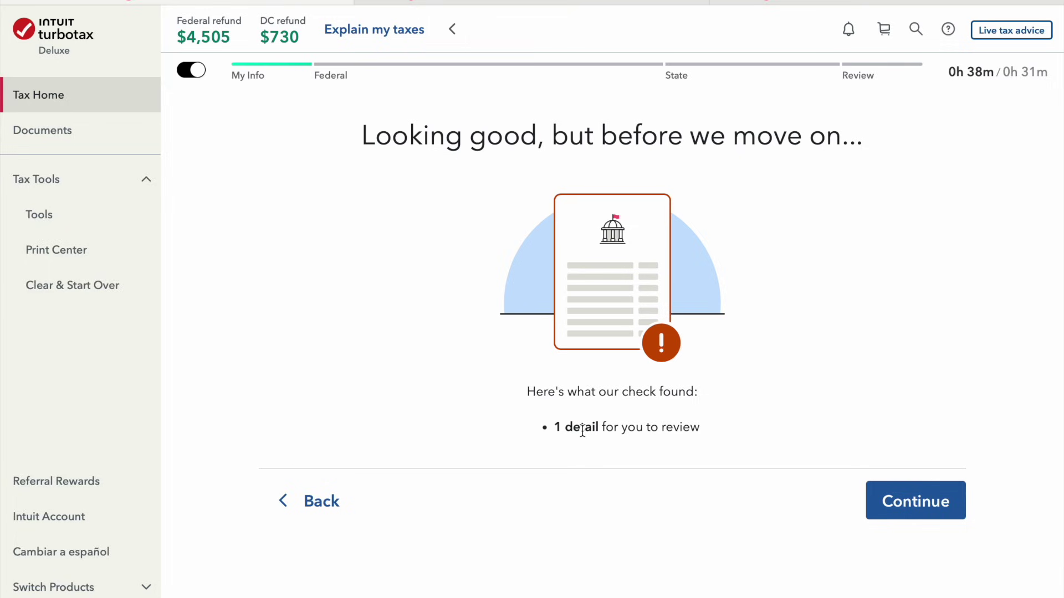
pyautogui.click(937, 505)
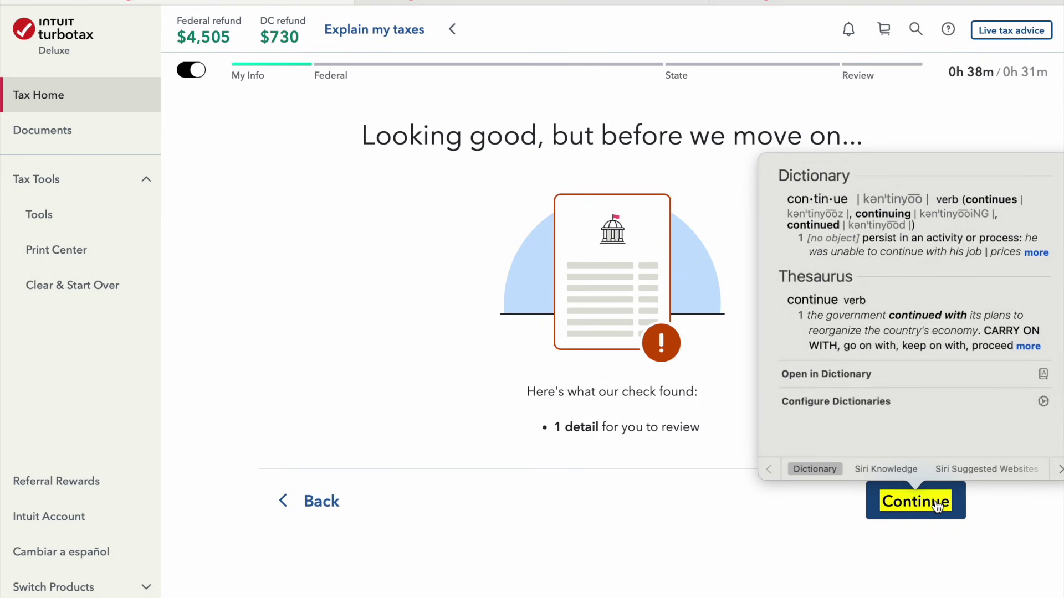
pyautogui.click(936, 506)
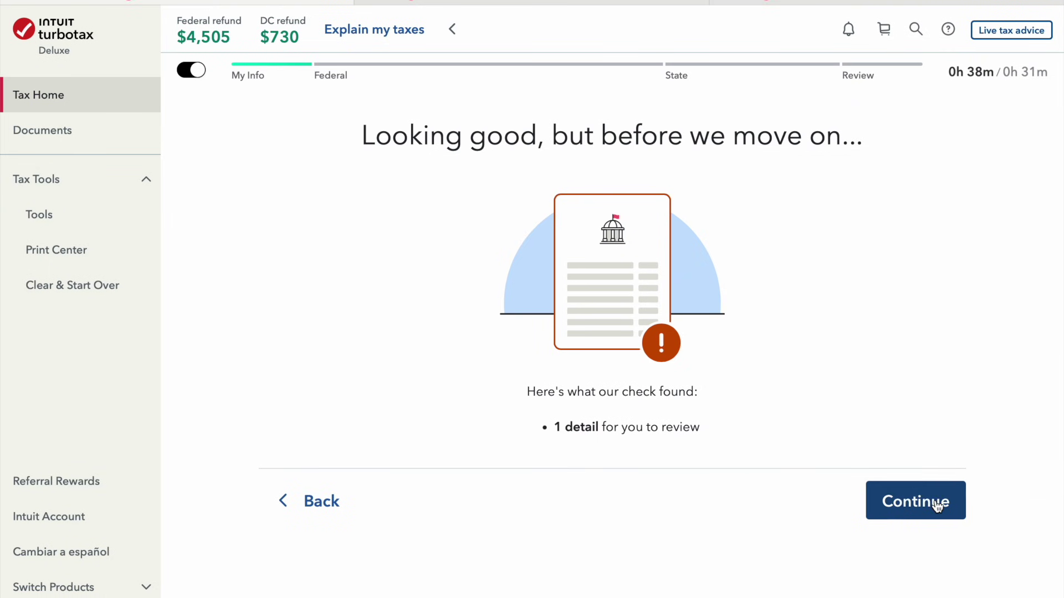
pyautogui.click(936, 505)
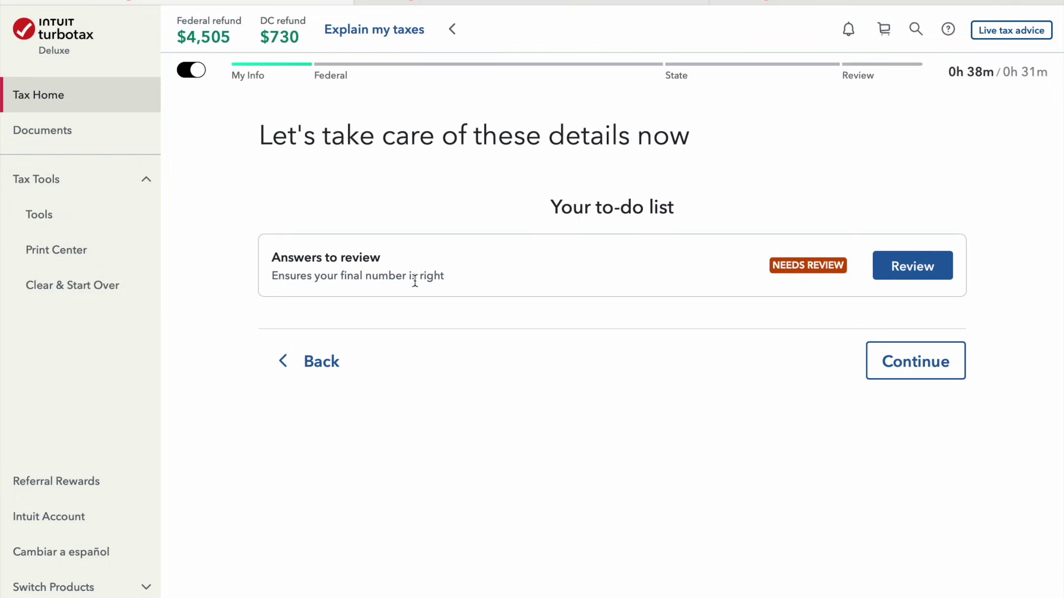
# Fix the flagged ZIP code, changing 90210 to 20001
pyautogui.click(912, 275)
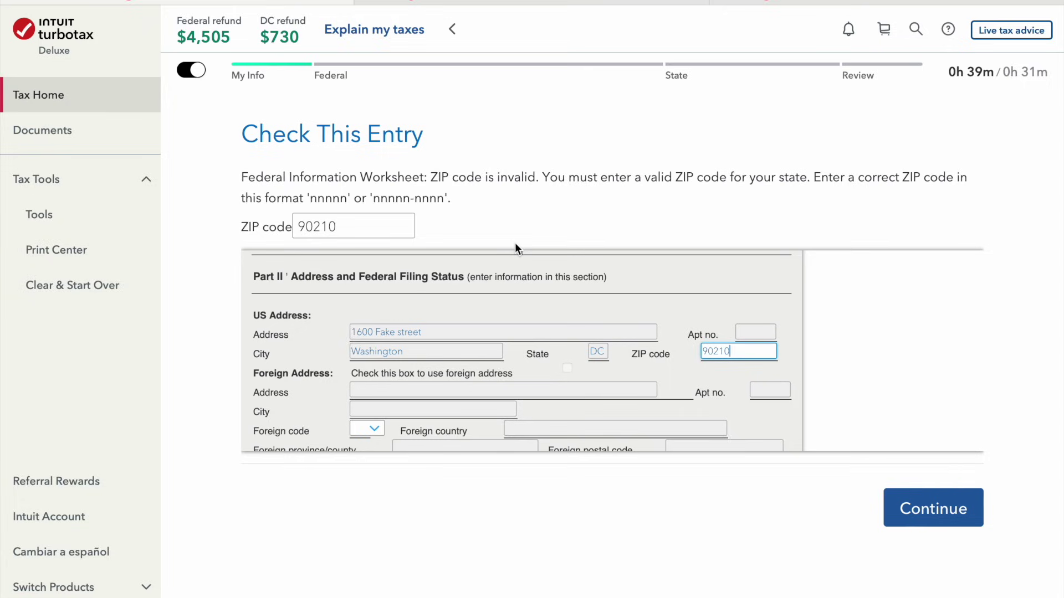
pyautogui.press('BackSpace')
pyautogui.press('BackSpace')
pyautogui.press('BackSpace')
pyautogui.press('BackSpace')
pyautogui.press('BackSpace')
pyautogui.write('20001')
pyautogui.click(370, 225)
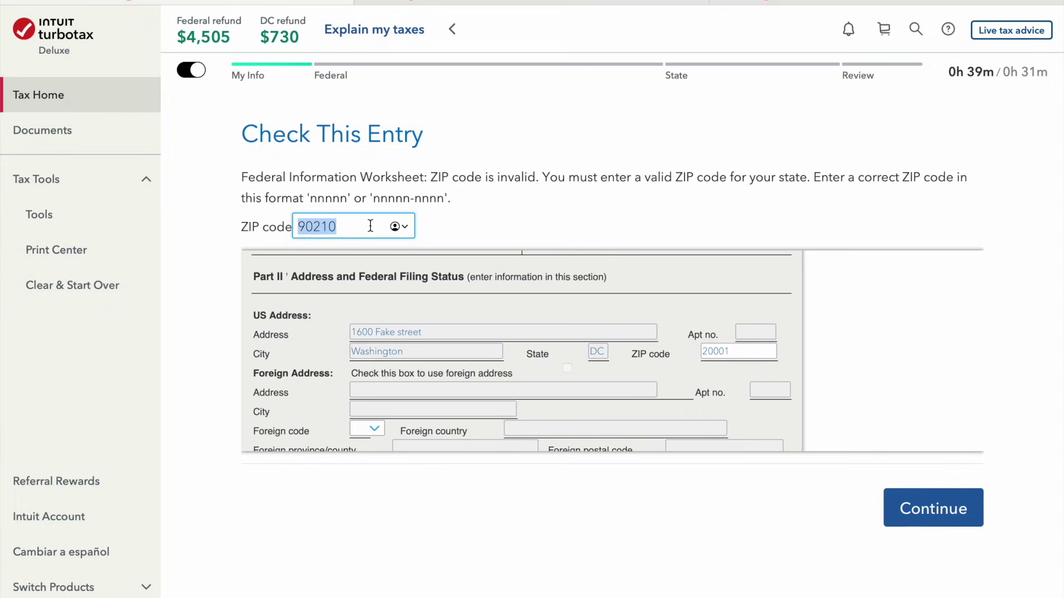
pyautogui.write('20001')
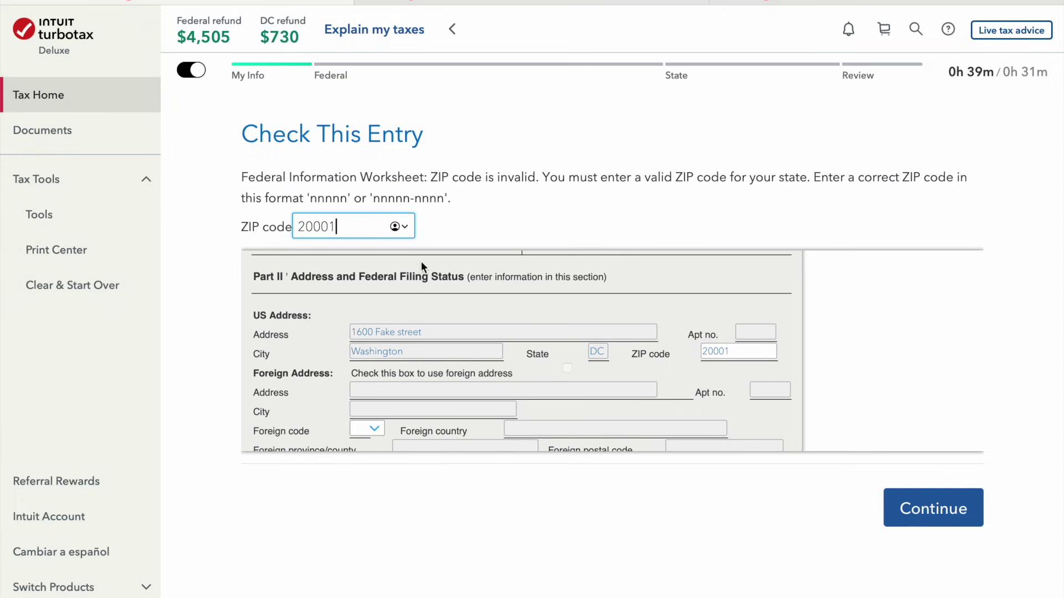
pyautogui.click(556, 526)
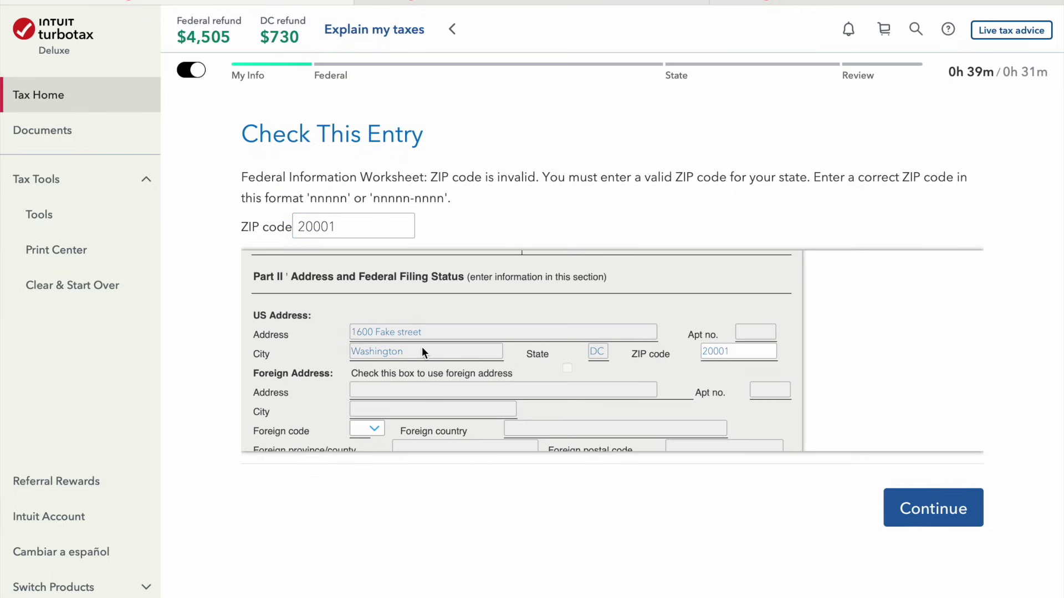
pyautogui.click(932, 505)
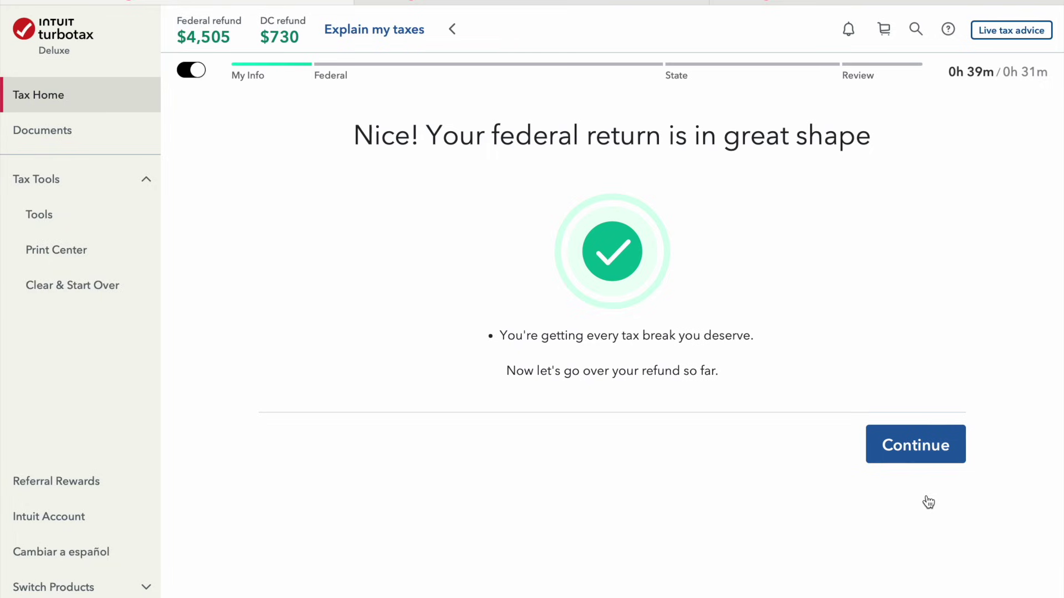
pyautogui.click(923, 461)
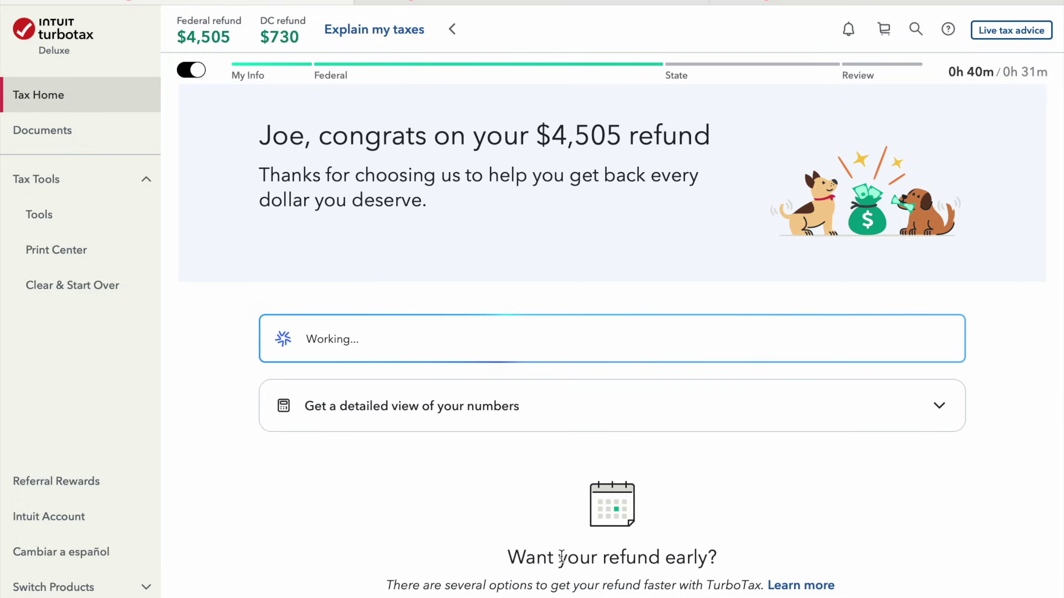
# Read the $4,505 refund summary and expand the detailed view of the tax numbers
pyautogui.scroll(-3, 561, 554)
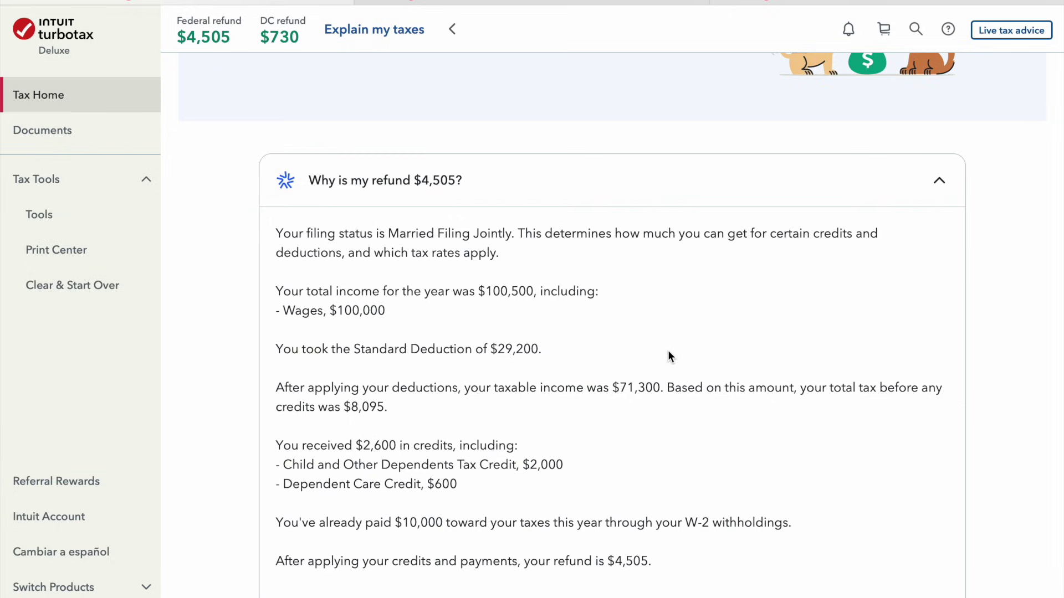
pyautogui.scroll(-1, 669, 353)
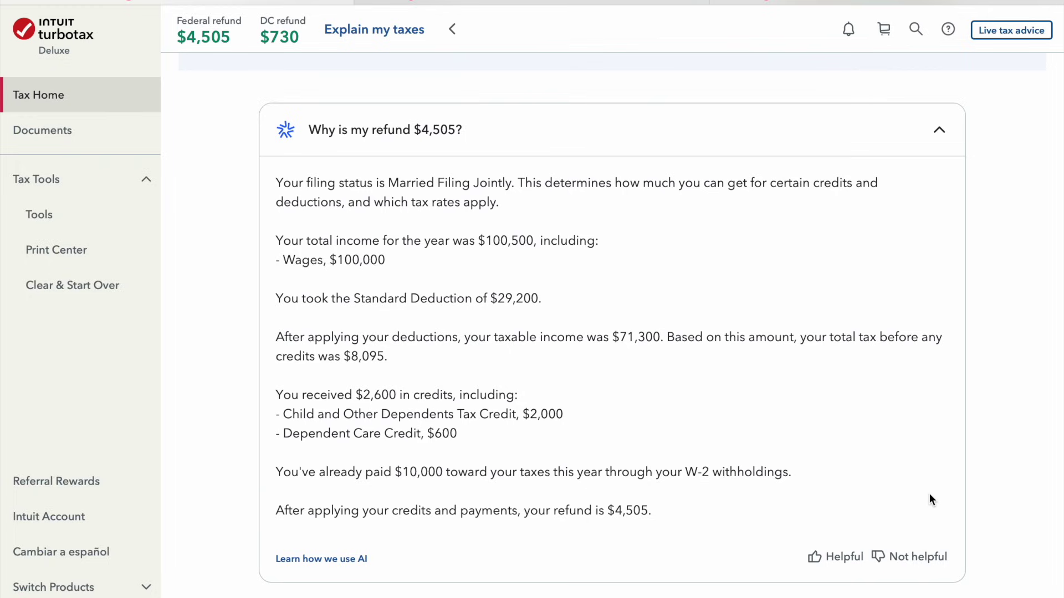
pyautogui.scroll(-5, 667, 464)
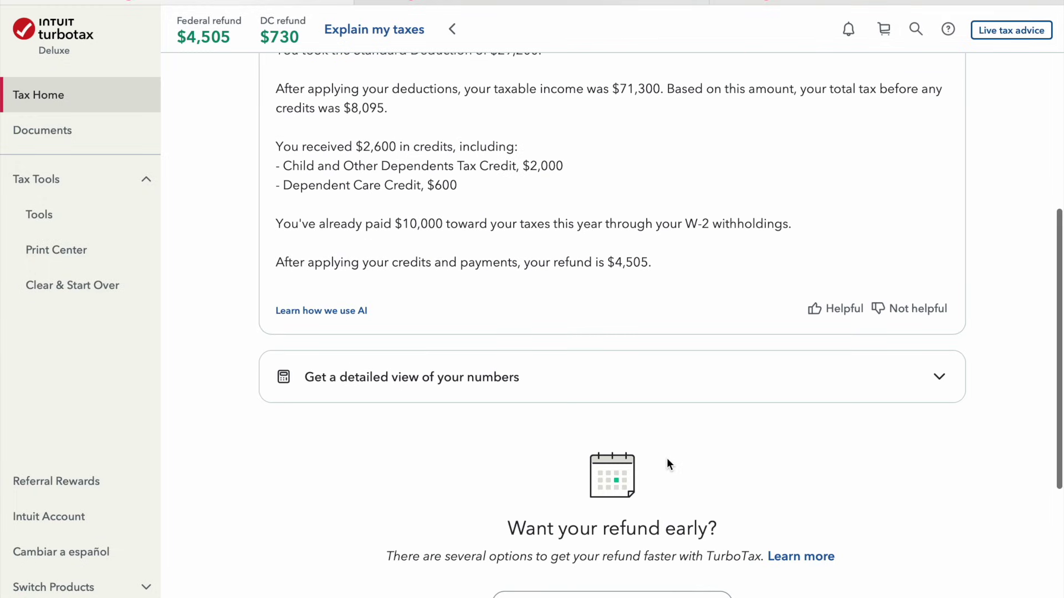
pyautogui.click(800, 397)
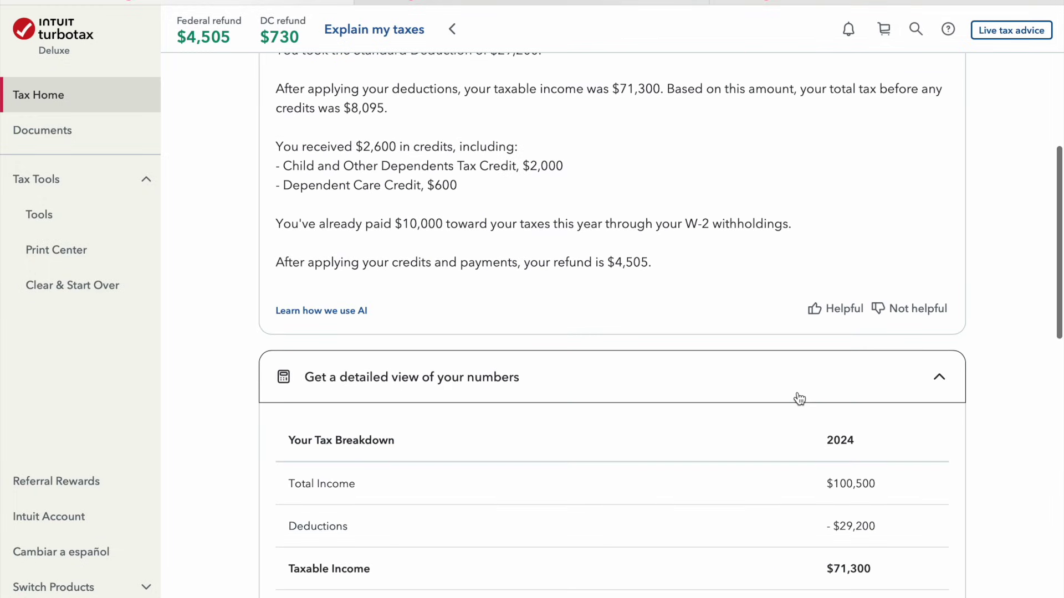
pyautogui.scroll(-3, 758, 499)
pyautogui.scroll(-2, 758, 503)
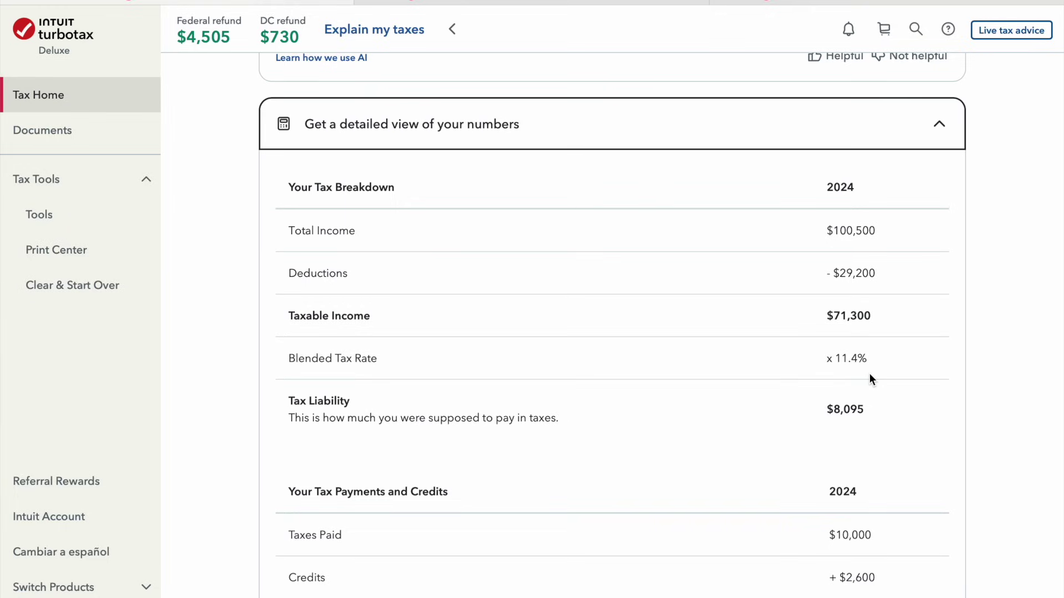
pyautogui.scroll(-3, 870, 373)
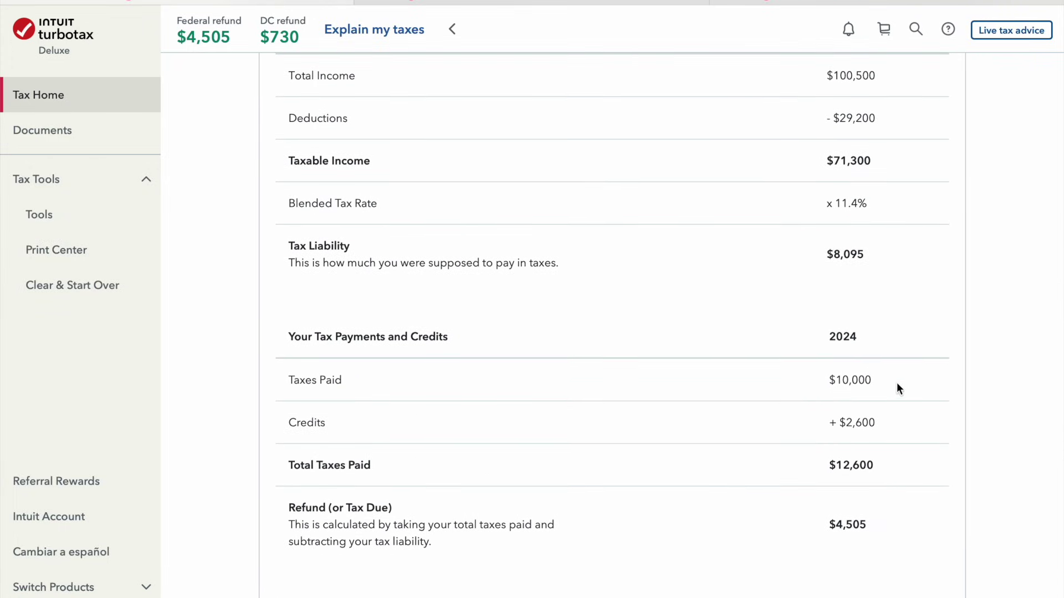
pyautogui.scroll(-4, 874, 424)
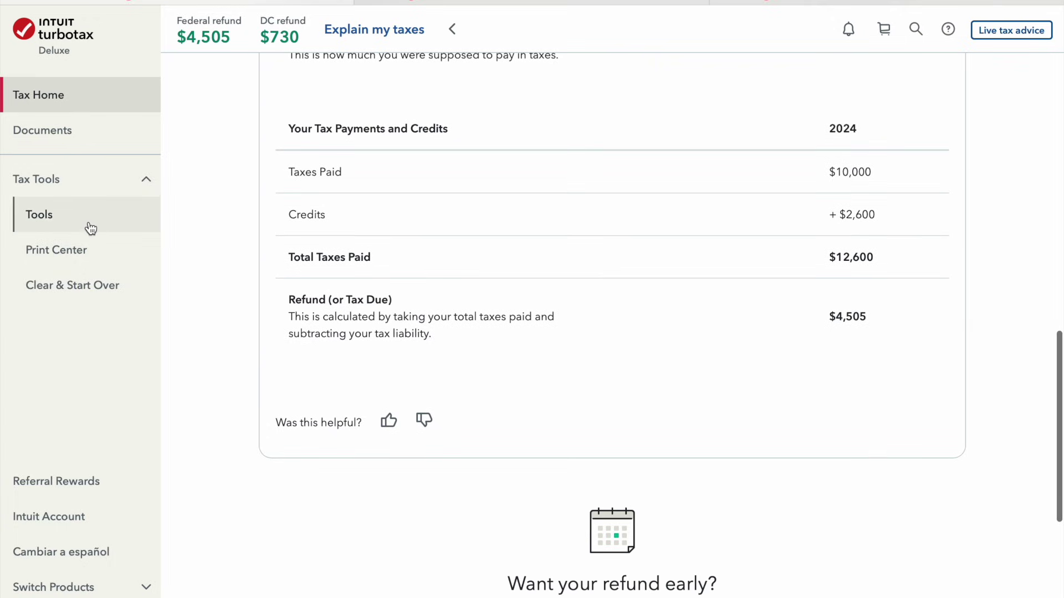
pyautogui.click(113, 225)
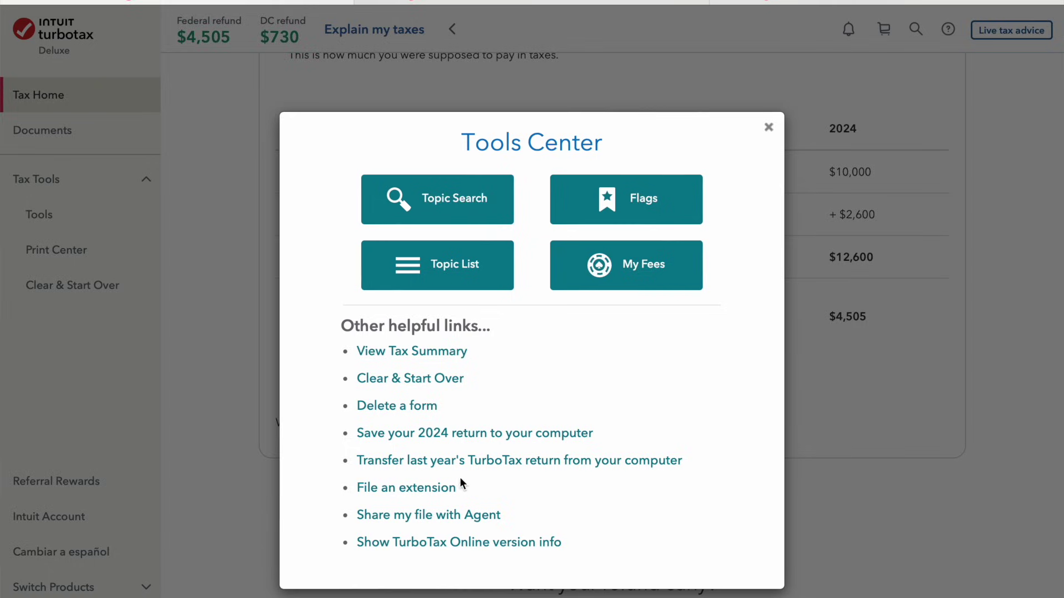
# View the federal Tax Summary: $100,500 income, $5,495 tax, $4,505 refund
pyautogui.click(455, 355)
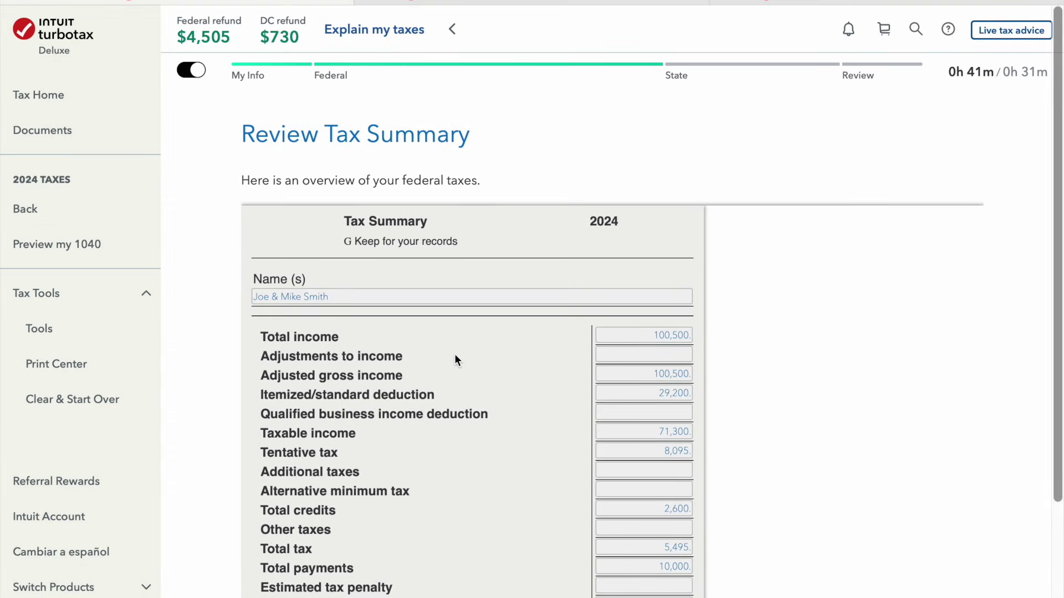
pyautogui.scroll(-4, 455, 360)
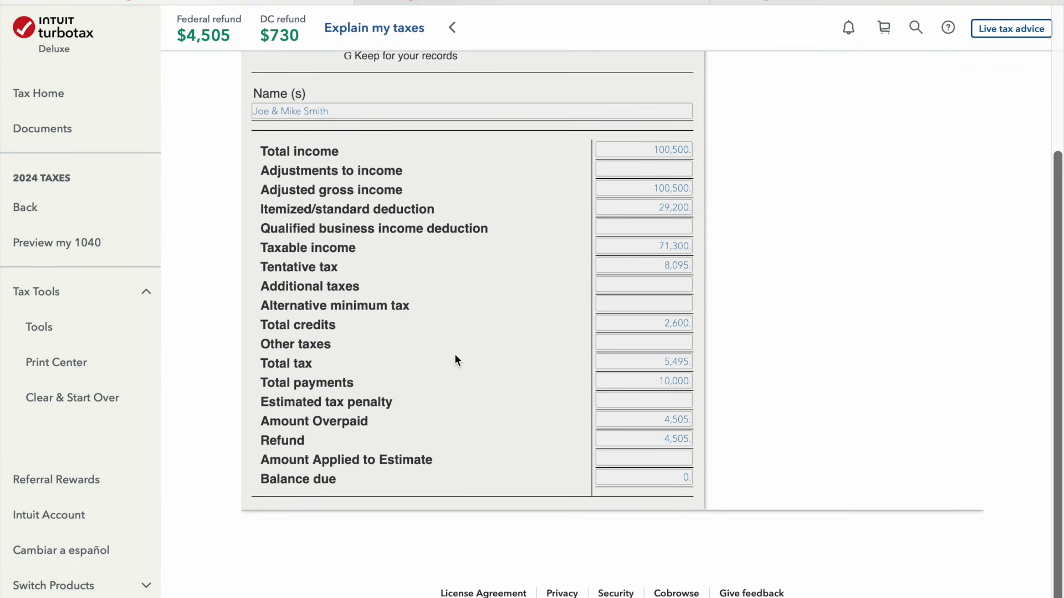
pyautogui.scroll(4, 454, 355)
pyautogui.scroll(-4, 454, 355)
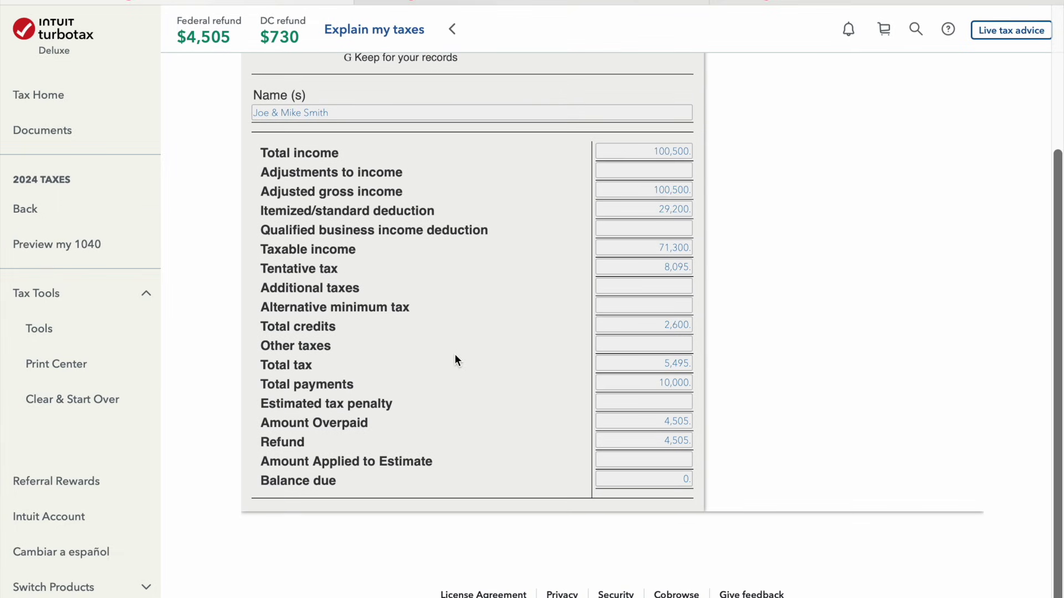
pyautogui.click(51, 331)
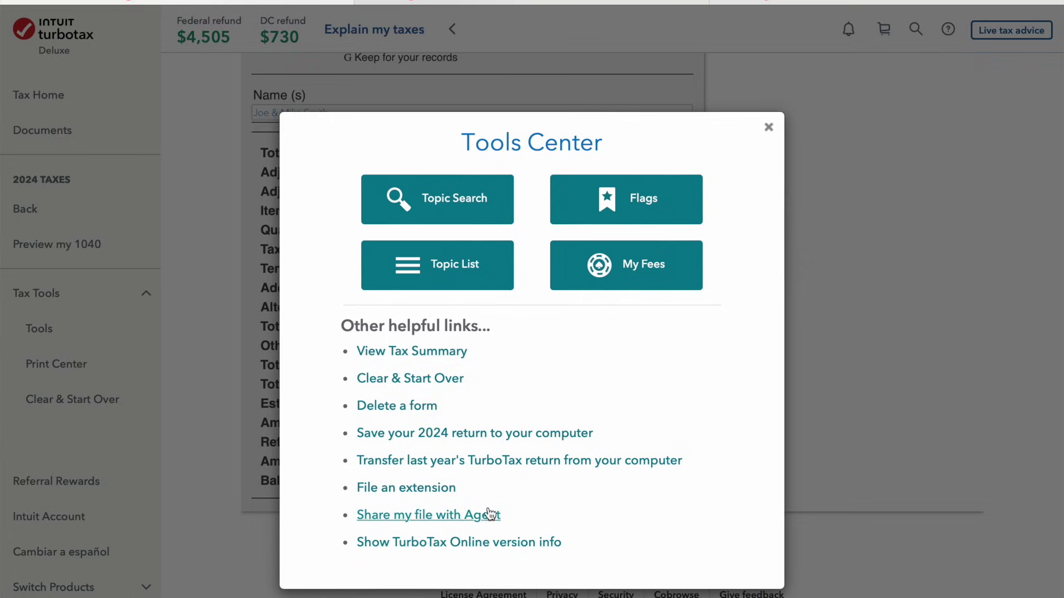
pyautogui.click(456, 356)
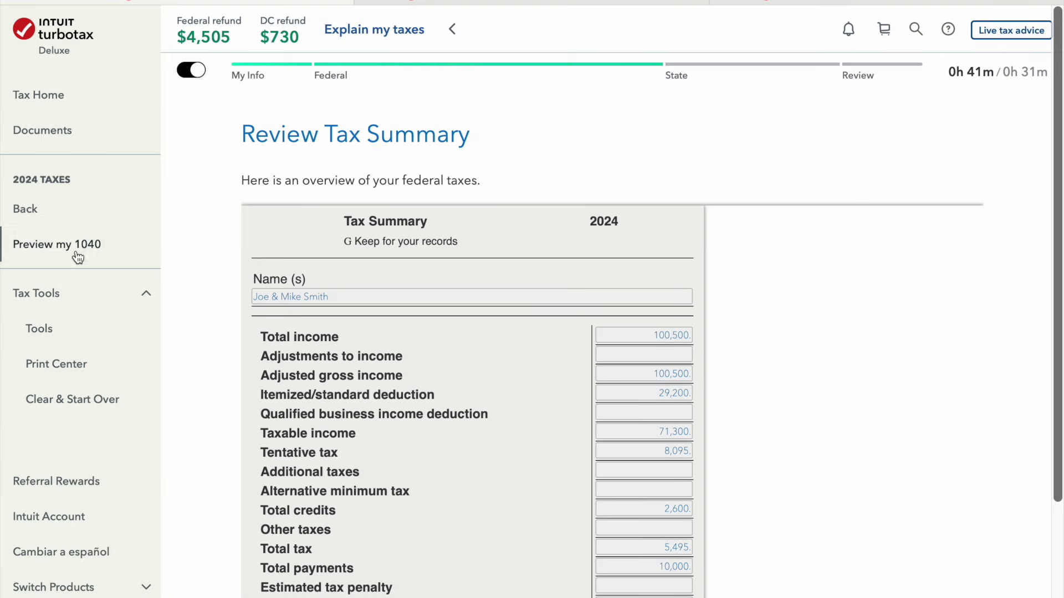
# Preview the Form 1040 down to lines 34 and 35a showing the $4,505 refund
pyautogui.click(77, 256)
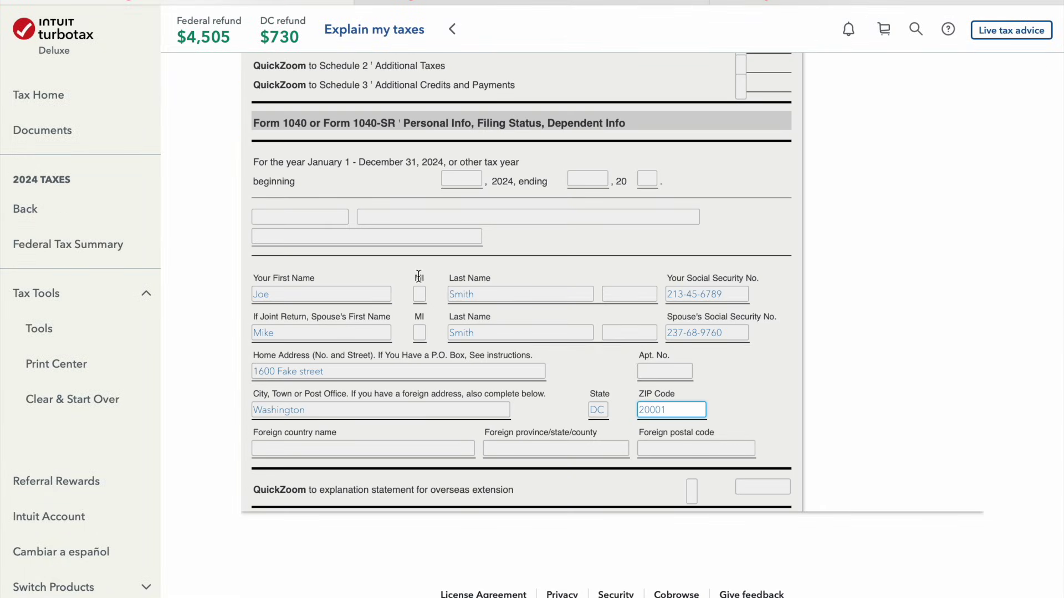
pyautogui.scroll(6, 419, 275)
pyautogui.scroll(-15, 418, 276)
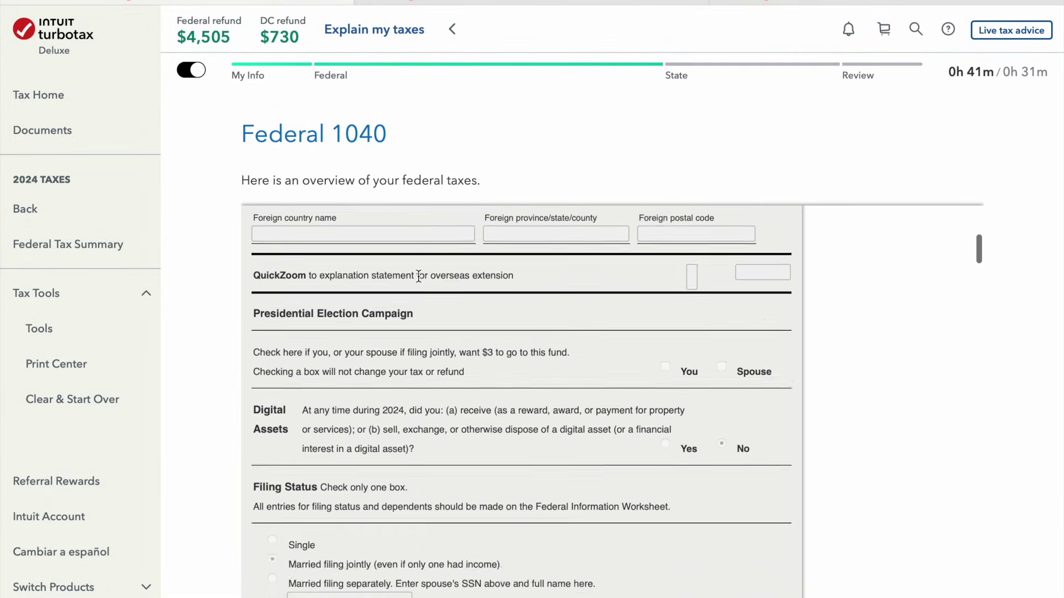
pyautogui.scroll(-3, 418, 277)
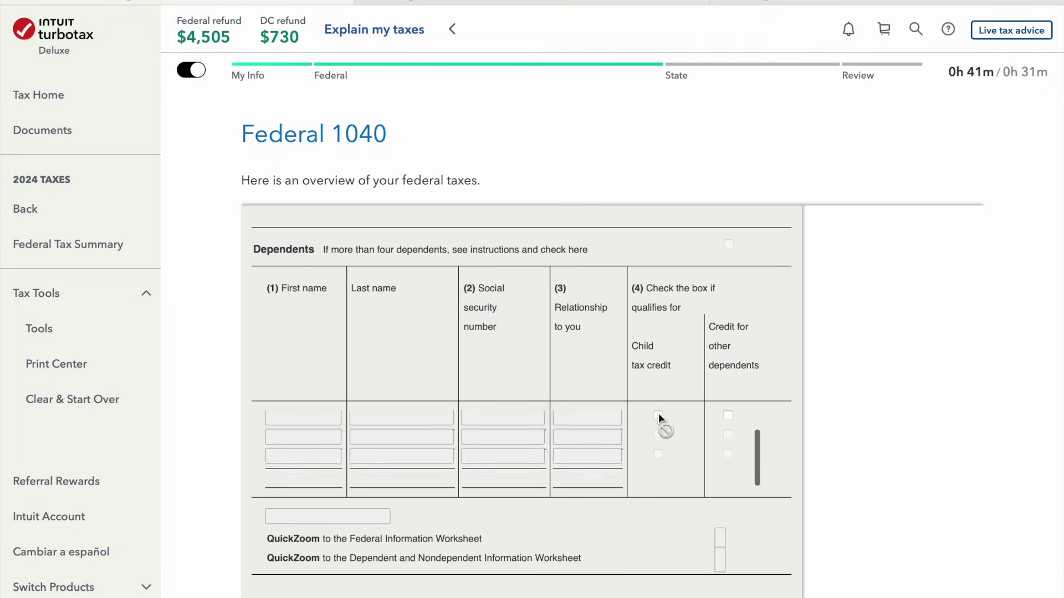
pyautogui.scroll(-1, 613, 493)
pyautogui.scroll(-9, 613, 487)
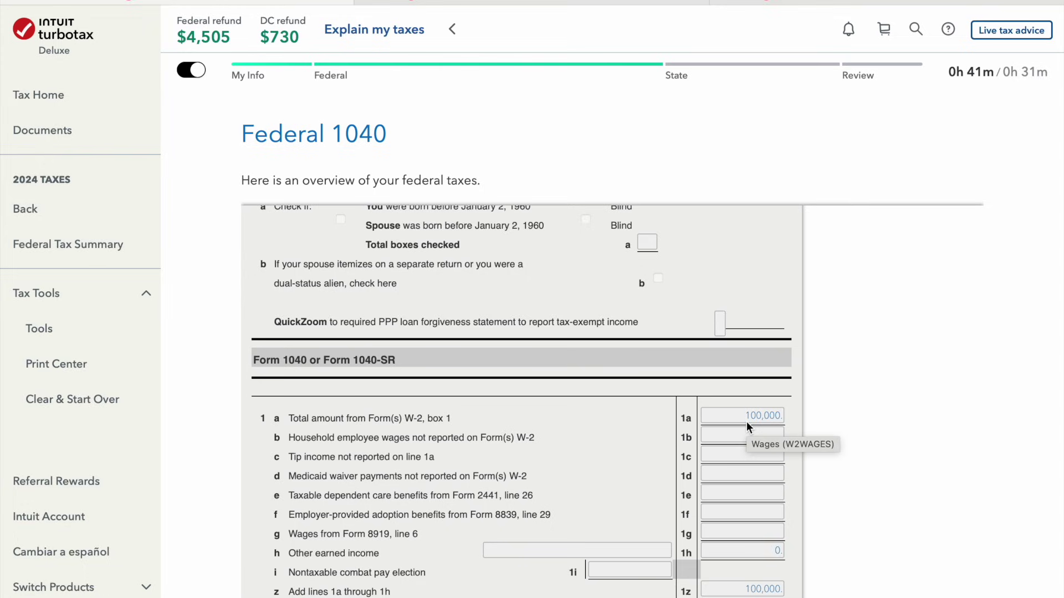
pyautogui.scroll(-3, 746, 421)
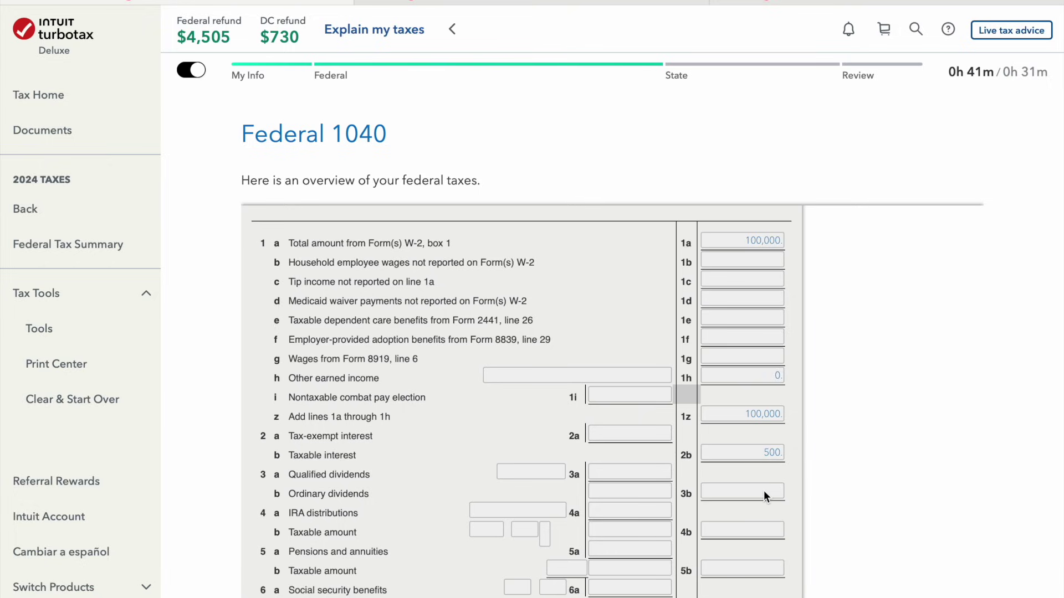
pyautogui.scroll(-4, 528, 279)
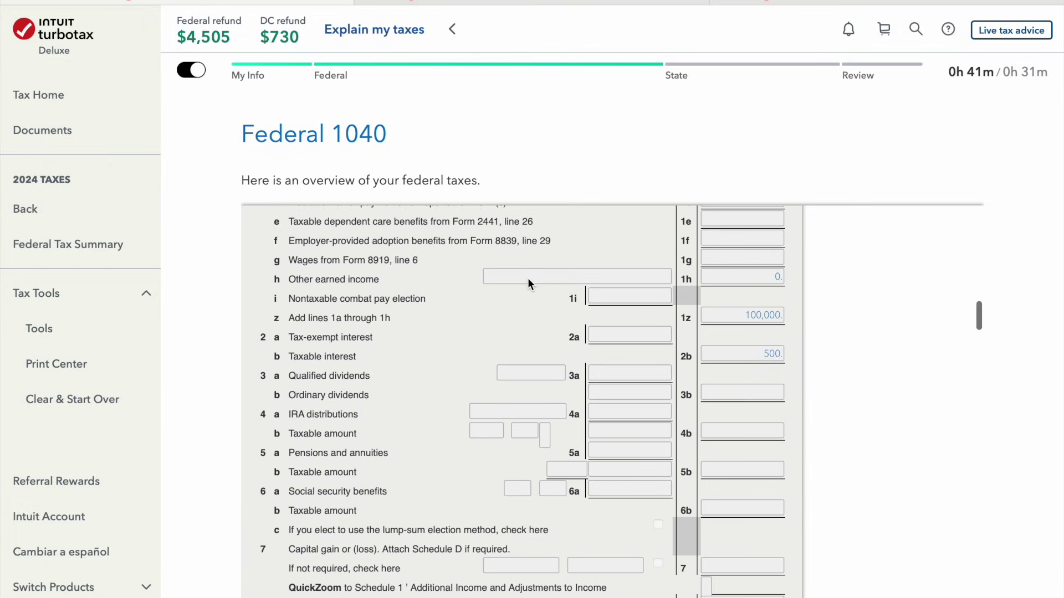
pyautogui.scroll(-2, 527, 284)
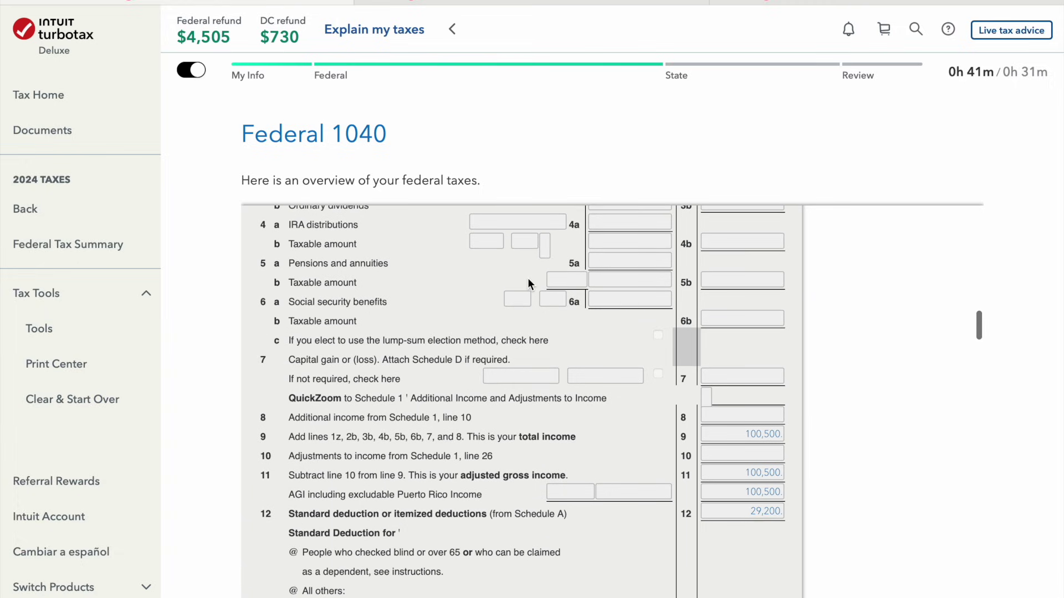
pyautogui.scroll(-4, 528, 280)
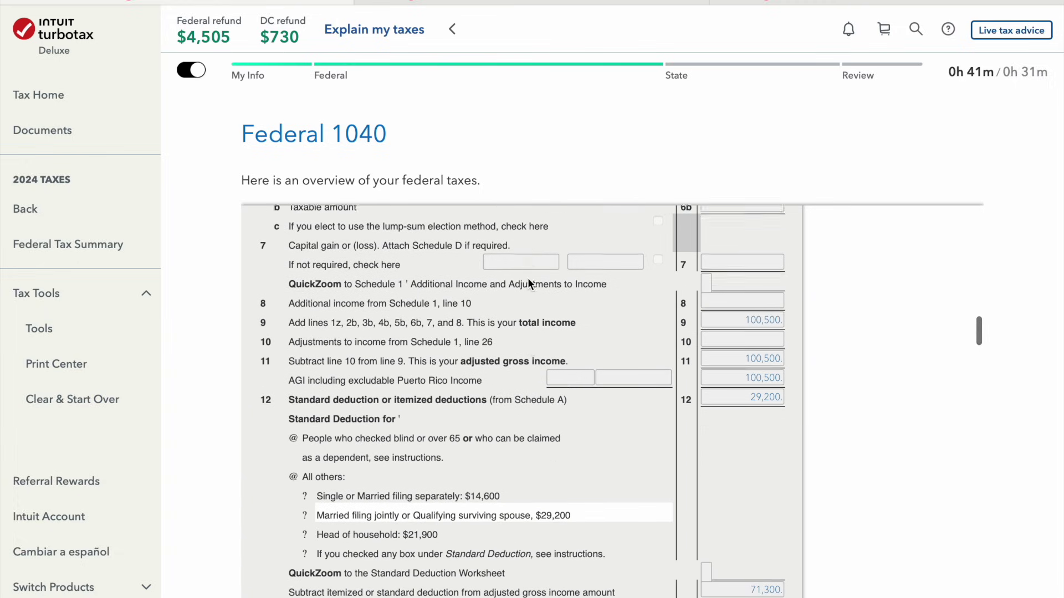
pyautogui.scroll(-7, 527, 281)
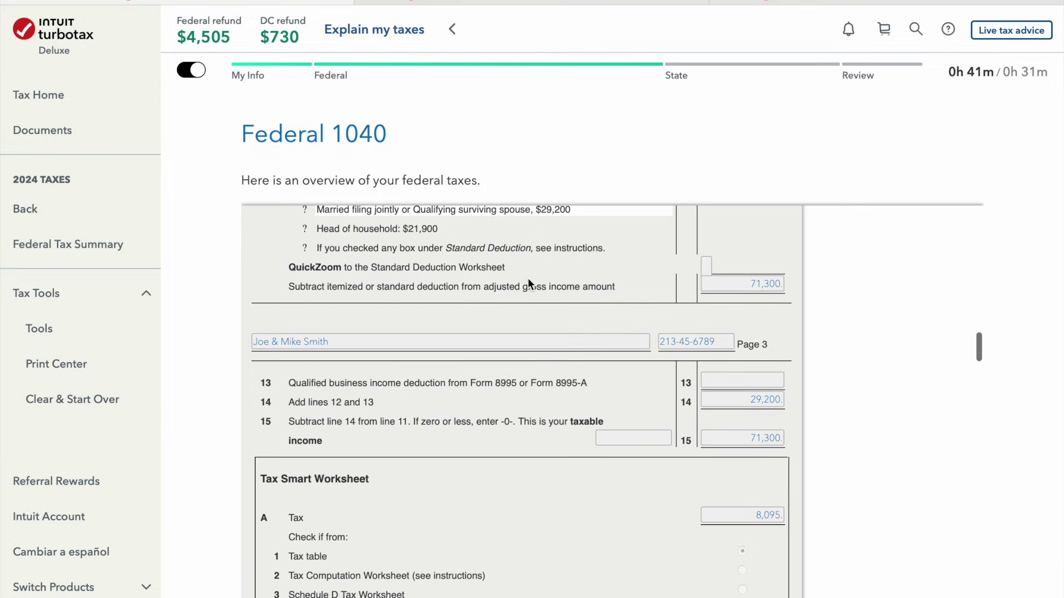
pyautogui.scroll(-7, 527, 283)
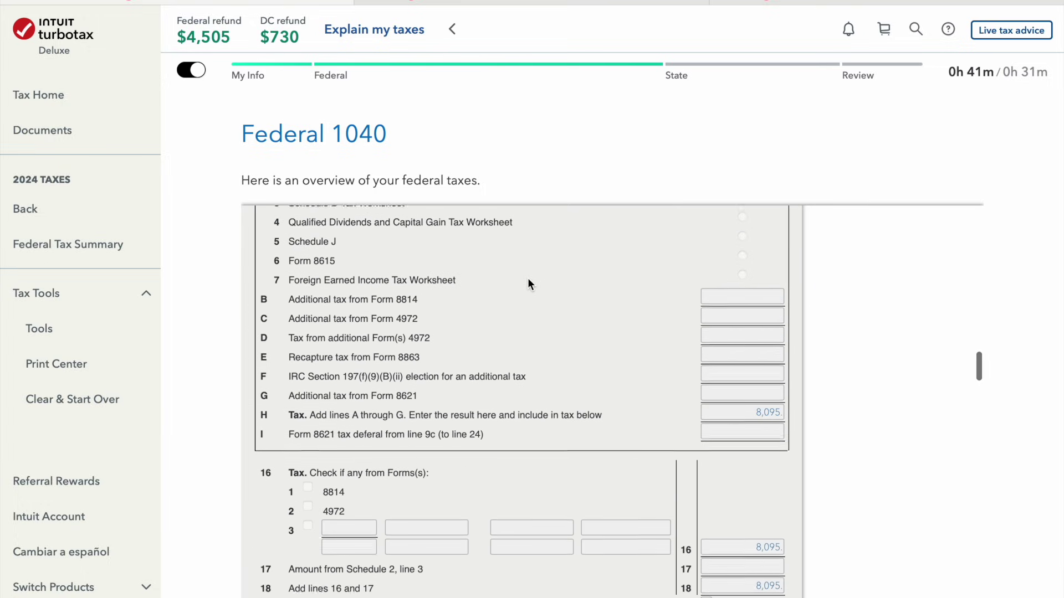
pyautogui.scroll(1, 527, 281)
pyautogui.scroll(-1, 527, 281)
pyautogui.scroll(-3, 528, 281)
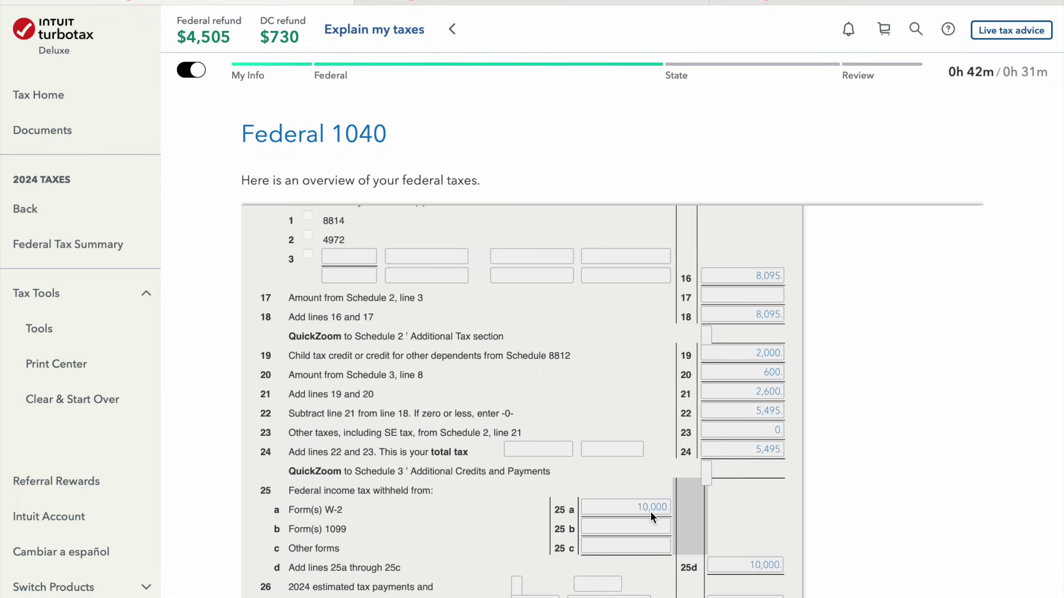
pyautogui.scroll(-3, 650, 511)
pyautogui.scroll(1, 650, 511)
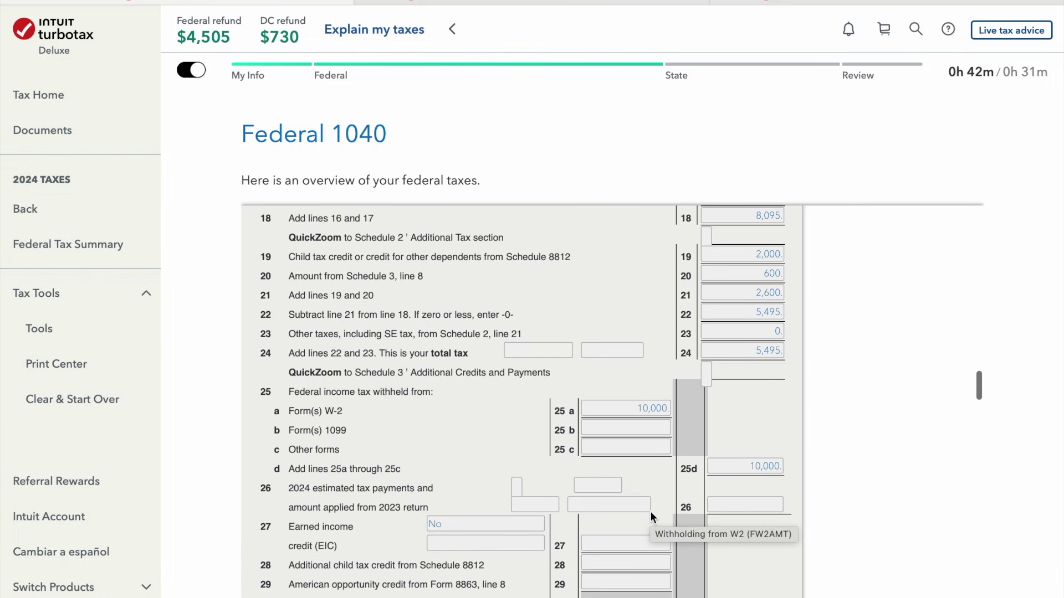
pyautogui.scroll(-10, 693, 532)
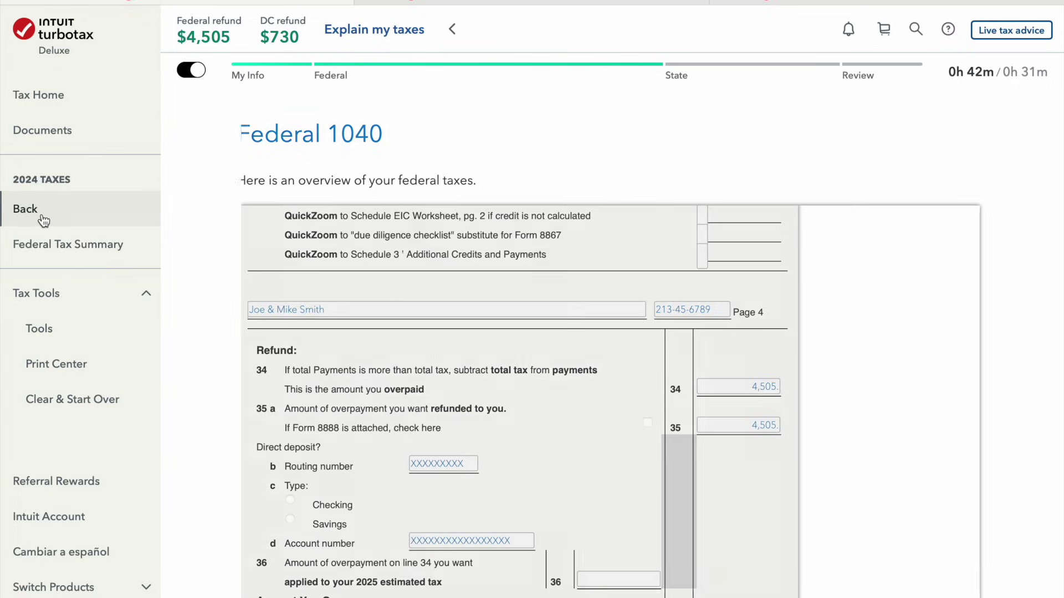
# Back on the refund summary, decline getting the refund early with 'No, thanks'
pyautogui.click(38, 210)
pyautogui.scroll(-7, 38, 216)
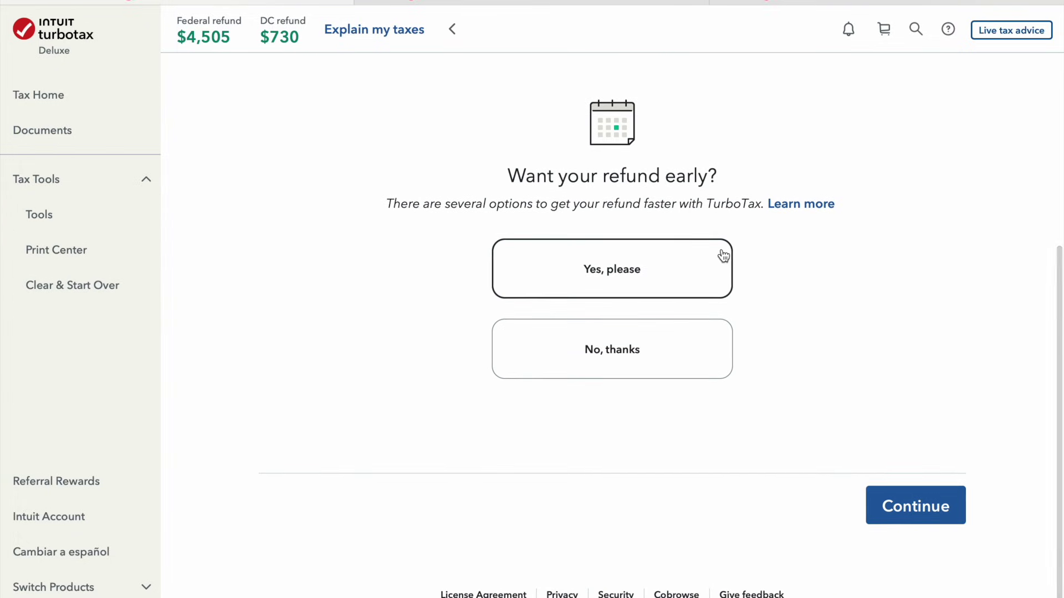
pyautogui.click(690, 335)
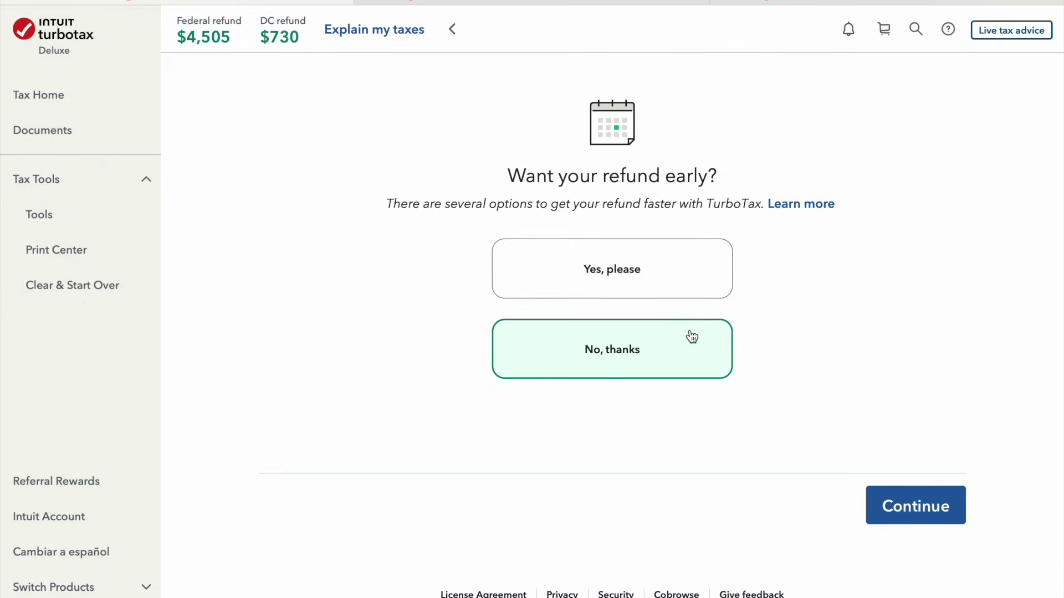
pyautogui.scroll(9, 691, 336)
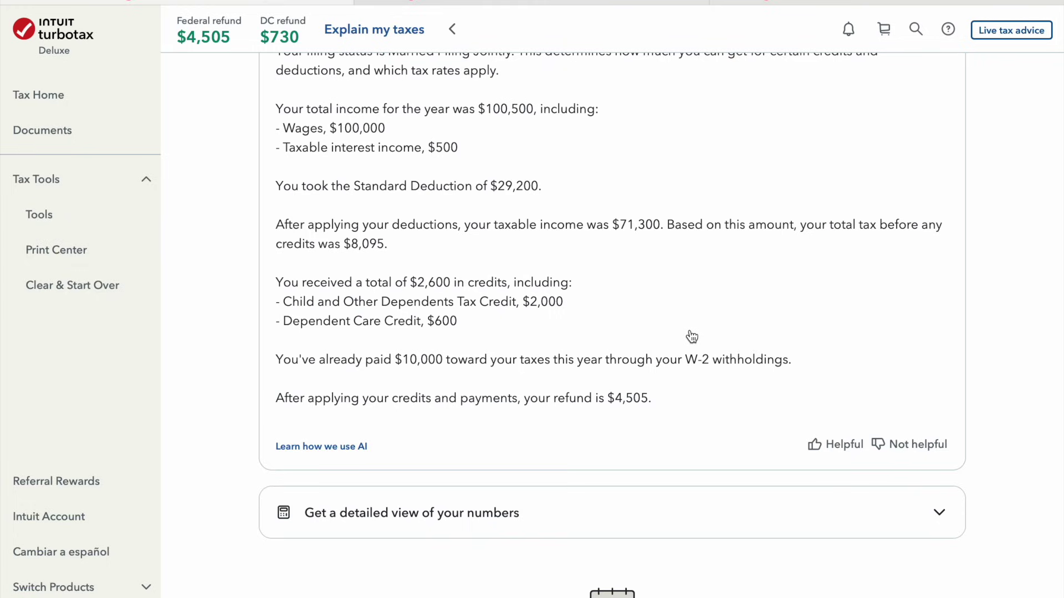
pyautogui.scroll(-8, 691, 336)
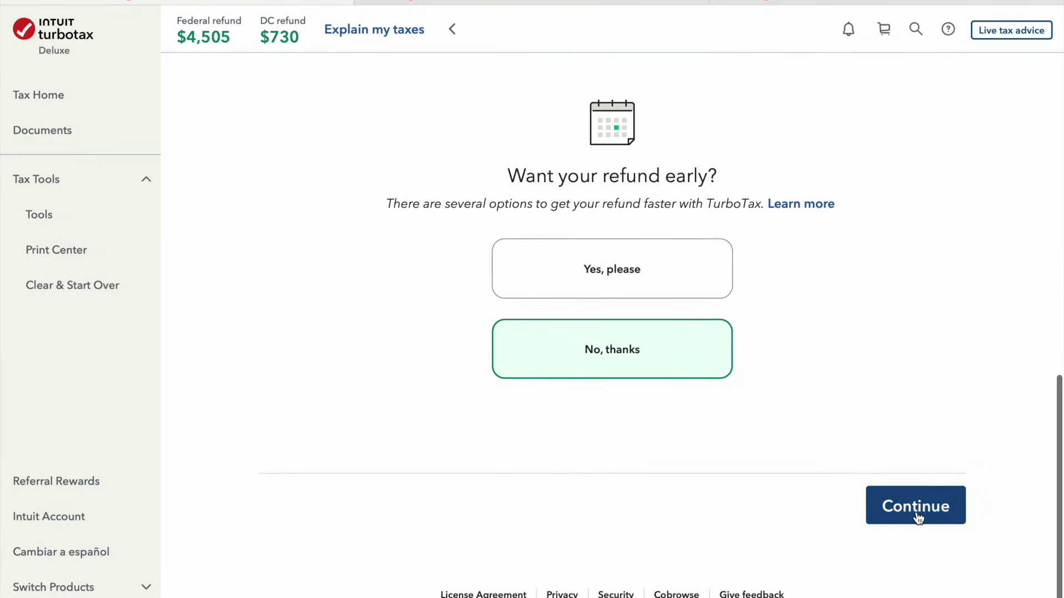
pyautogui.click(916, 514)
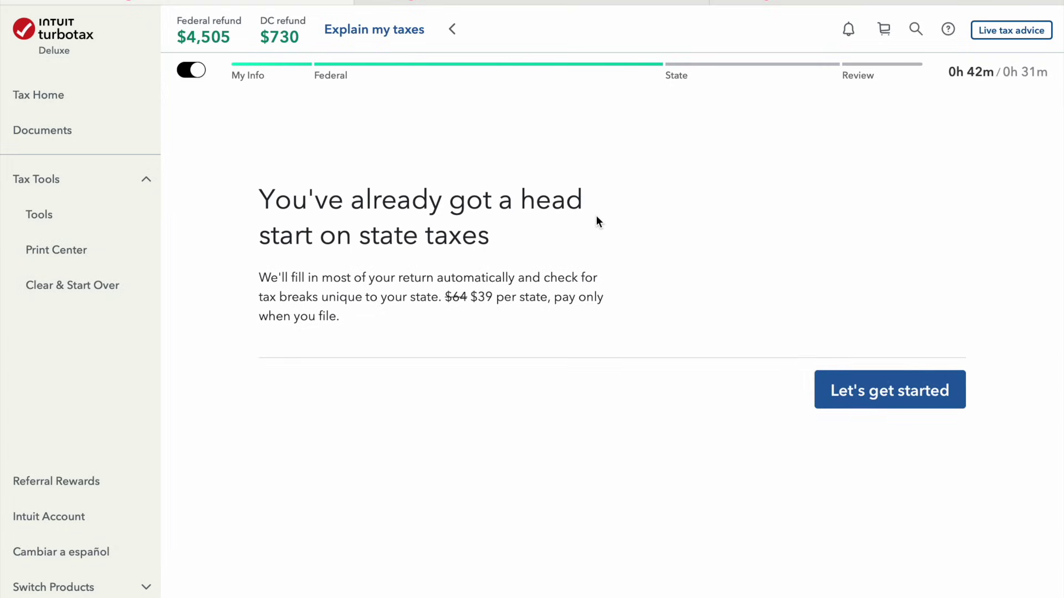
# Import federal data into the DC return and confirm DC residency and Married Filing Jointly
pyautogui.click(842, 565)
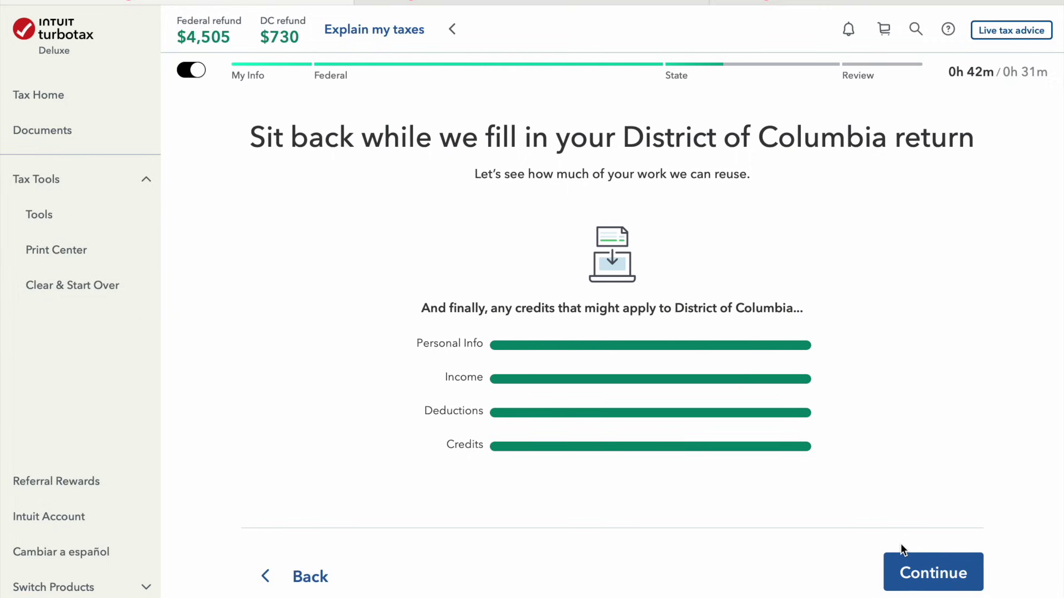
pyautogui.click(933, 586)
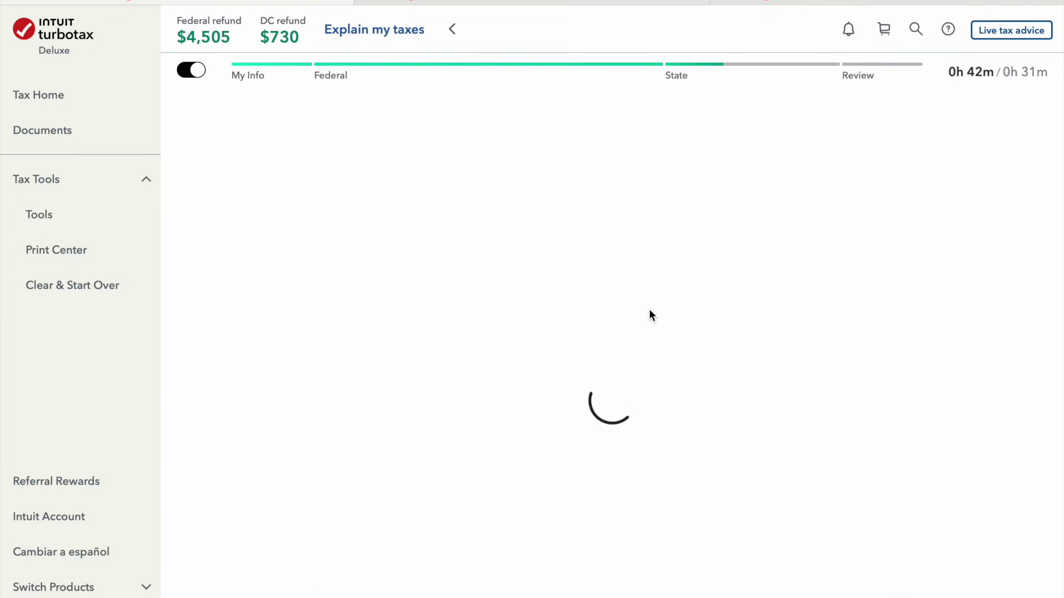
pyautogui.click(947, 540)
pyautogui.click(960, 505)
pyautogui.scroll(-5, 950, 487)
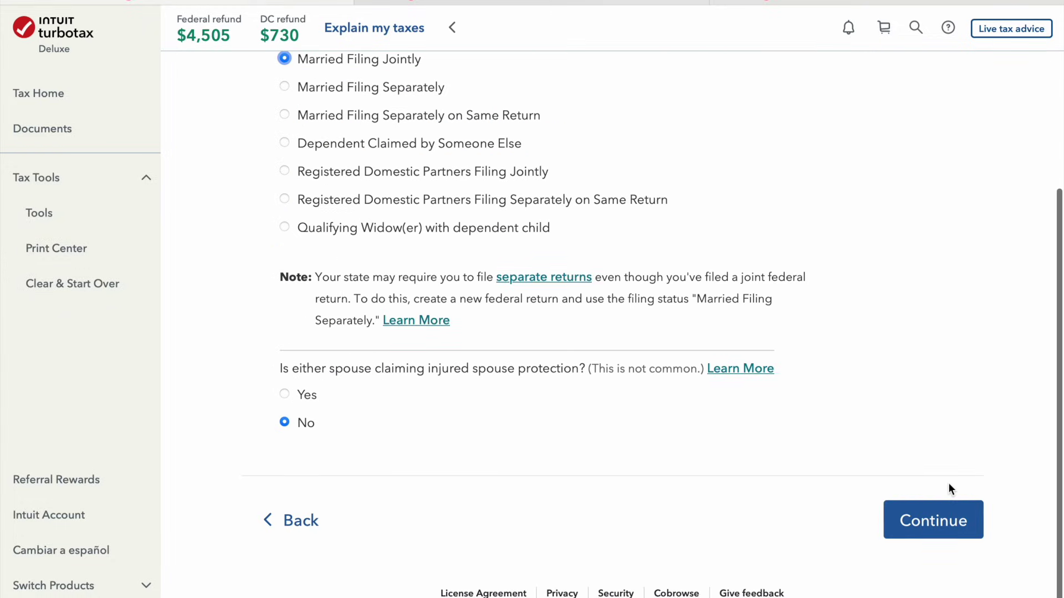
pyautogui.click(944, 536)
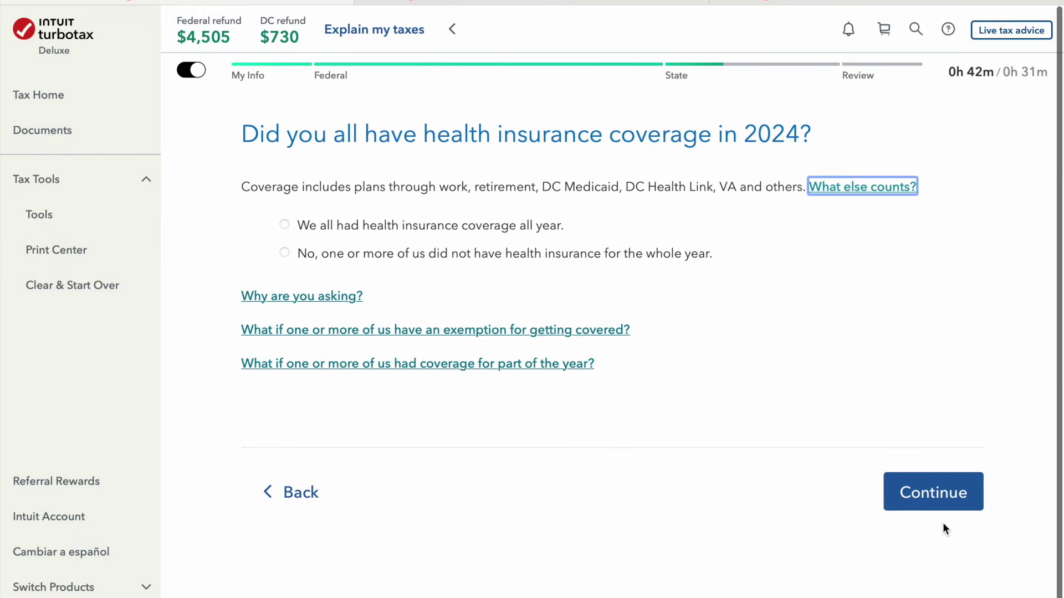
# Indicate everyone had health insurance coverage all year
pyautogui.click(579, 258)
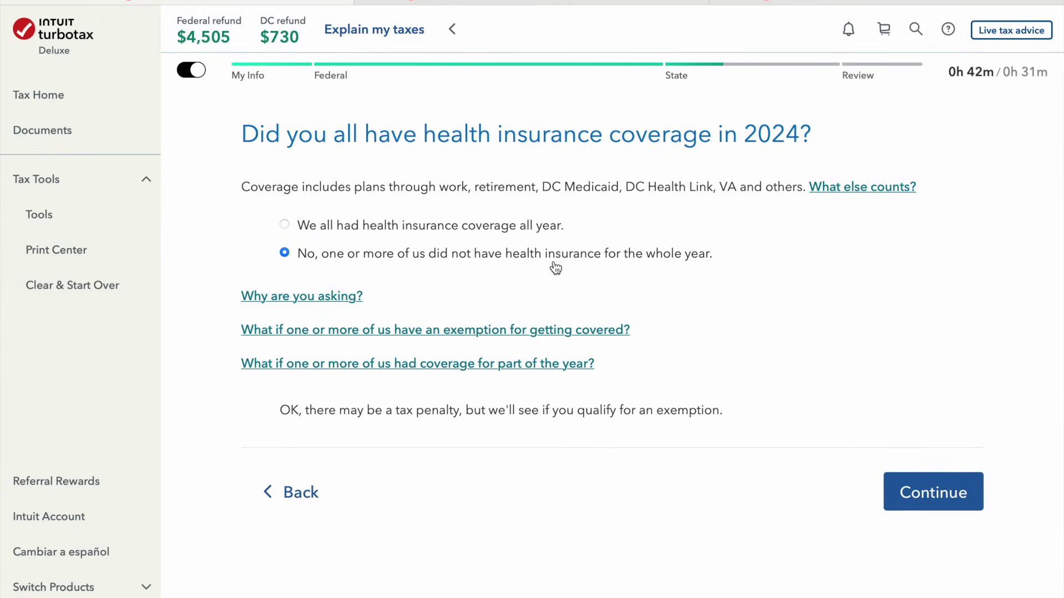
pyautogui.click(510, 228)
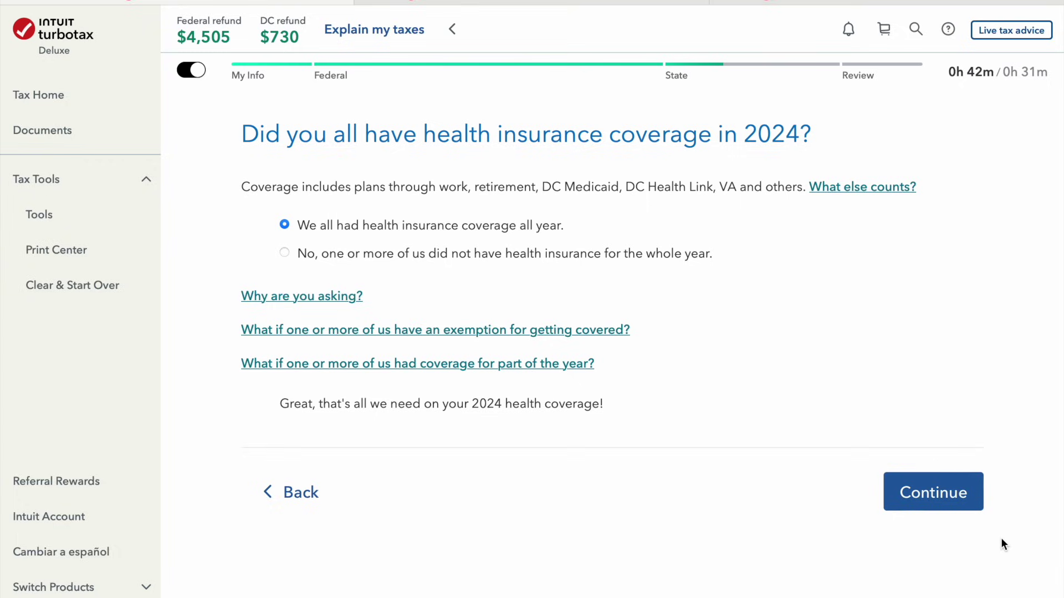
pyautogui.click(972, 512)
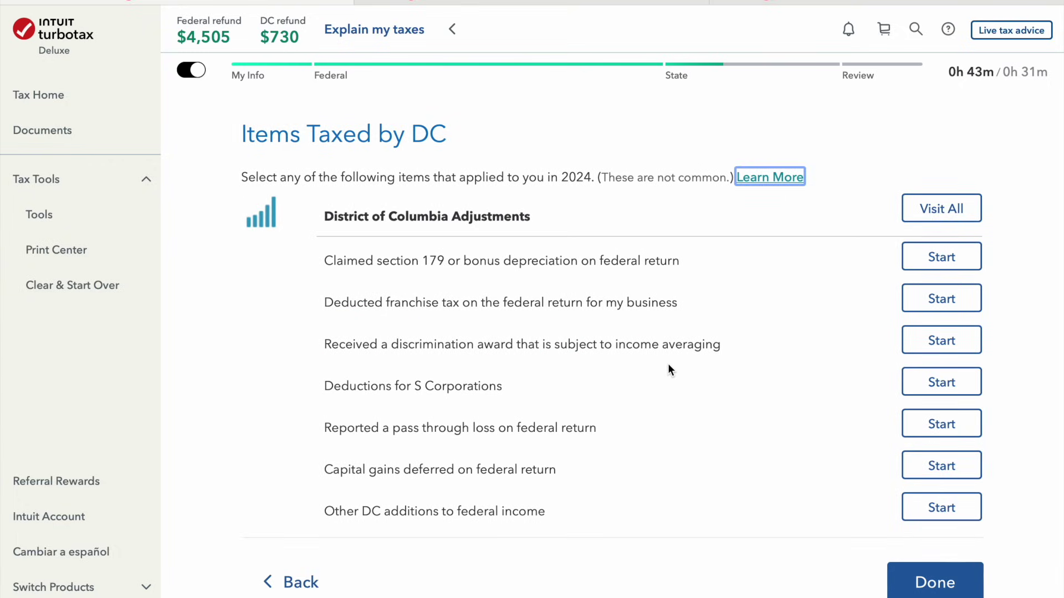
# Claim no DC additions or subtractions, keep the $192 child care credit, and decline other DC credits
pyautogui.click(921, 582)
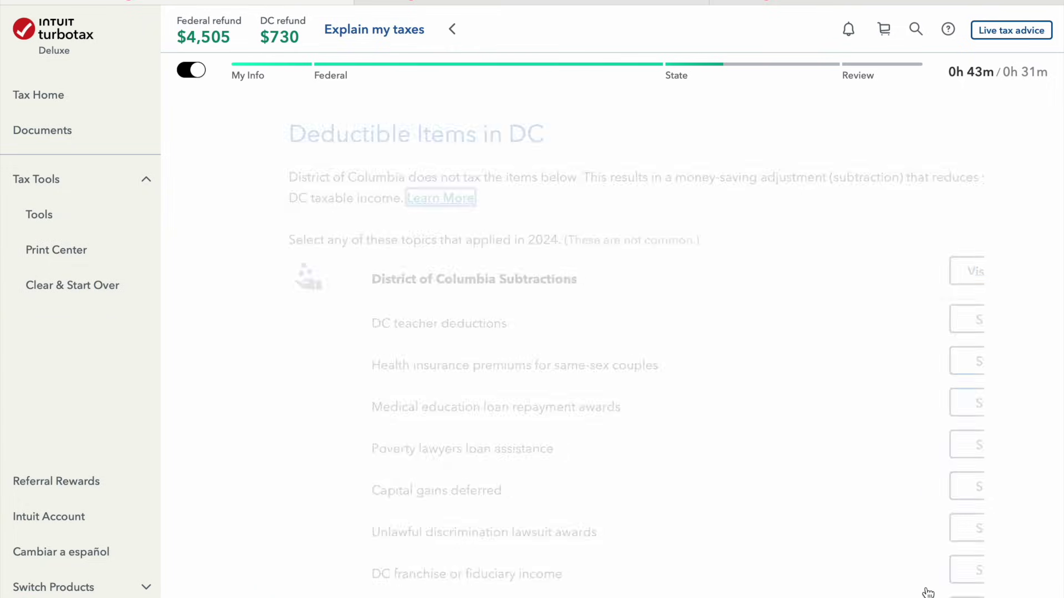
pyautogui.scroll(-2, 642, 432)
pyautogui.scroll(-2, 642, 433)
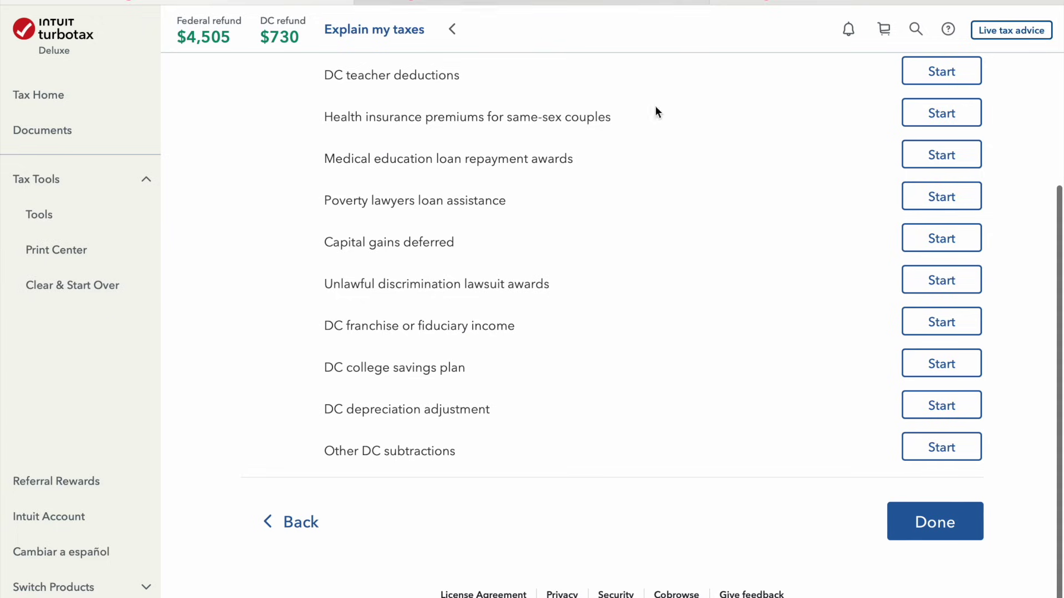
pyautogui.click(956, 545)
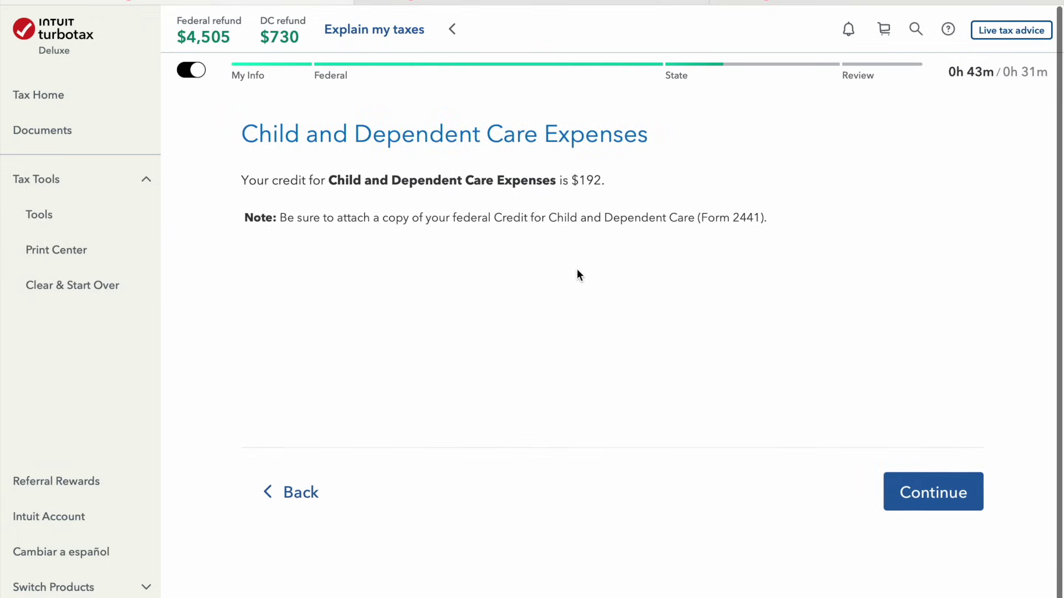
pyautogui.click(947, 495)
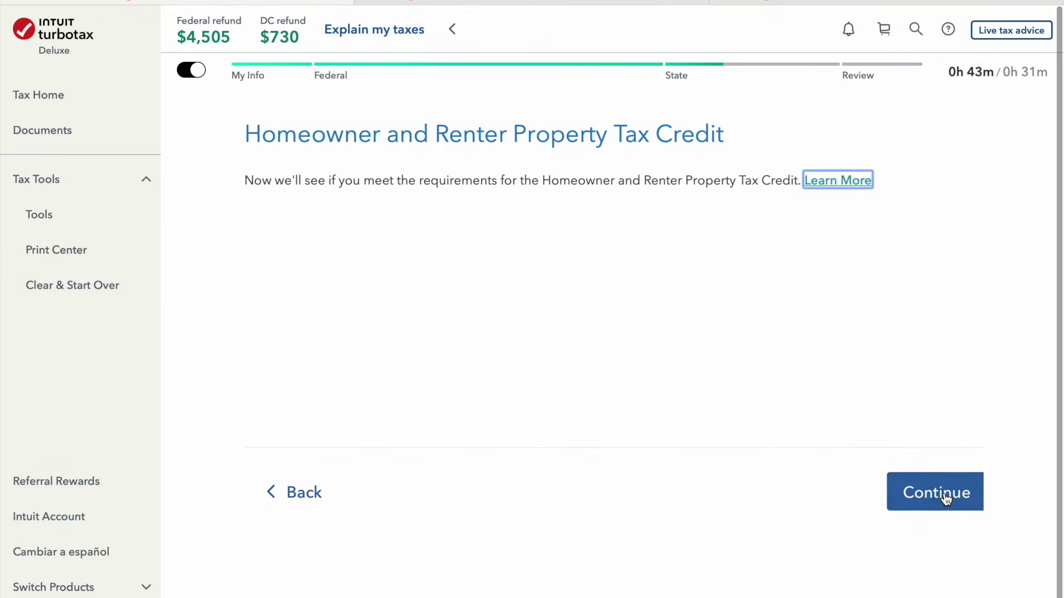
pyautogui.click(946, 498)
pyautogui.click(946, 498)
pyautogui.click(945, 491)
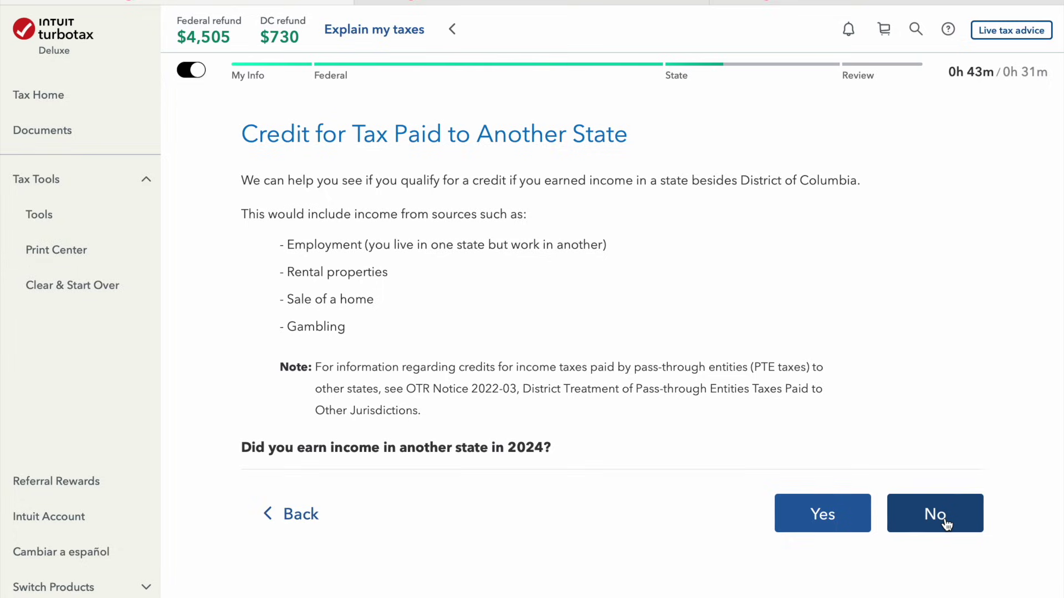
pyautogui.click(947, 523)
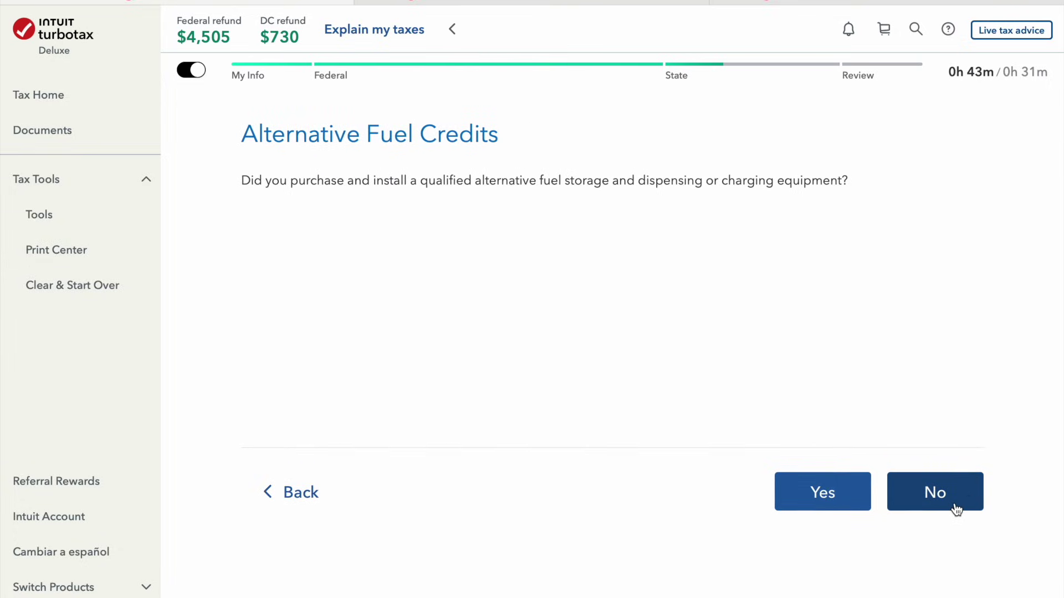
pyautogui.click(956, 508)
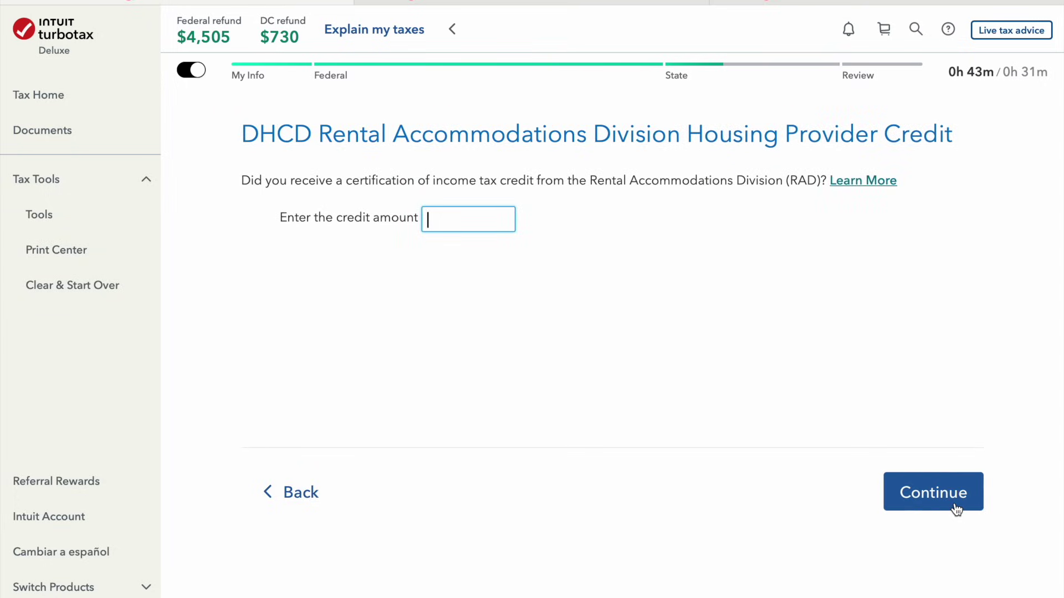
pyautogui.click(956, 508)
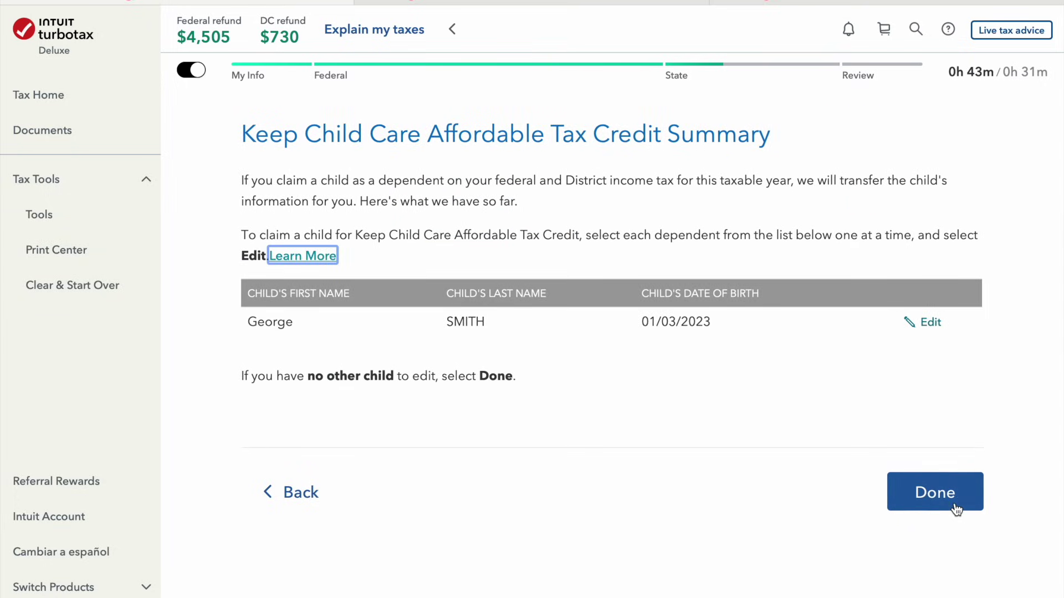
pyautogui.click(924, 493)
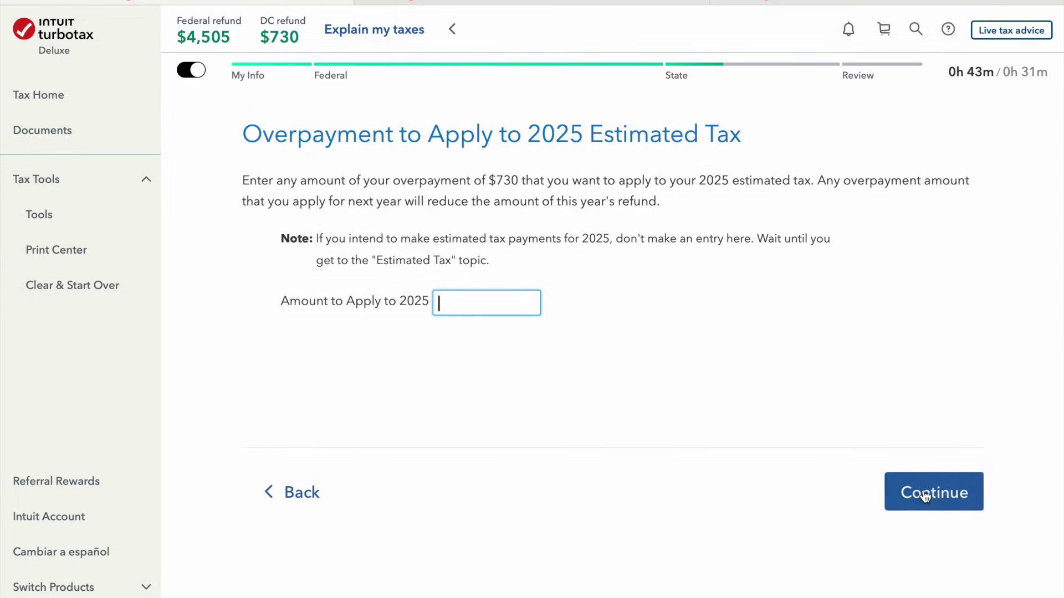
# Apply no overpayment to 2025, make no contributions, and skip the extension, amendment and electronic 1099-G
pyautogui.click(925, 494)
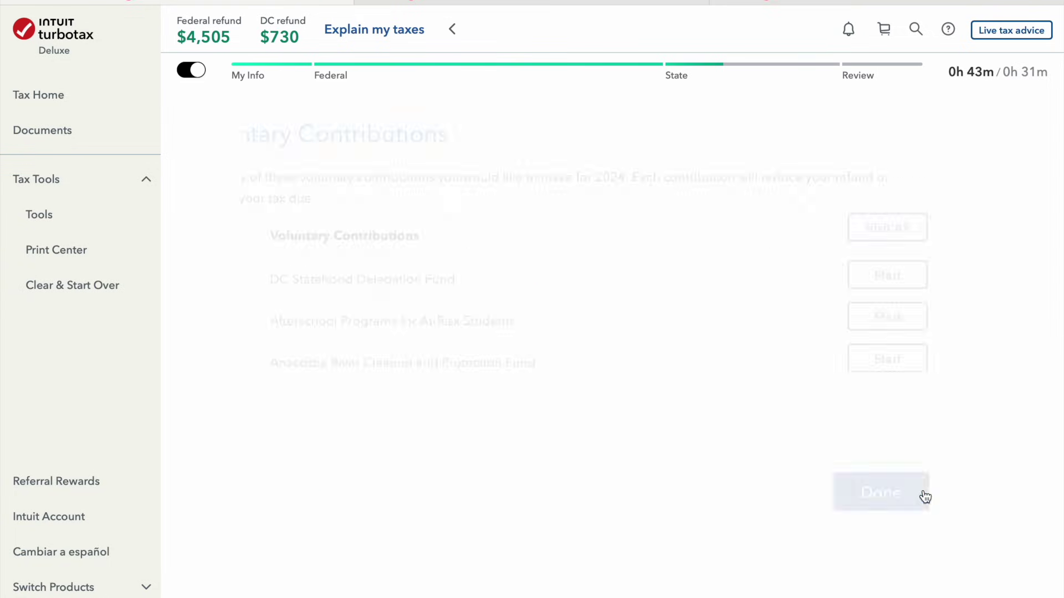
pyautogui.click(924, 495)
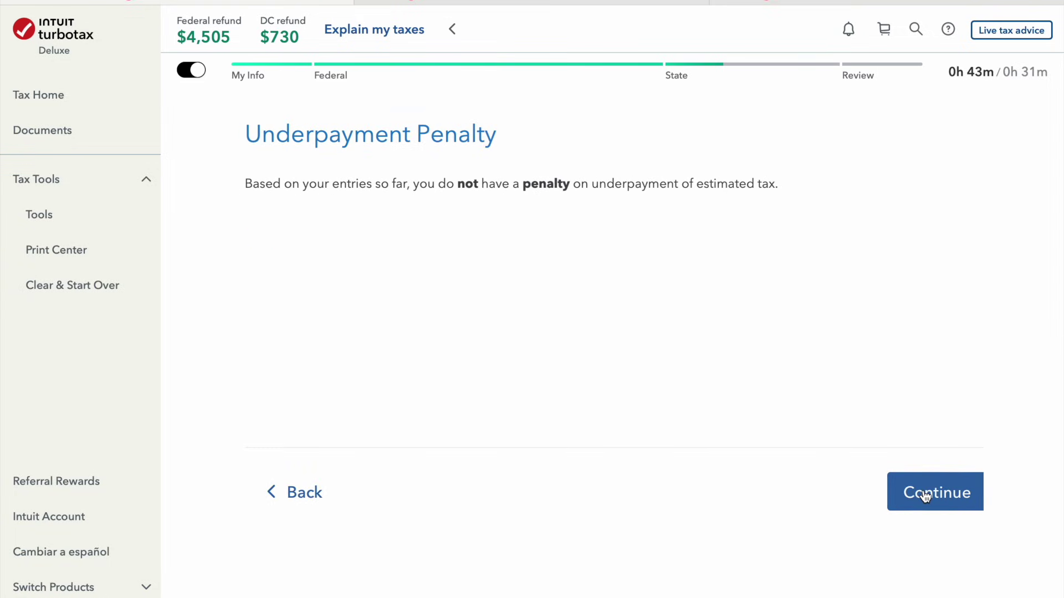
pyautogui.click(938, 511)
pyautogui.click(938, 511)
pyautogui.click(939, 511)
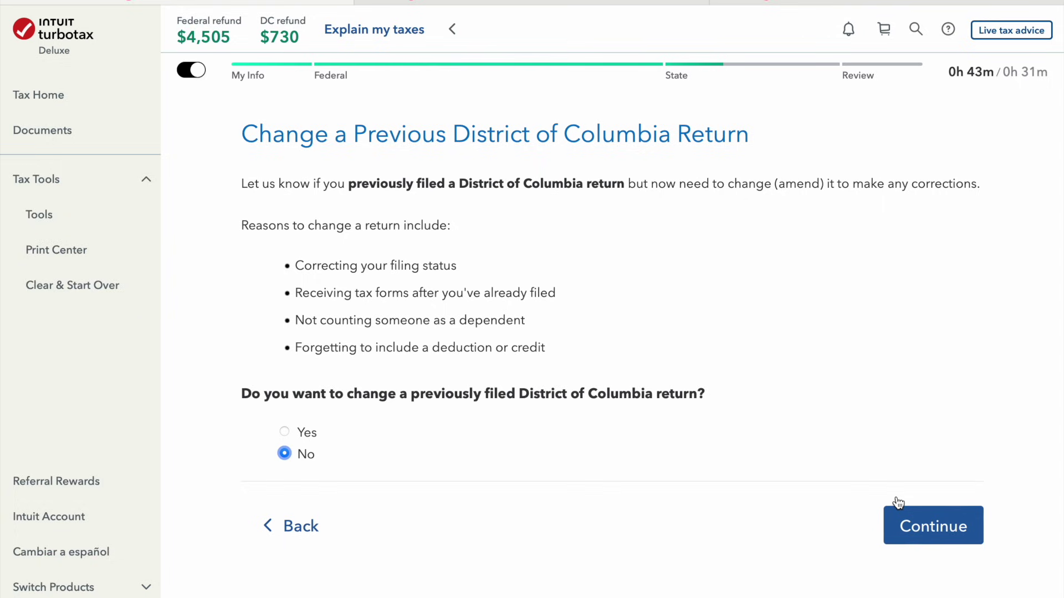
pyautogui.click(903, 524)
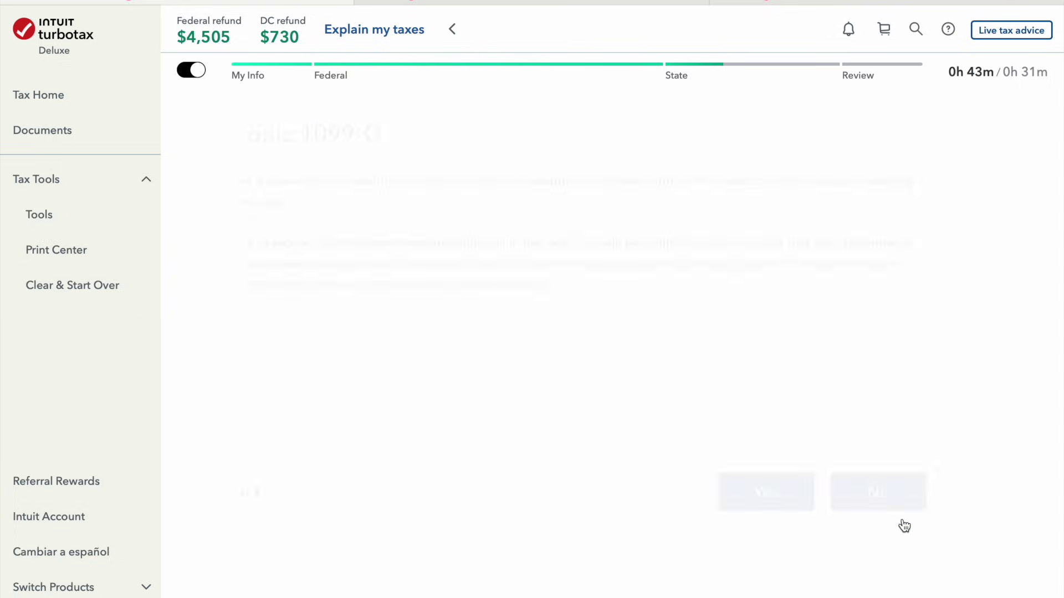
pyautogui.click(937, 510)
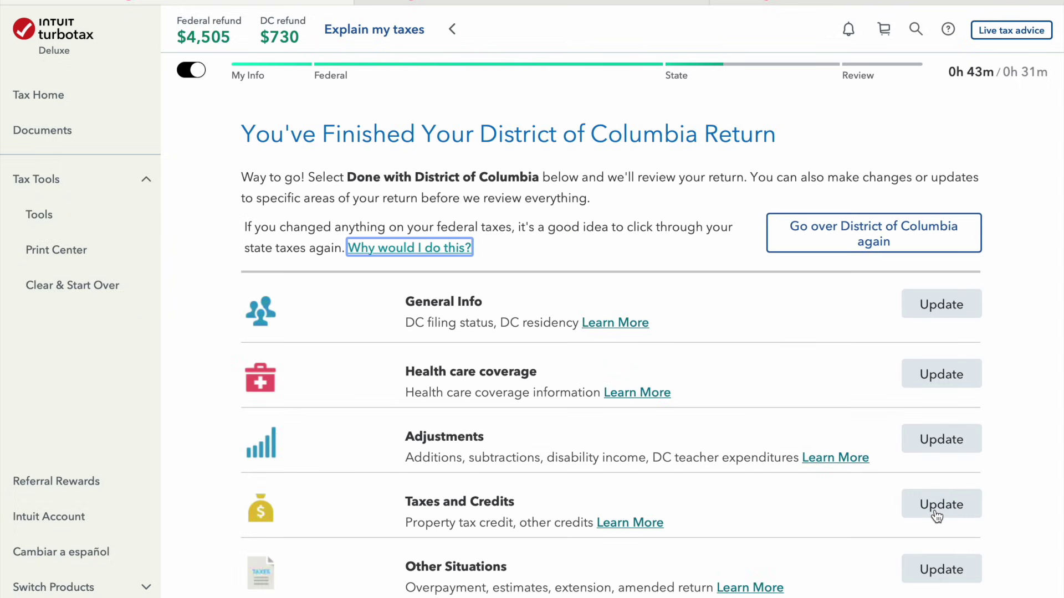
pyautogui.scroll(-3, 936, 516)
pyautogui.click(886, 535)
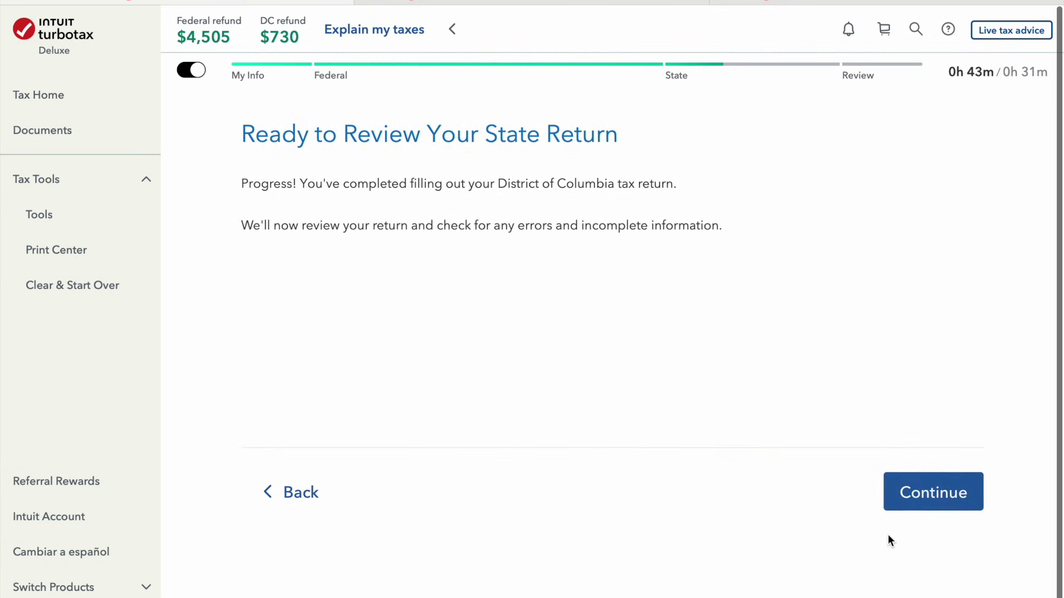
pyautogui.click(933, 498)
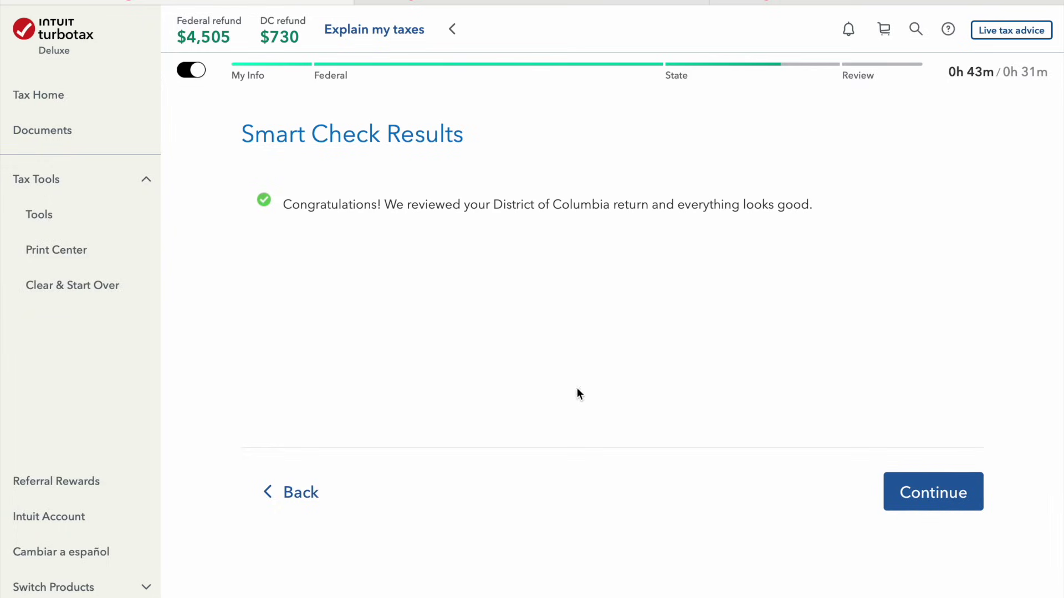
# Accept the clean DC check and file federal and state together for $5,235
pyautogui.click(945, 492)
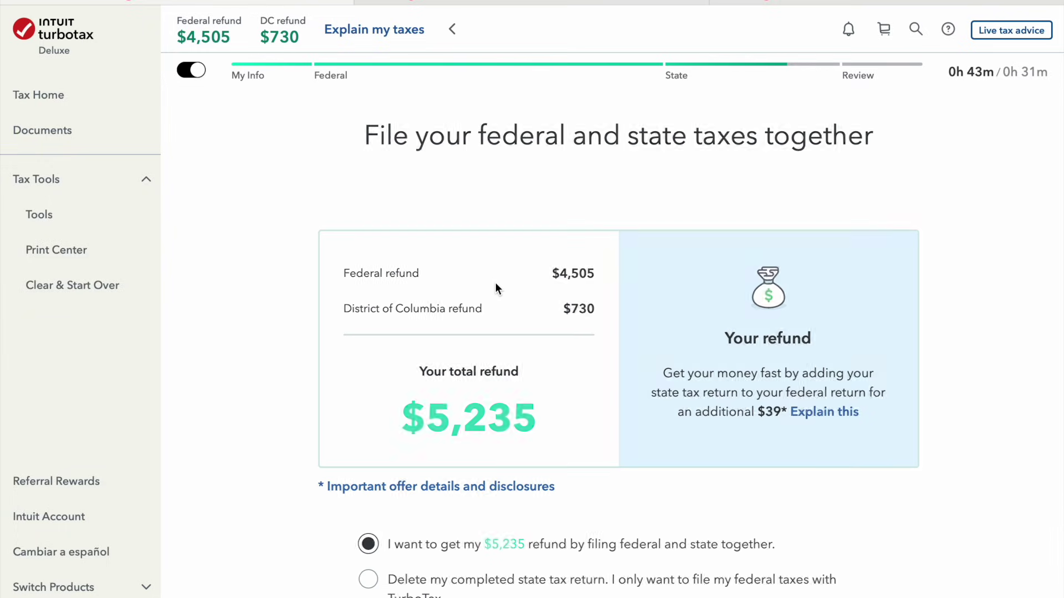
pyautogui.scroll(-2, 717, 427)
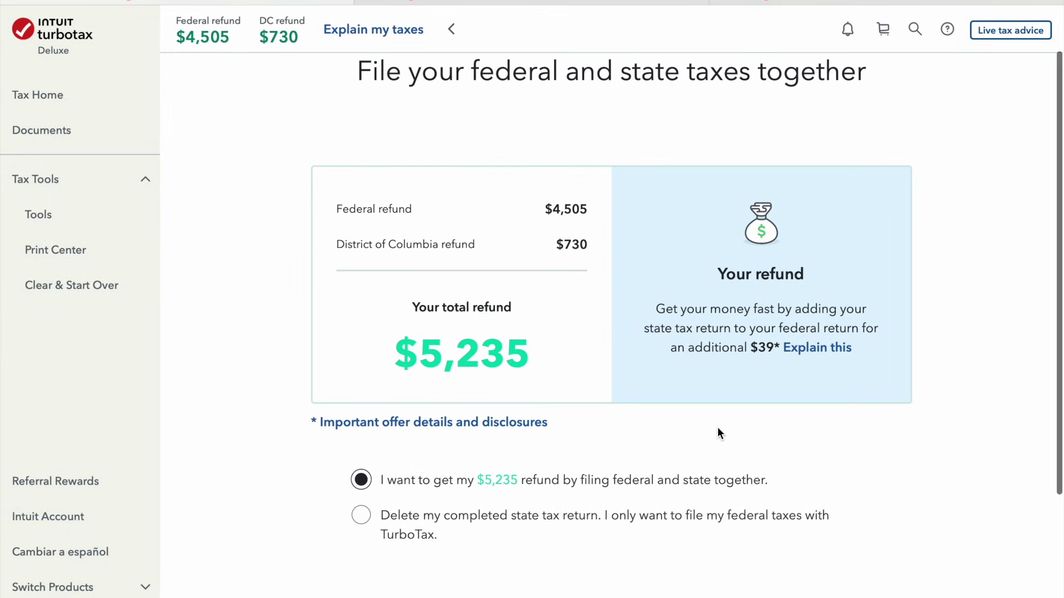
pyautogui.scroll(-4, 717, 427)
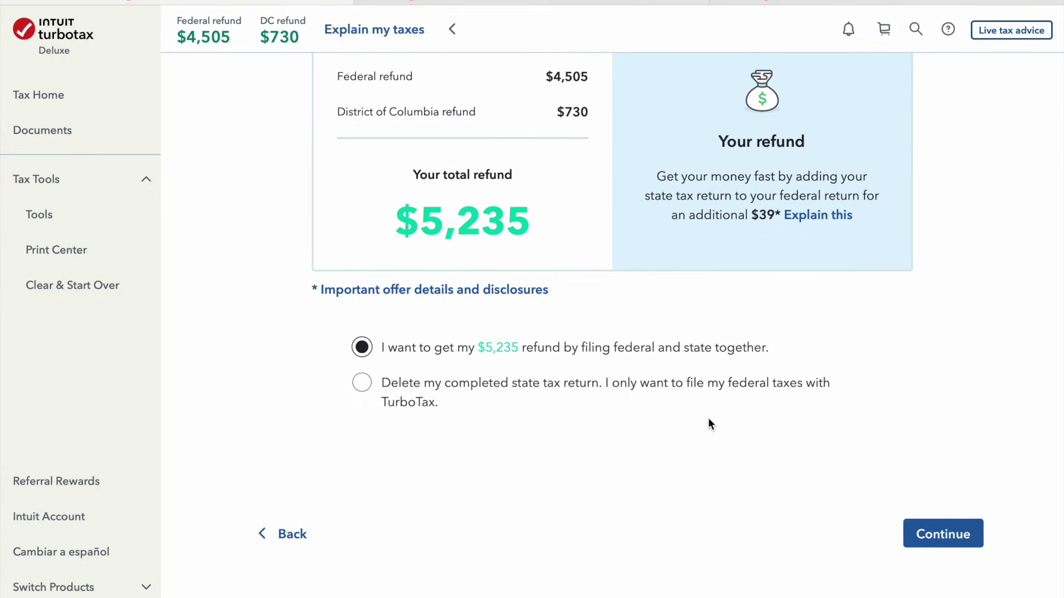
pyautogui.scroll(6, 709, 424)
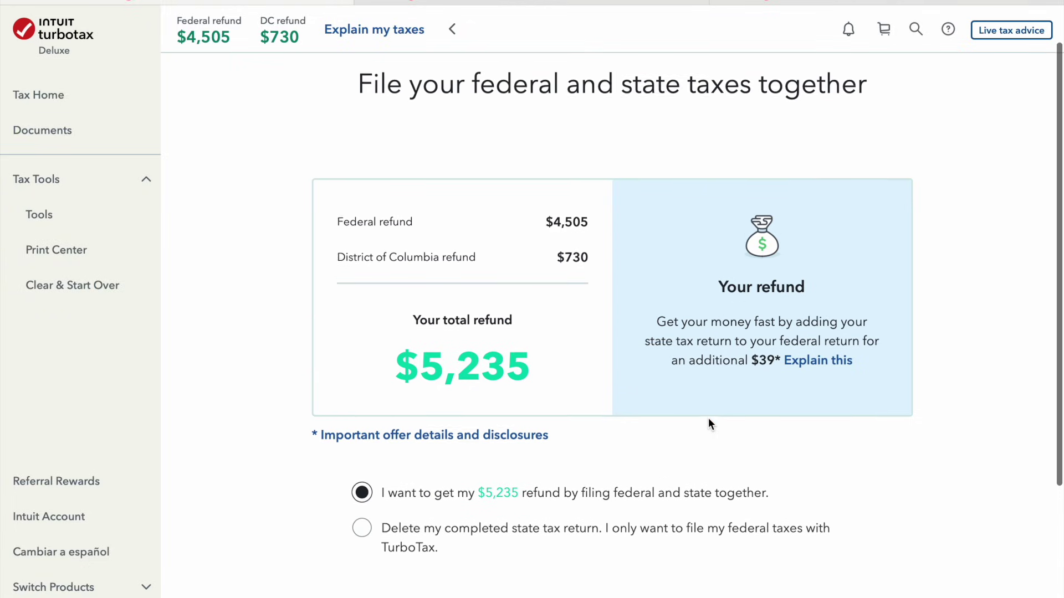
pyautogui.scroll(-8, 708, 422)
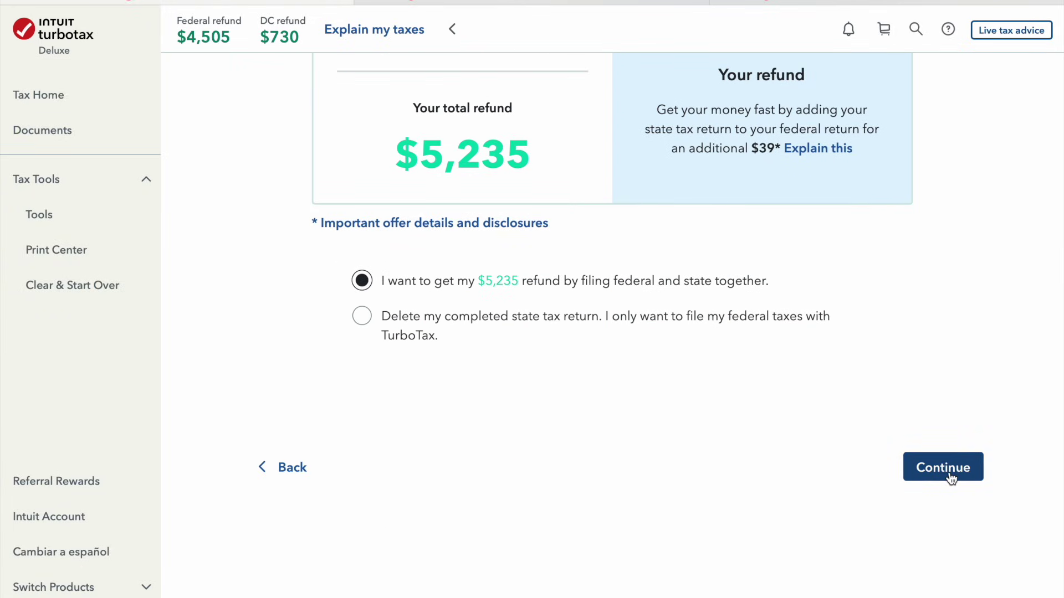
pyautogui.click(951, 478)
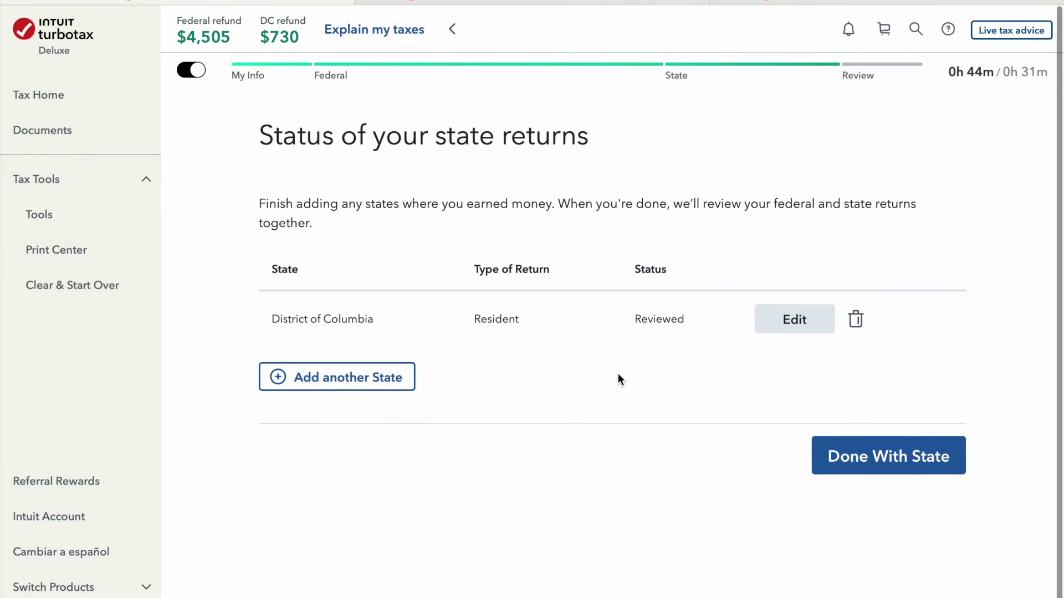
pyautogui.click(911, 467)
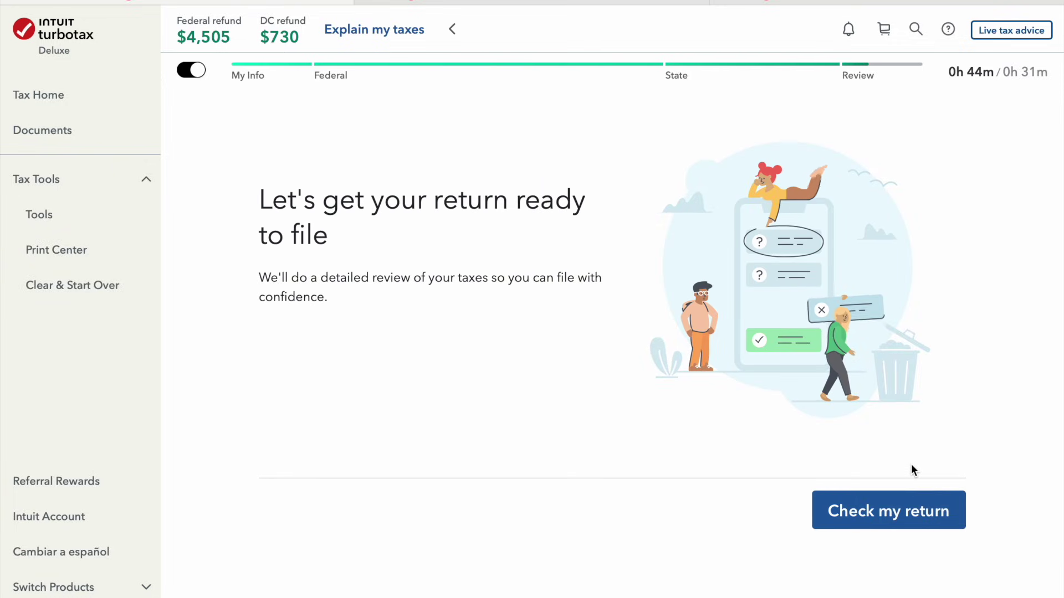
# Run Check my return, step through the taxable income, credits and taxes-paid recap, and pass the tax summary
pyautogui.click(914, 510)
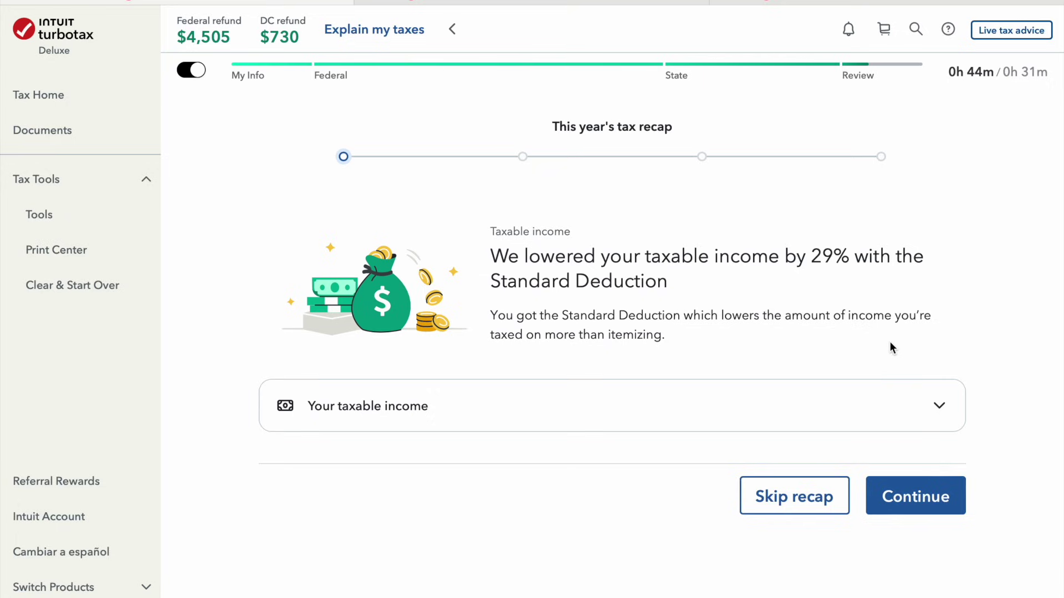
pyautogui.click(903, 493)
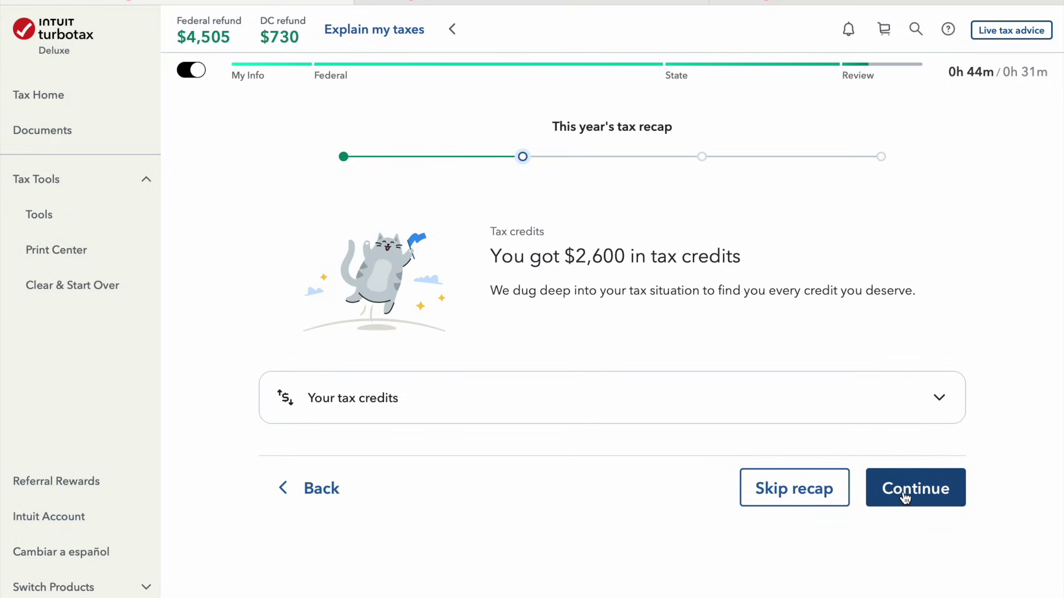
pyautogui.click(904, 496)
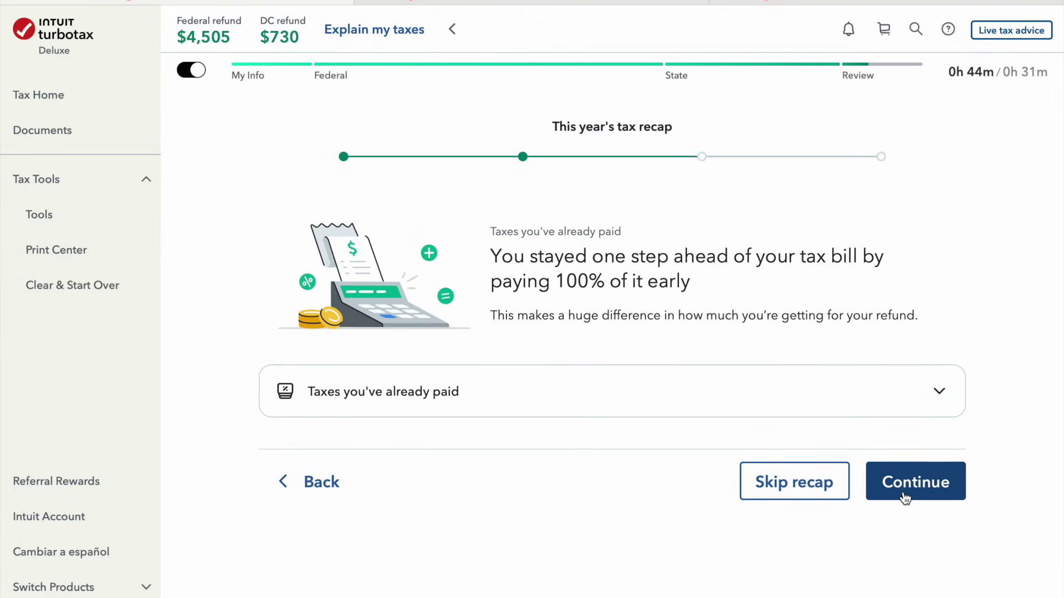
pyautogui.click(905, 497)
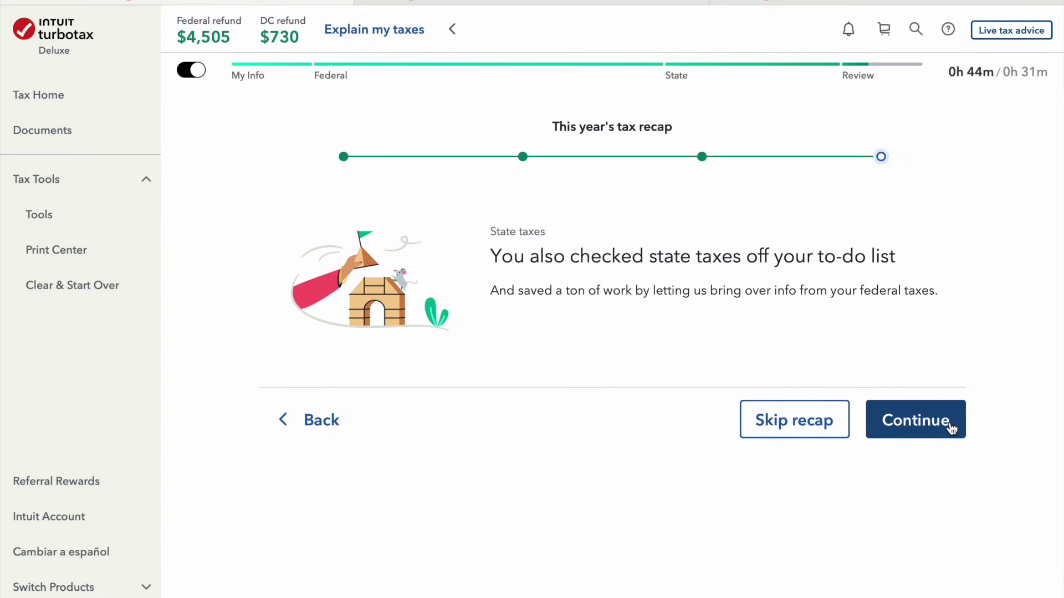
pyautogui.click(951, 428)
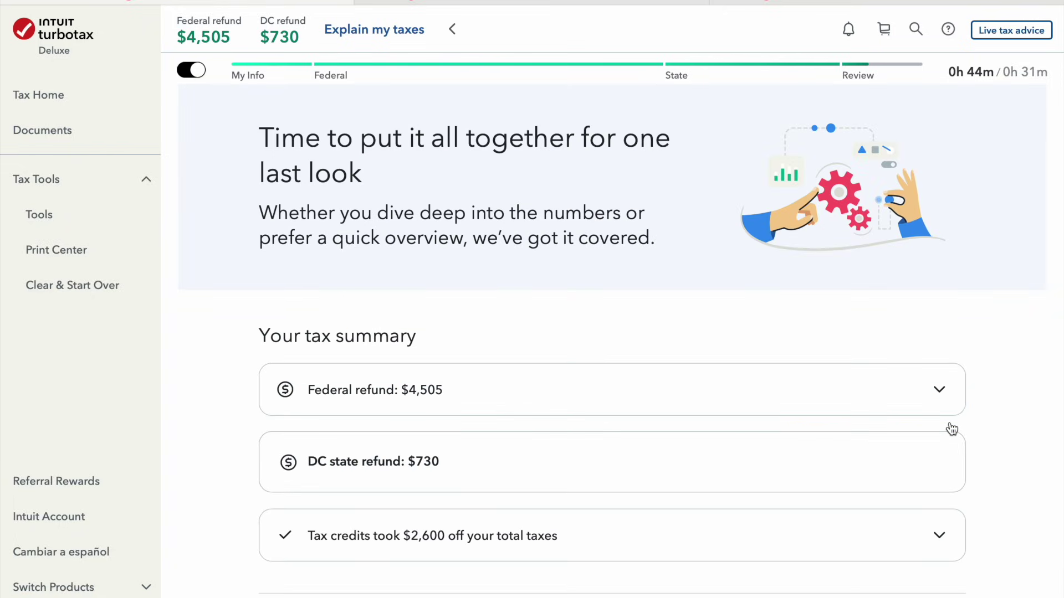
pyautogui.scroll(-3, 950, 428)
pyautogui.click(933, 512)
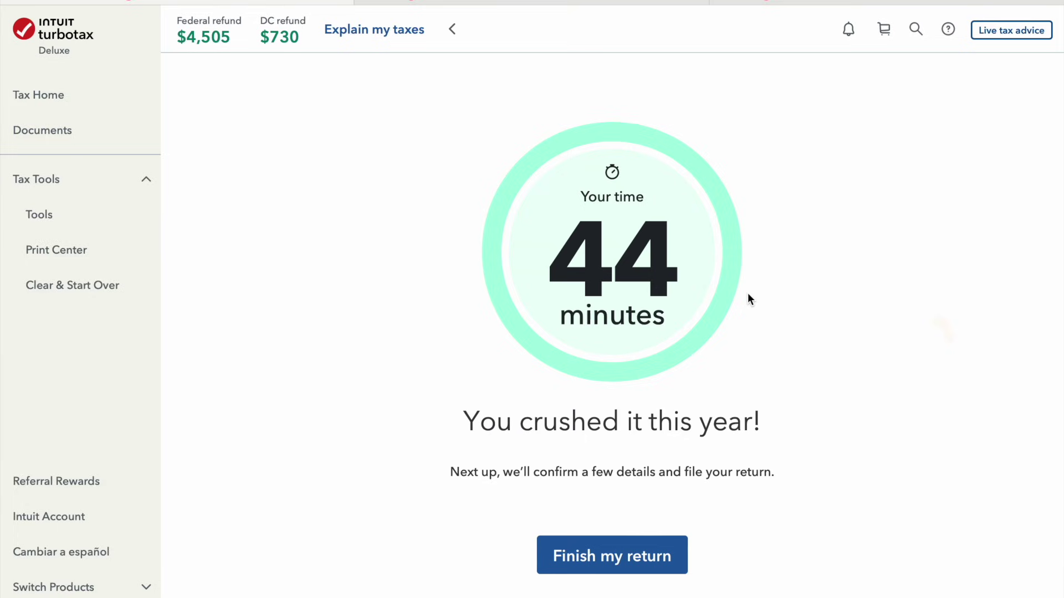
pyautogui.scroll(-1, 748, 297)
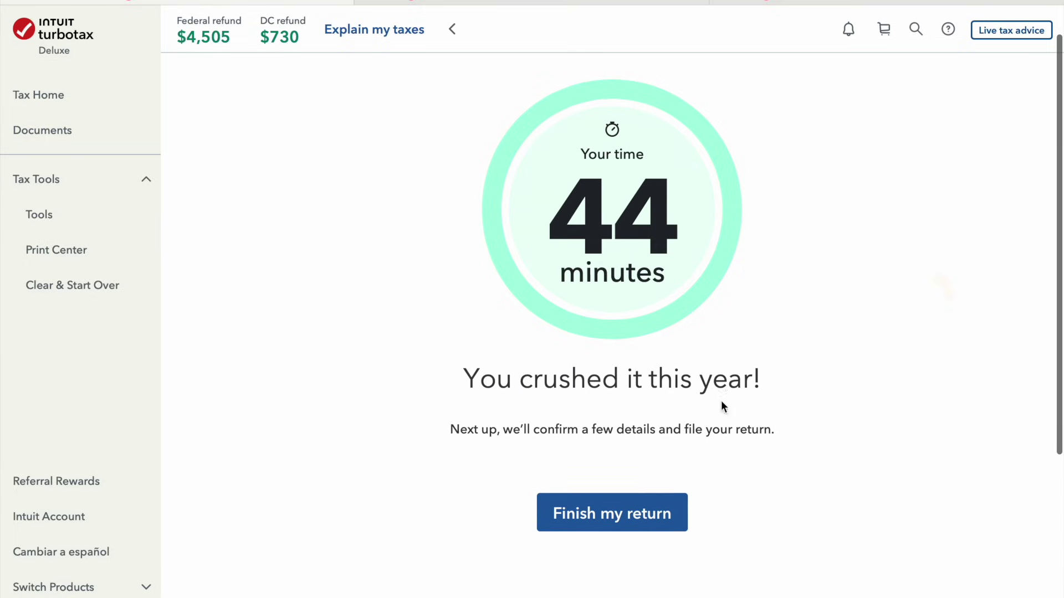
pyautogui.scroll(-6, 752, 316)
pyautogui.scroll(7, 752, 316)
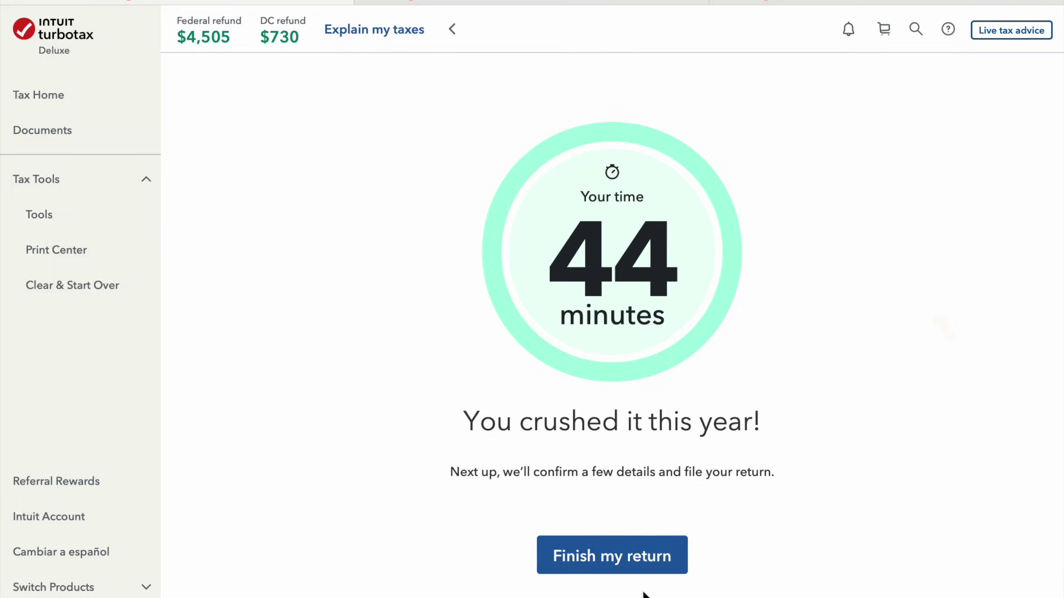
pyautogui.click(658, 565)
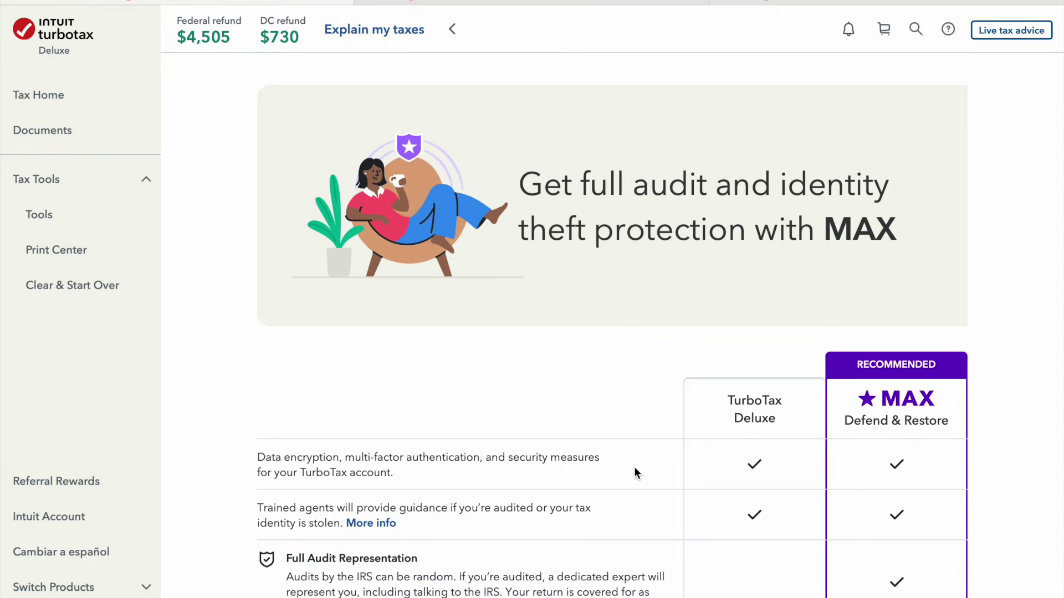
# Decline the MAX audit protection upgrade and start Step 1, reviewing the order
pyautogui.scroll(-5, 751, 463)
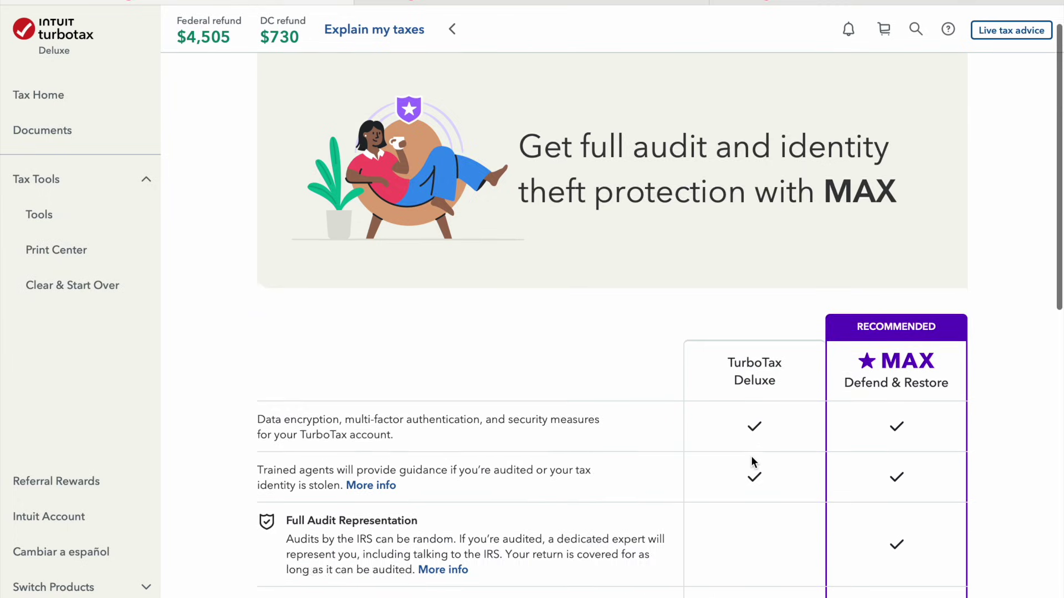
pyautogui.scroll(-5, 751, 461)
pyautogui.scroll(10, 751, 461)
pyautogui.scroll(-4, 752, 461)
pyautogui.scroll(4, 751, 461)
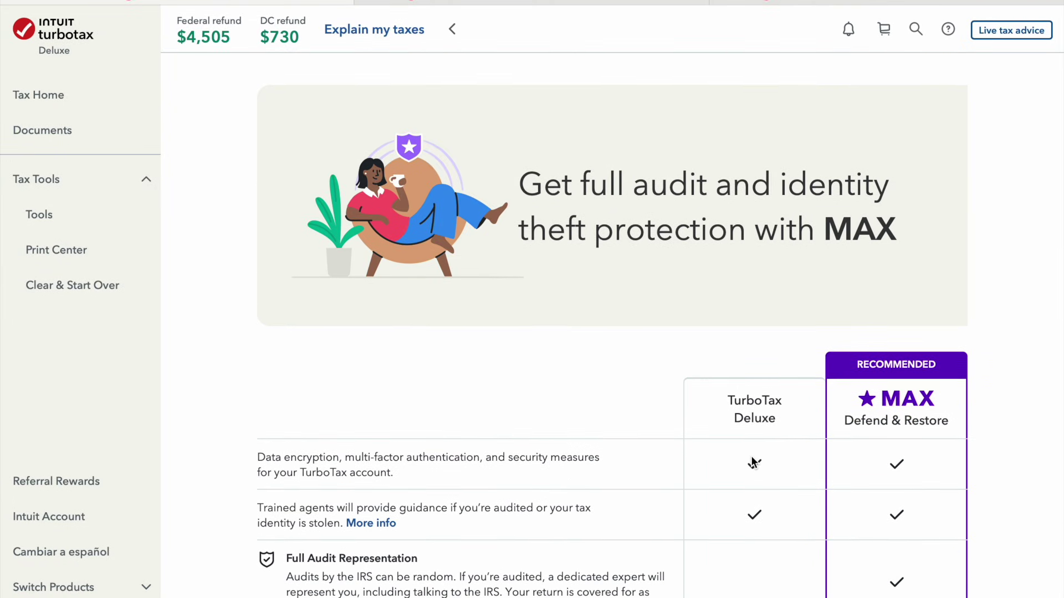
pyautogui.scroll(-8, 673, 415)
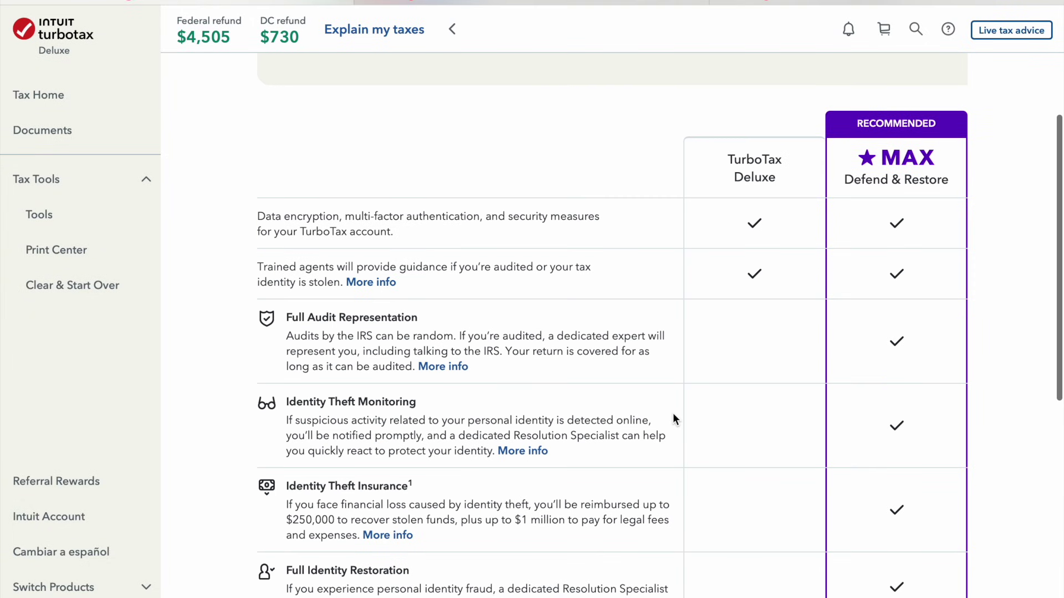
pyautogui.click(780, 549)
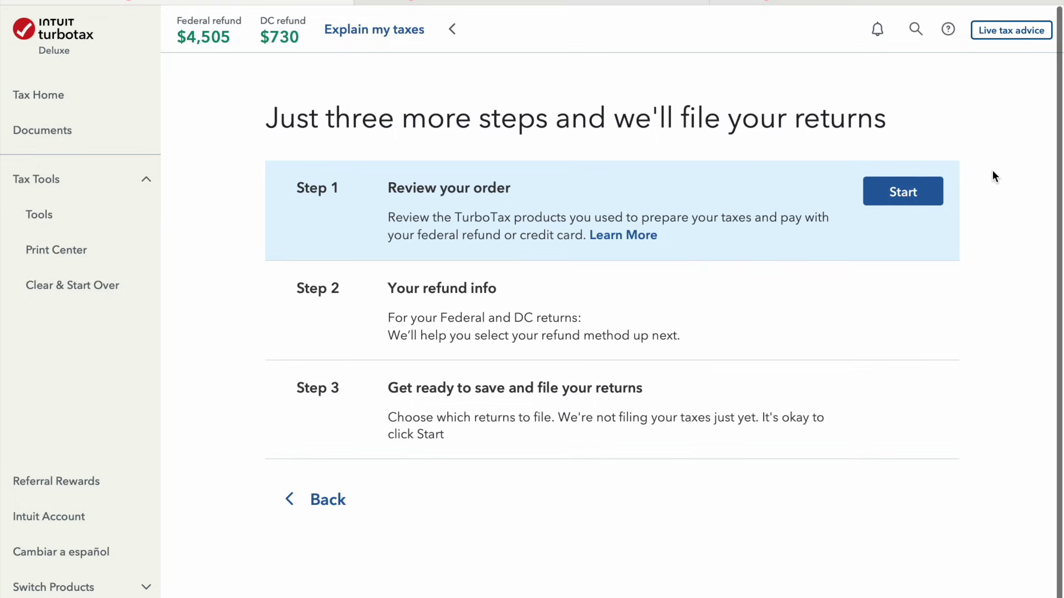
pyautogui.click(896, 198)
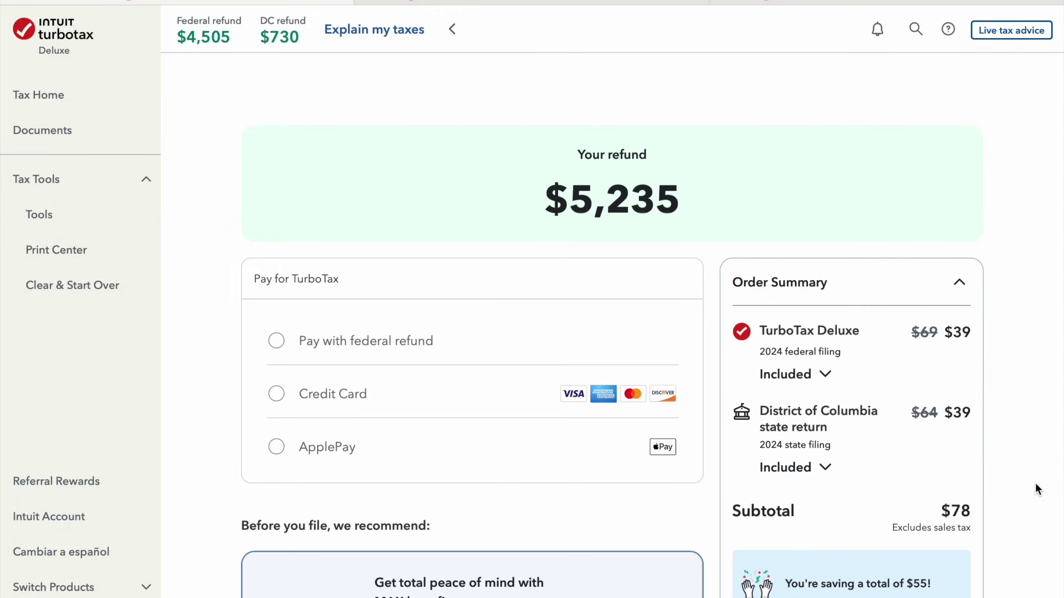
# Review the order summary: Deluxe federal and DC filing at $39 each, $78 subtotal
pyautogui.scroll(-2, 1034, 483)
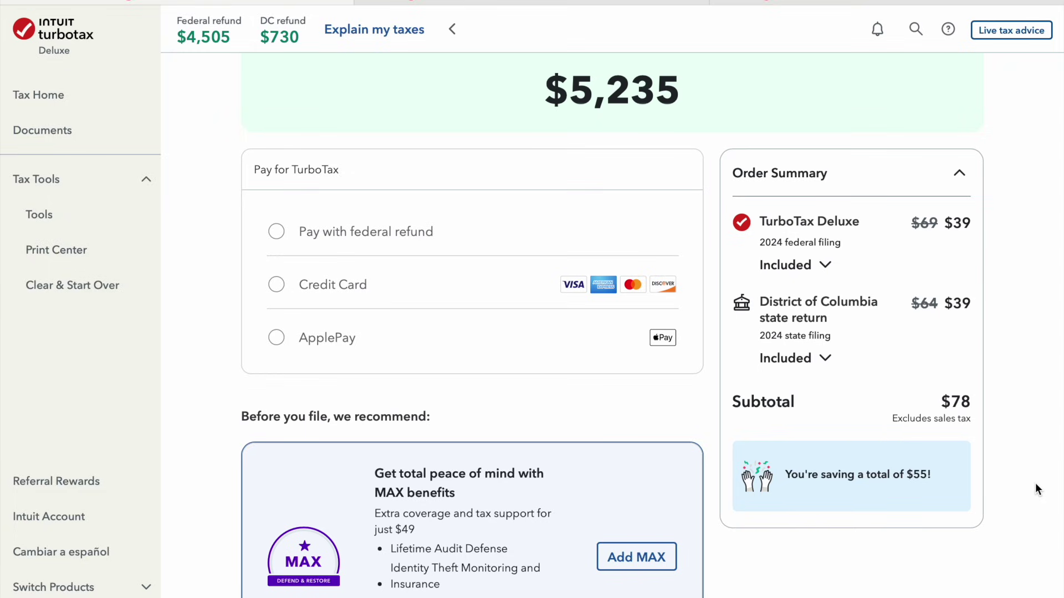
# Select paying the fees with the federal refund and read its terms in the help panel
pyautogui.click(396, 236)
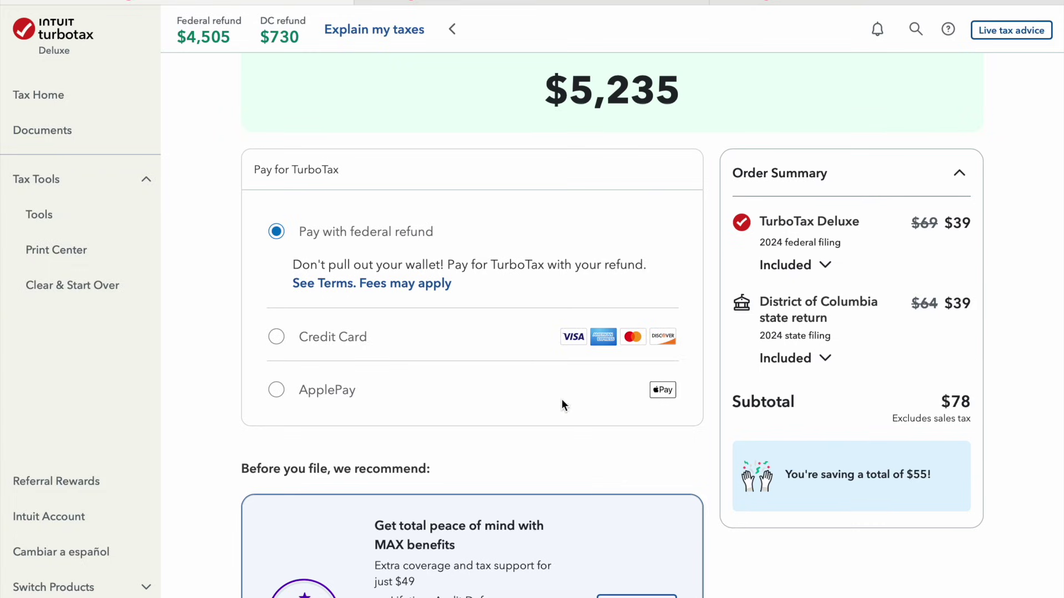
pyautogui.scroll(-8, 600, 453)
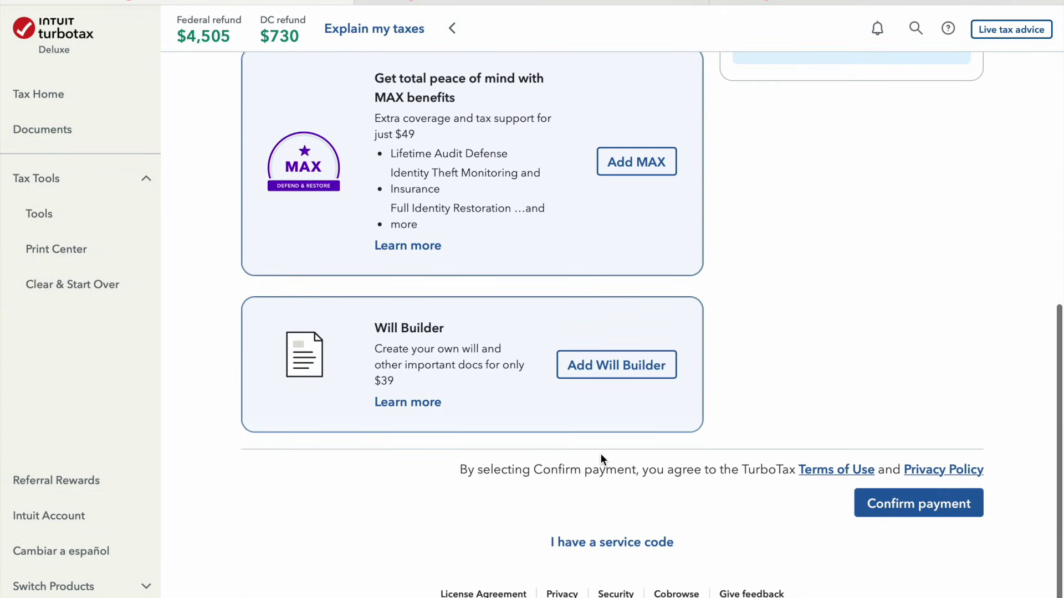
pyautogui.scroll(8, 600, 453)
pyautogui.click(349, 228)
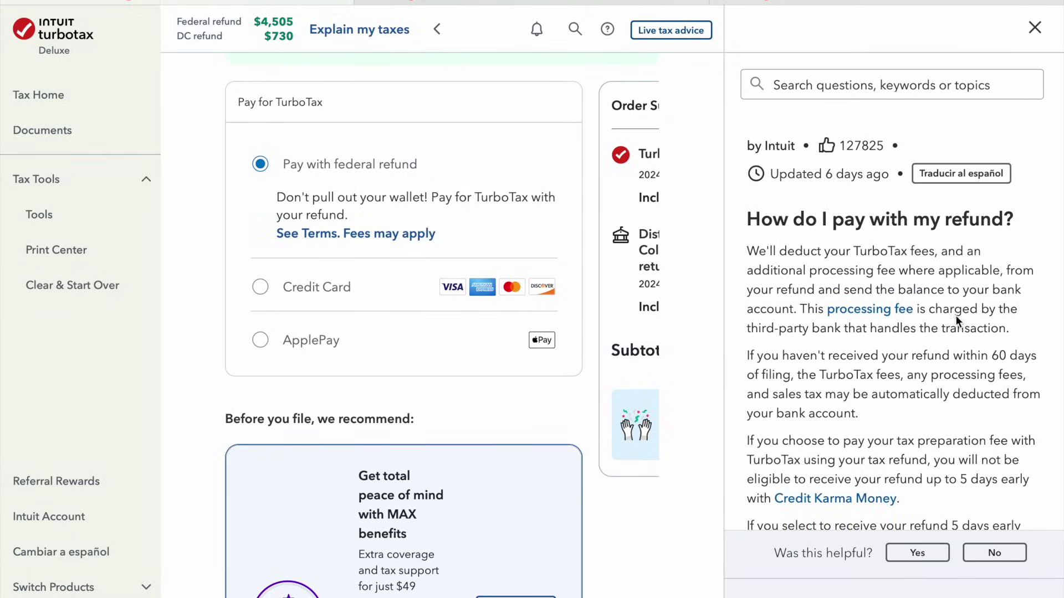
pyautogui.scroll(-2, 956, 317)
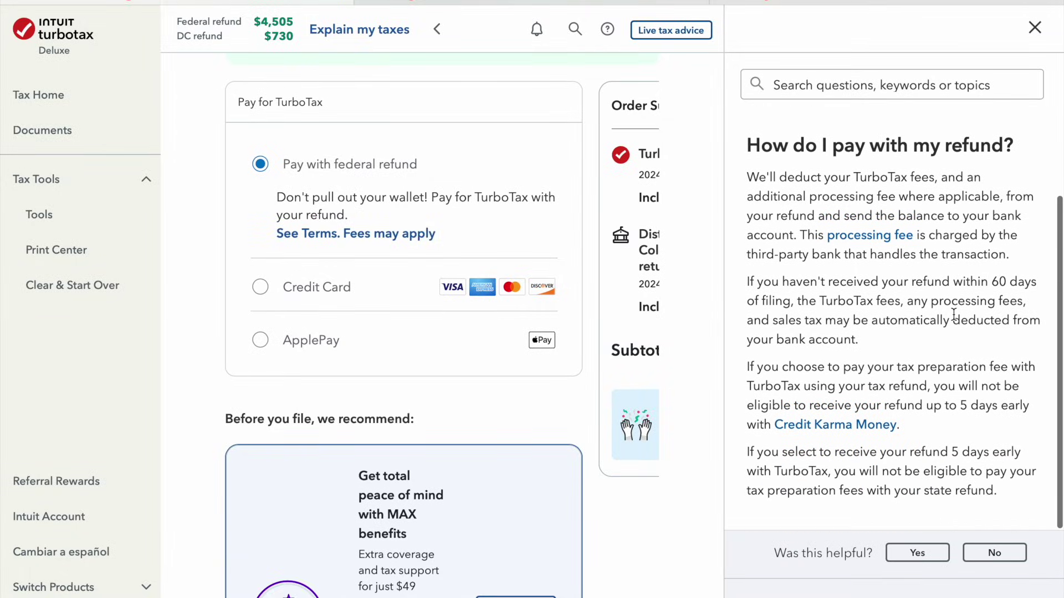
pyautogui.scroll(-3, 954, 315)
pyautogui.scroll(5, 954, 314)
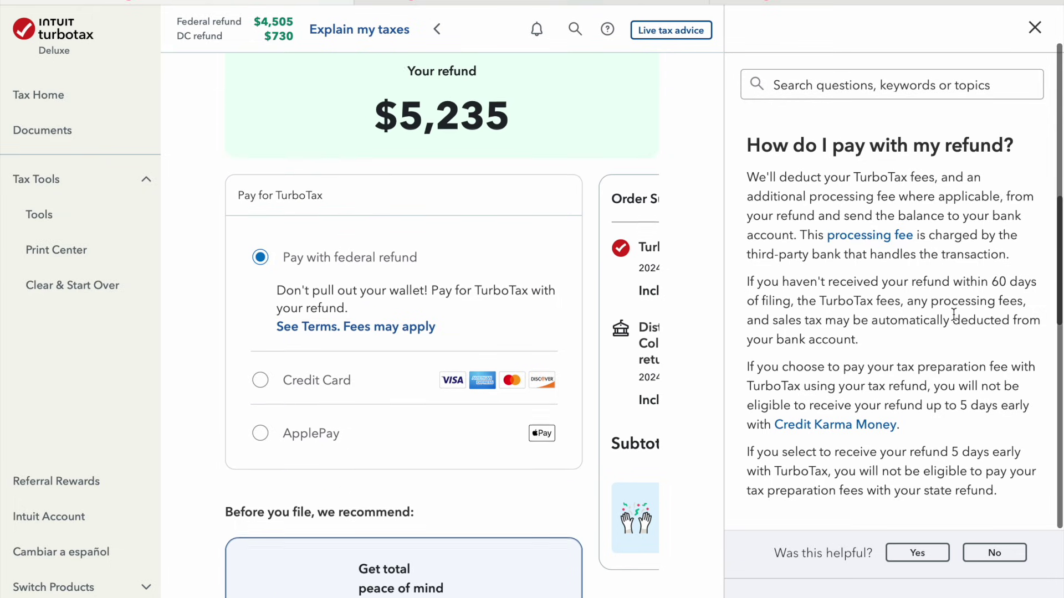
pyautogui.click(1034, 27)
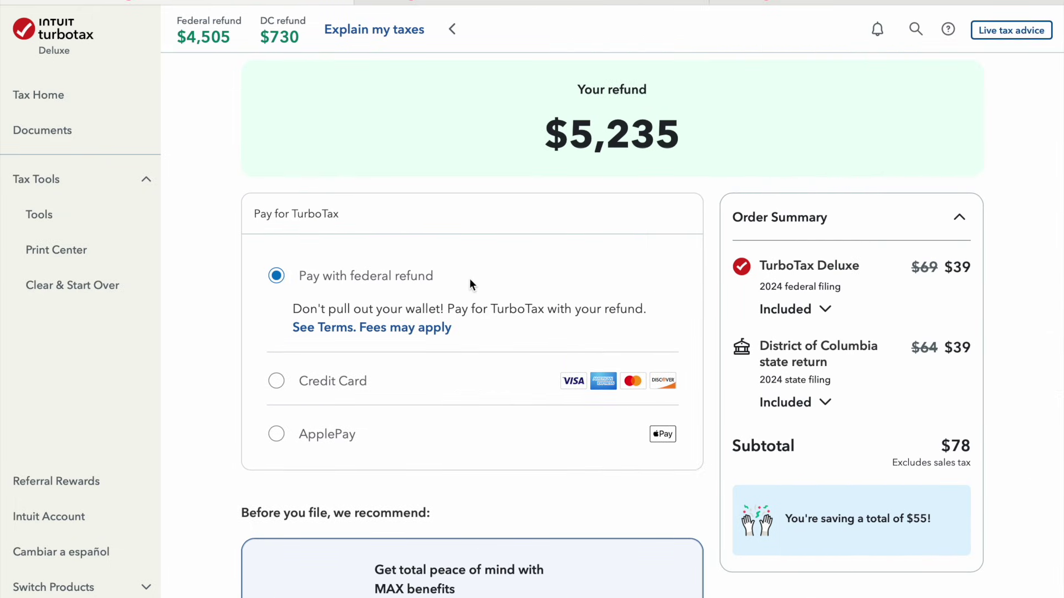
# Switch the payment method to Credit Card, with billing at the tax-return address
pyautogui.click(325, 385)
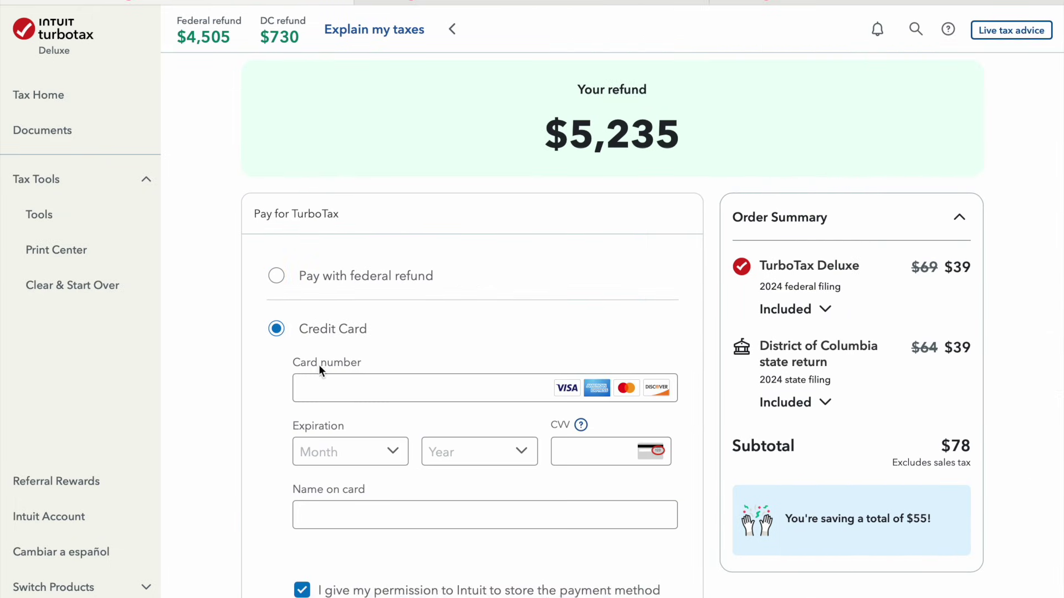
pyautogui.scroll(-7, 467, 523)
pyautogui.scroll(-4, 468, 524)
pyautogui.scroll(15, 467, 524)
pyautogui.scroll(-10, 467, 524)
pyautogui.scroll(-6, 468, 525)
pyautogui.scroll(15, 889, 412)
pyautogui.scroll(-15, 889, 411)
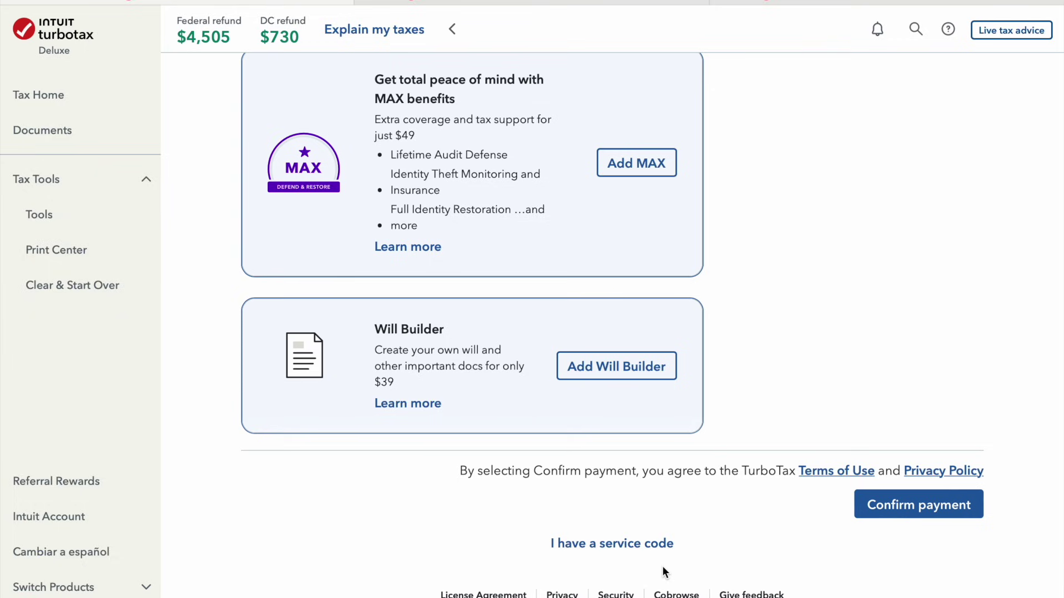
pyautogui.scroll(15, 840, 338)
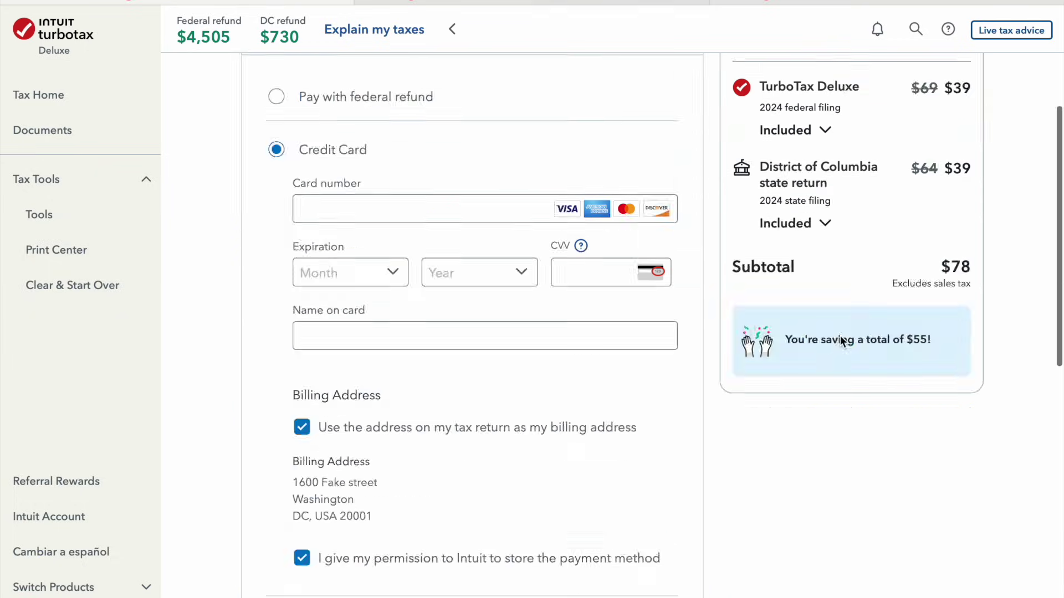